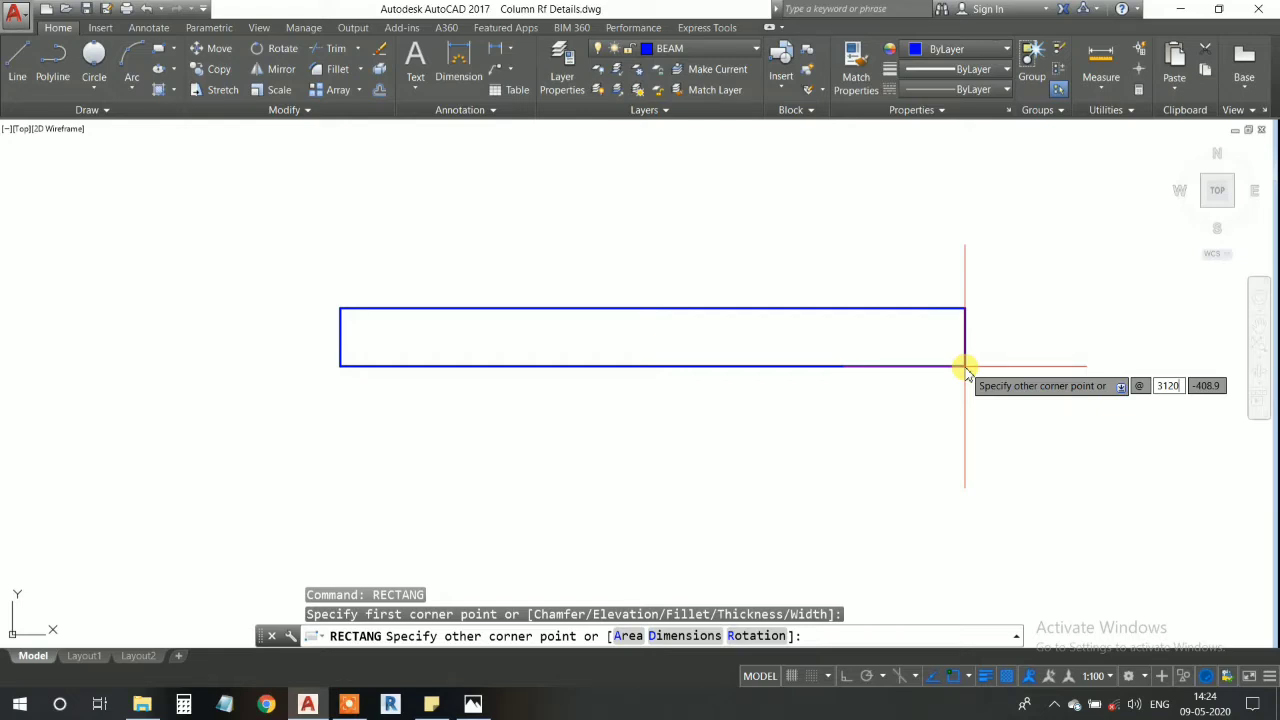
- Draw a rectangle 3120 wide and 150 high on the BEAM layer
key(Tab)
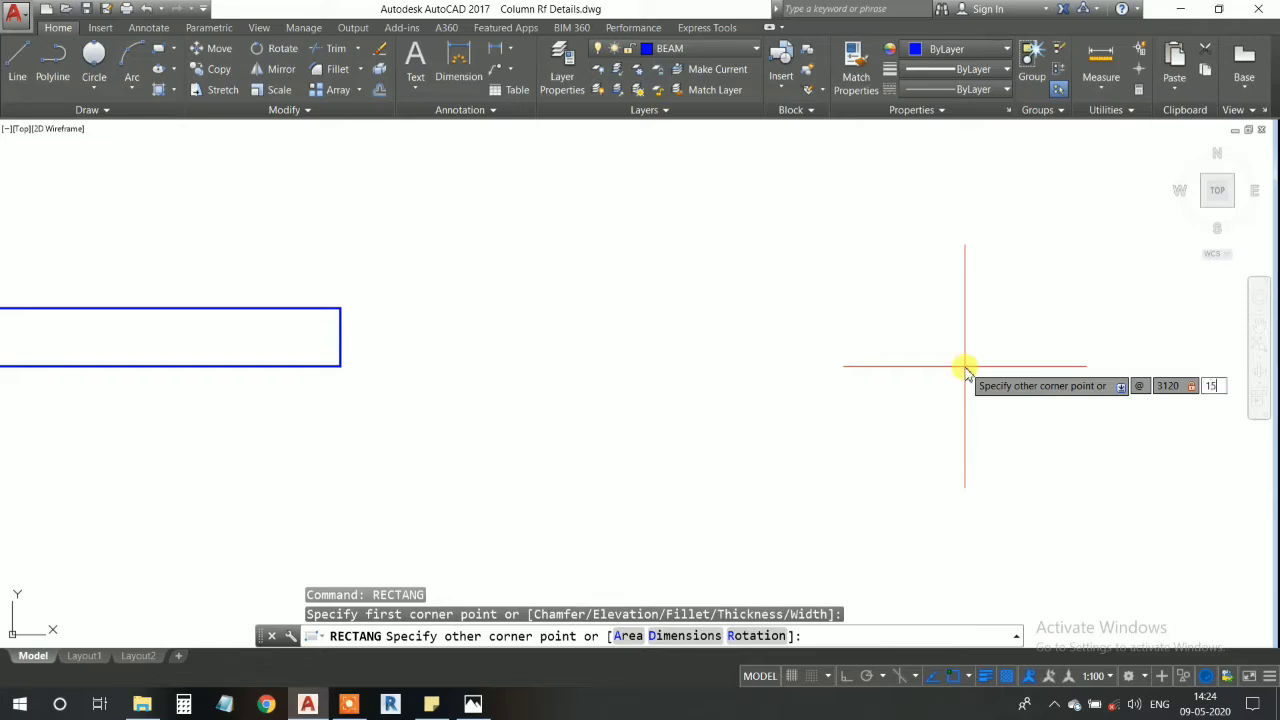
key(Return)
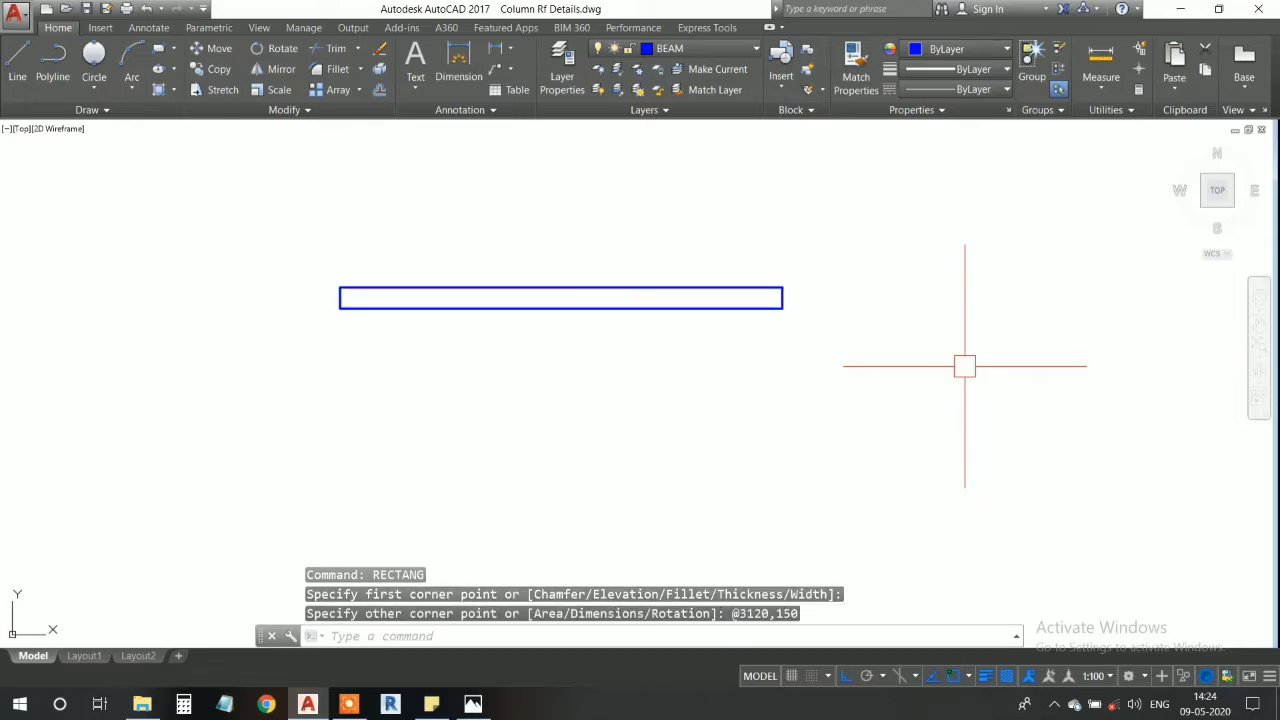
scroll(446, 297, up, 4)
middle_drag(446, 297, 400, 354)
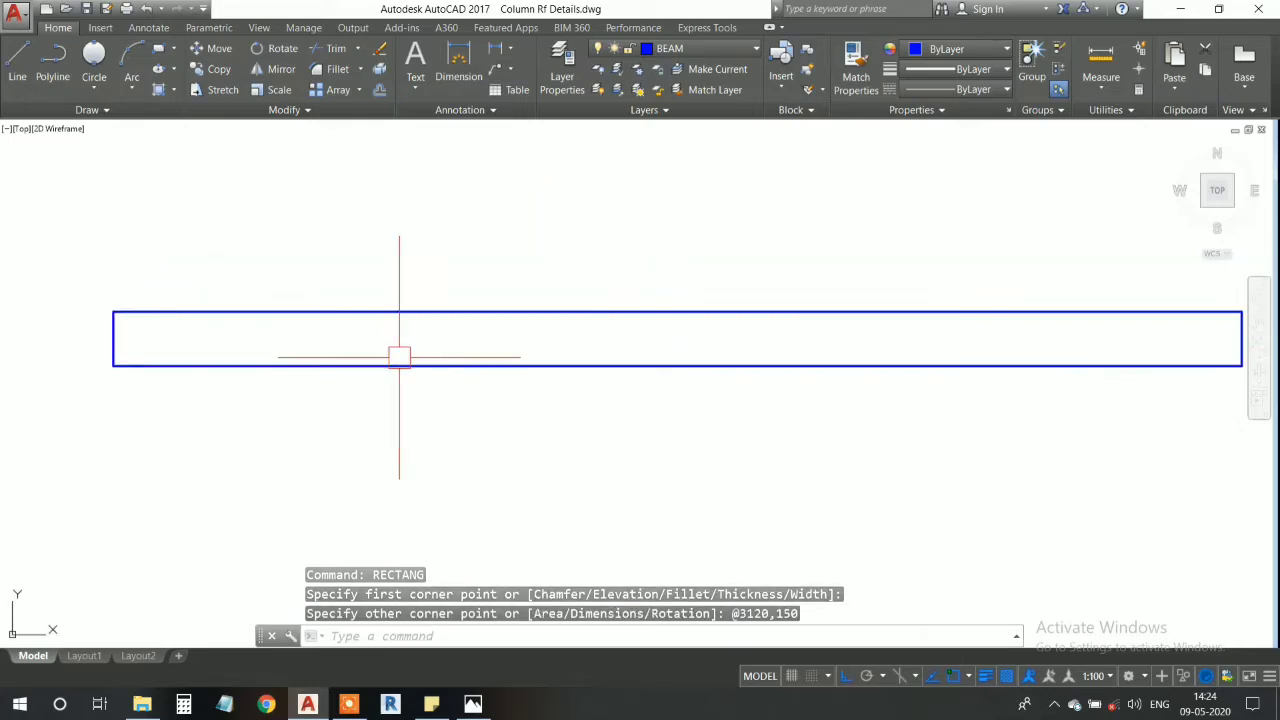
middle_drag(541, 354, 504, 337)
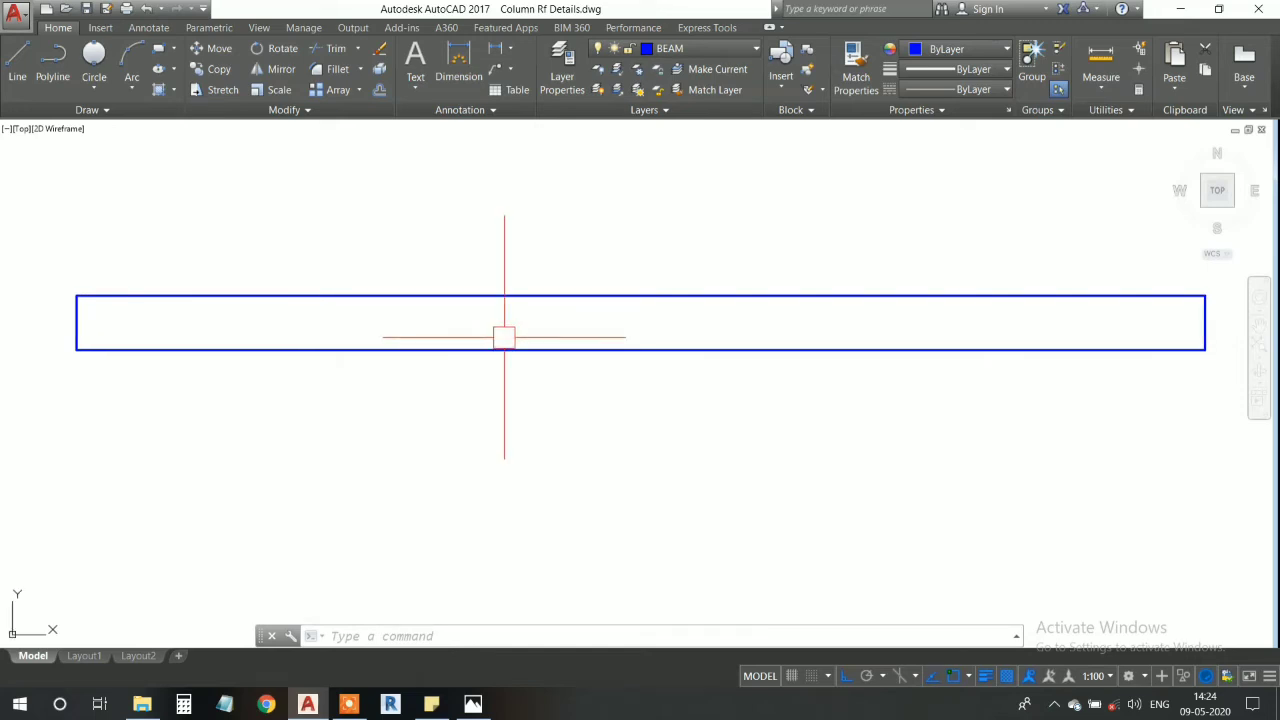
middle_drag(511, 323, 513, 343)
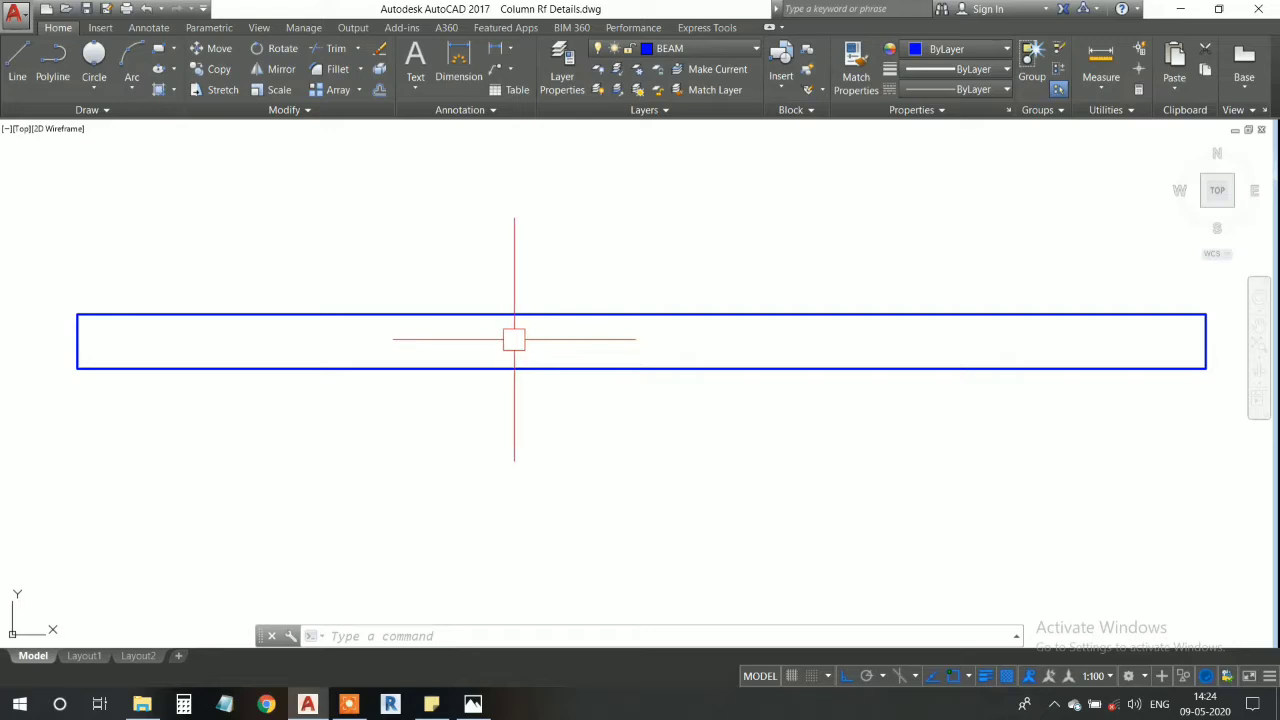
mouse_move(506, 337)
middle_down()
mouse_move(506, 323)
mouse_move(557, 337)
mouse_move(543, 340)
middle_up()
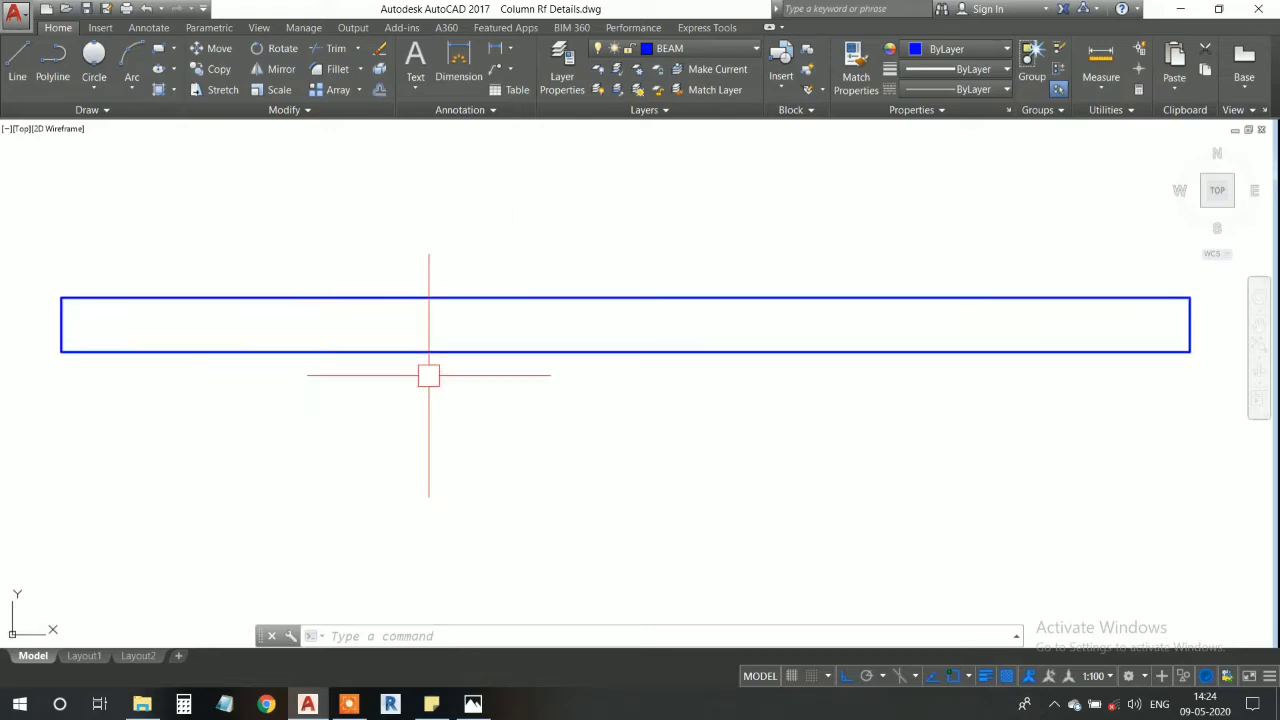
middle_drag(429, 371, 457, 374)
middle_drag(671, 377, 659, 357)
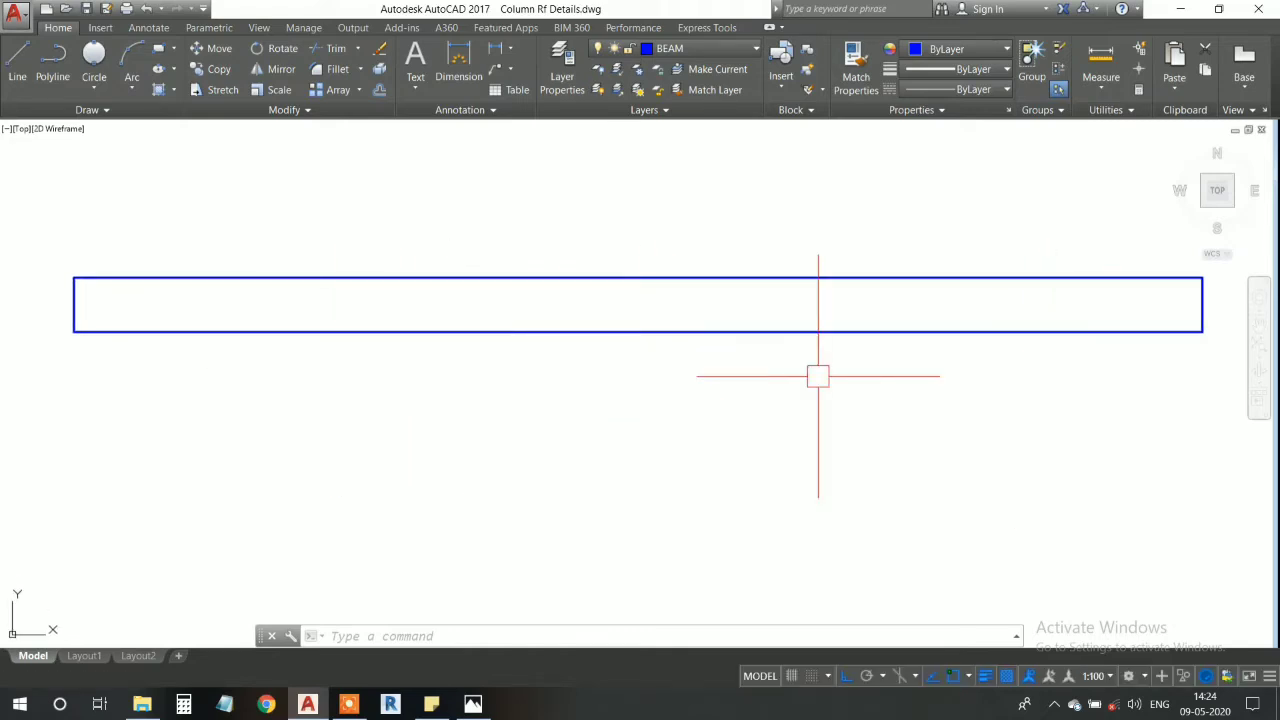
- Make WALL the current layer
click(697, 49)
click(704, 316)
middle_drag(668, 320, 825, 338)
text(l)
key(Return)
click(231, 350)
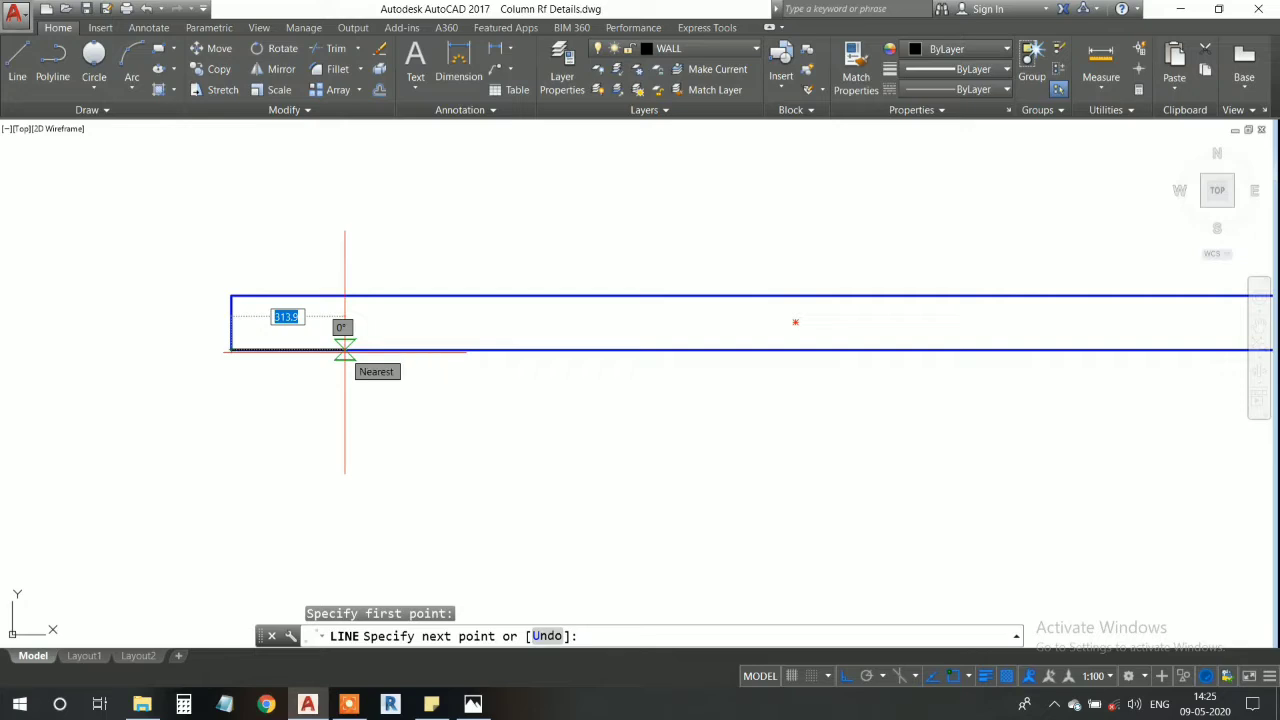
key(Escape)
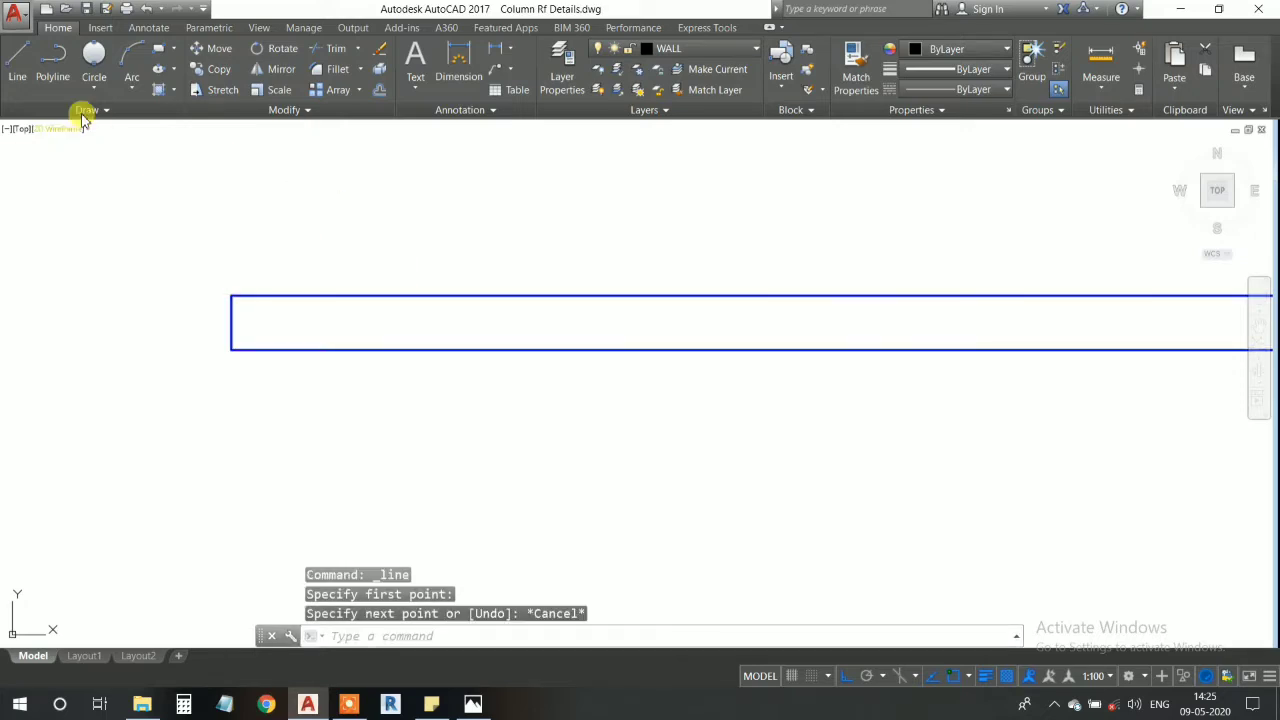
- Start a line at the blue rectangle's lower-left corner and run it 200 to the right along the bottom edge
click(17, 78)
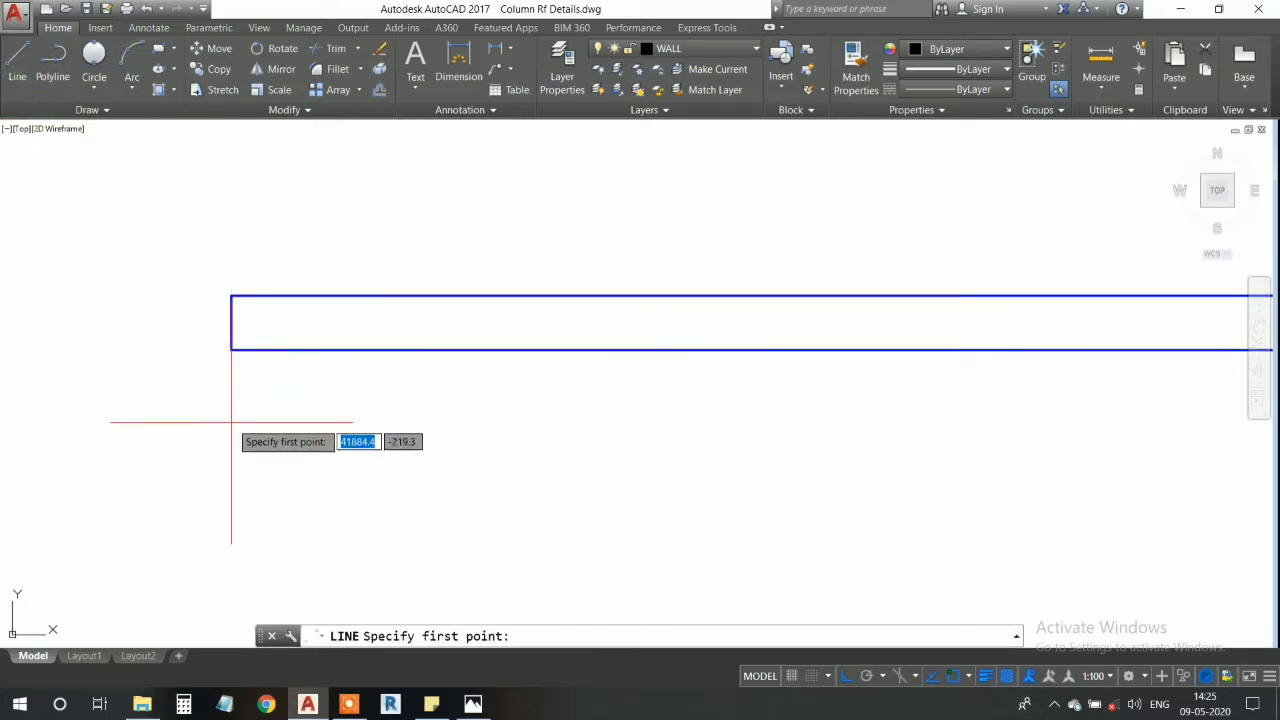
scroll(231, 349, up, 6)
click(236, 341)
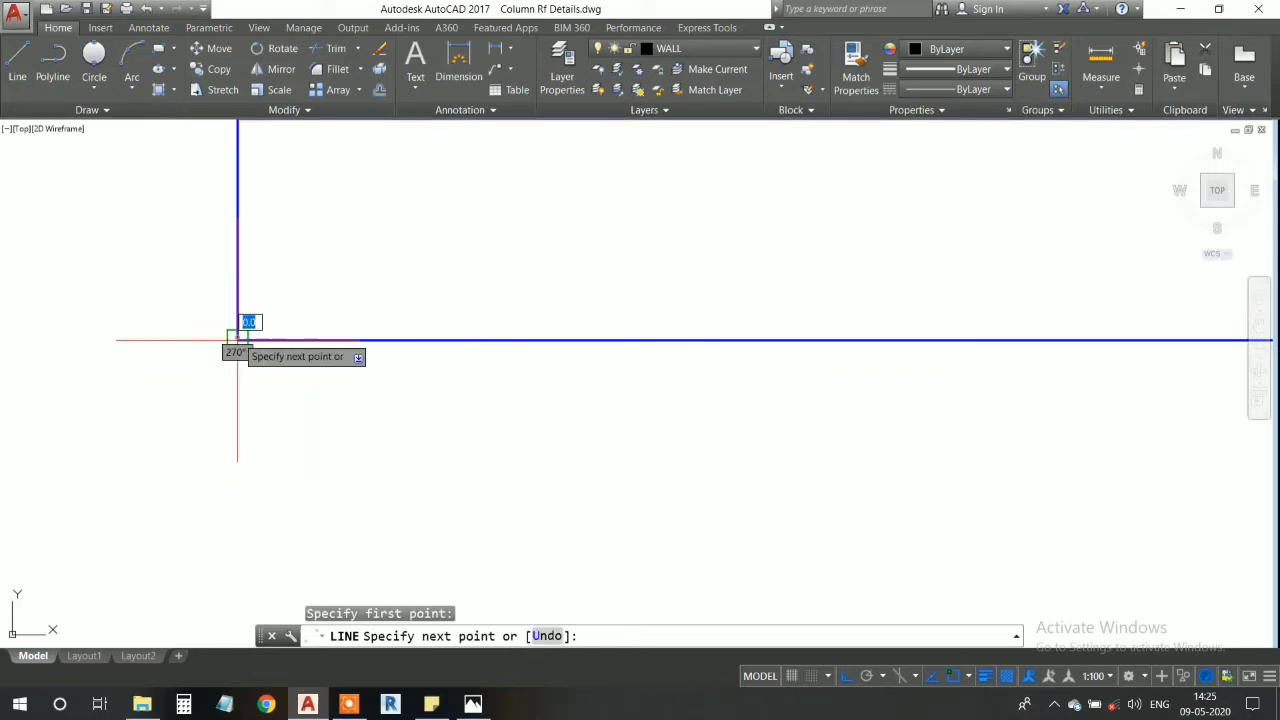
scroll(644, 363, down, 4)
middle_drag(644, 361, 570, 388)
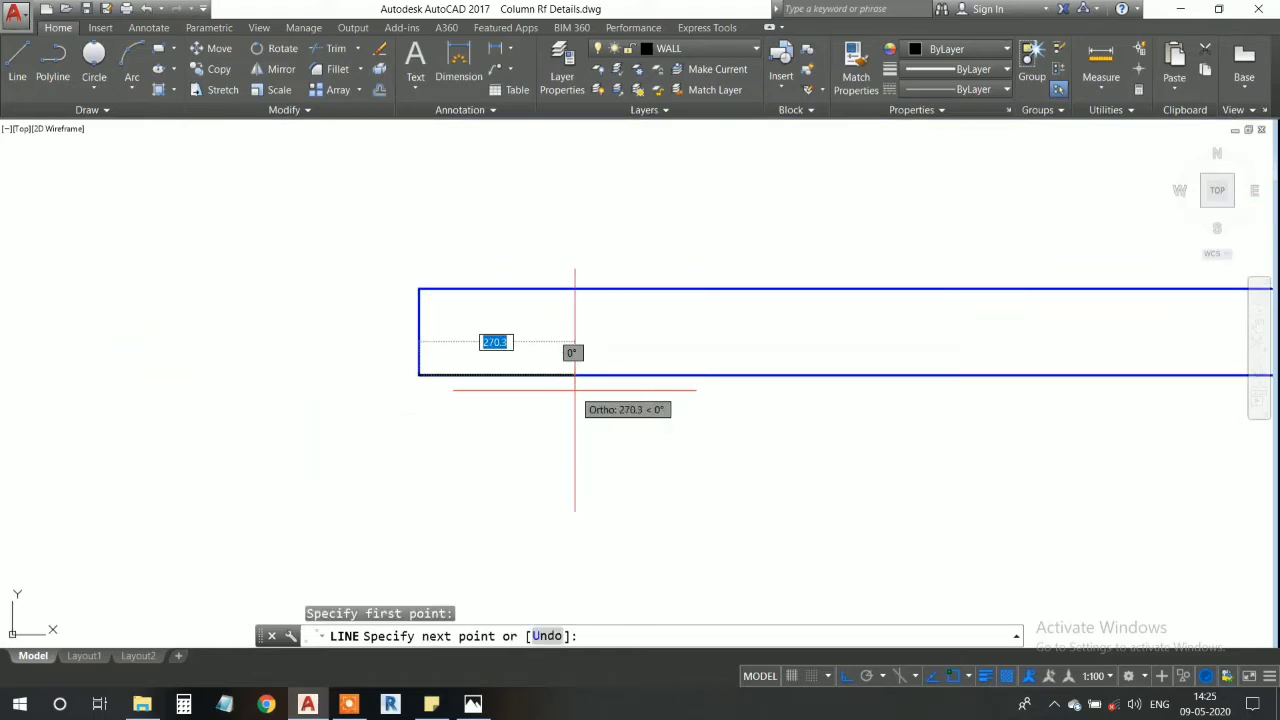
text(20)
key(Return)
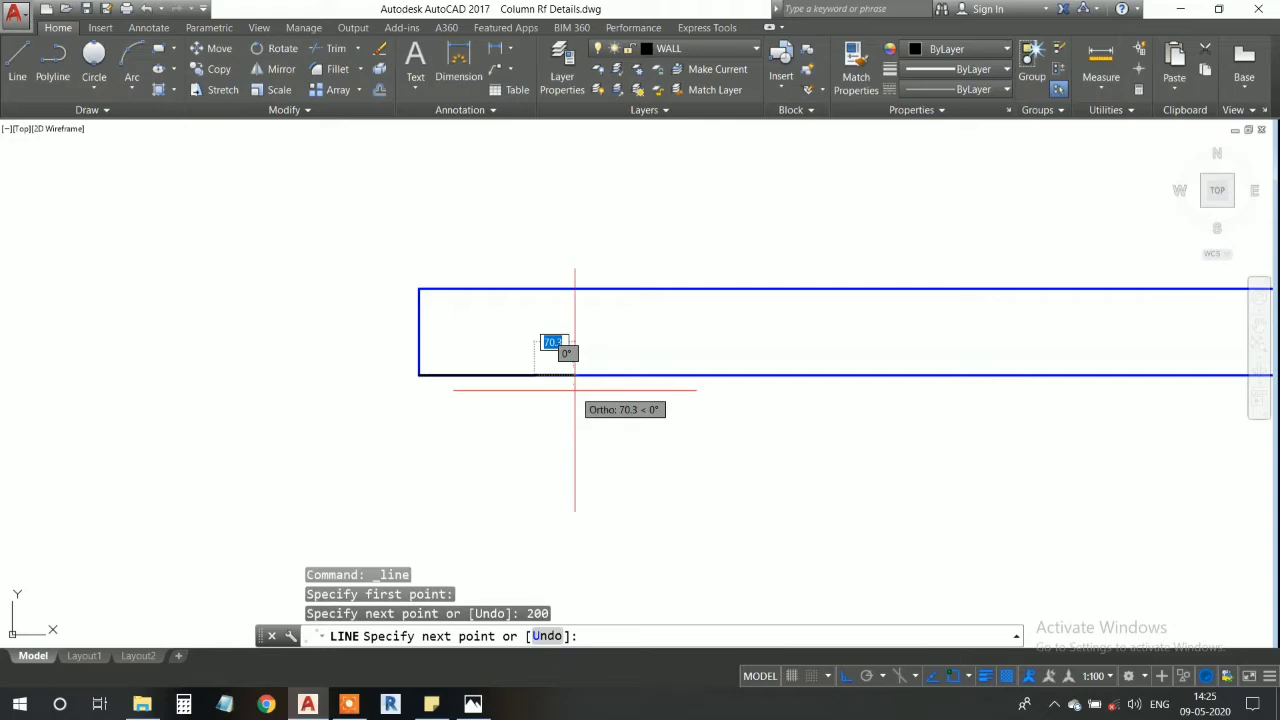
- Continue the line 1000 straight down to form the inner face of the left wall
scroll(511, 568, down, 4)
middle_drag(511, 516, 511, 395)
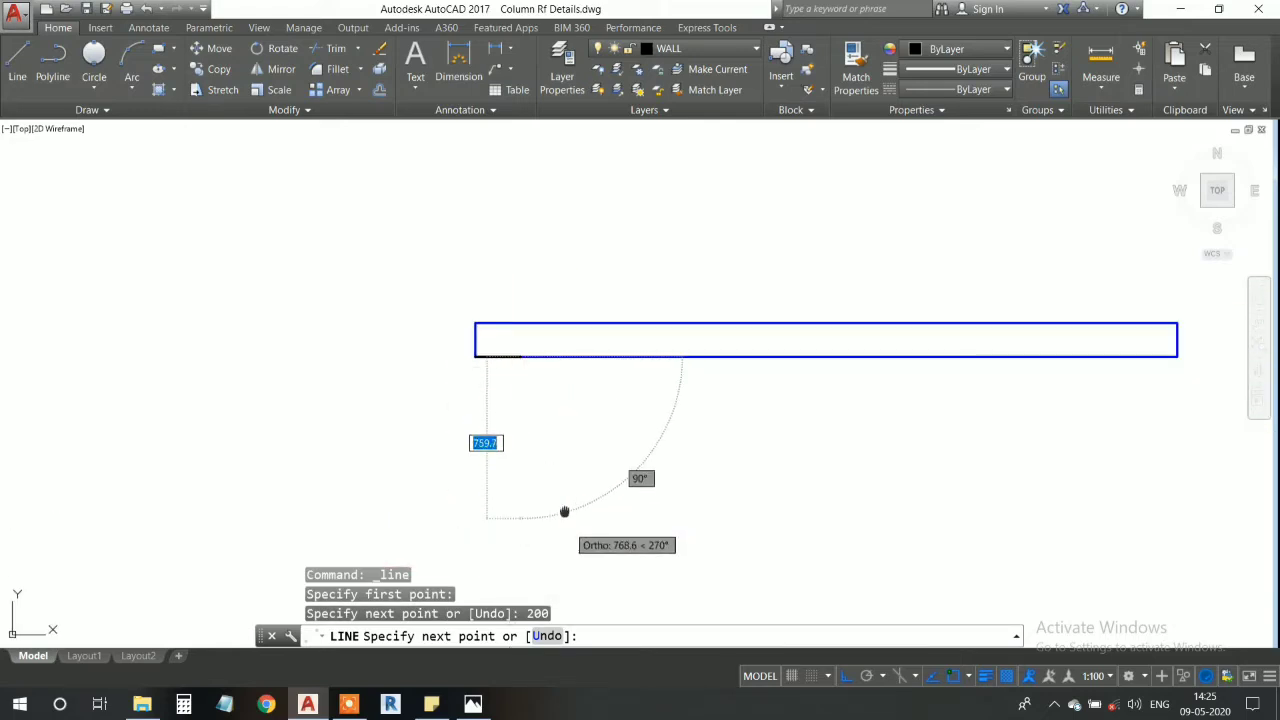
middle_drag(545, 509, 529, 466)
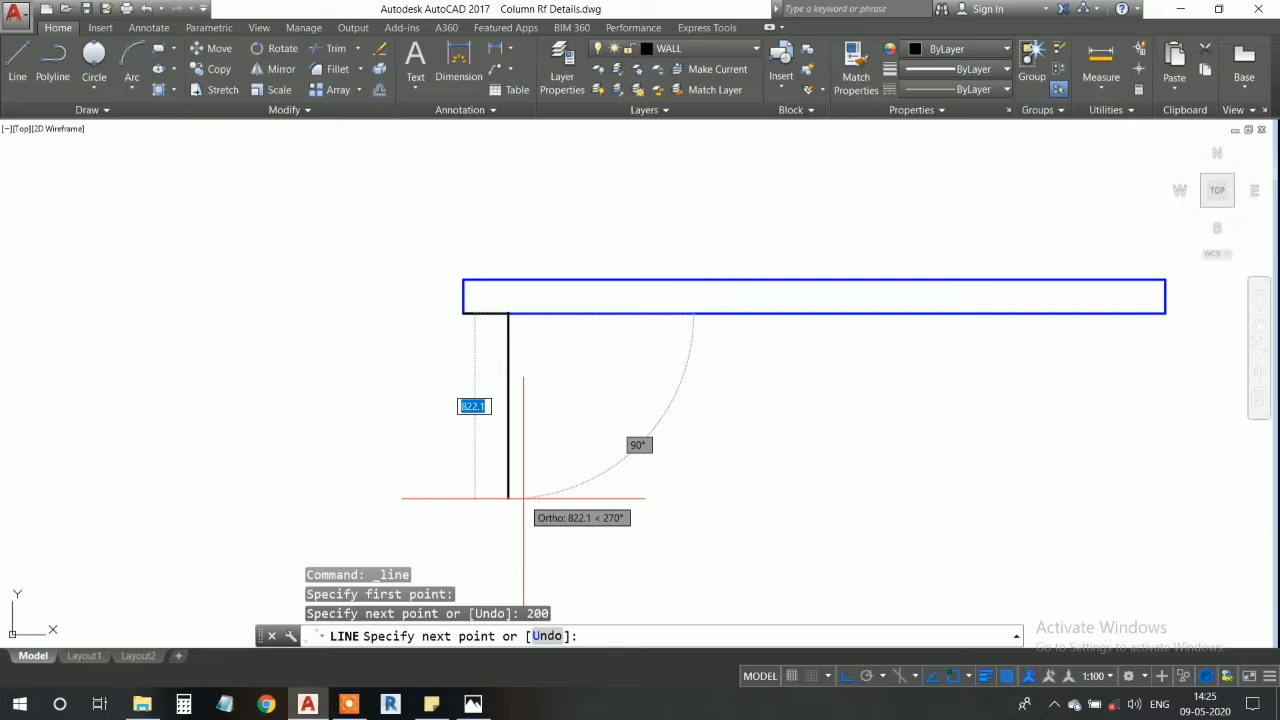
middle_drag(514, 540, 515, 507)
text(1000)
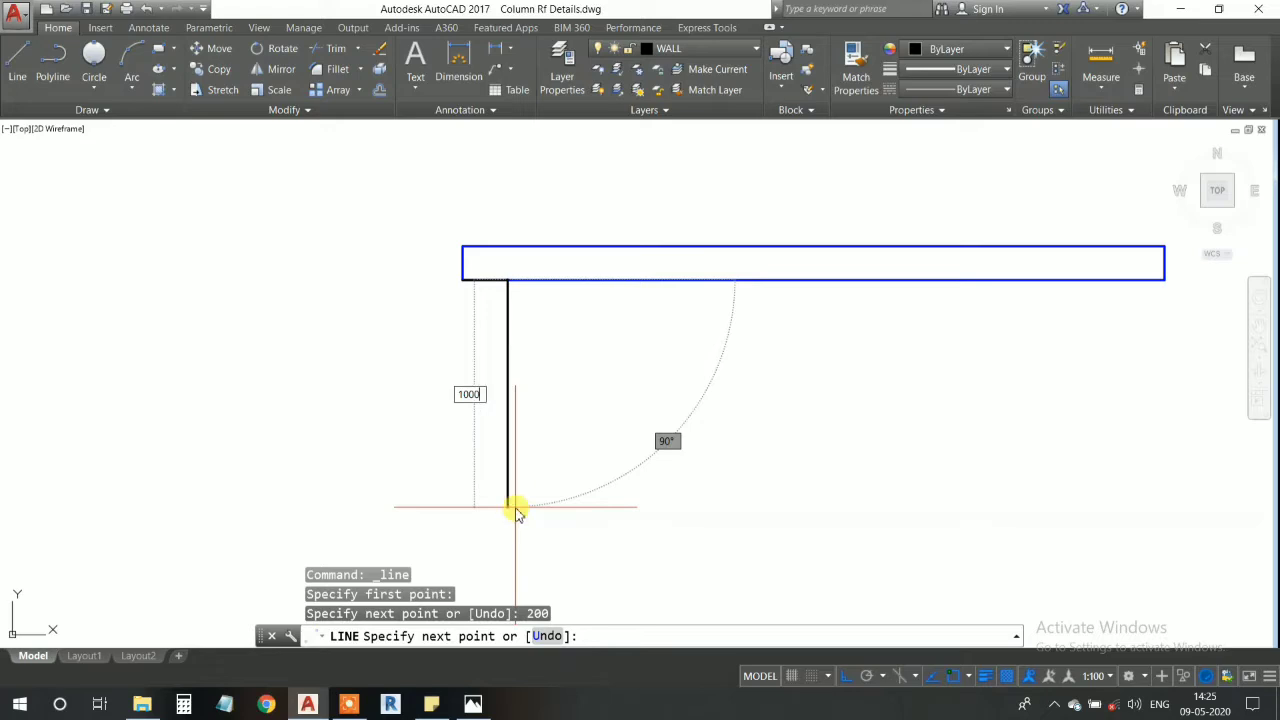
key(Return)
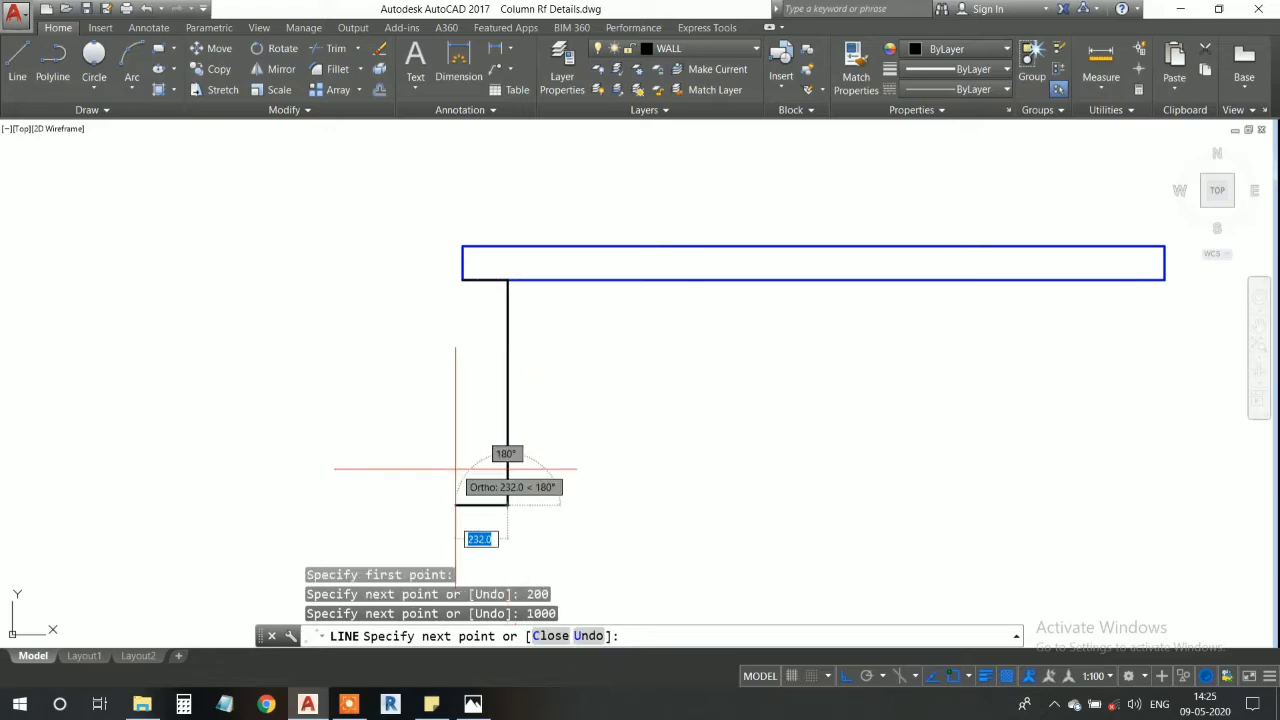
key(Return)
- Draw the left wall's outer face 1000 down from the rectangle's lower-left corner and close its base across to the inner face
scroll(451, 386, up, 2)
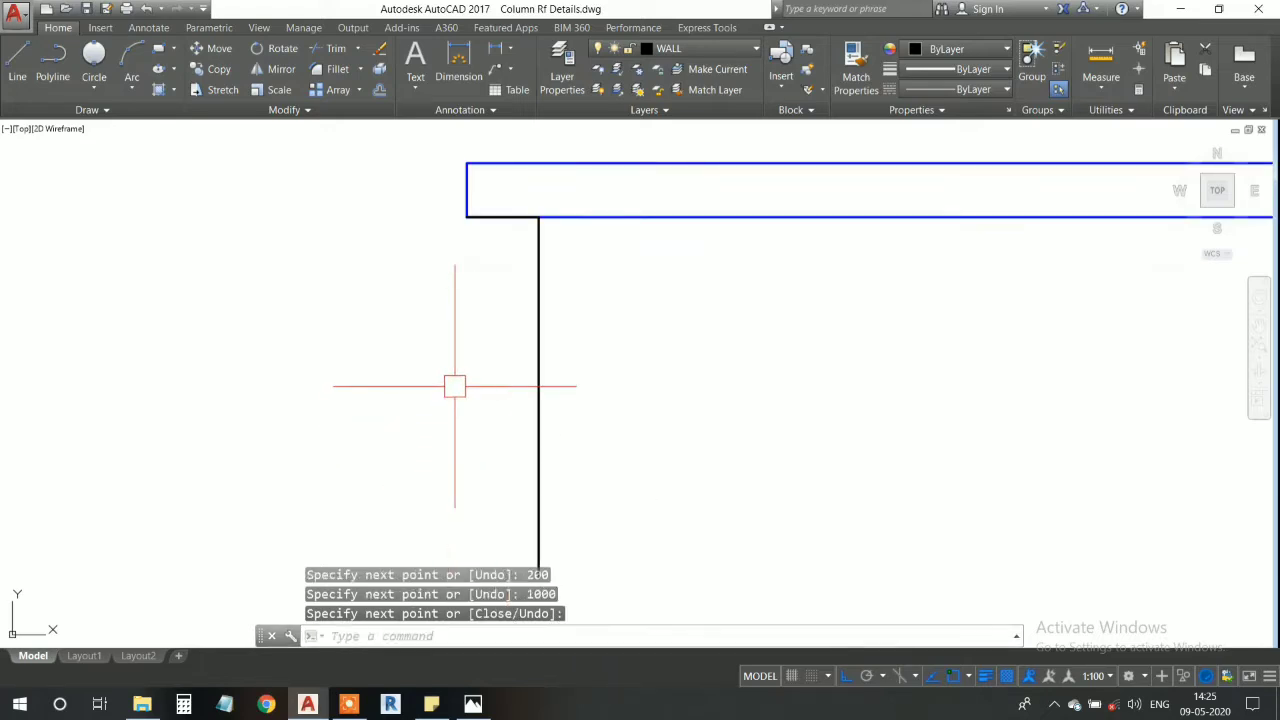
key(Return)
click(466, 216)
middle_drag(466, 509, 470, 474)
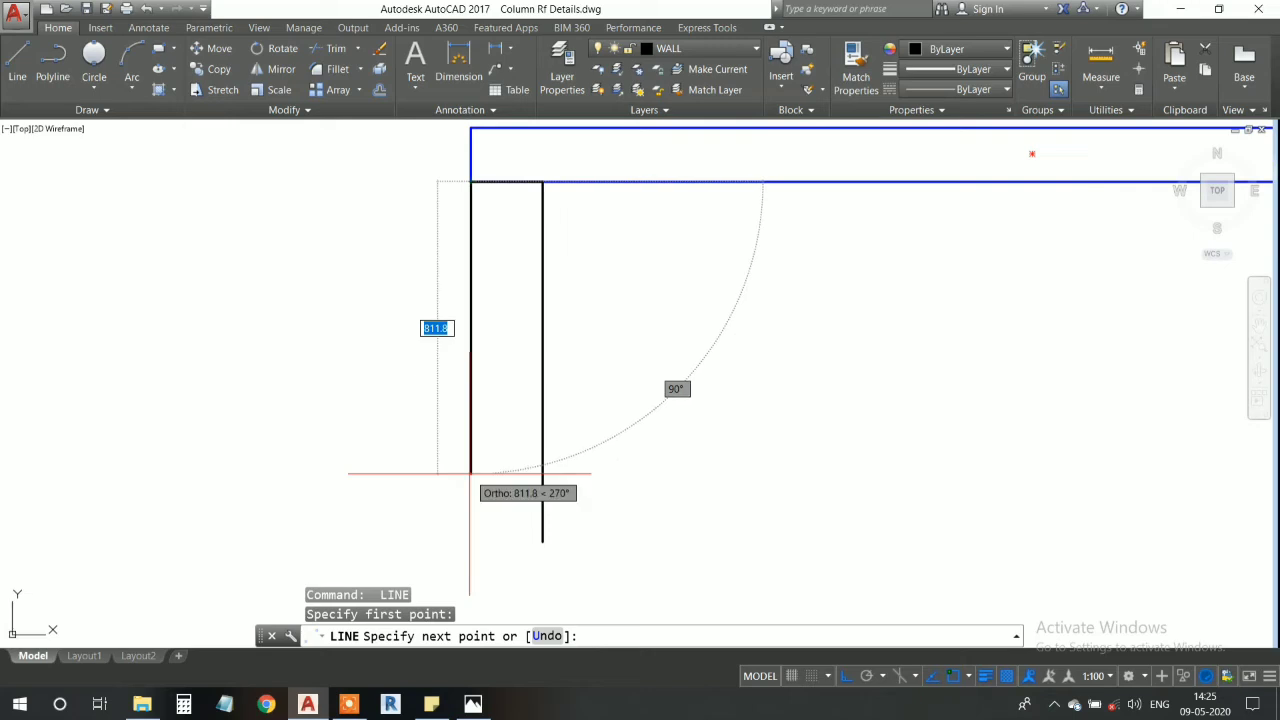
key(Return)
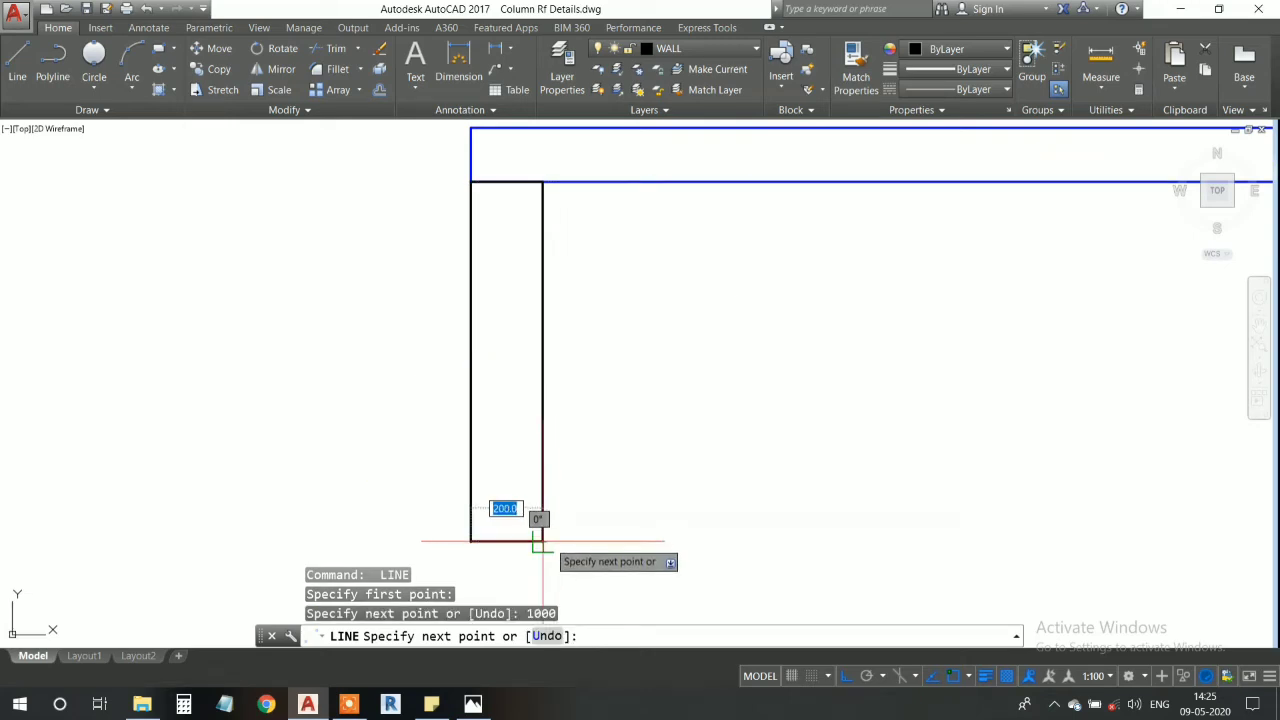
scroll(538, 541, up, 3)
middle_drag(536, 537, 534, 478)
click(535, 478)
key(Return)
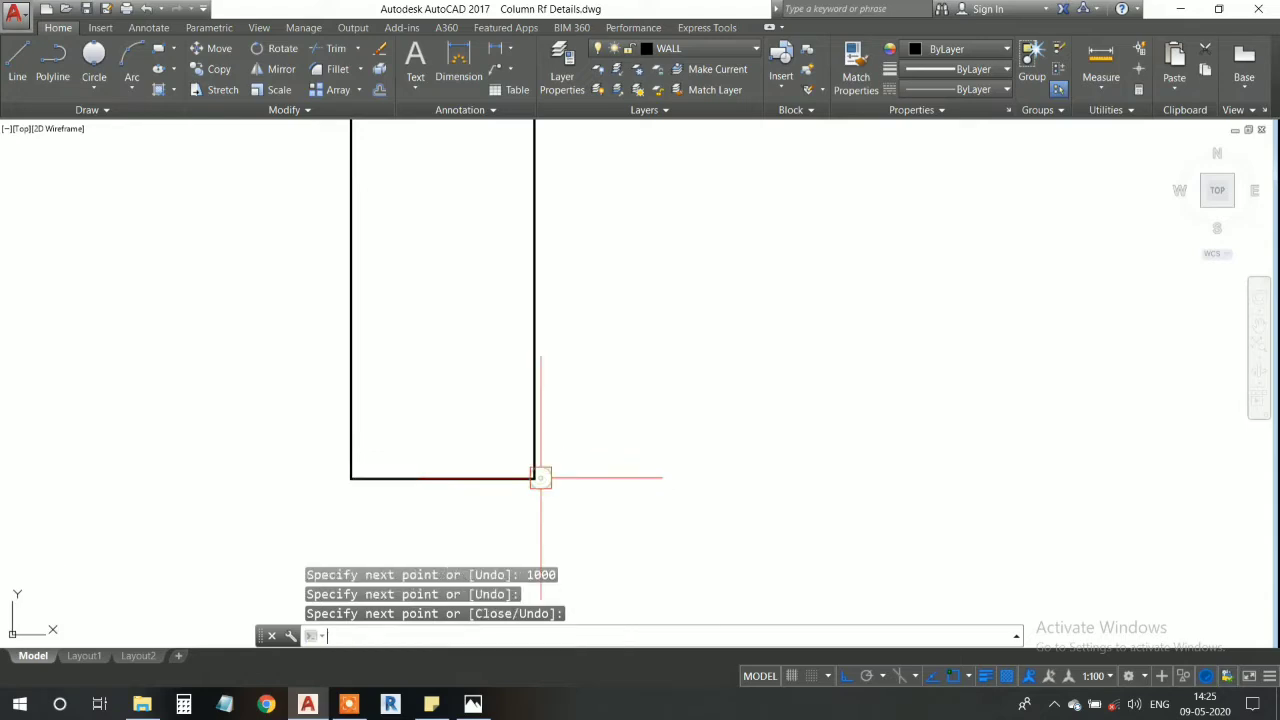
- Cut out the short black wall line that overlaps the blue rectangle's bottom edge
scroll(493, 431, down, 6)
middle_drag(471, 366, 528, 509)
scroll(527, 332, up, 4)
middle_drag(561, 417, 543, 371)
scroll(543, 371, up, 2)
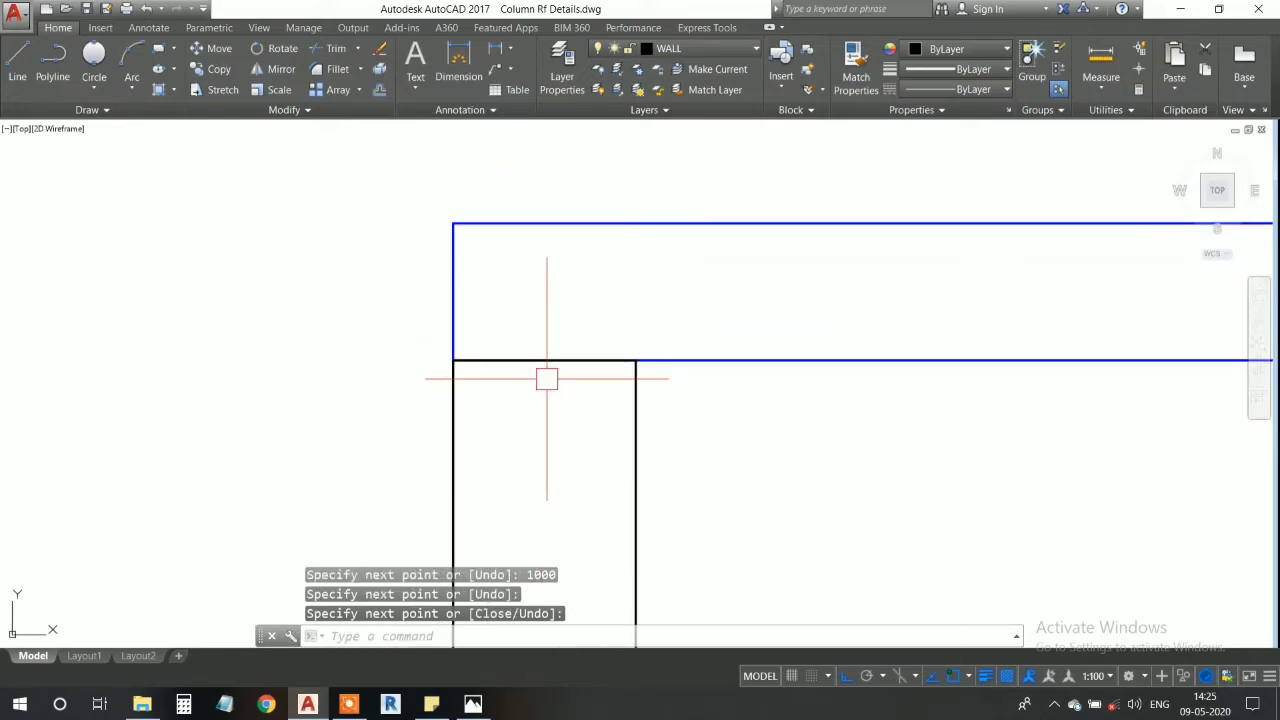
click(543, 361)
key(ctrl+x)
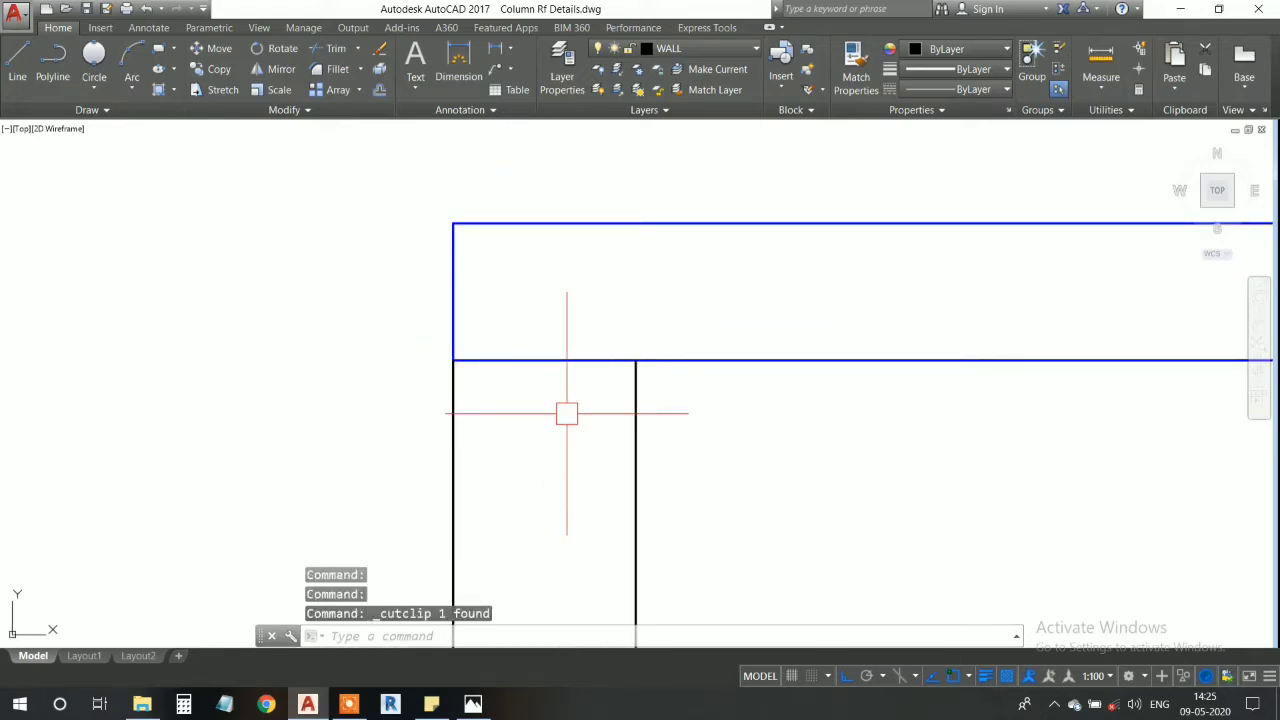
scroll(566, 414, down, 5)
scroll(577, 332, up, 2)
middle_drag(577, 332, 771, 409)
scroll(399, 318, up, 2)
middle_drag(702, 363, 559, 385)
middle_drag(271, 394, 421, 361)
- Copy the three left wall lines from the wall's upper-right corner to the blue rectangle's lower-right corner
scroll(421, 361, down, 2)
click(351, 282)
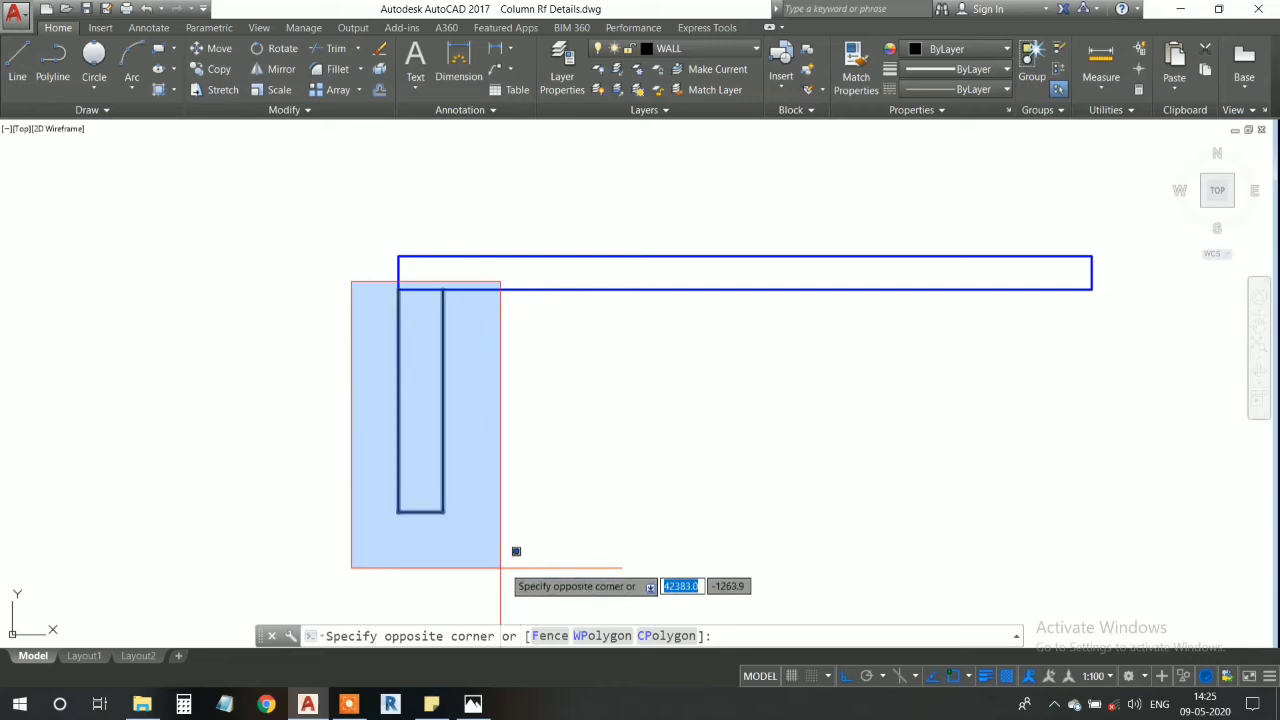
click(503, 562)
text(cp)
key(Return)
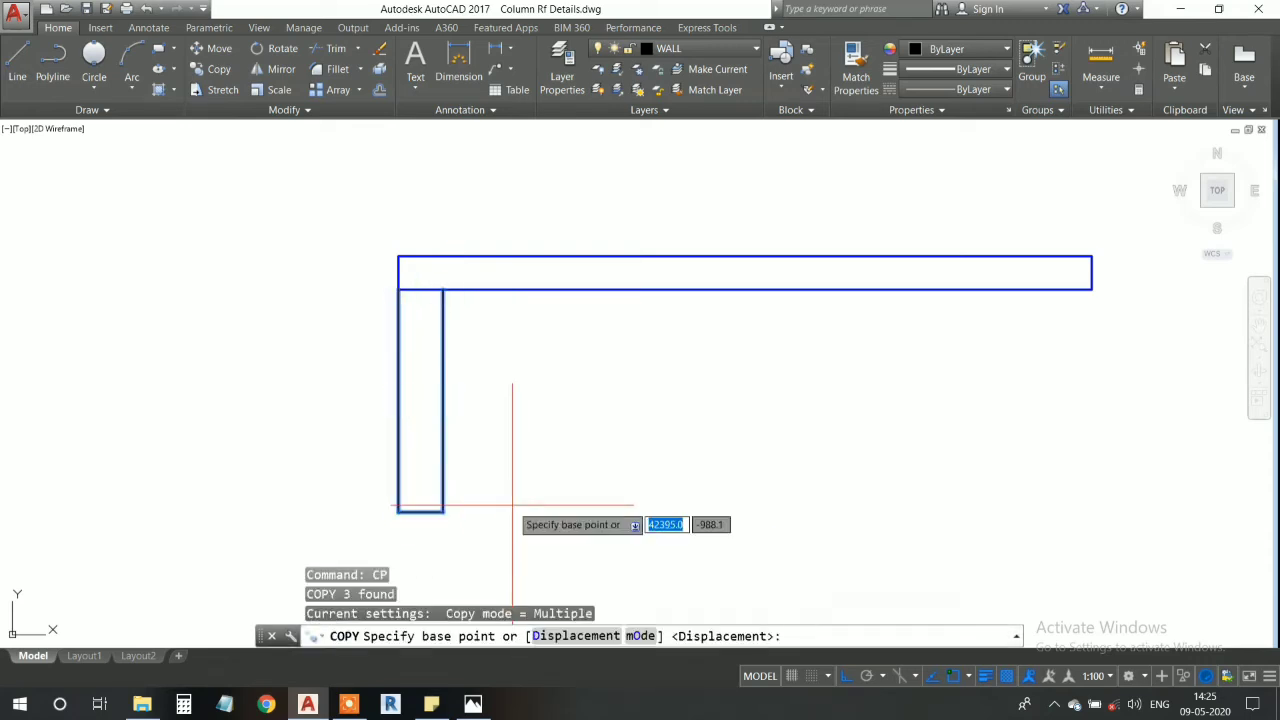
middle_drag(437, 294, 454, 351)
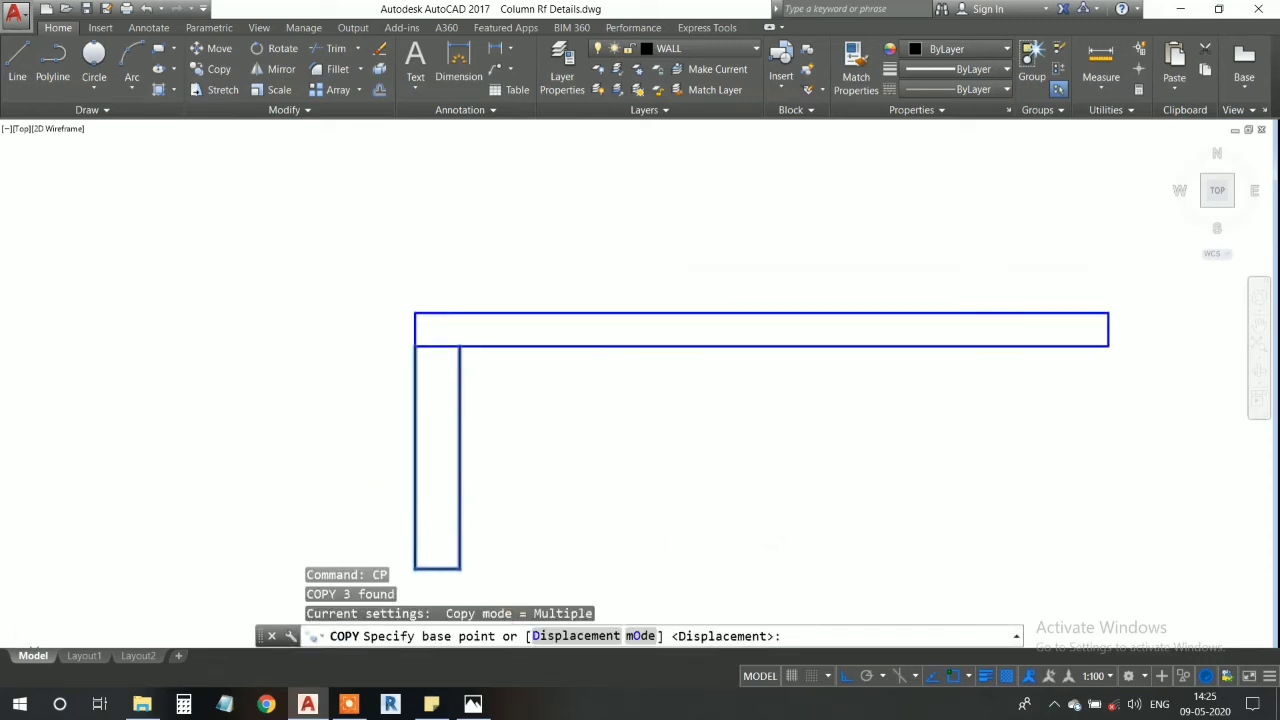
click(459, 347)
middle_drag(975, 427, 604, 462)
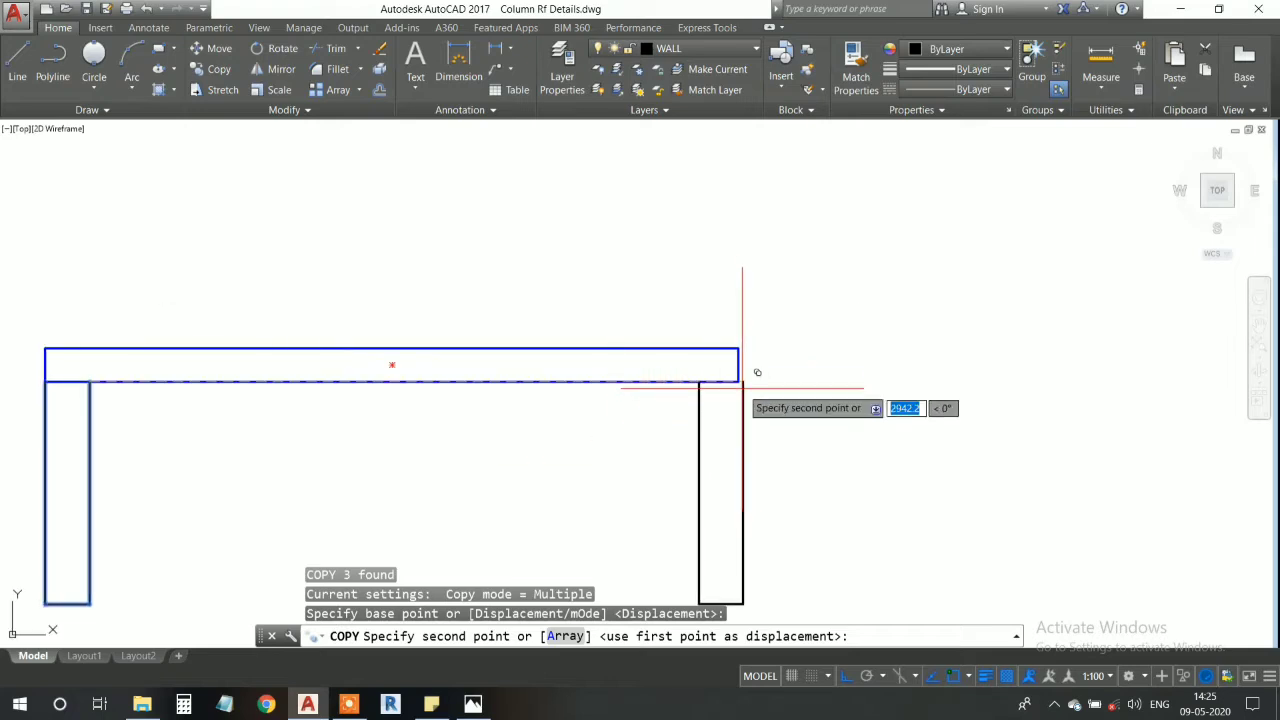
click(738, 381)
key(Escape)
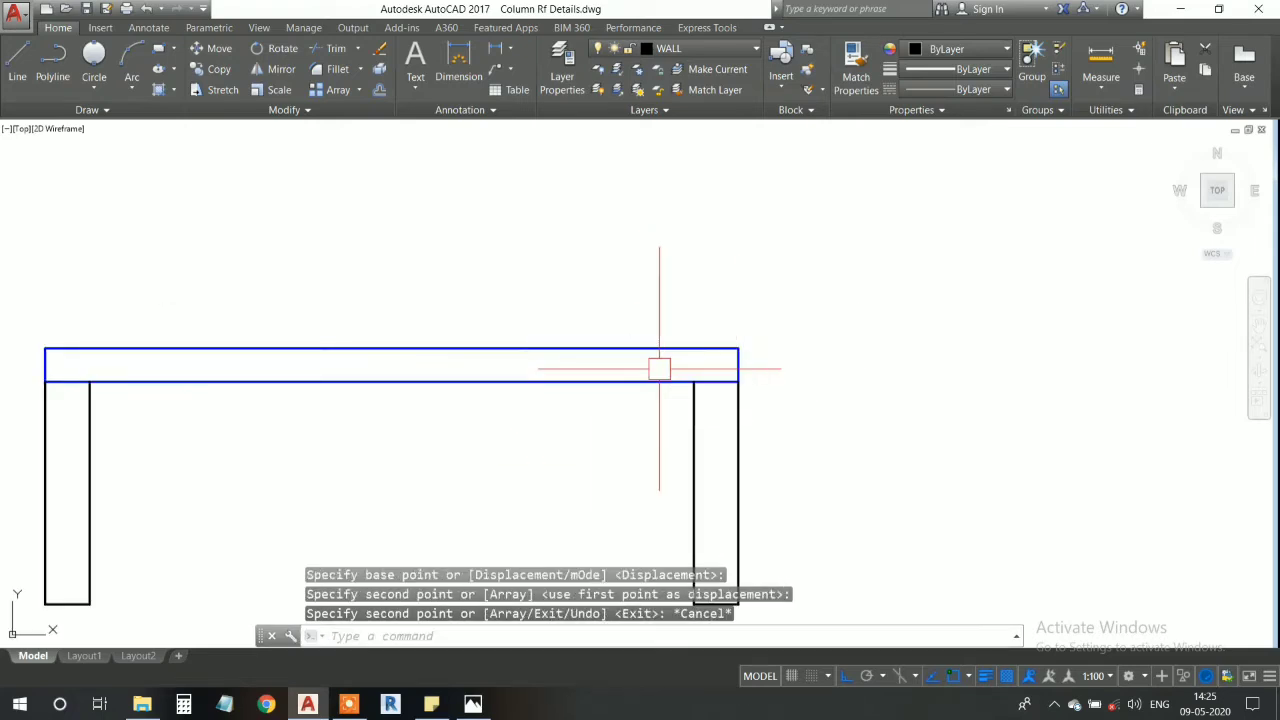
- Examine the horizontal member and the two supporting walls, including their junctions and lower ends
mouse_move(657, 366)
middle_down()
mouse_move(706, 289)
mouse_move(853, 283)
middle_up()
middle_drag(689, 374, 729, 323)
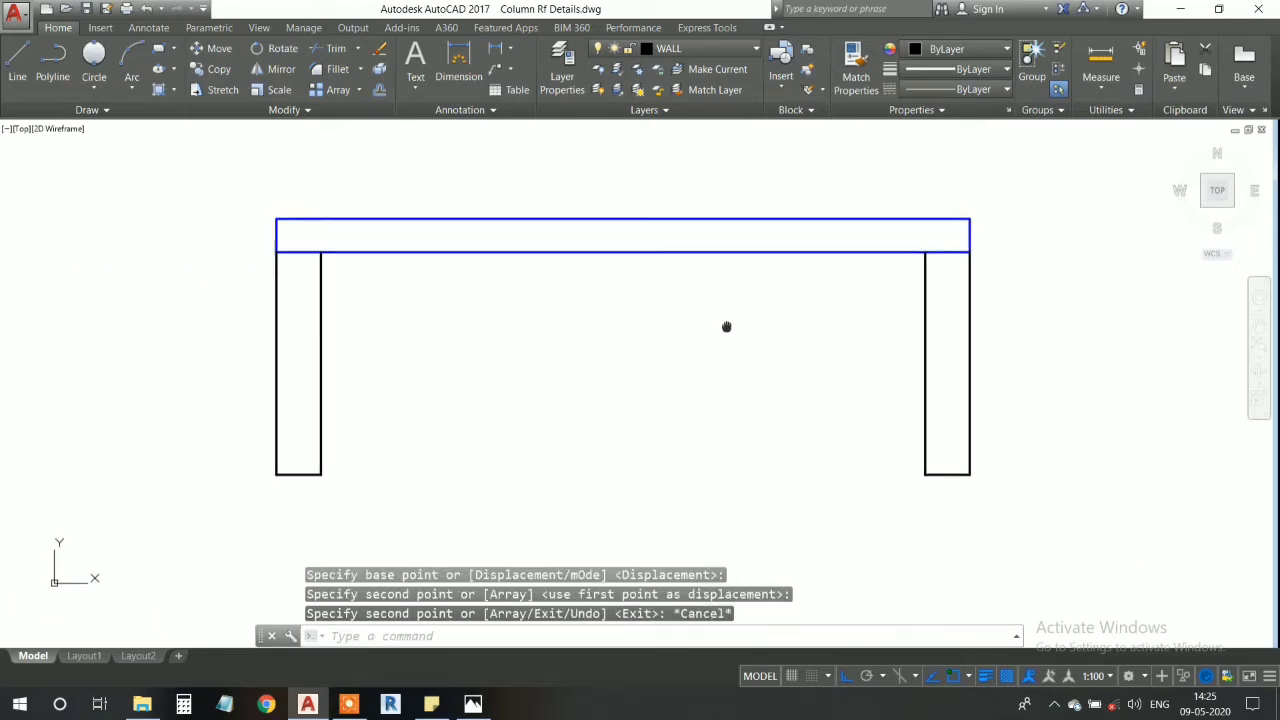
middle_drag(642, 294, 650, 301)
scroll(312, 250, up, 4)
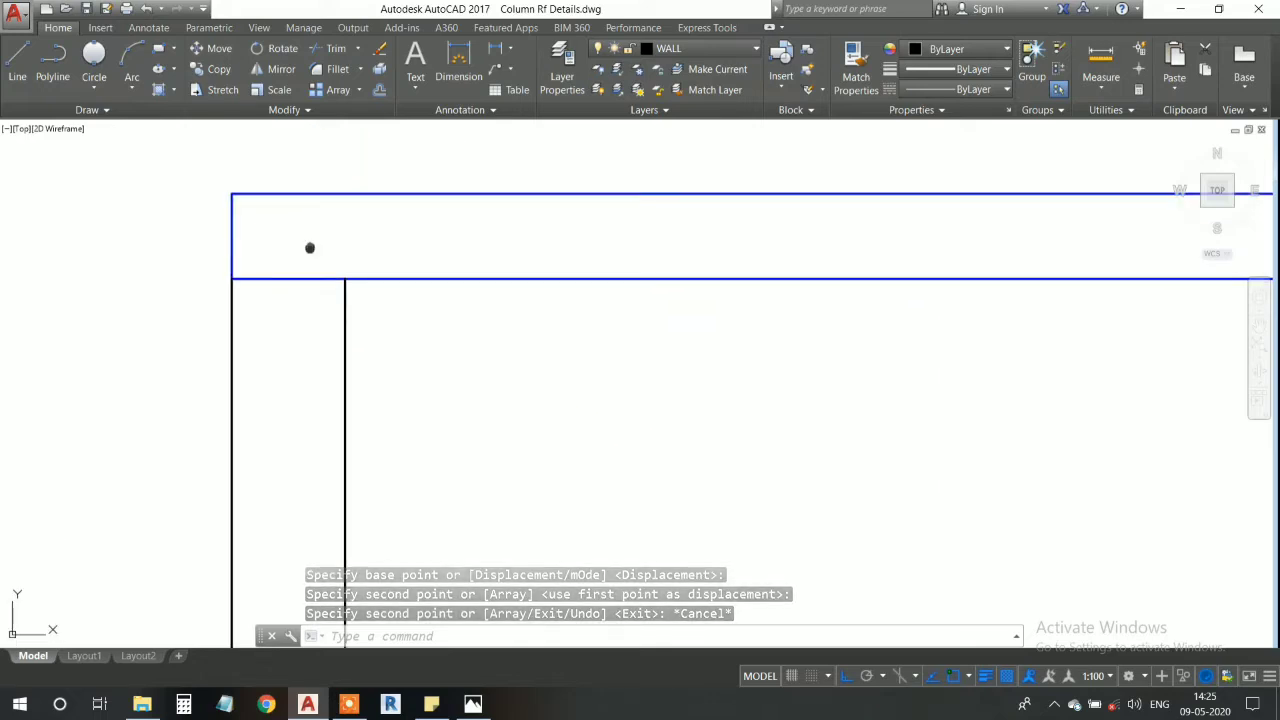
scroll(243, 271, down, 4)
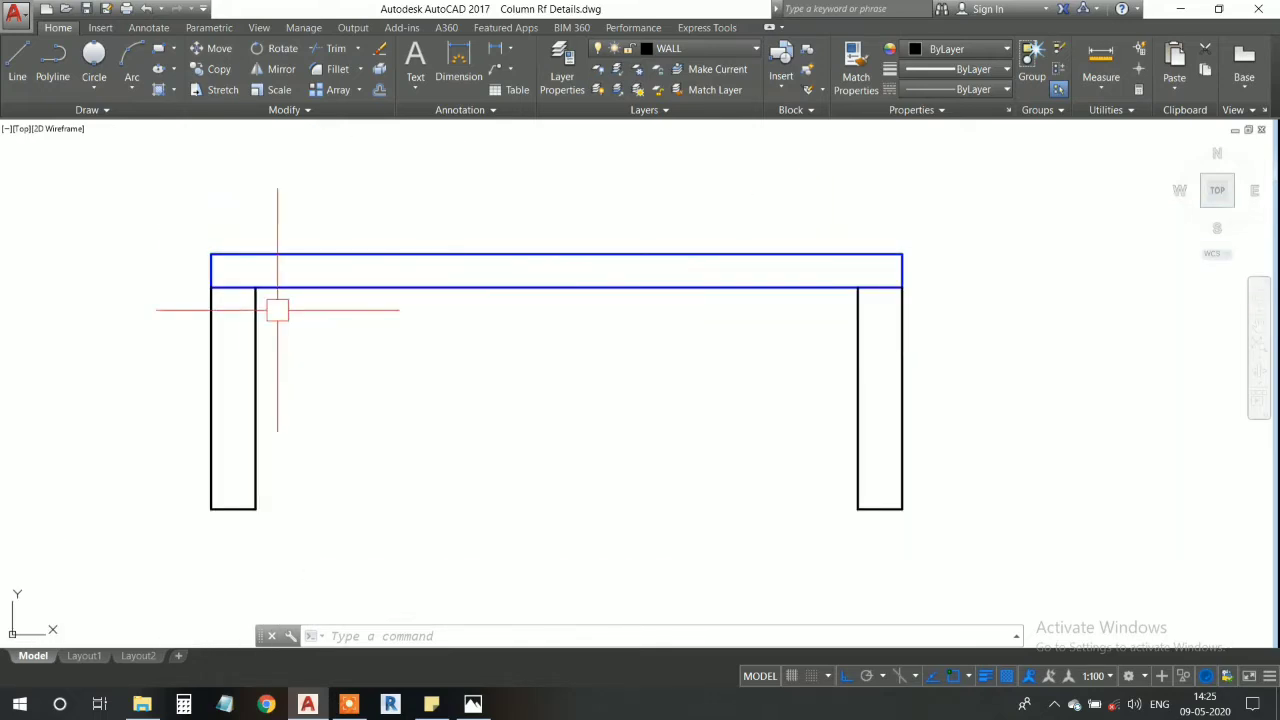
middle_drag(519, 402, 523, 376)
middle_drag(543, 463, 554, 320)
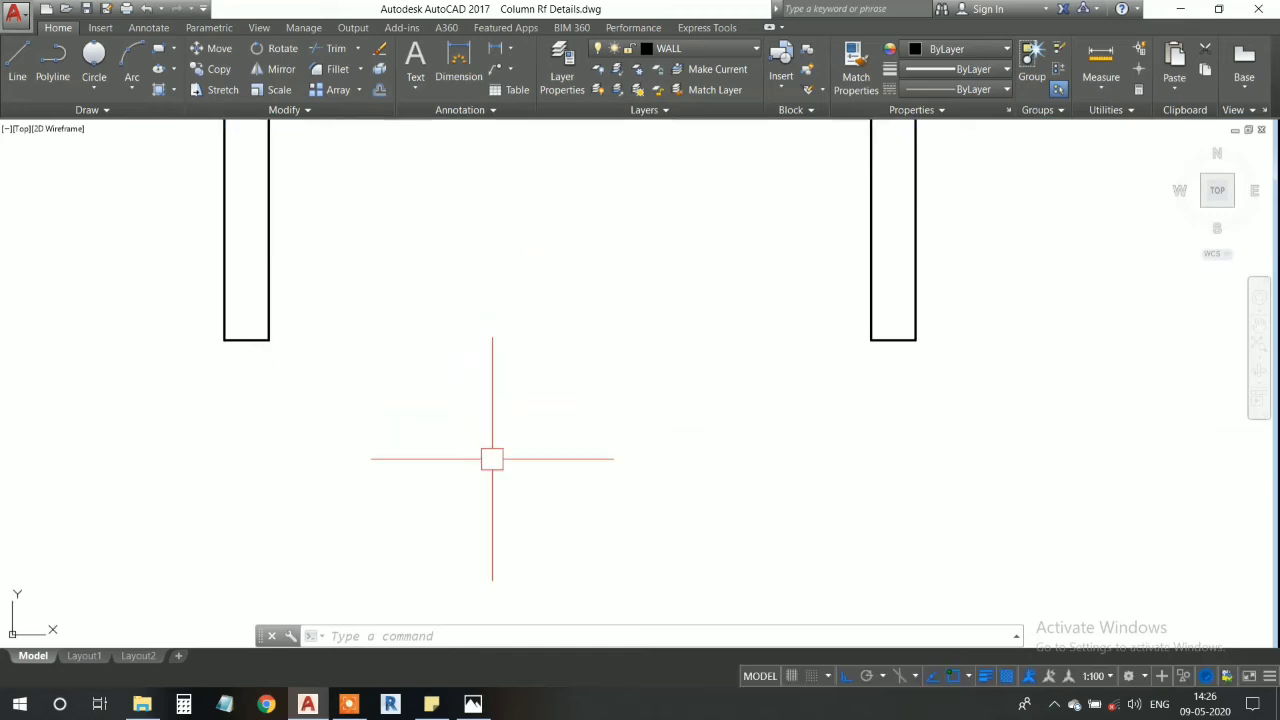
scroll(498, 476, down, 2)
mouse_move(529, 271)
middle_down()
mouse_move(571, 266)
mouse_move(563, 277)
middle_up()
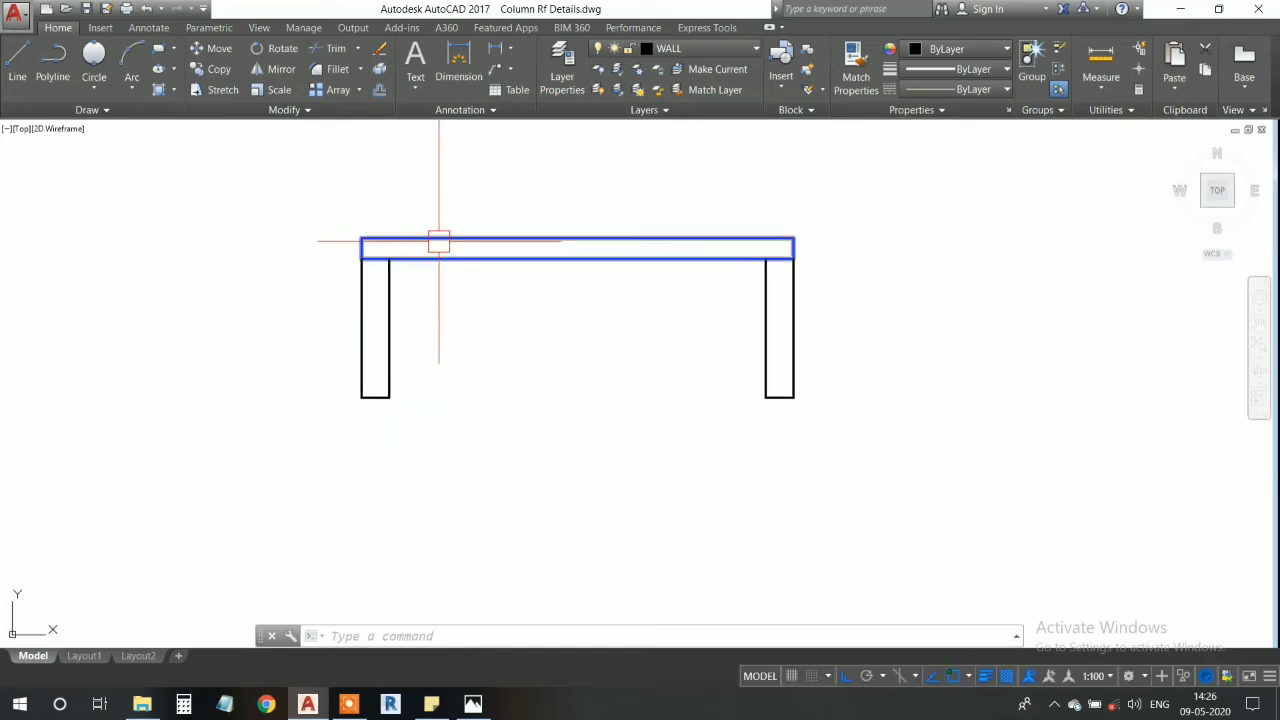
scroll(437, 240, up, 2)
mouse_move(437, 243)
middle_down()
mouse_move(440, 306)
mouse_move(382, 320)
mouse_move(340, 256)
middle_up()
scroll(365, 298, up, 2)
scroll(386, 294, down, 2)
scroll(466, 298, up, 2)
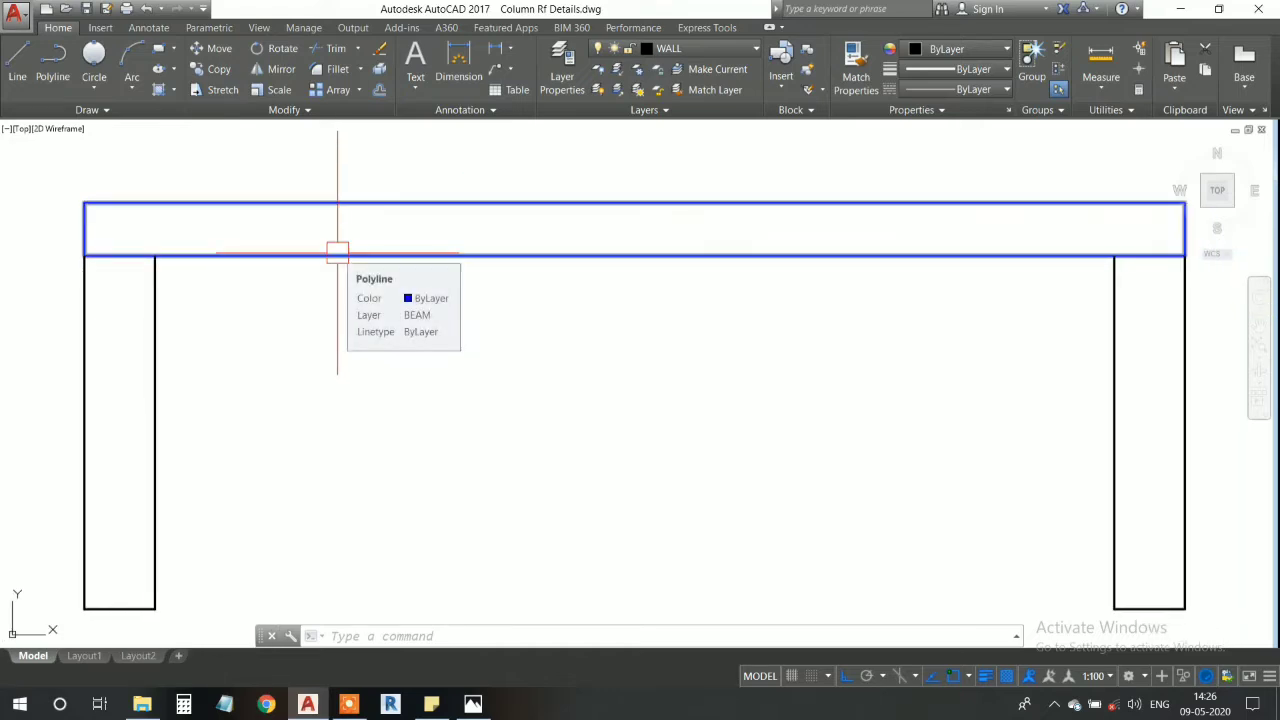
click(401, 242)
click(405, 262)
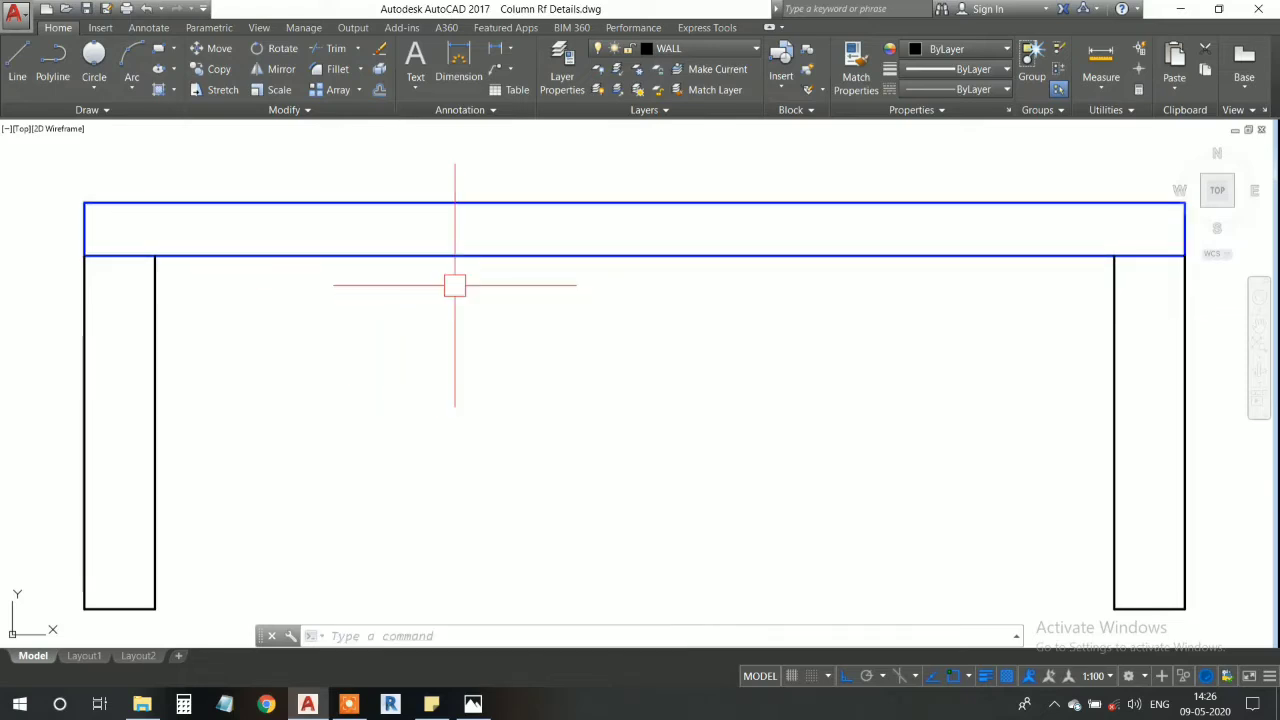
- Explode the blue rectangle into separate lines and check that its bottom edge can be selected on its own
text(x)
key(Return)
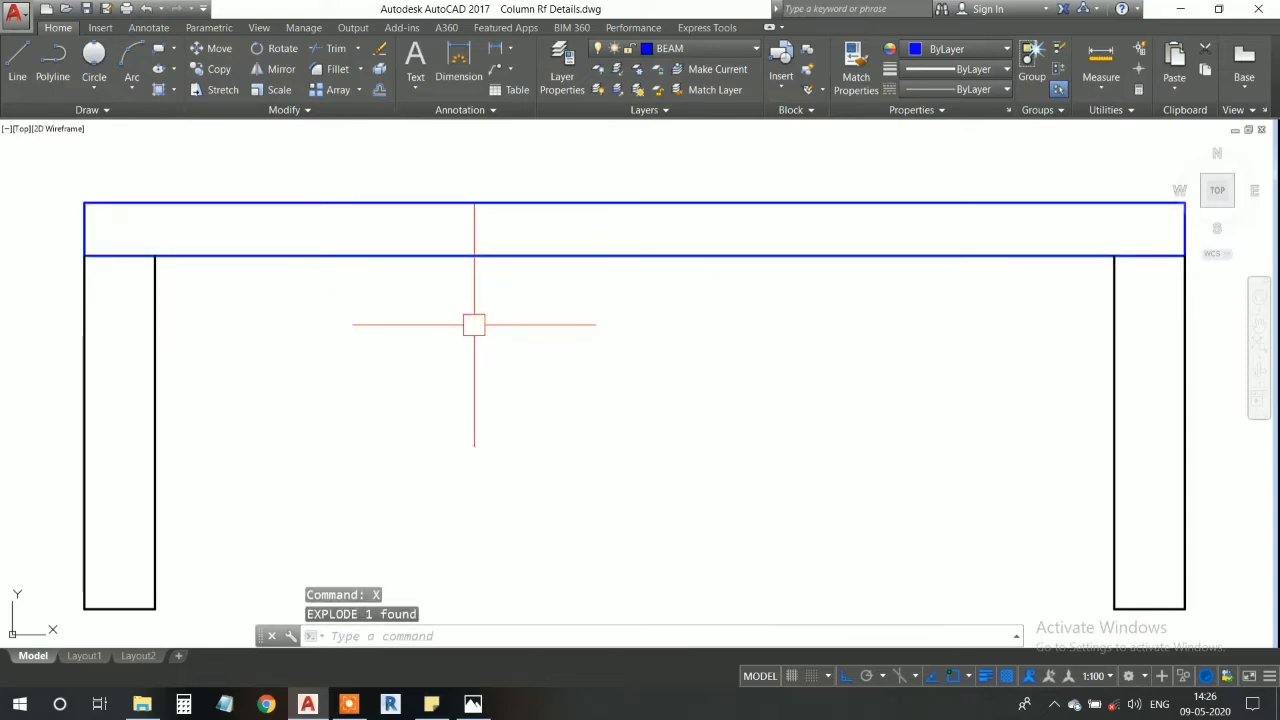
click(486, 253)
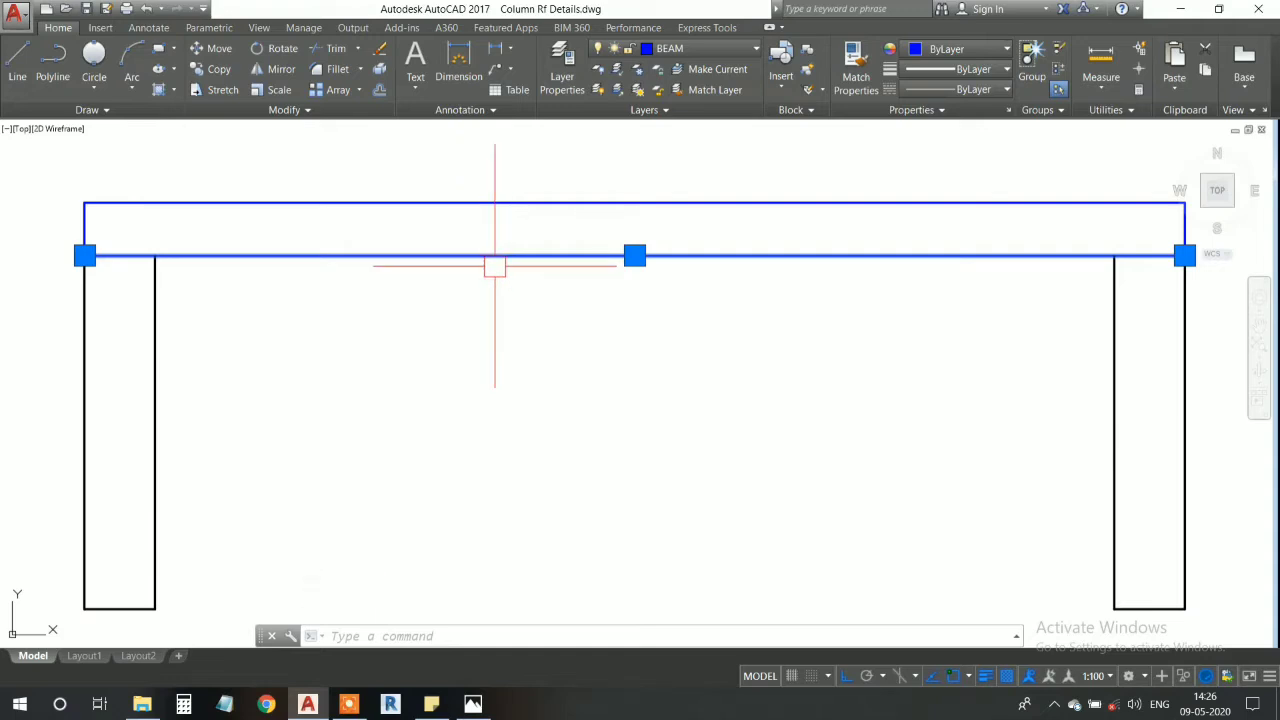
key(Escape)
click(500, 262)
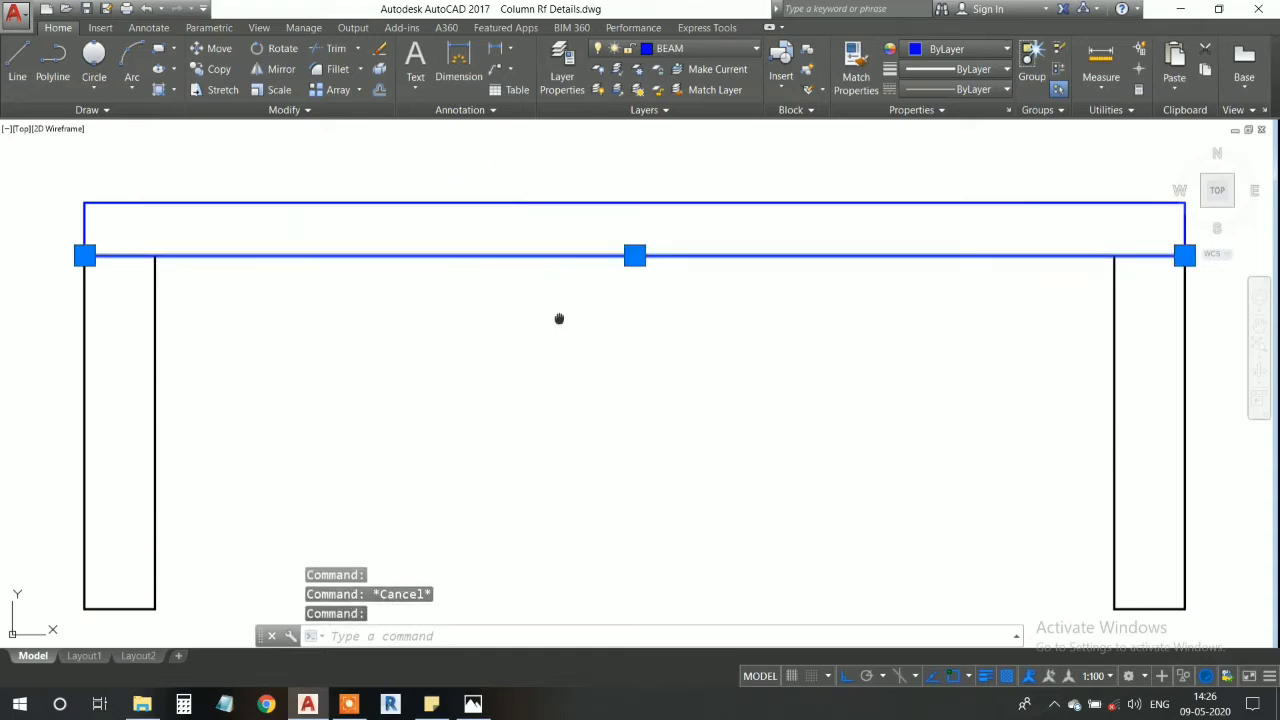
key(Escape)
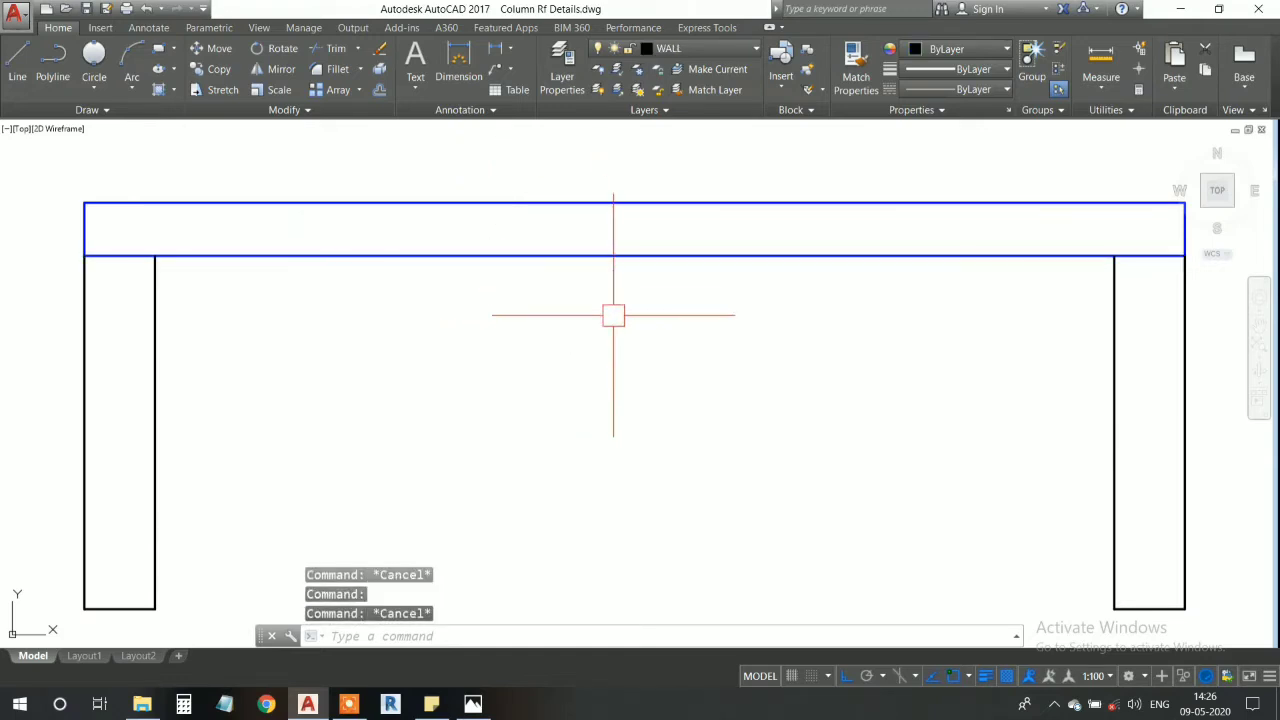
click(588, 256)
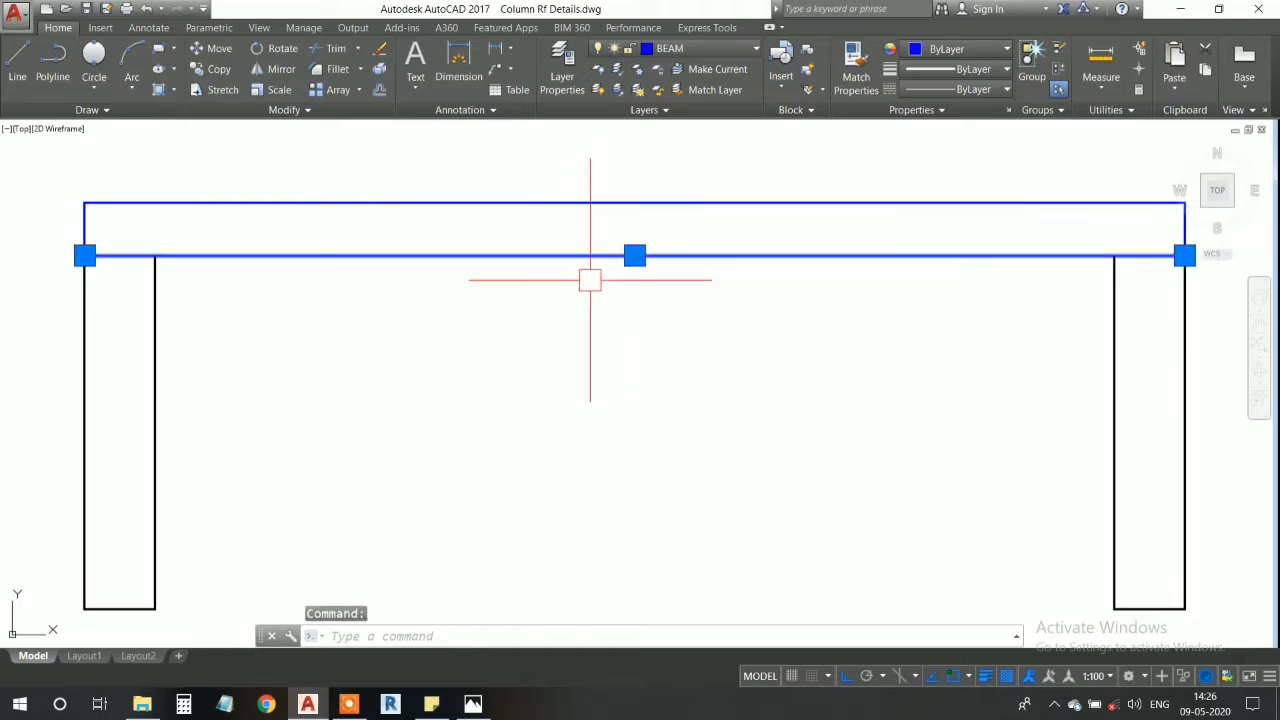
key(Escape)
key(Escape)
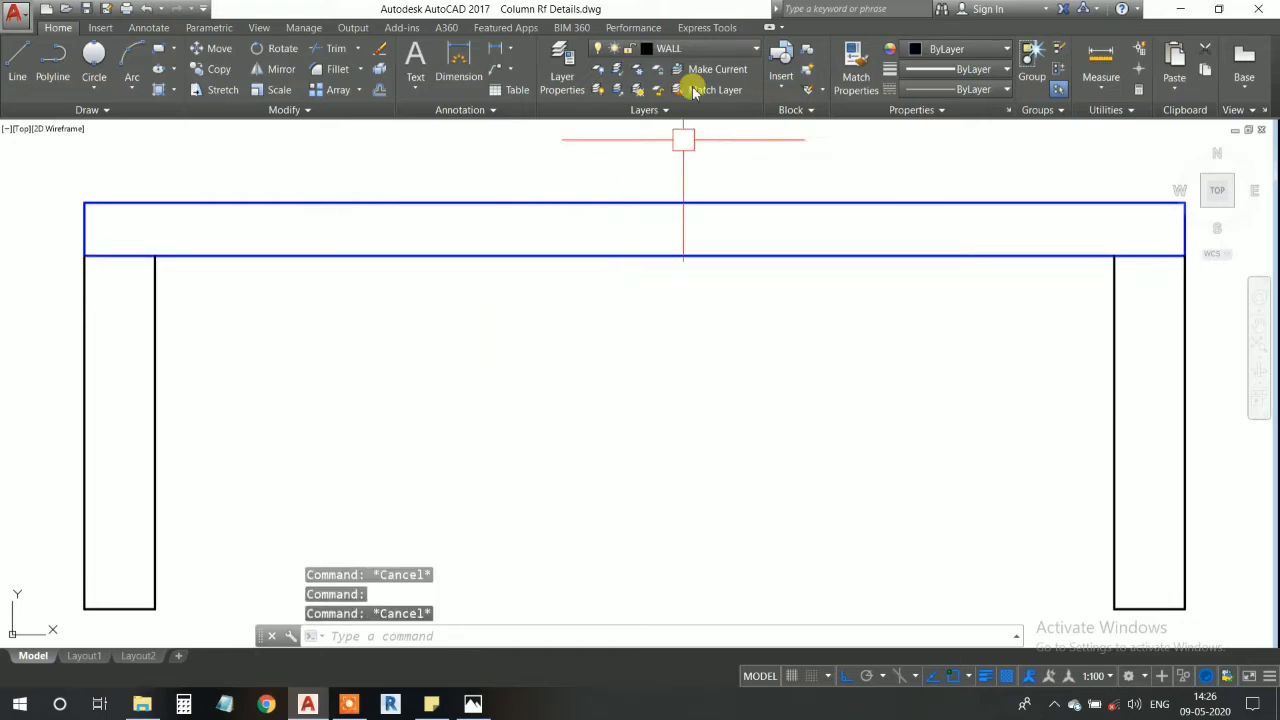
- Make T Rf the current layer
click(677, 52)
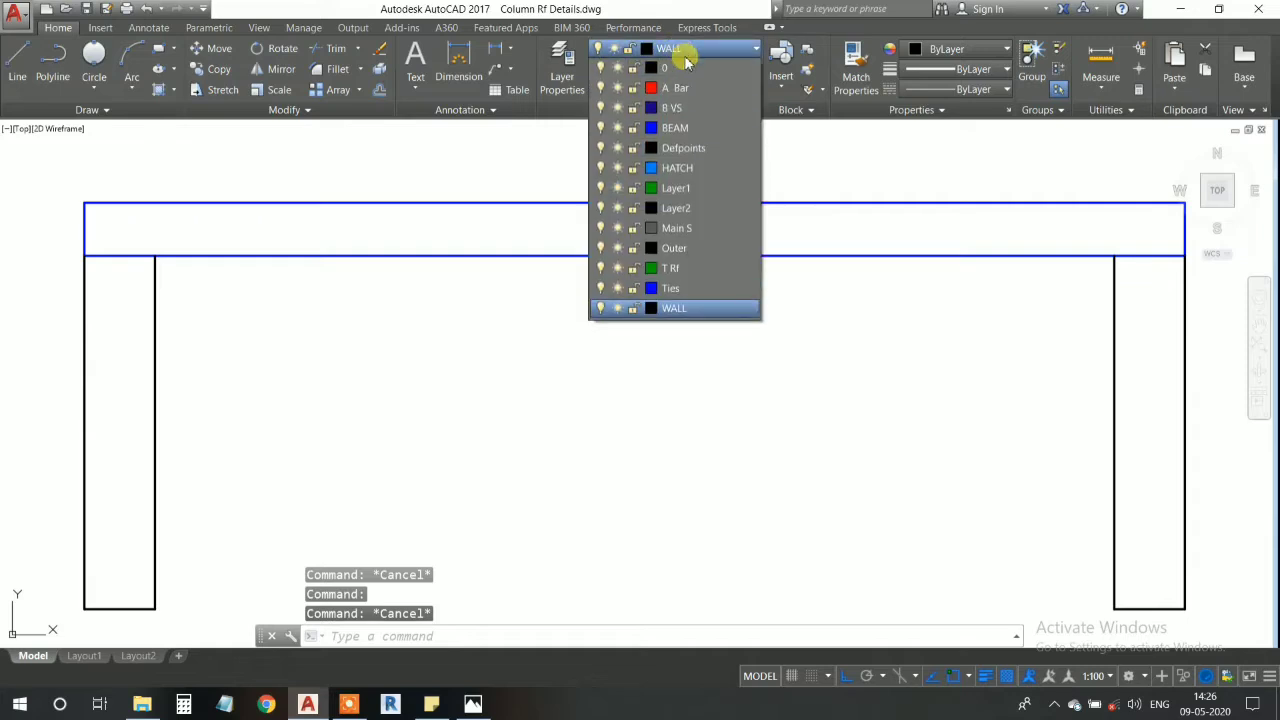
click(690, 189)
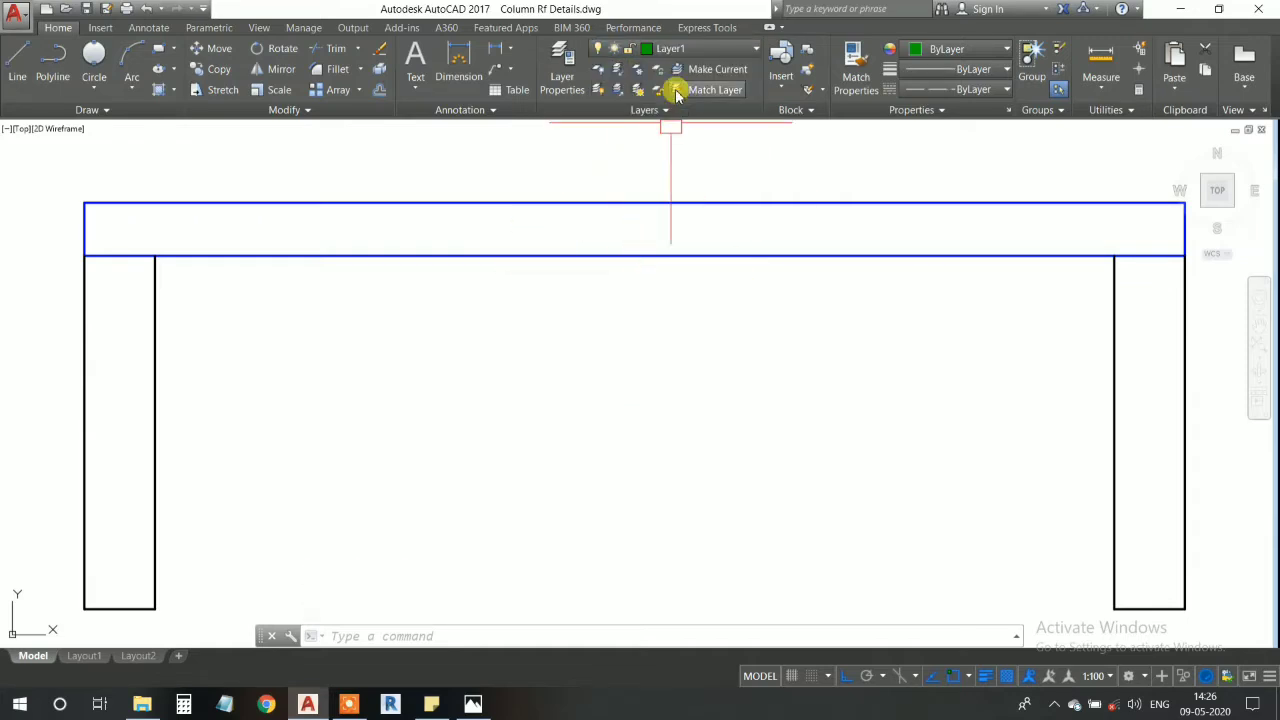
click(679, 52)
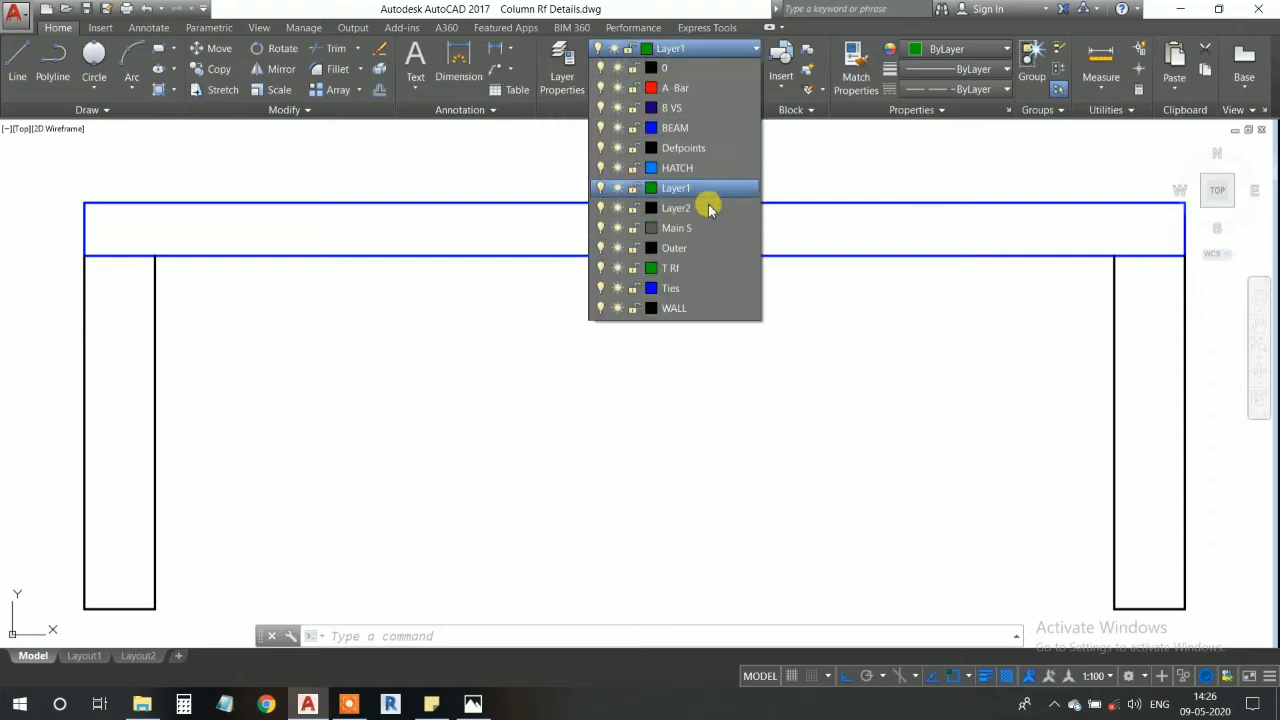
click(683, 272)
- Offset the blue member's bottom edge 30 upward into the member
mouse_move(643, 258)
middle_down()
mouse_move(626, 256)
mouse_move(629, 286)
mouse_move(623, 266)
mouse_move(634, 266)
middle_up()
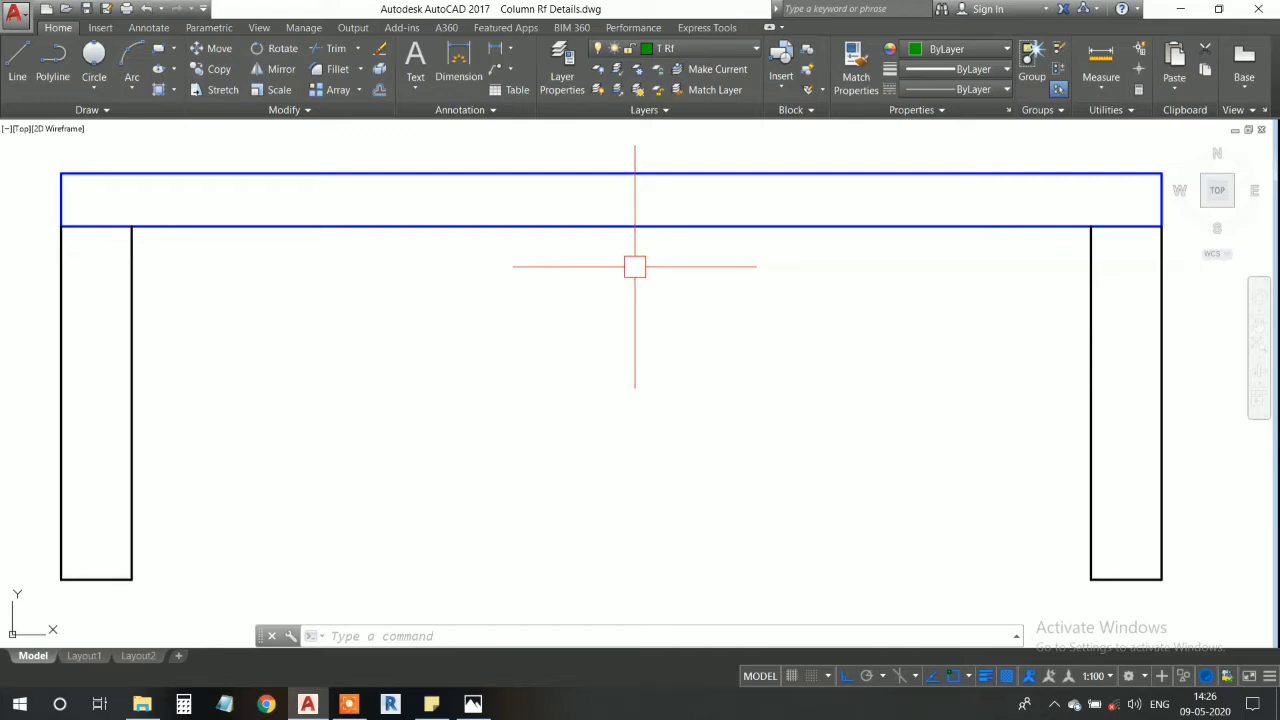
middle_drag(634, 266, 643, 275)
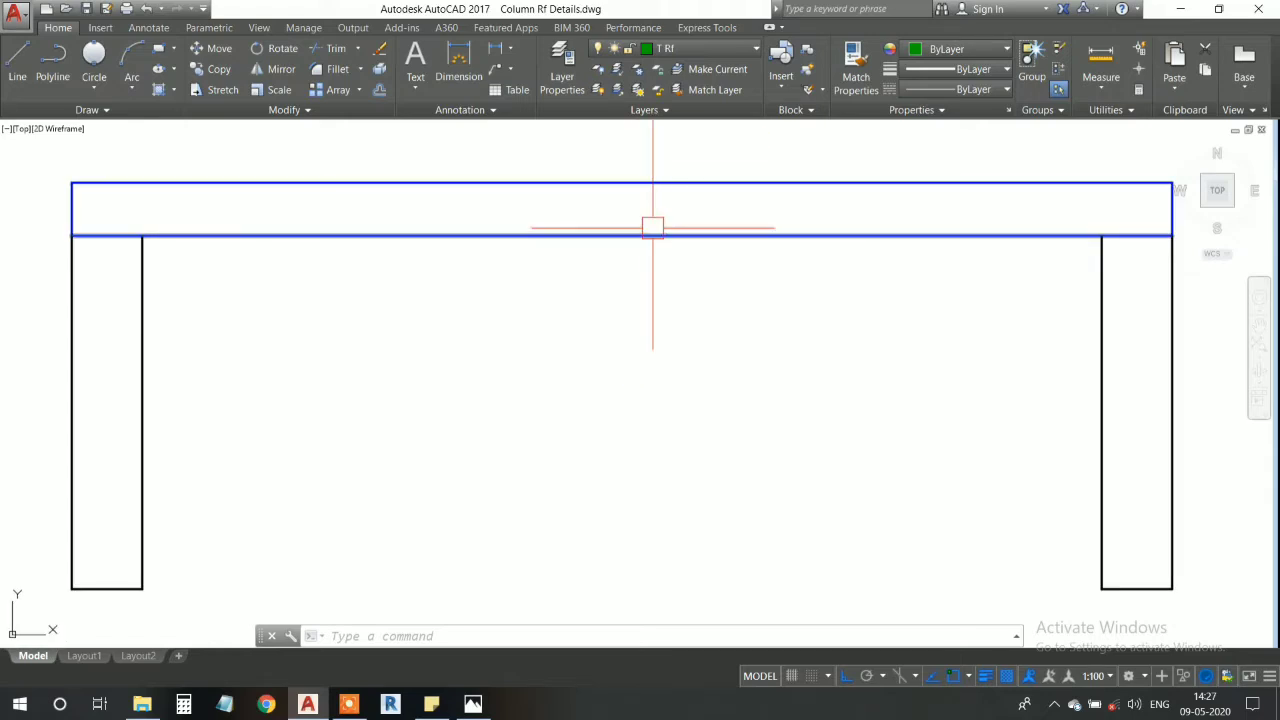
click(638, 236)
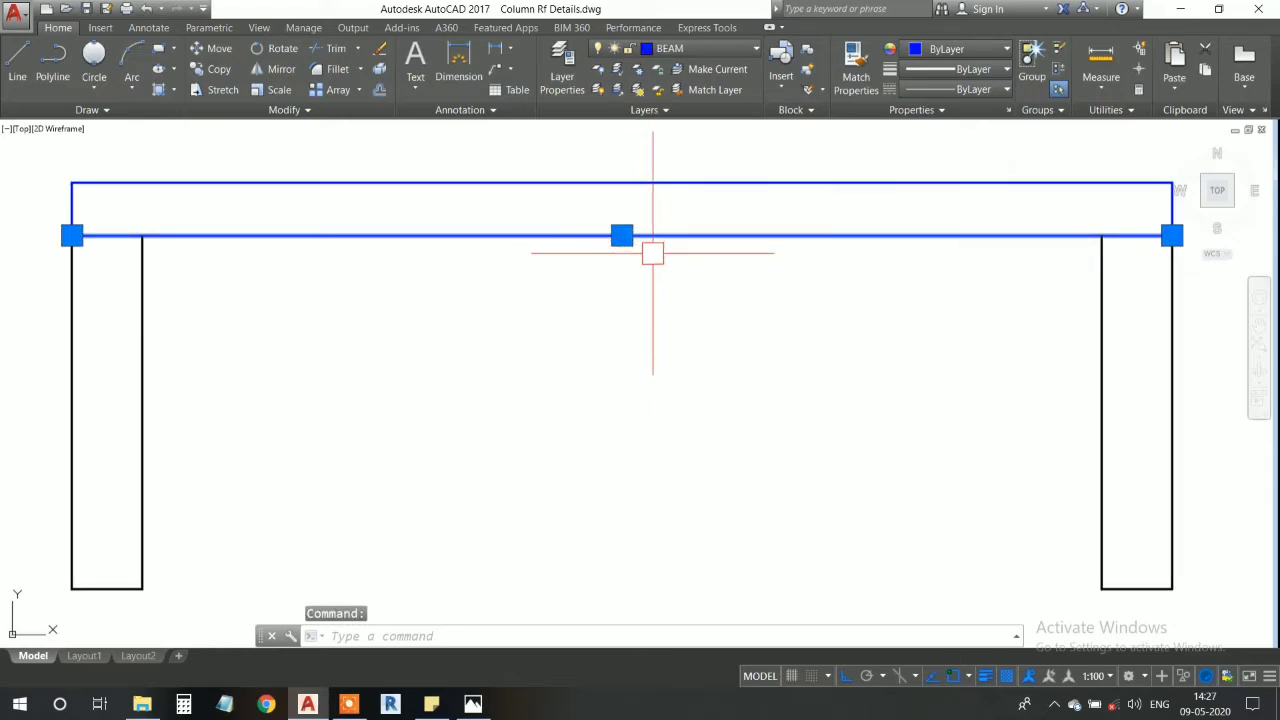
text(o)
key(Return)
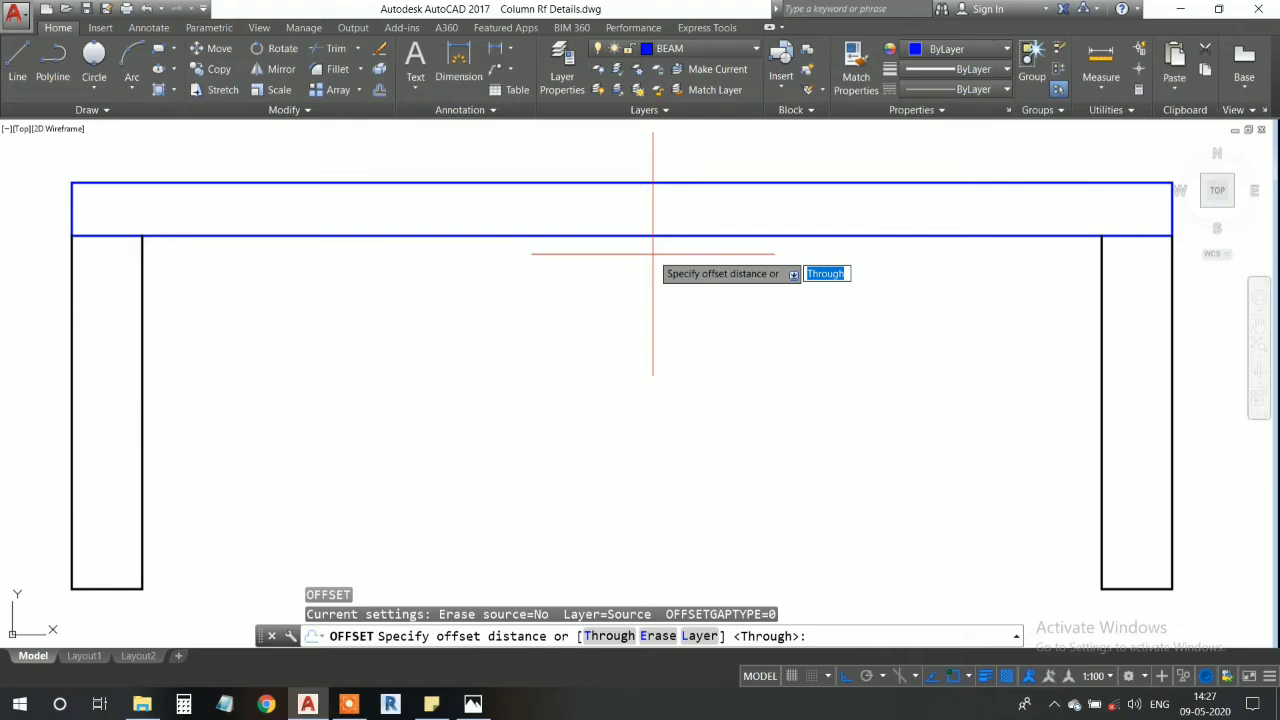
key(Return)
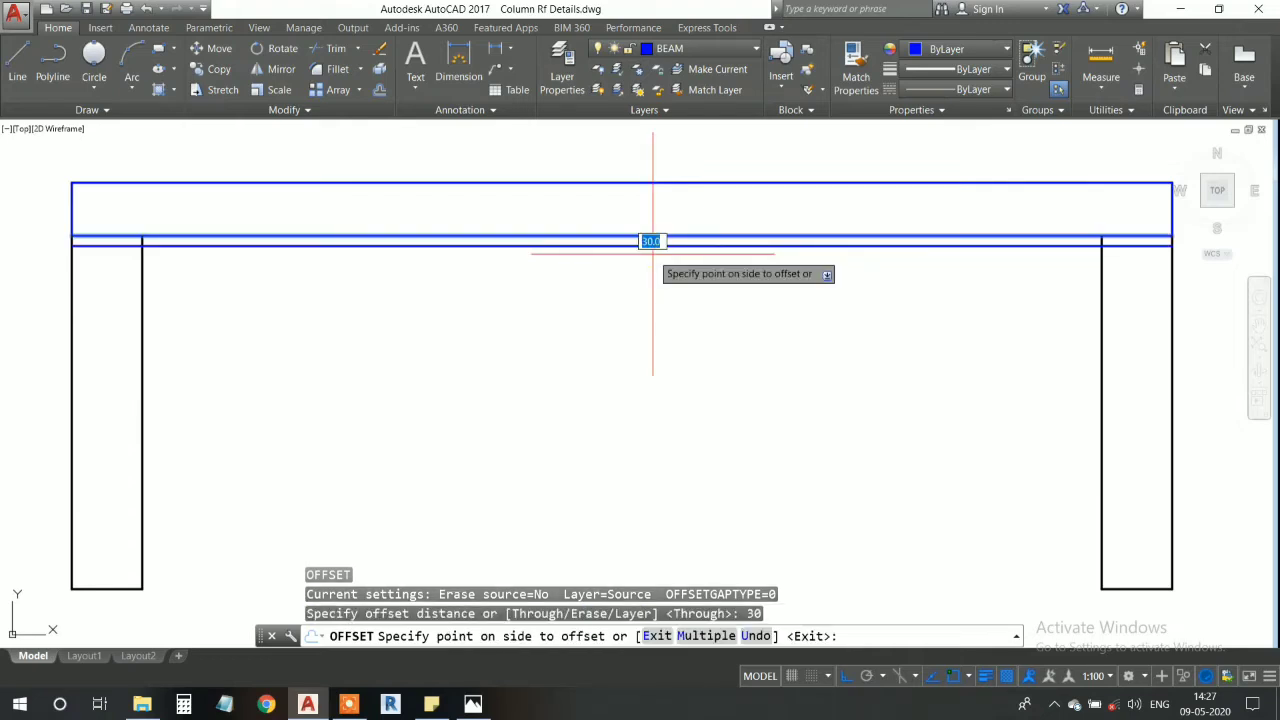
click(631, 229)
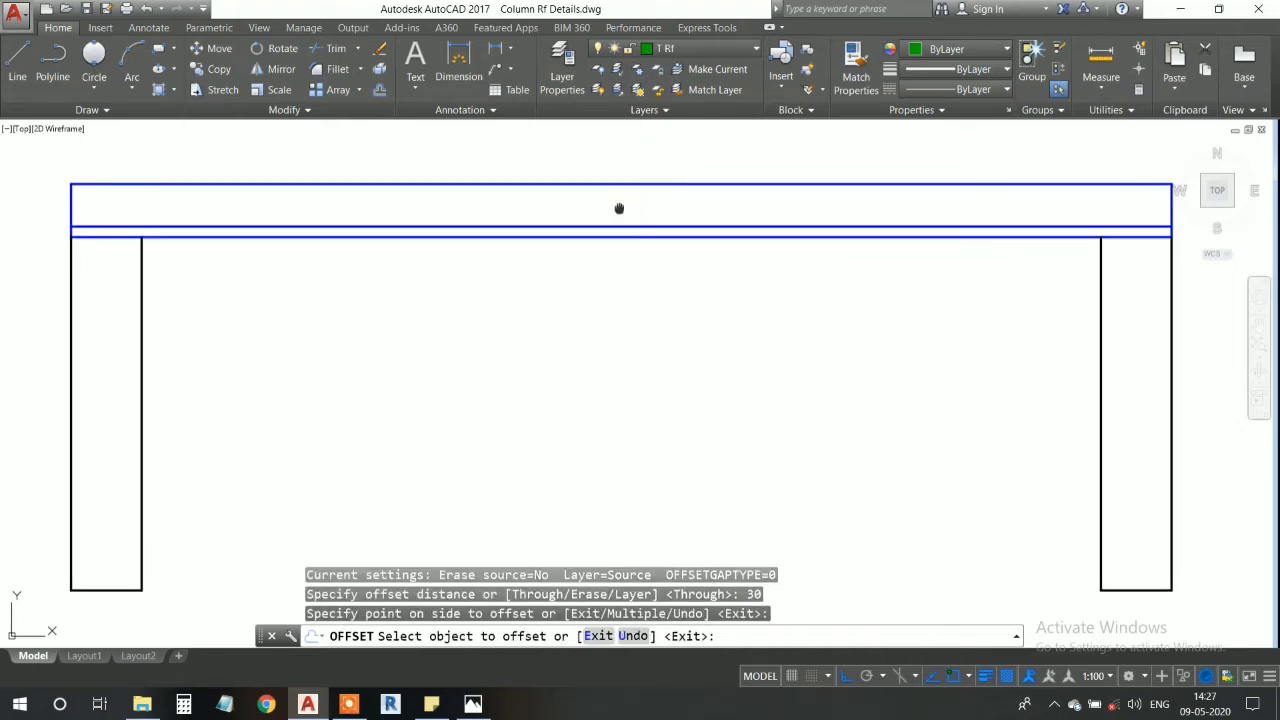
middle_drag(621, 216, 624, 205)
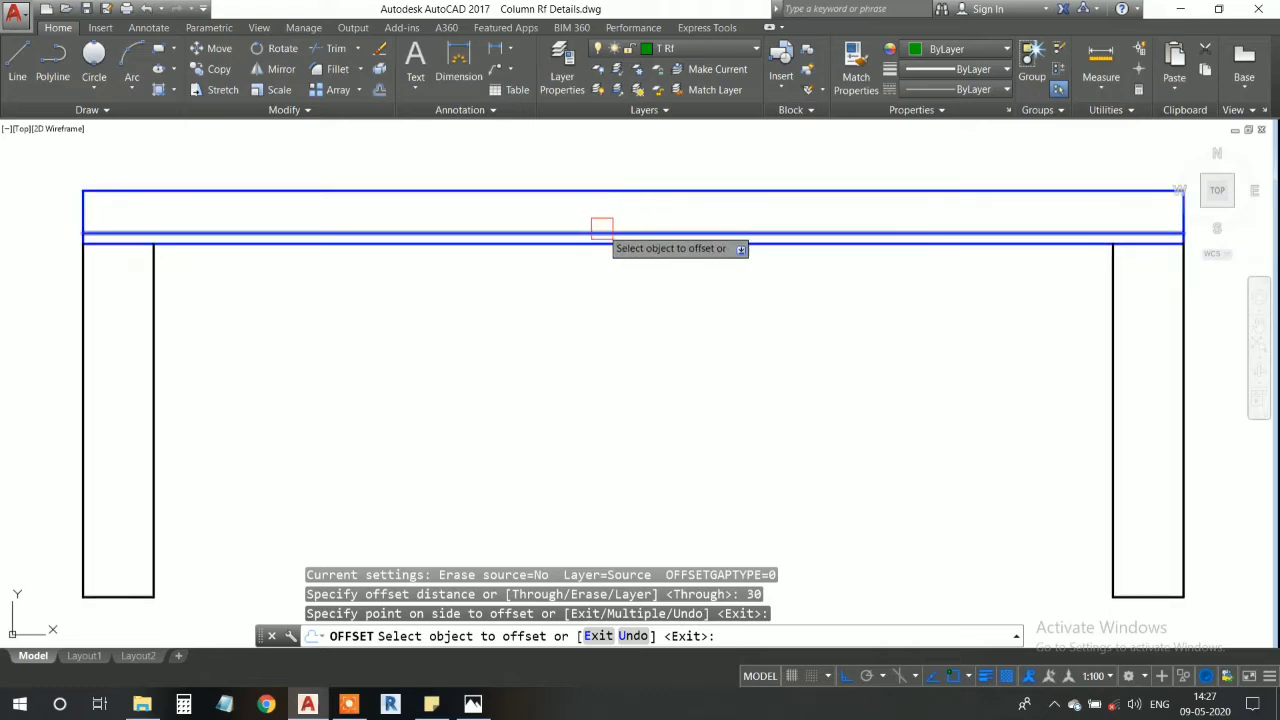
key(Escape)
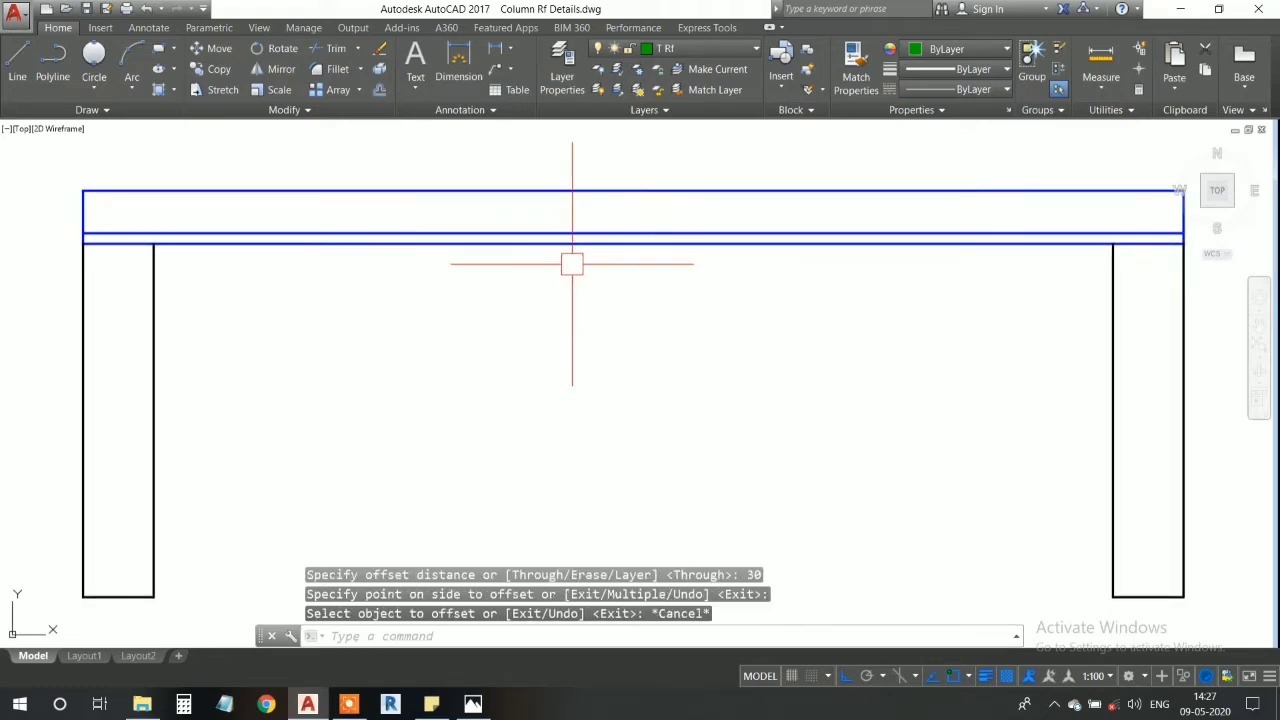
- Draw a short horizontal reference line on the T Rf layer in the empty space between the two walls
click(17, 77)
click(524, 357)
click(811, 357)
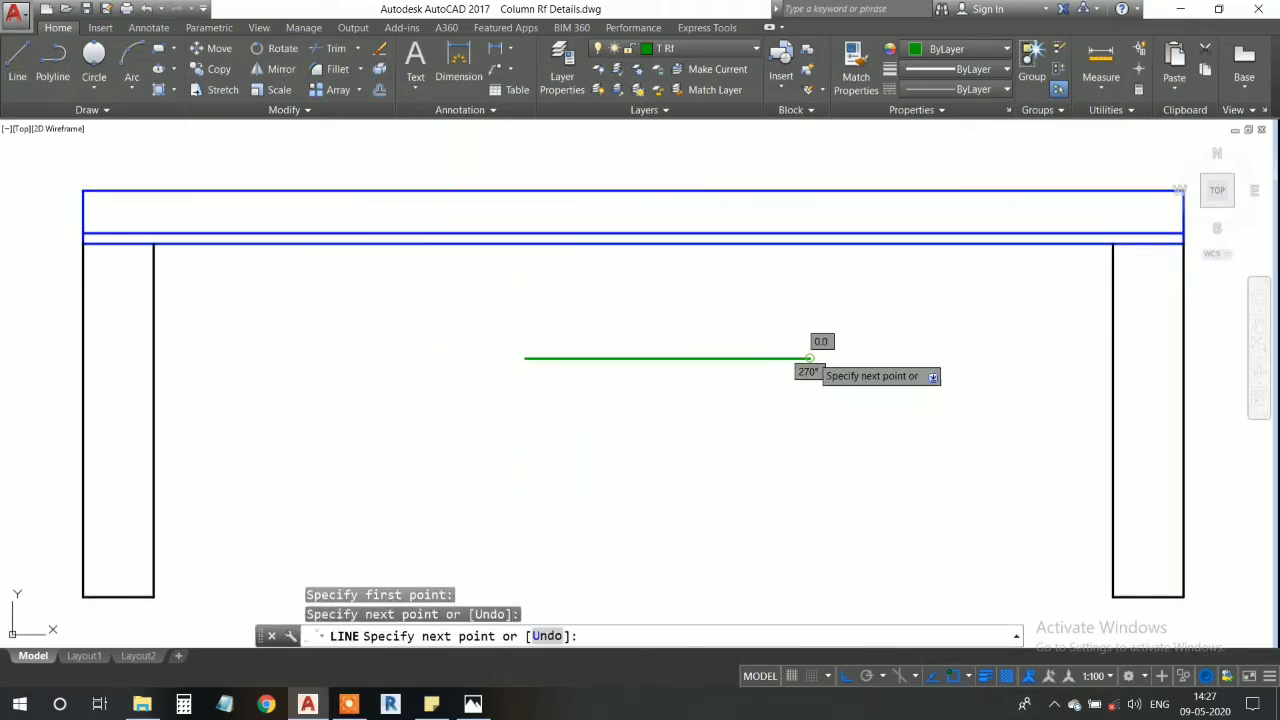
key(Escape)
- Match the properties of the short green line onto the offset line inside the member
text(ma)
key(Return)
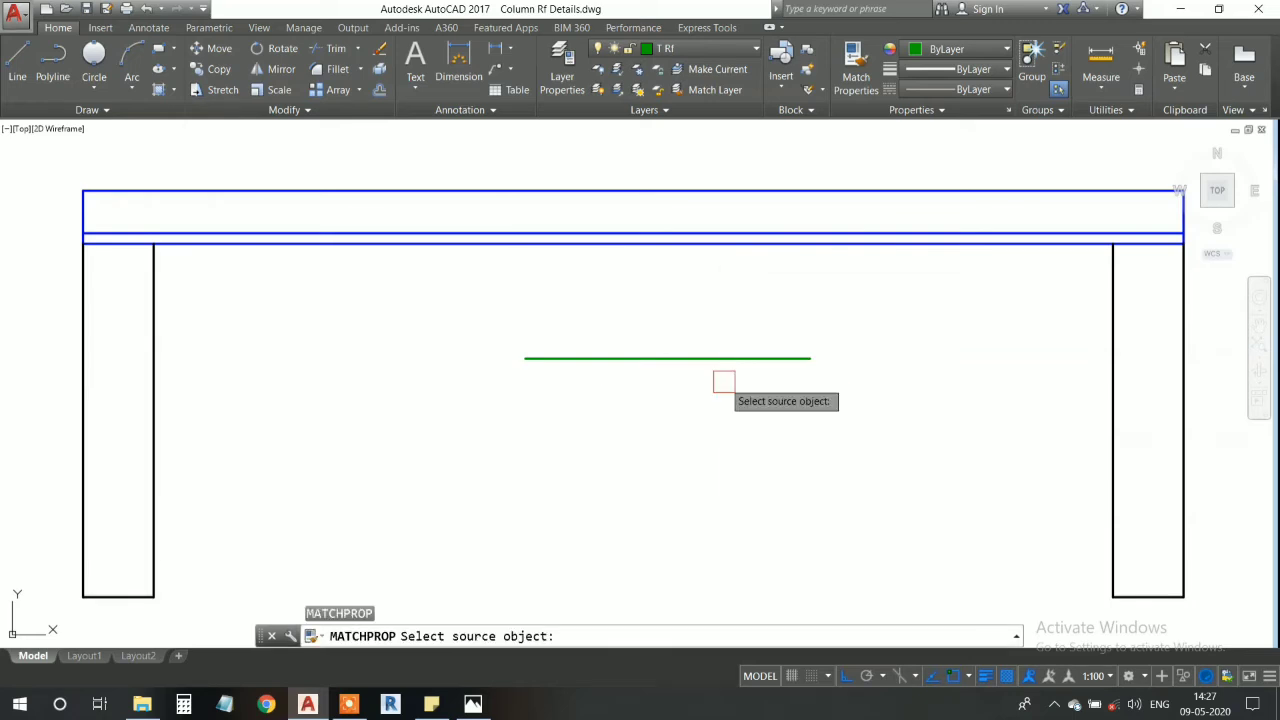
click(709, 357)
scroll(668, 208, up, 3)
scroll(668, 208, down, 5)
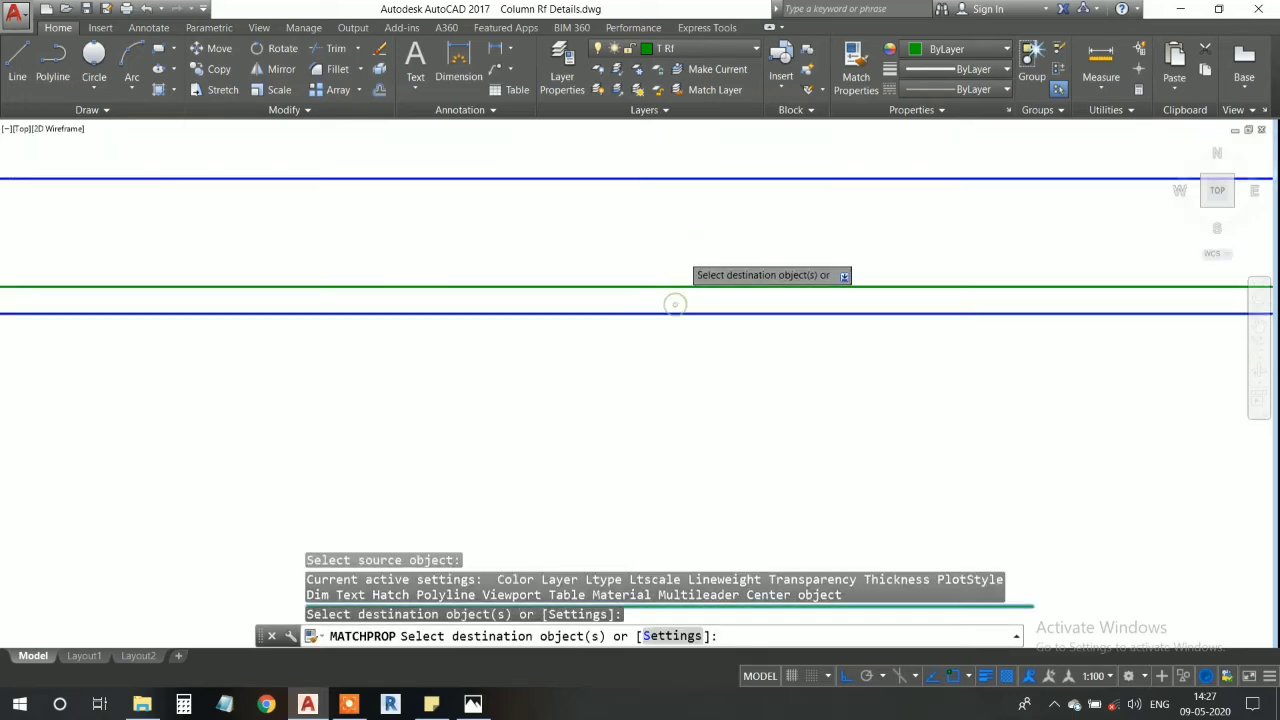
key(Escape)
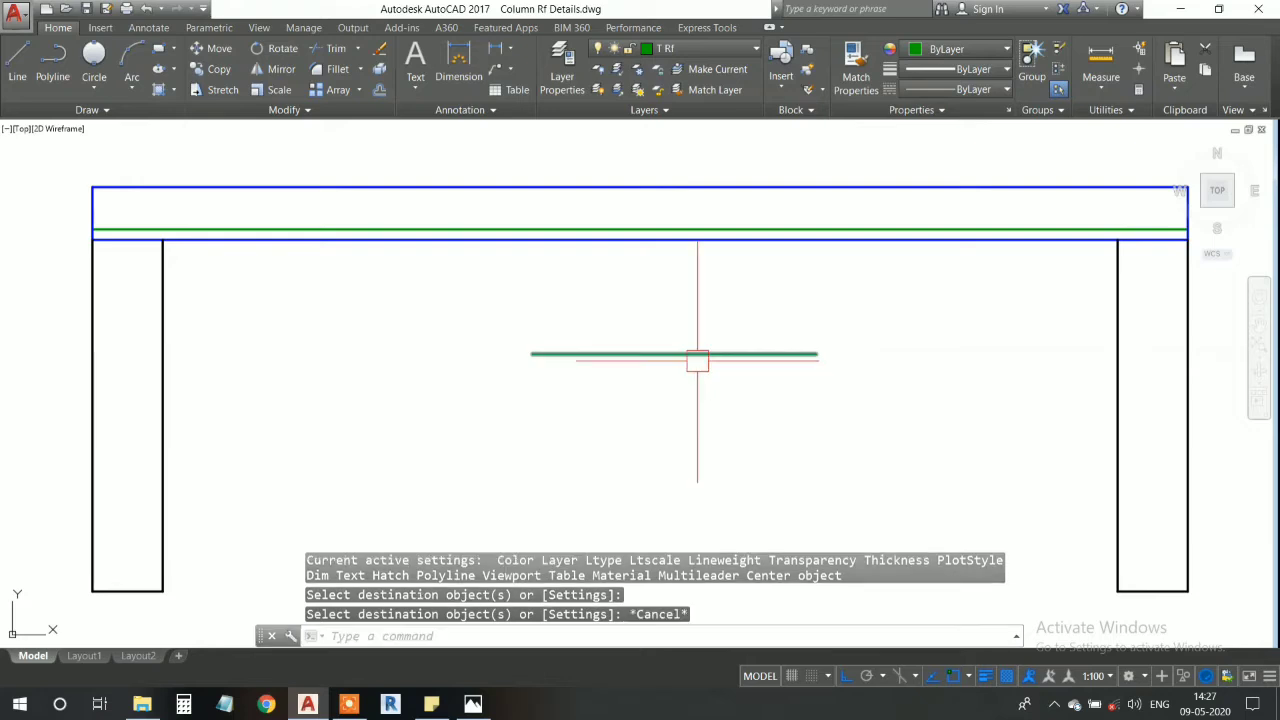
- Cut out the short green reference line between the walls
click(698, 354)
key(ctrl+x)
middle_drag(594, 280, 598, 297)
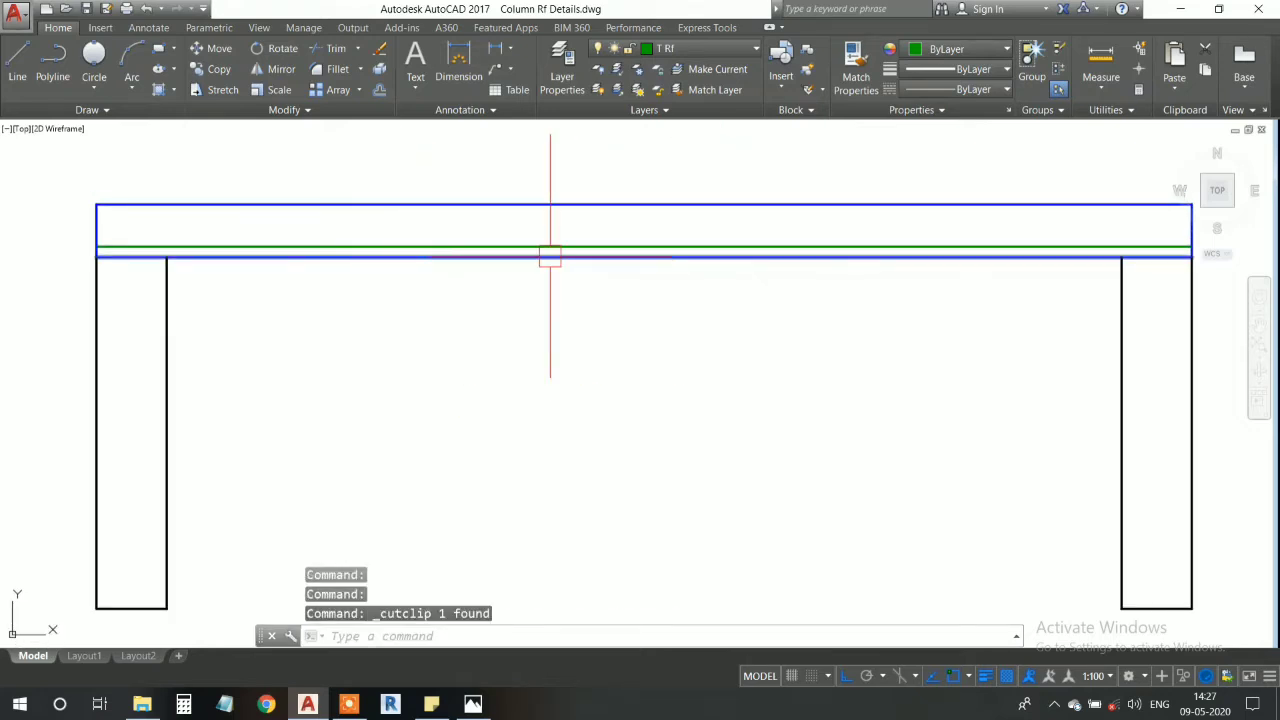
- Examine the green reinforcement line along the member's lower edge, including its layer and its ends above the walls
scroll(630, 248, up, 3)
scroll(630, 248, down, 4)
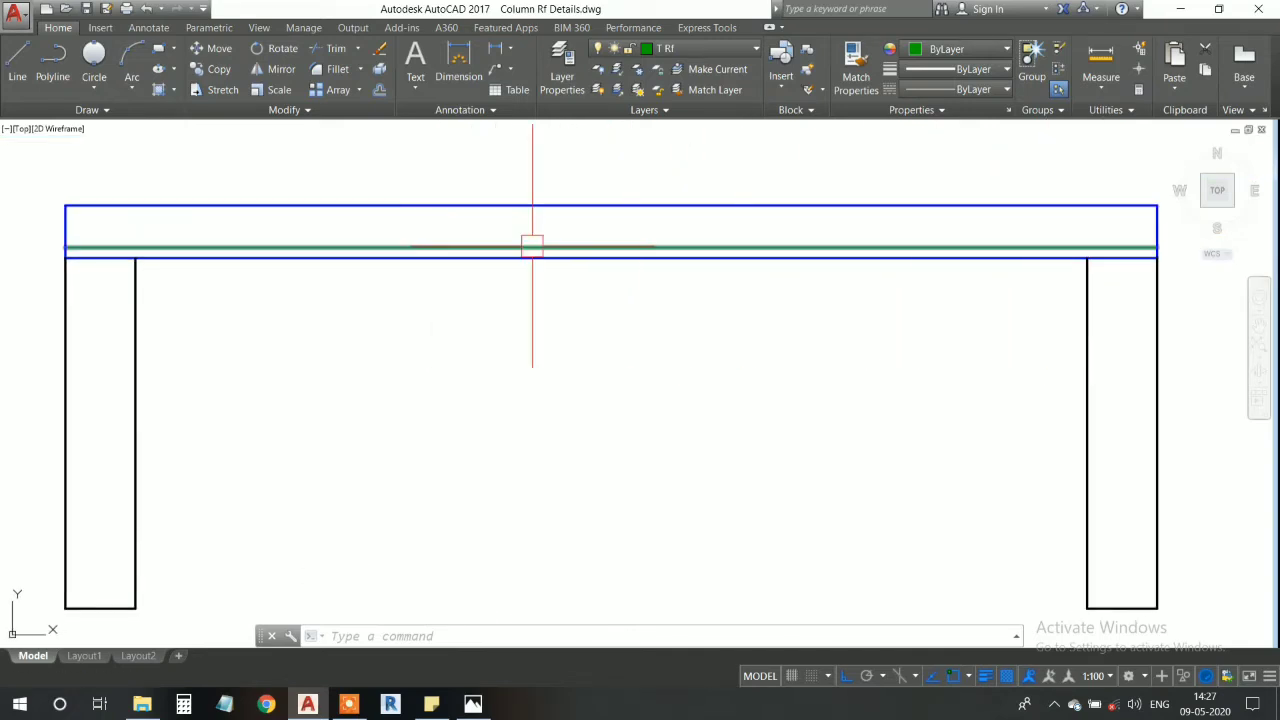
middle_drag(593, 266, 637, 268)
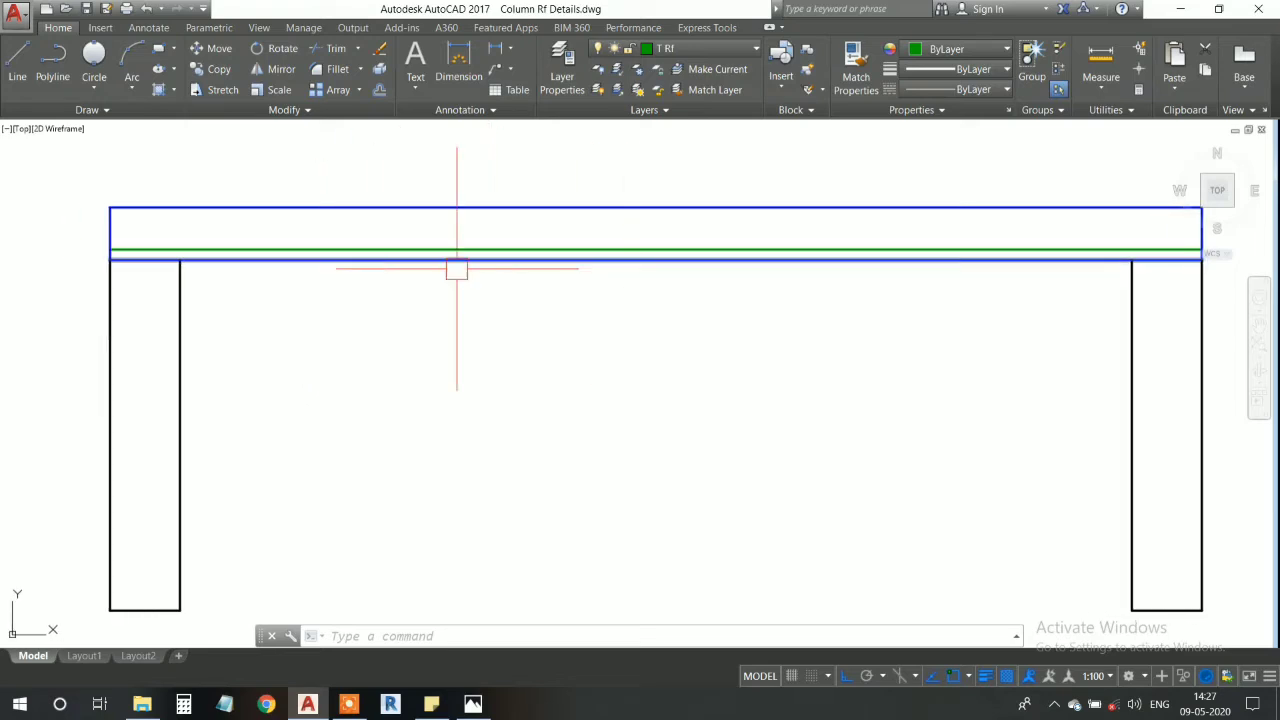
mouse_move(506, 274)
middle_down()
mouse_move(408, 268)
mouse_move(417, 281)
middle_up()
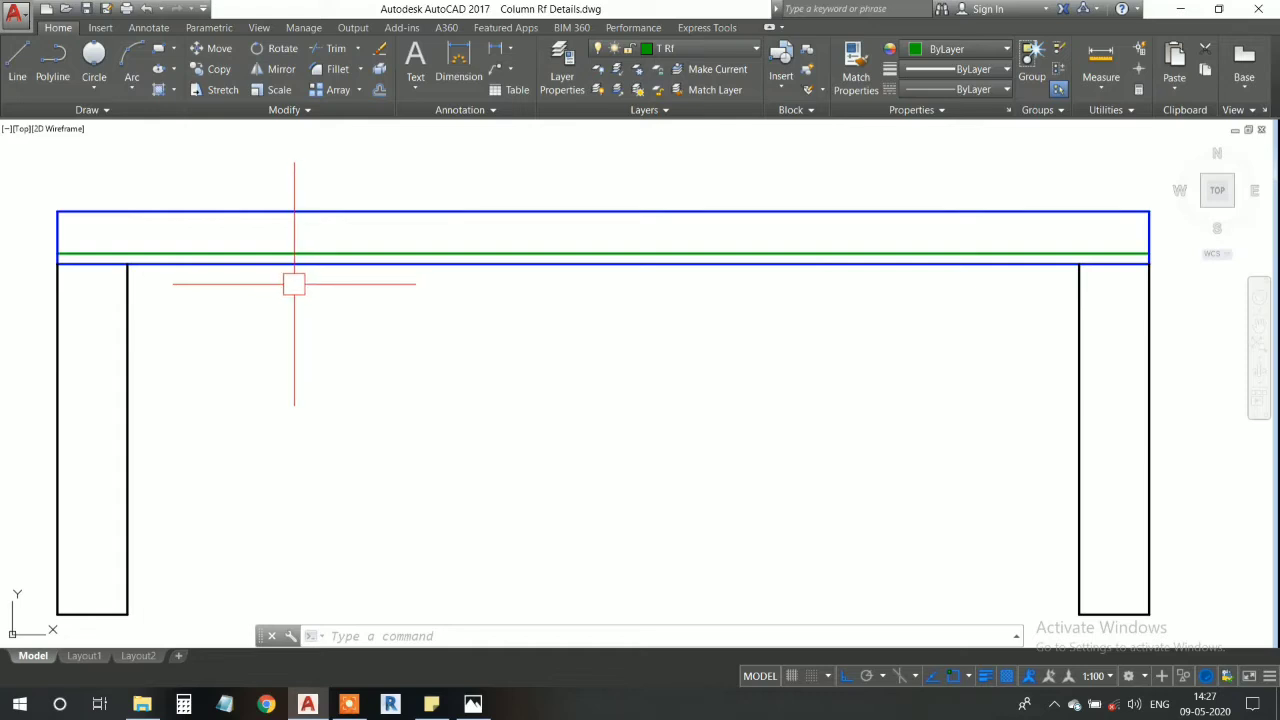
middle_drag(291, 282, 297, 294)
middle_drag(202, 310, 253, 309)
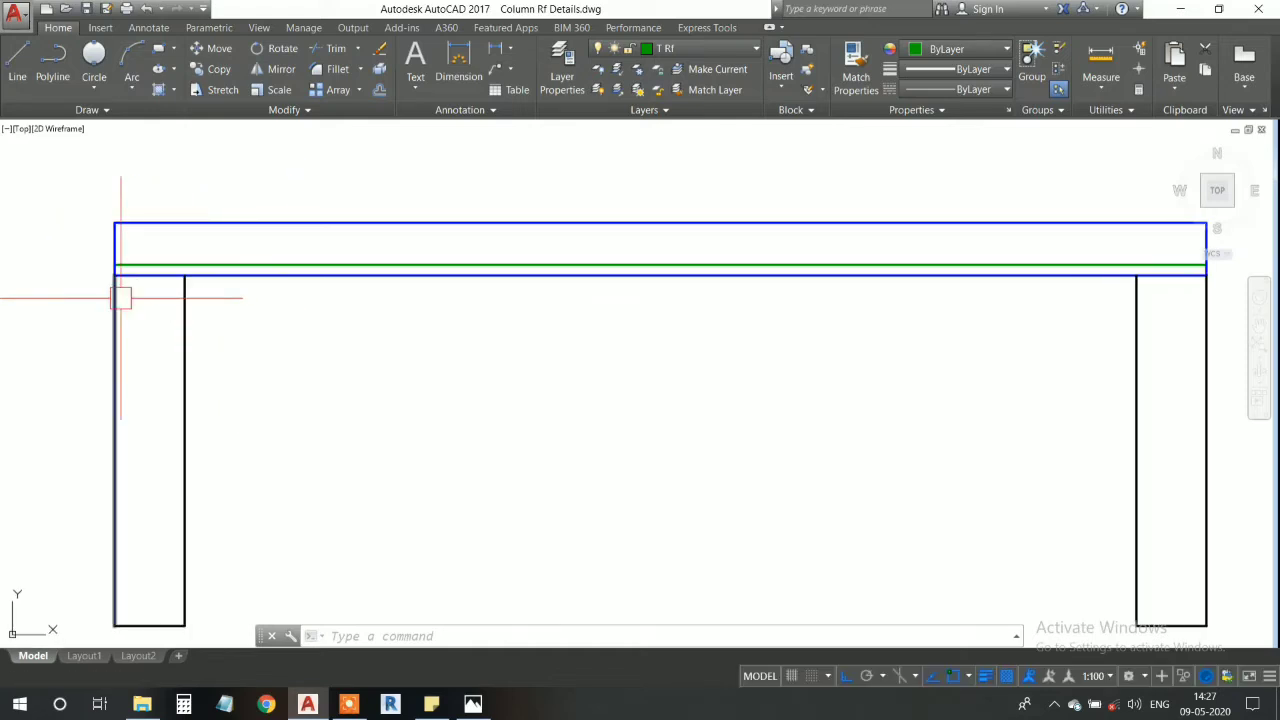
middle_drag(334, 297, 314, 273)
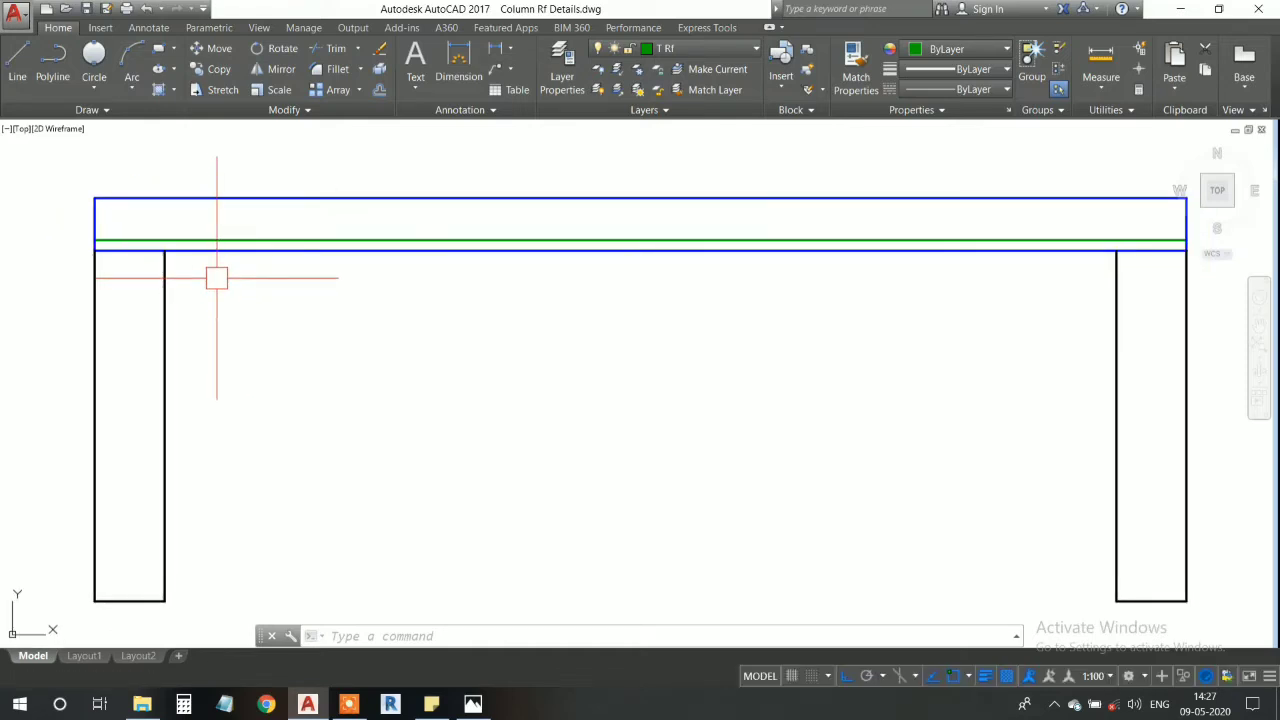
scroll(197, 249, up, 2)
scroll(205, 240, down, 2)
scroll(205, 240, up, 2)
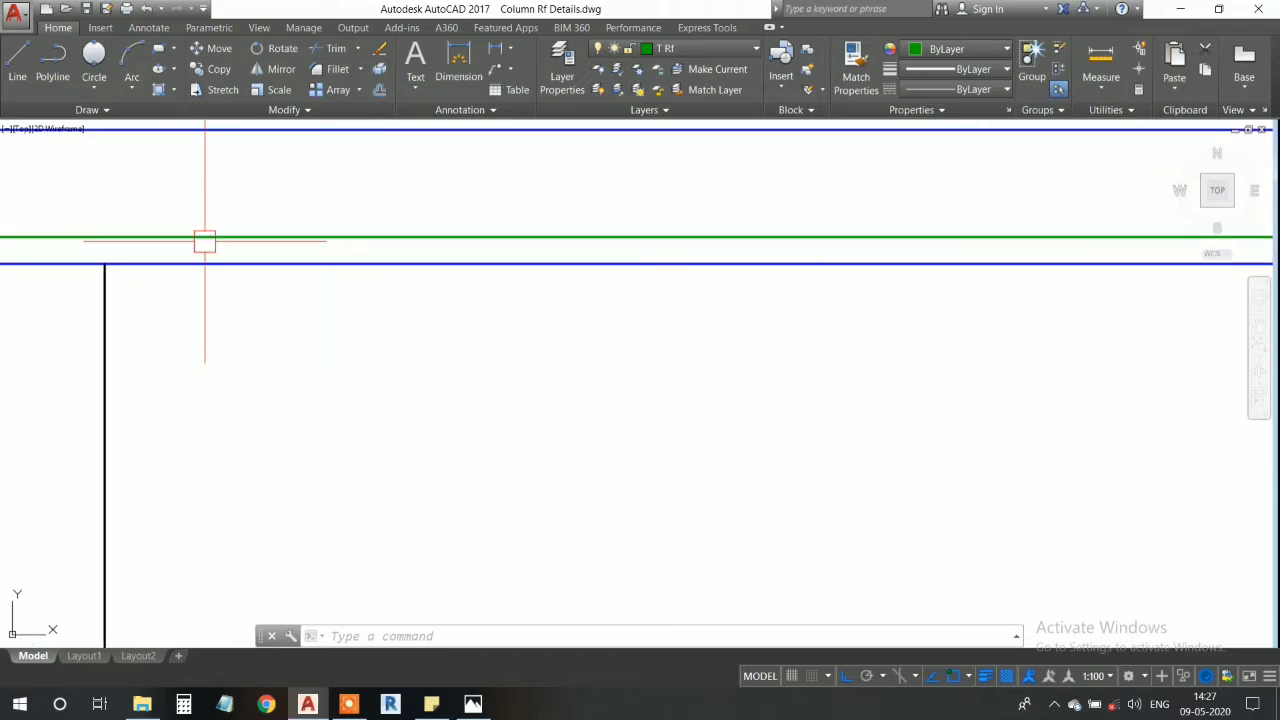
click(203, 240)
scroll(337, 337, down, 2)
middle_drag(329, 334, 290, 275)
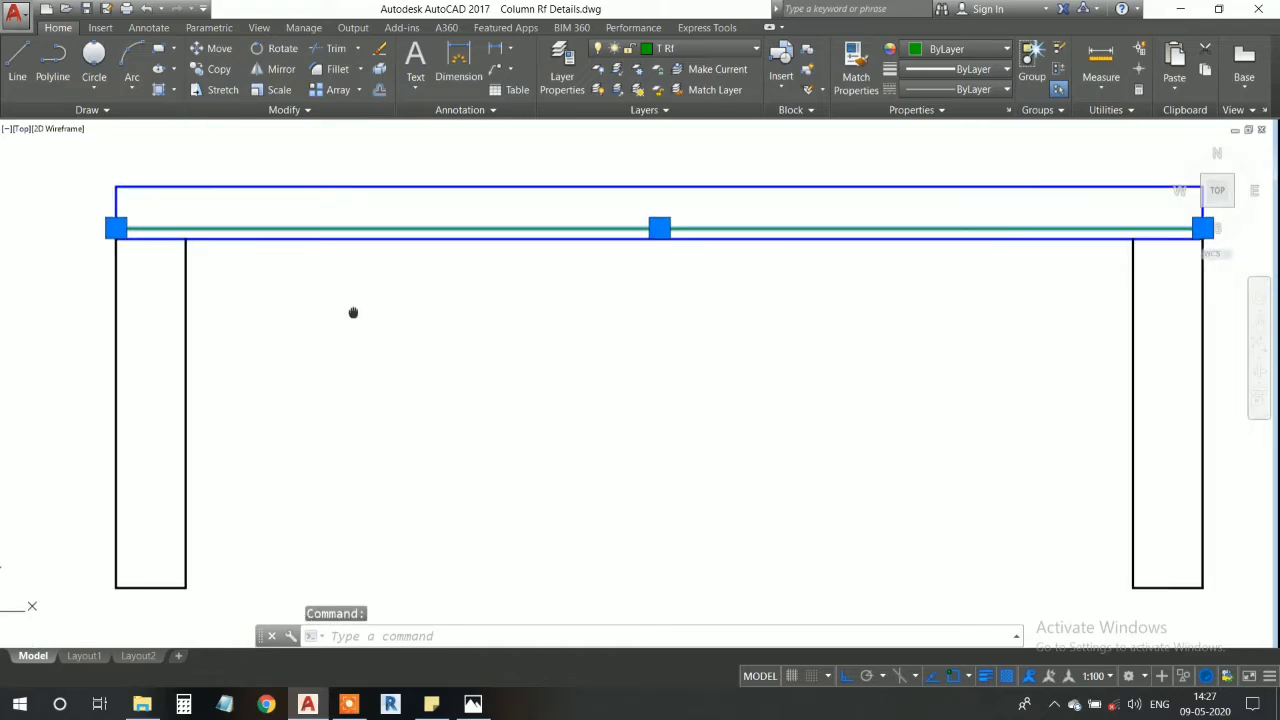
key(Escape)
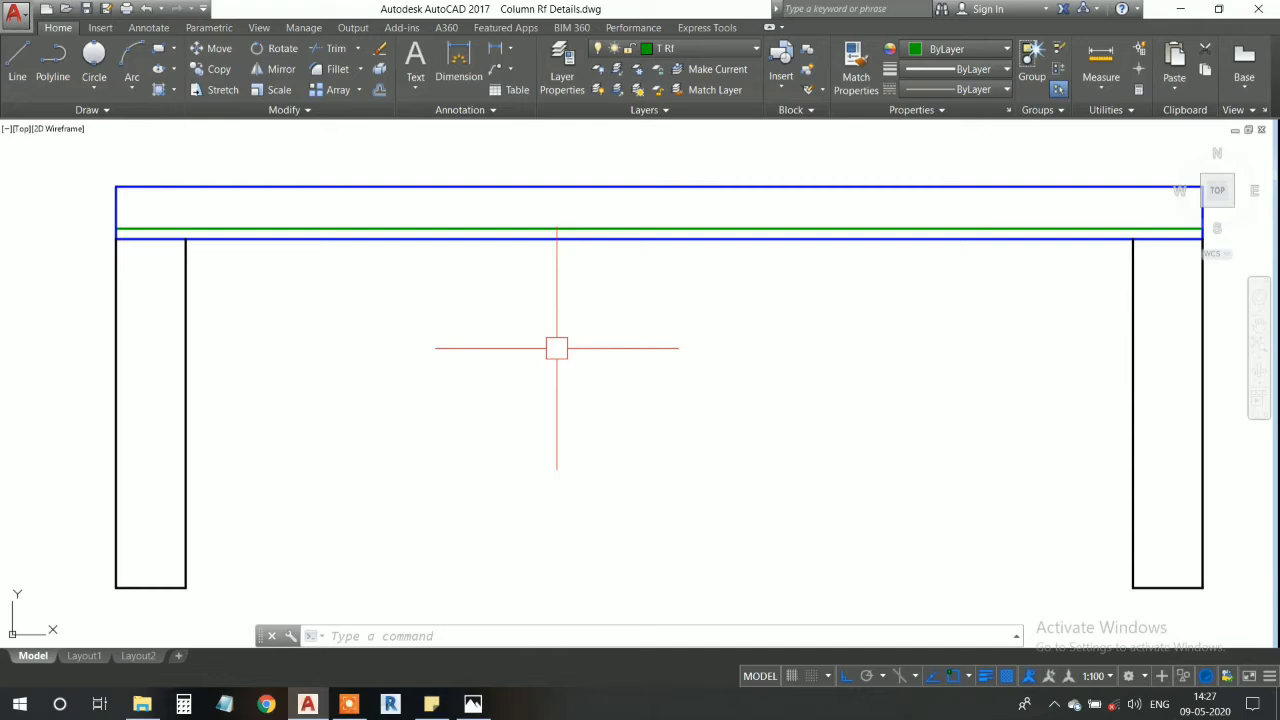
middle_drag(557, 348, 530, 332)
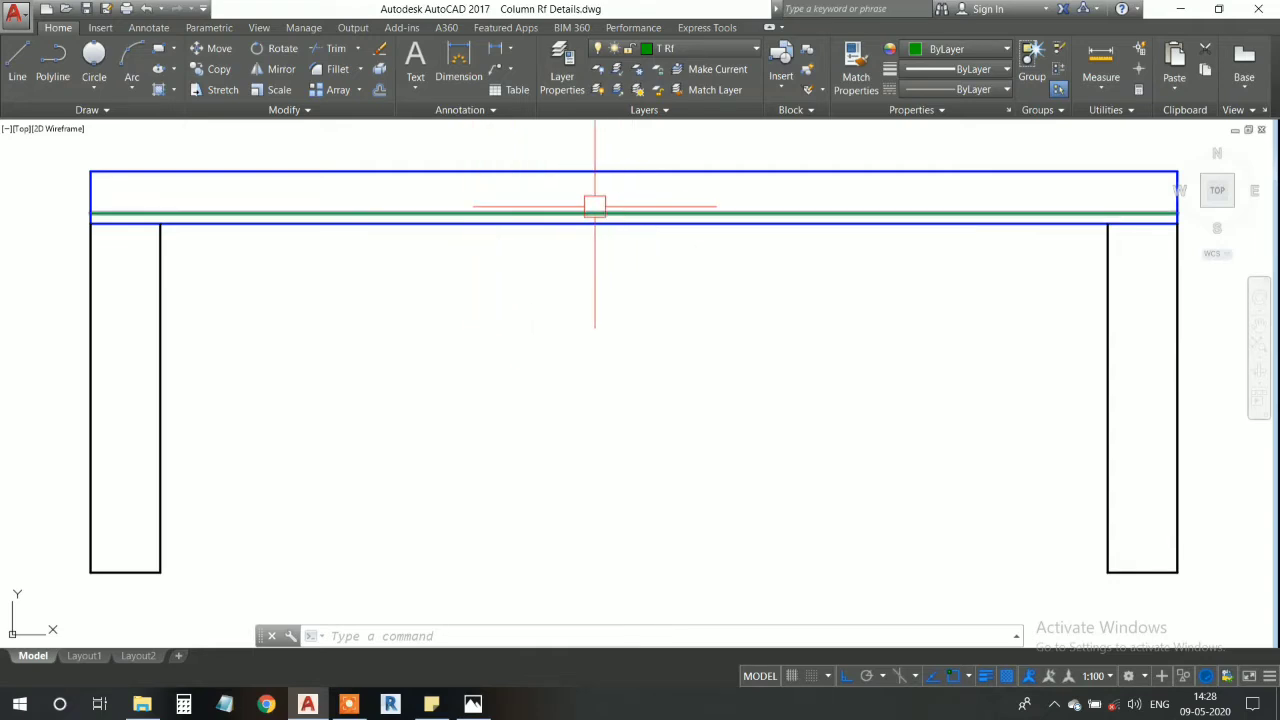
scroll(592, 207, up, 3)
scroll(551, 226, down, 3)
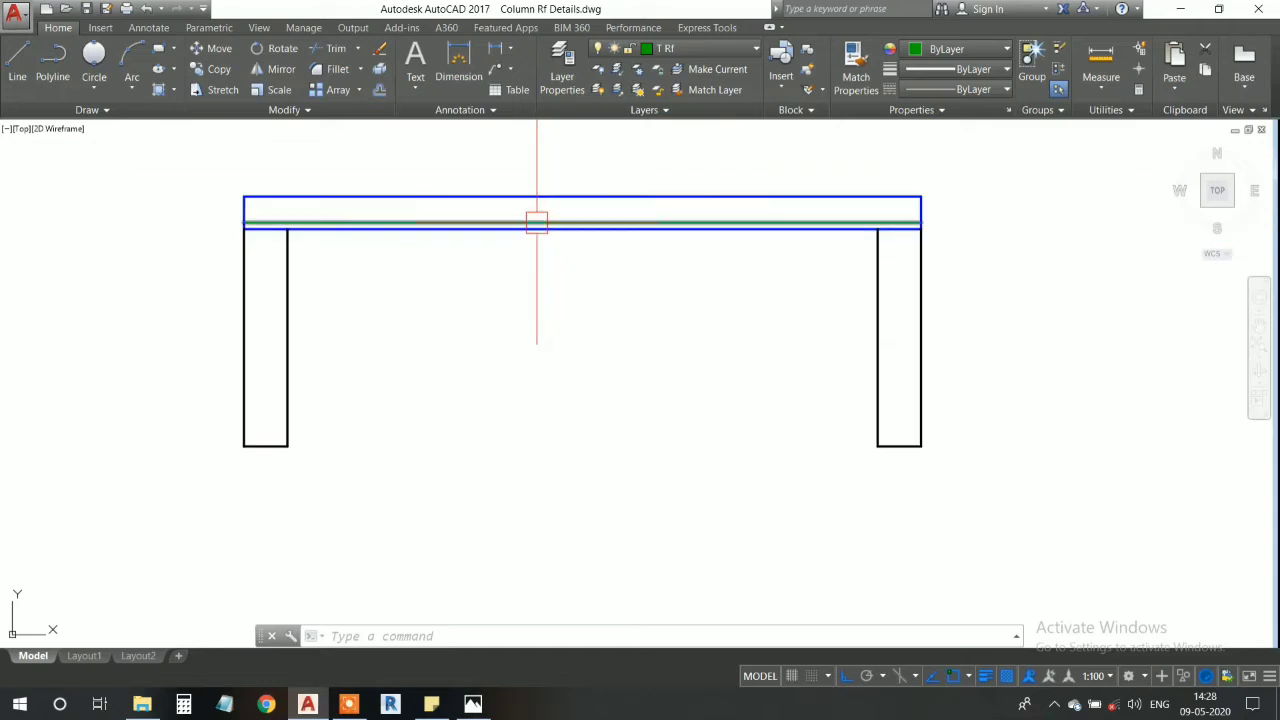
scroll(554, 243, up, 2)
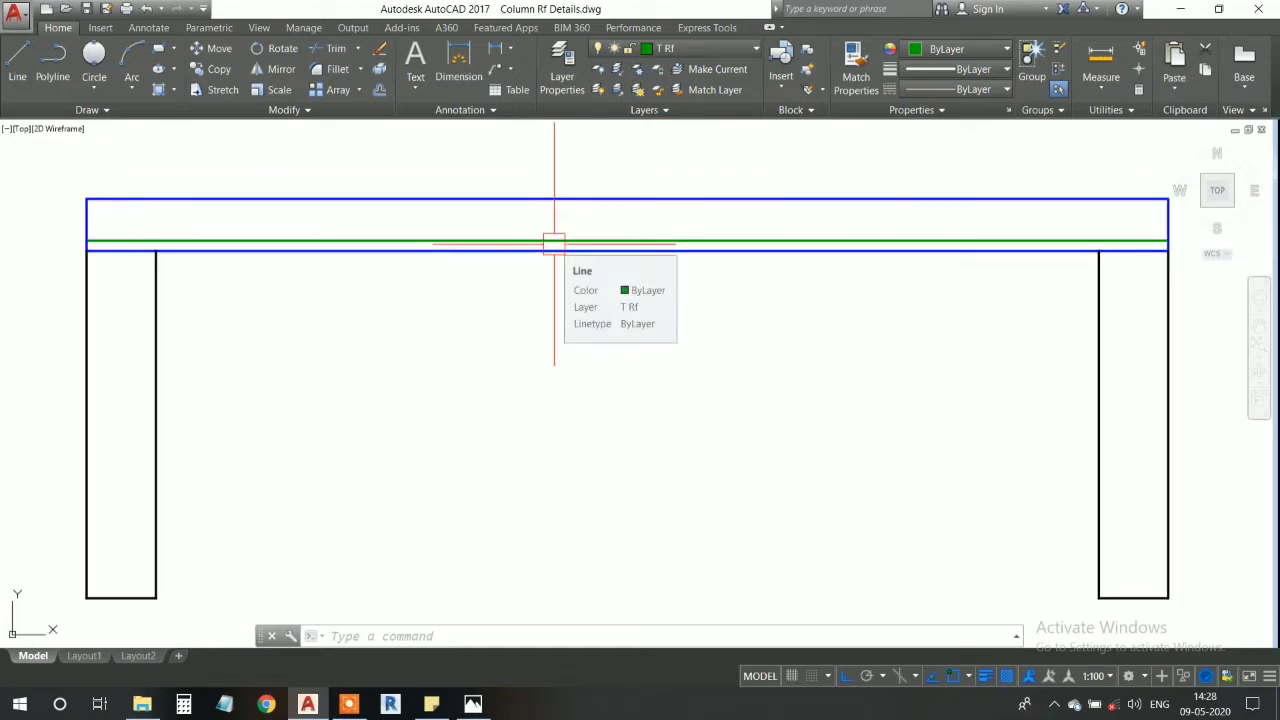
mouse_move(554, 243)
middle_down()
mouse_move(563, 263)
mouse_move(541, 279)
middle_up()
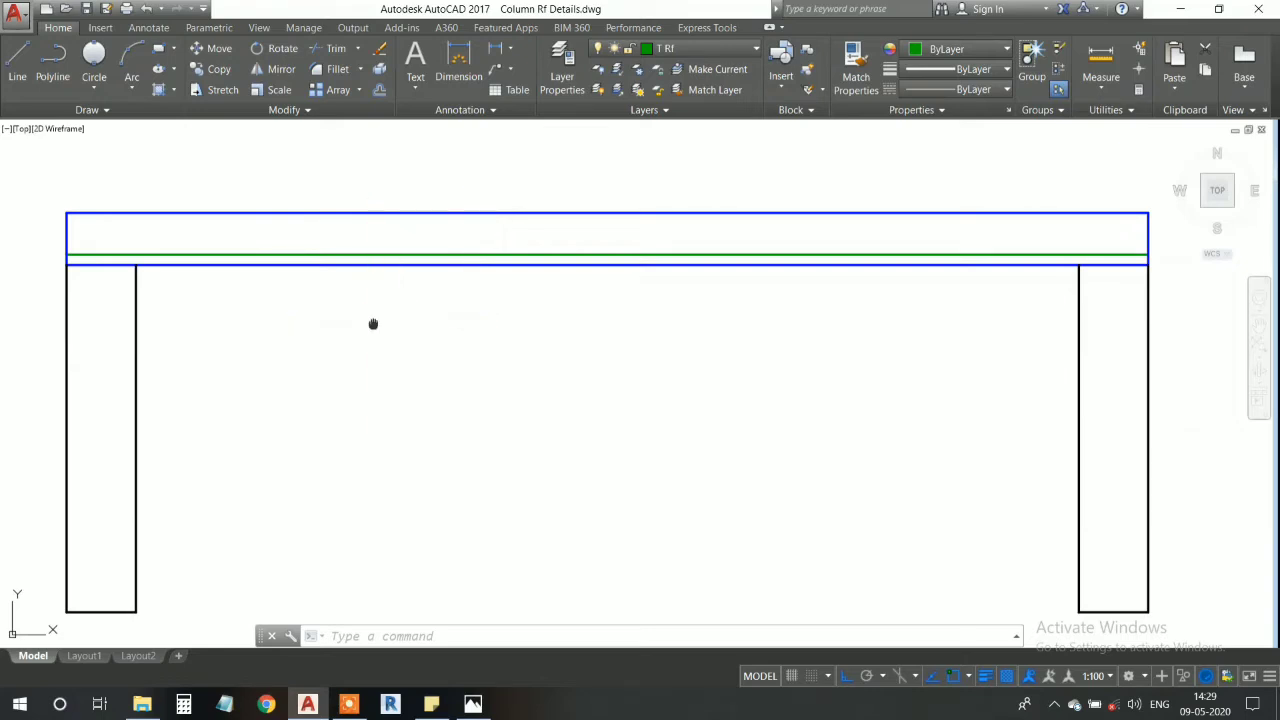
middle_drag(371, 323, 387, 327)
scroll(235, 284, up, 3)
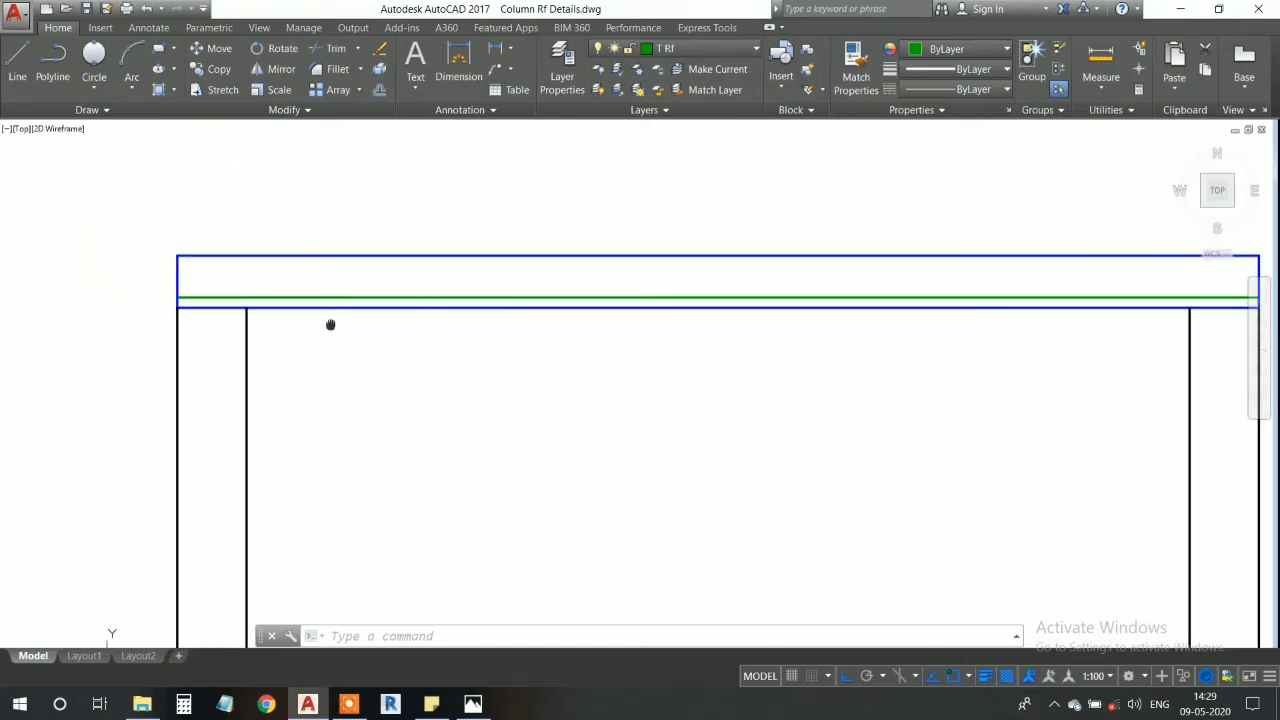
click(269, 298)
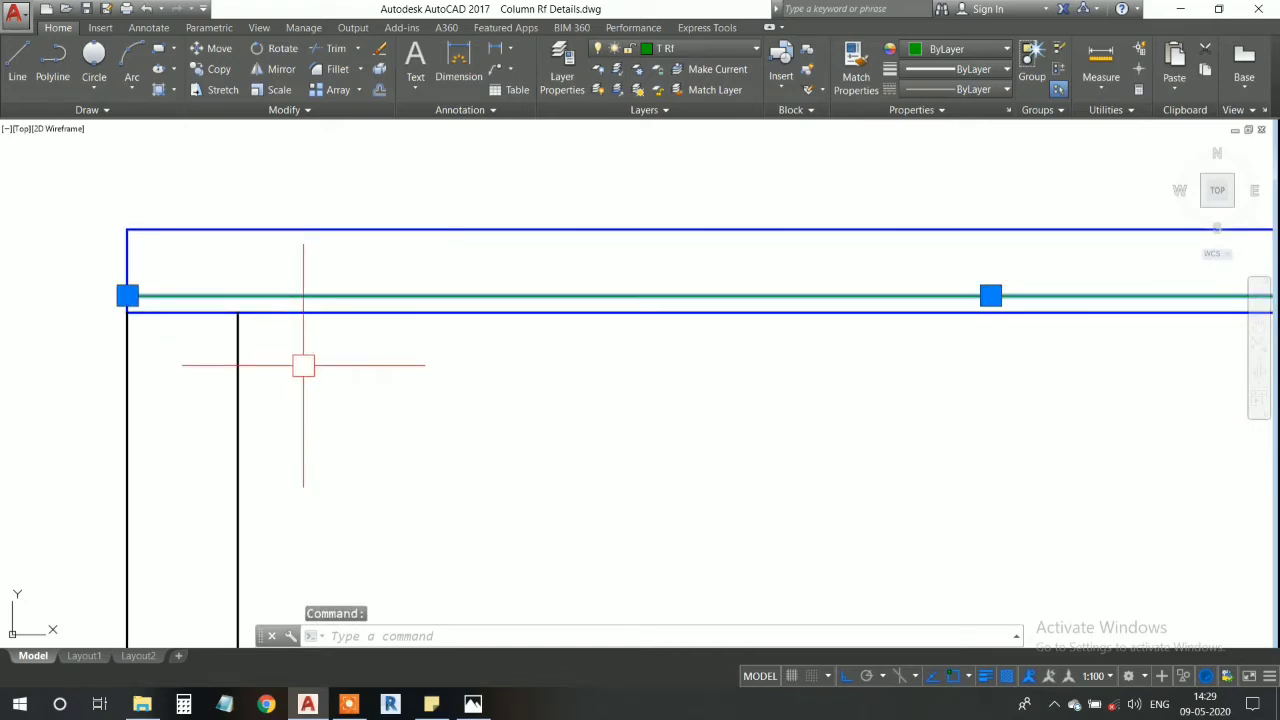
key(Escape)
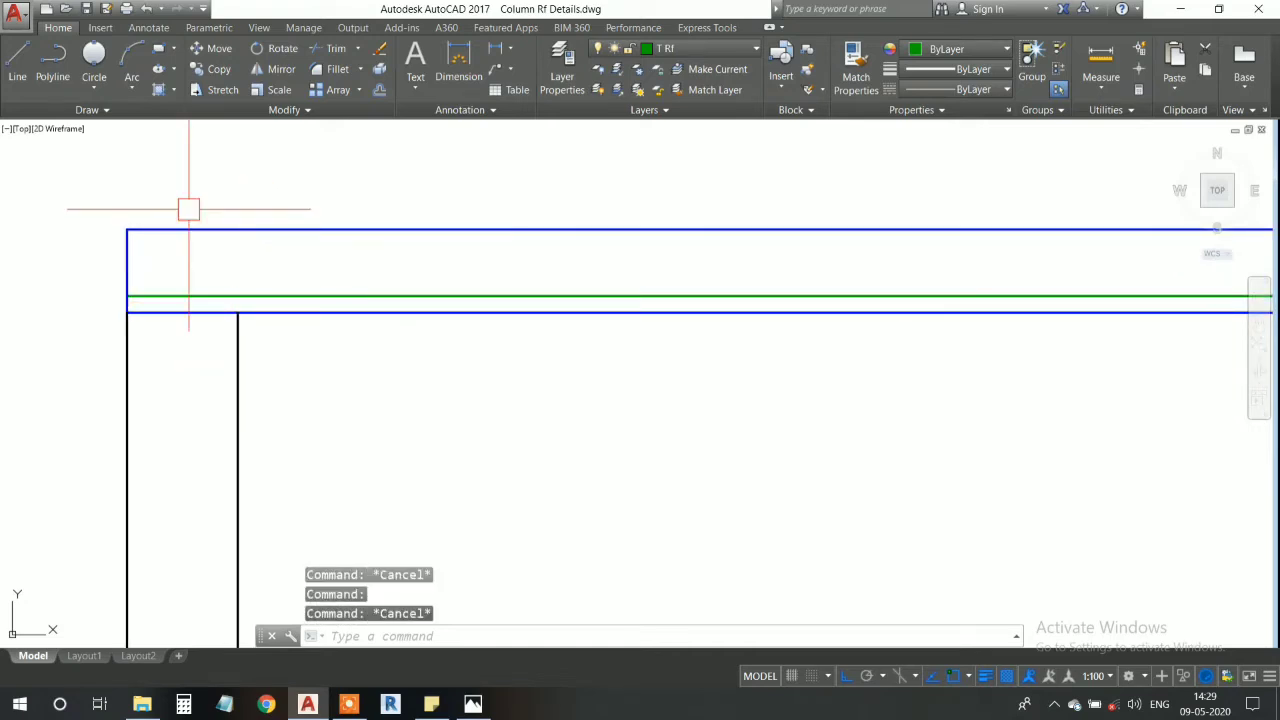
click(97, 79)
click(135, 115)
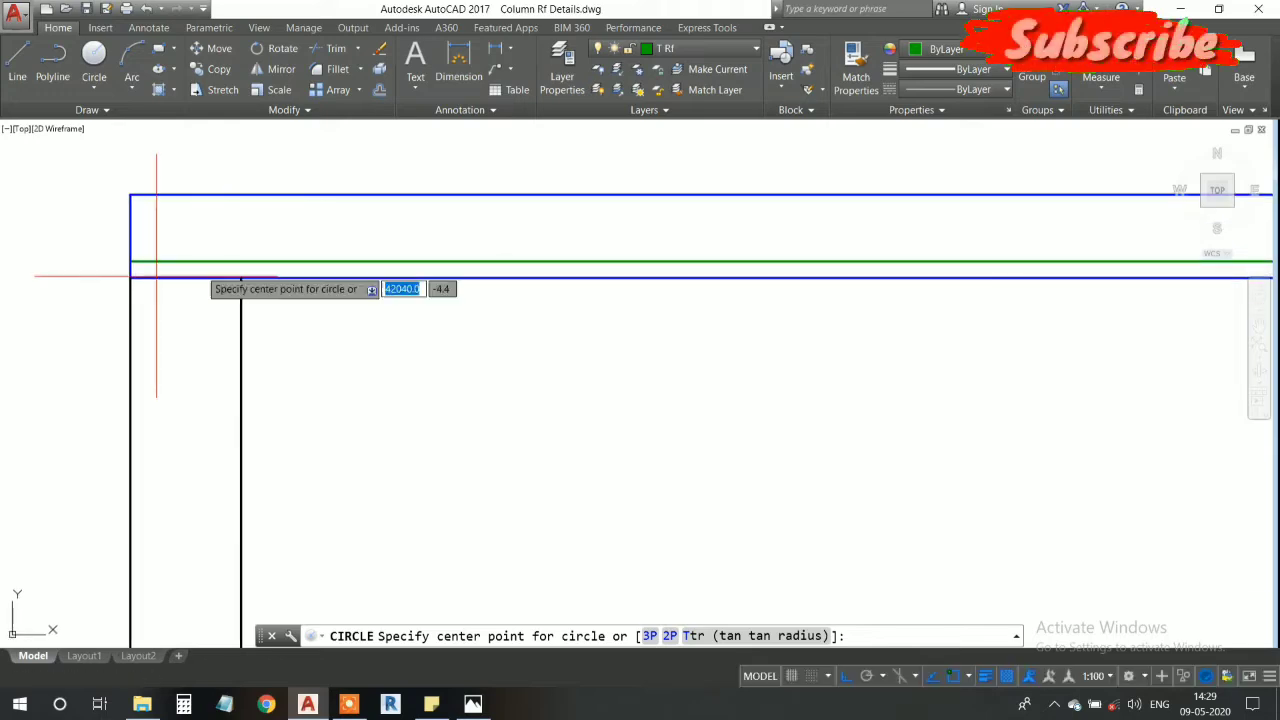
scroll(156, 278, up, 4)
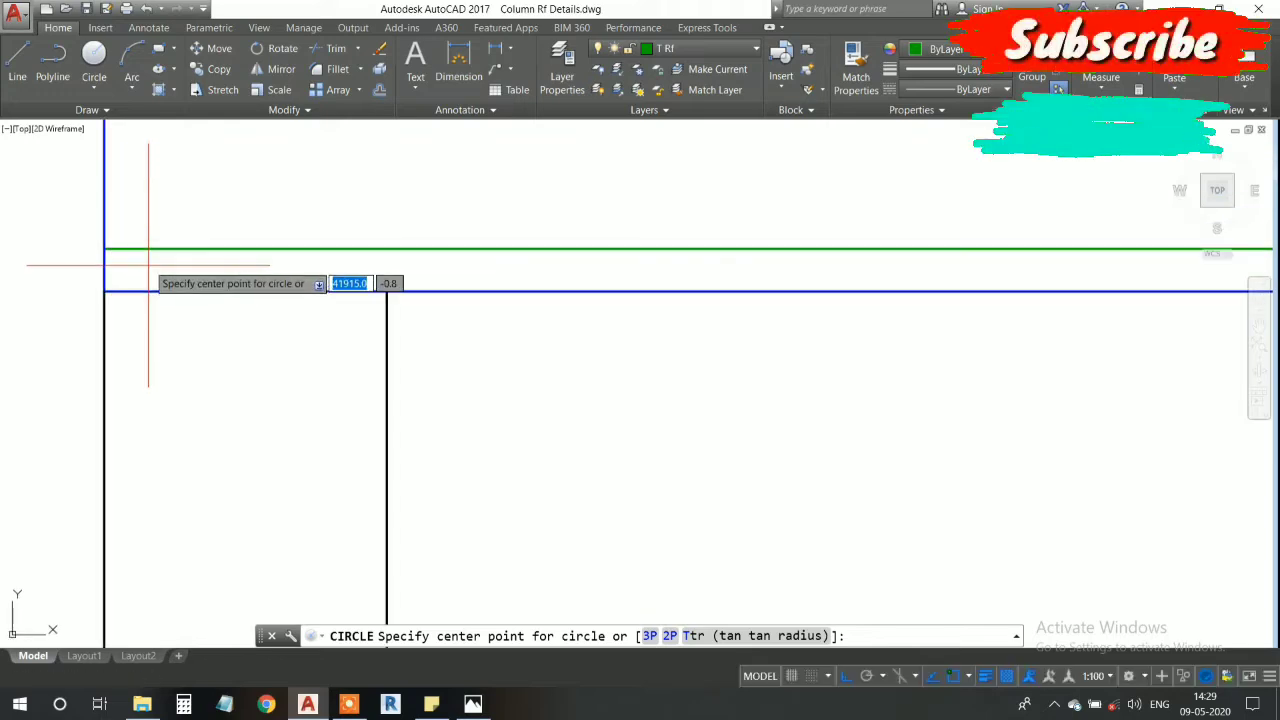
- Draw a circle of radius 4 tangent to the member's left end line and the green reinforcement line
click(95, 86)
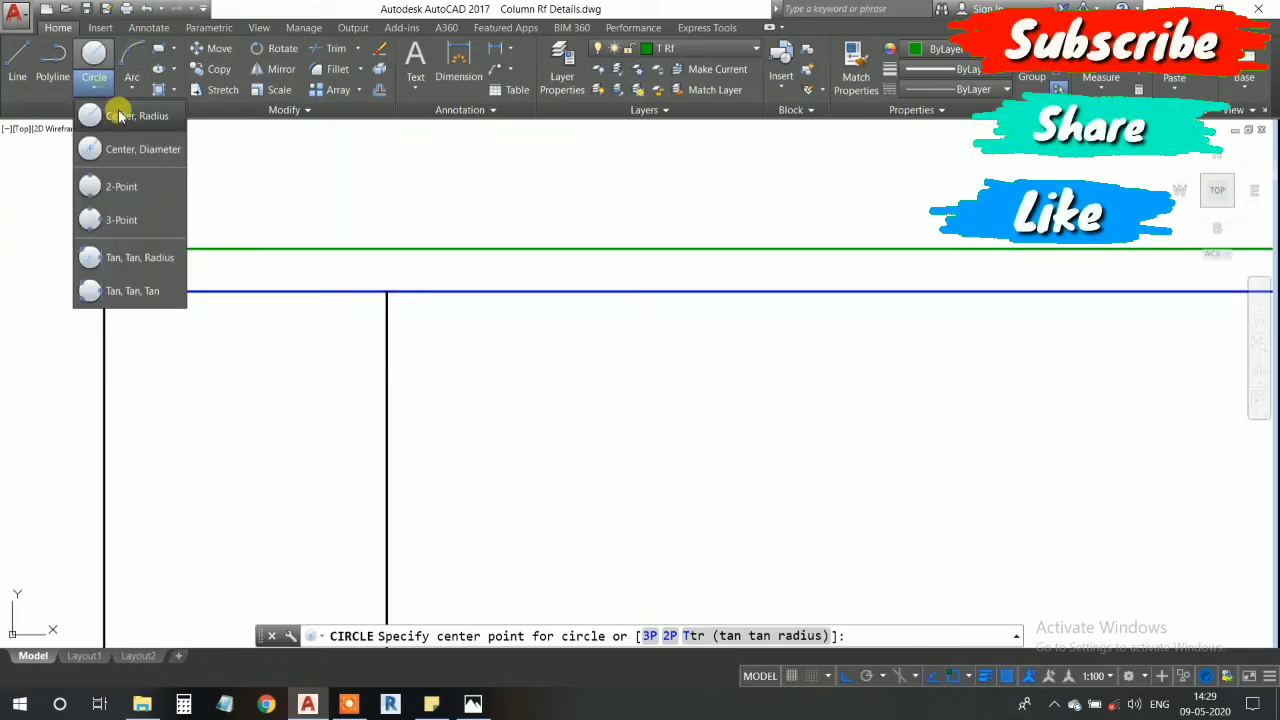
click(157, 257)
click(103, 214)
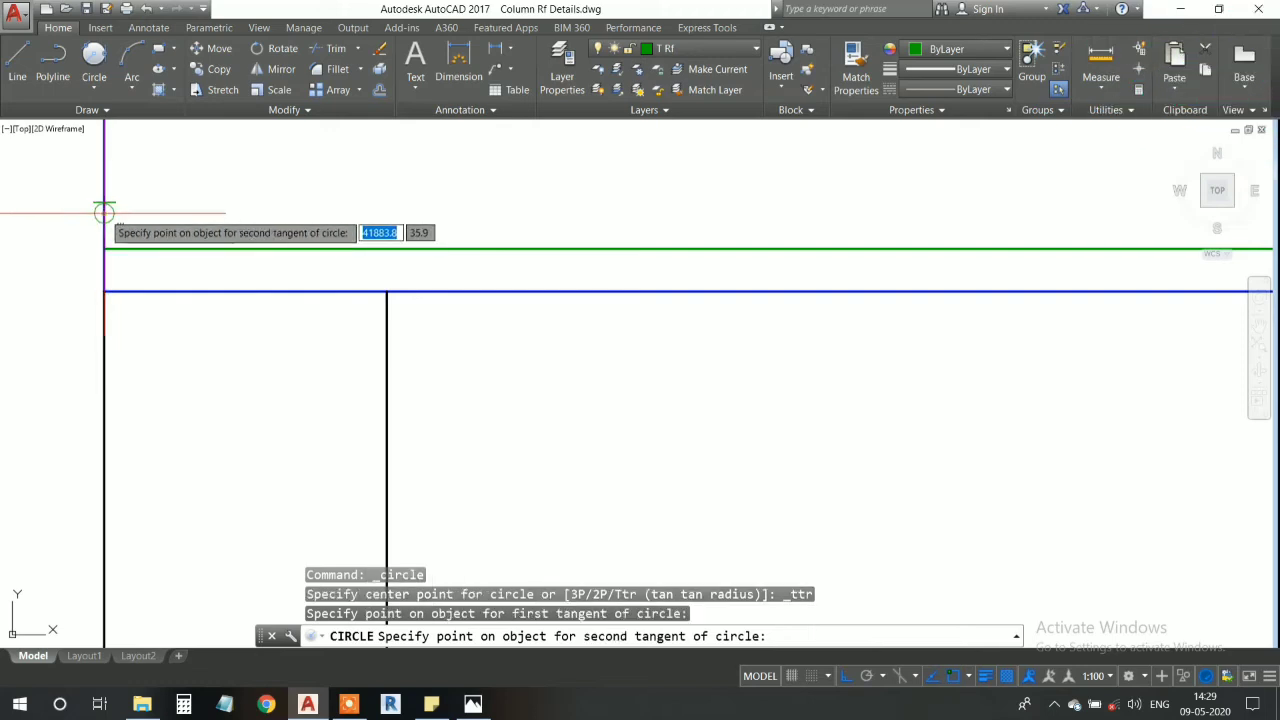
click(159, 248)
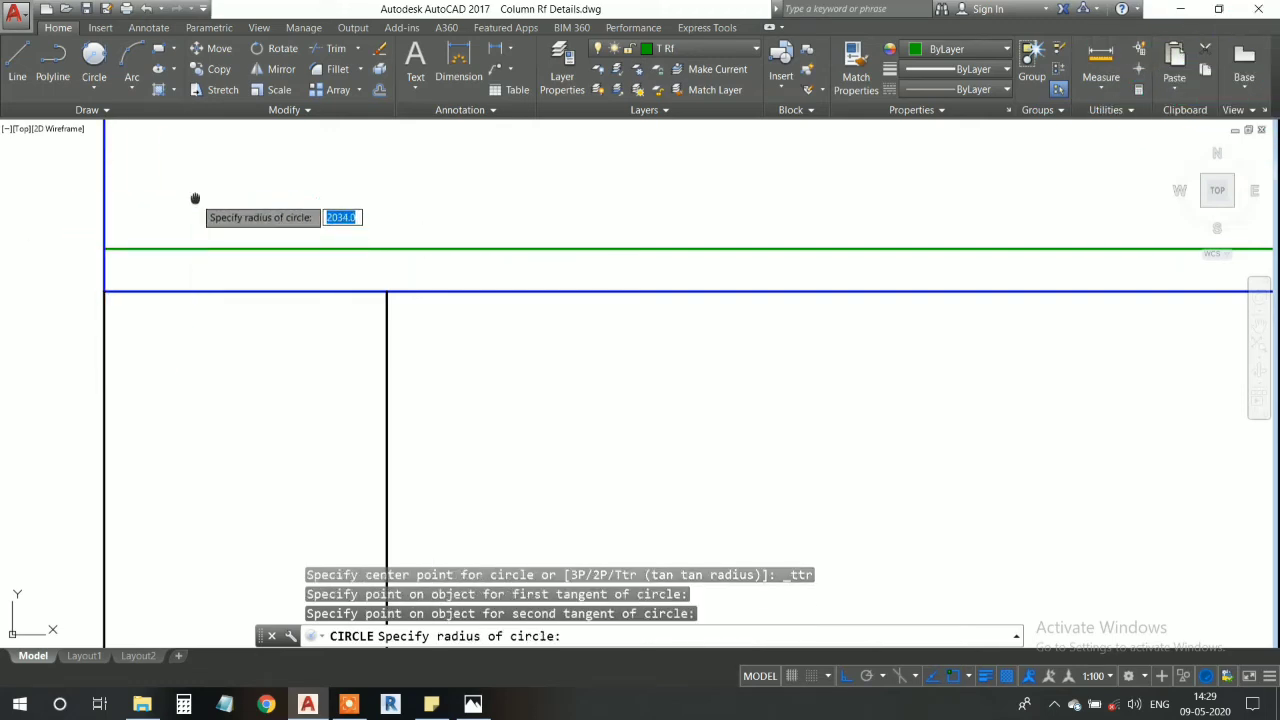
middle_drag(195, 198, 224, 241)
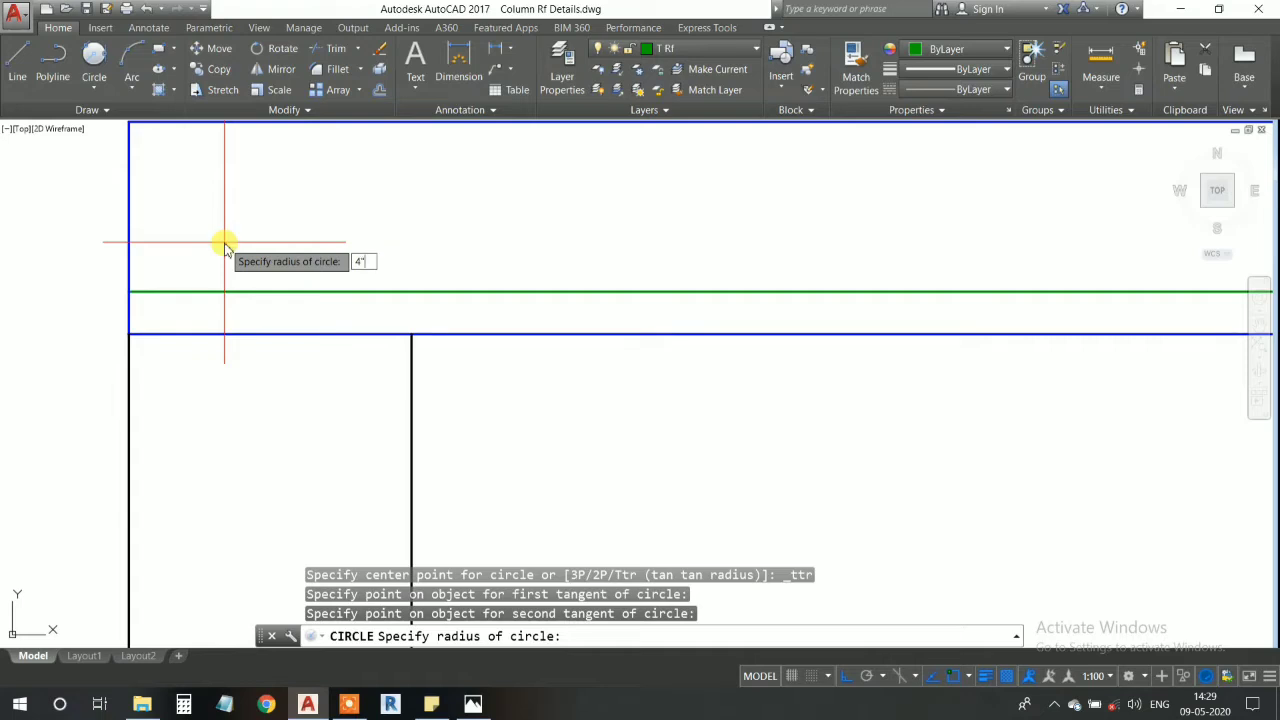
key(Return)
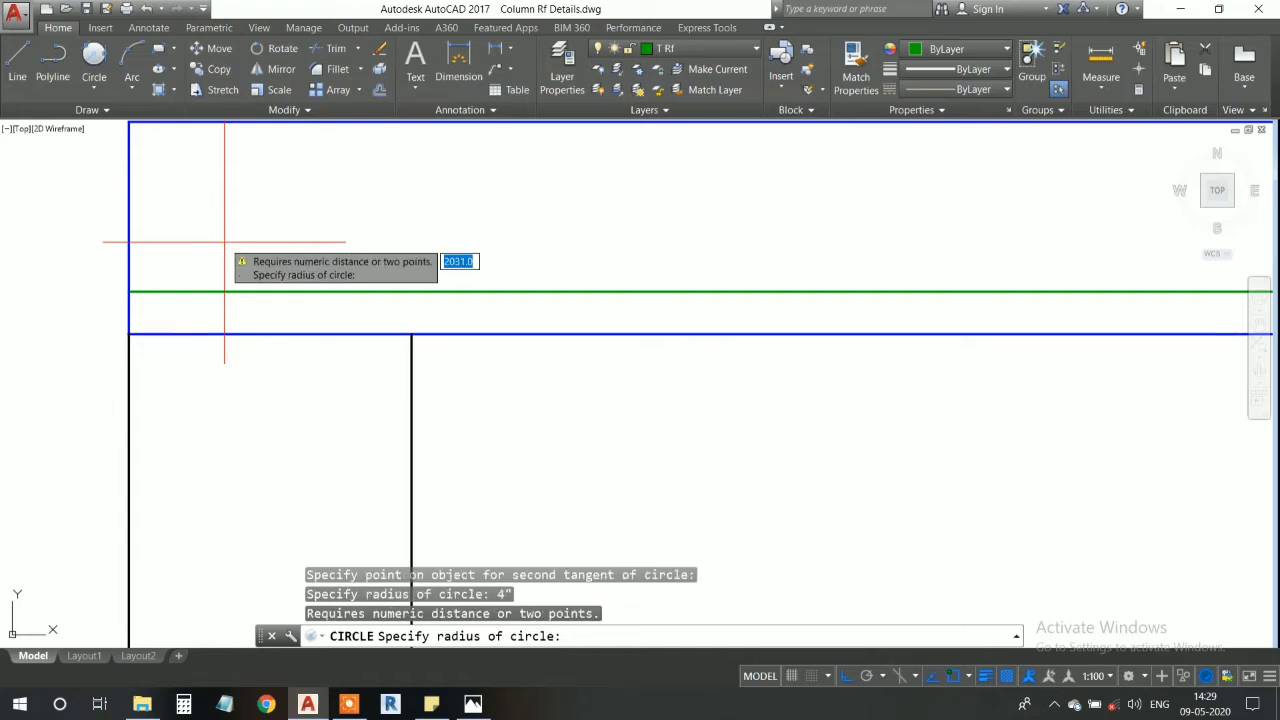
text(4)
key(Return)
scroll(120, 305, up, 5)
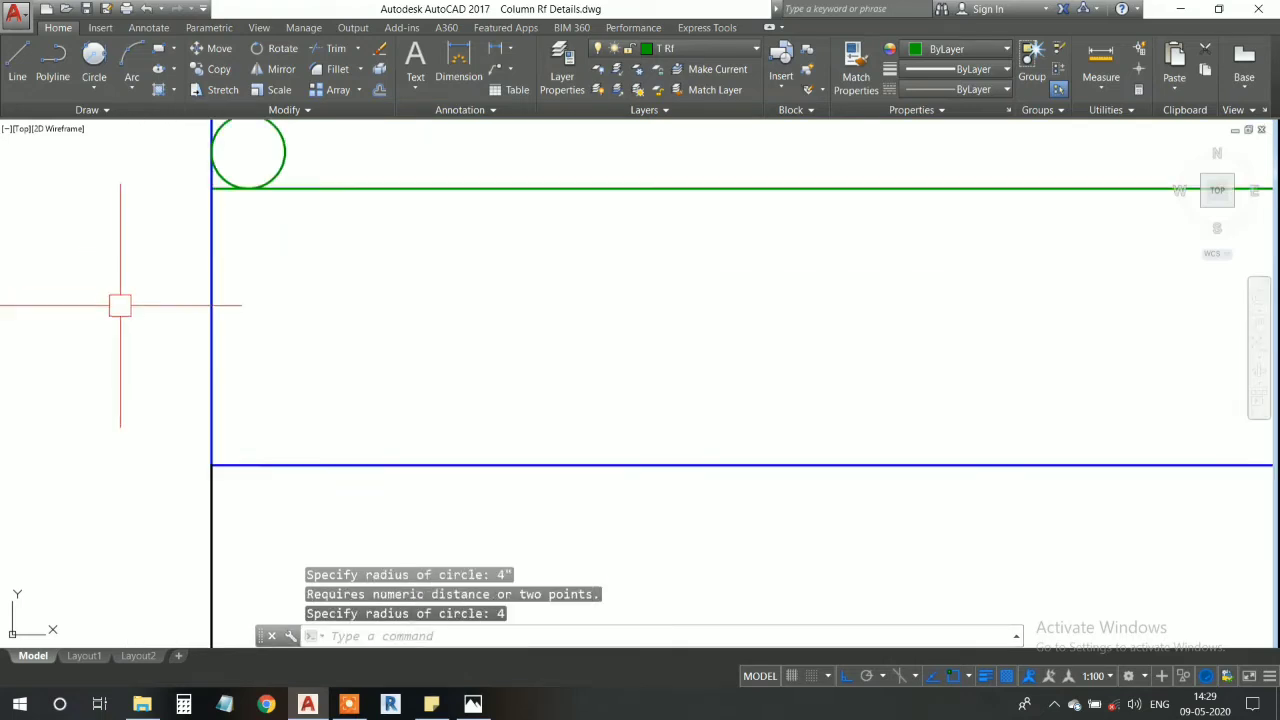
- Make A Bar the current layer and draw a short vertical reference line outside the member's left end
scroll(120, 305, up, 2)
mouse_move(246, 263)
middle_down()
mouse_move(217, 446)
mouse_move(231, 469)
middle_up()
mouse_move(289, 260)
middle_down()
mouse_move(271, 297)
mouse_move(286, 337)
middle_up()
scroll(271, 297, up, 4)
scroll(271, 297, down, 6)
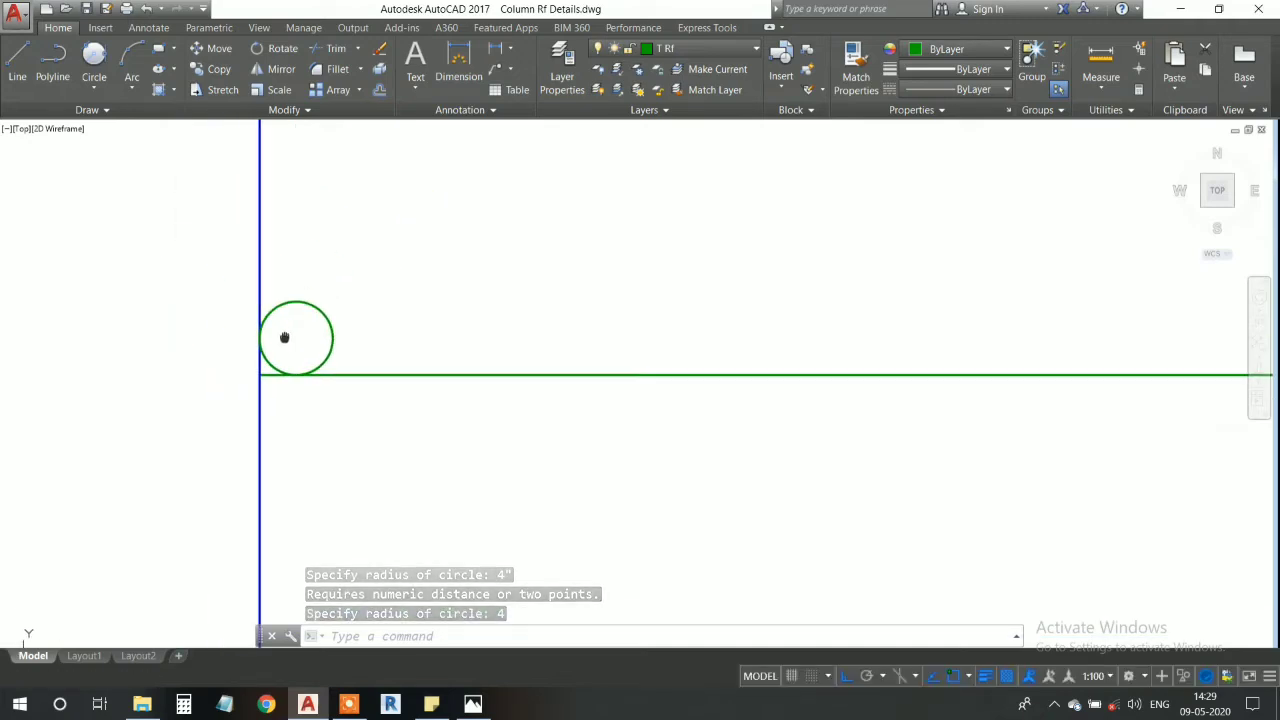
click(641, 52)
click(675, 77)
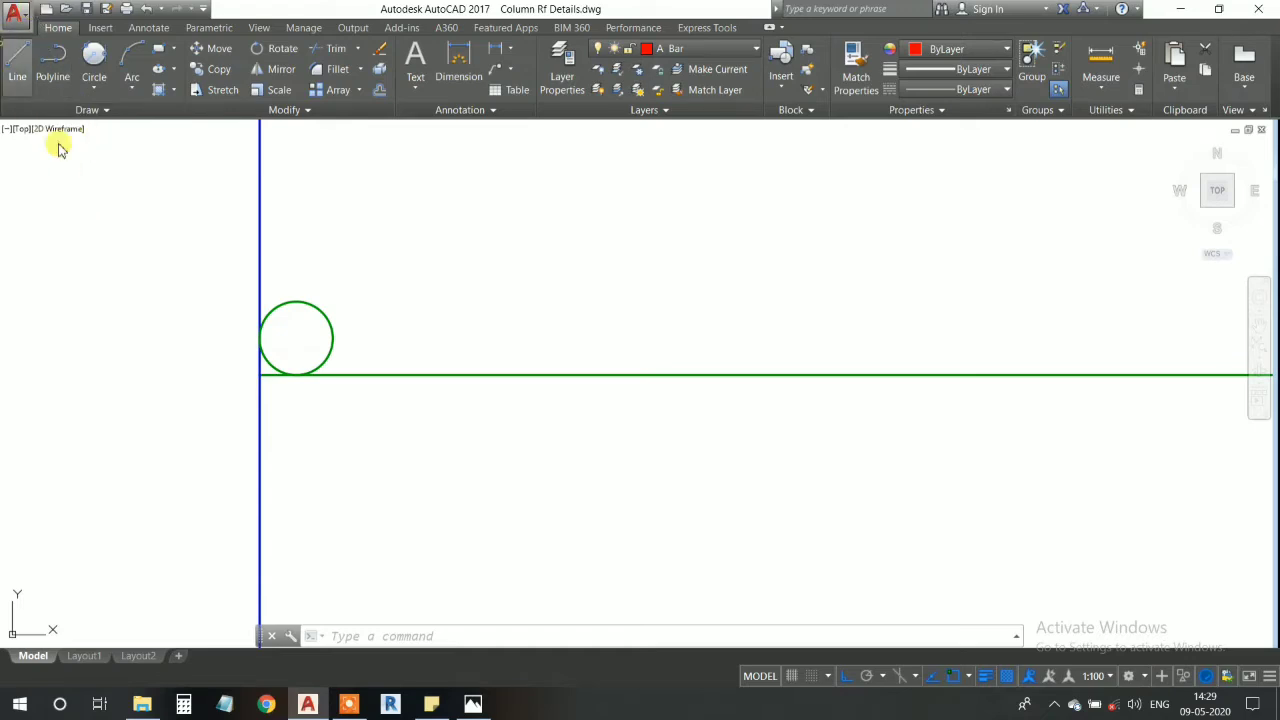
click(17, 62)
click(104, 215)
key(Escape)
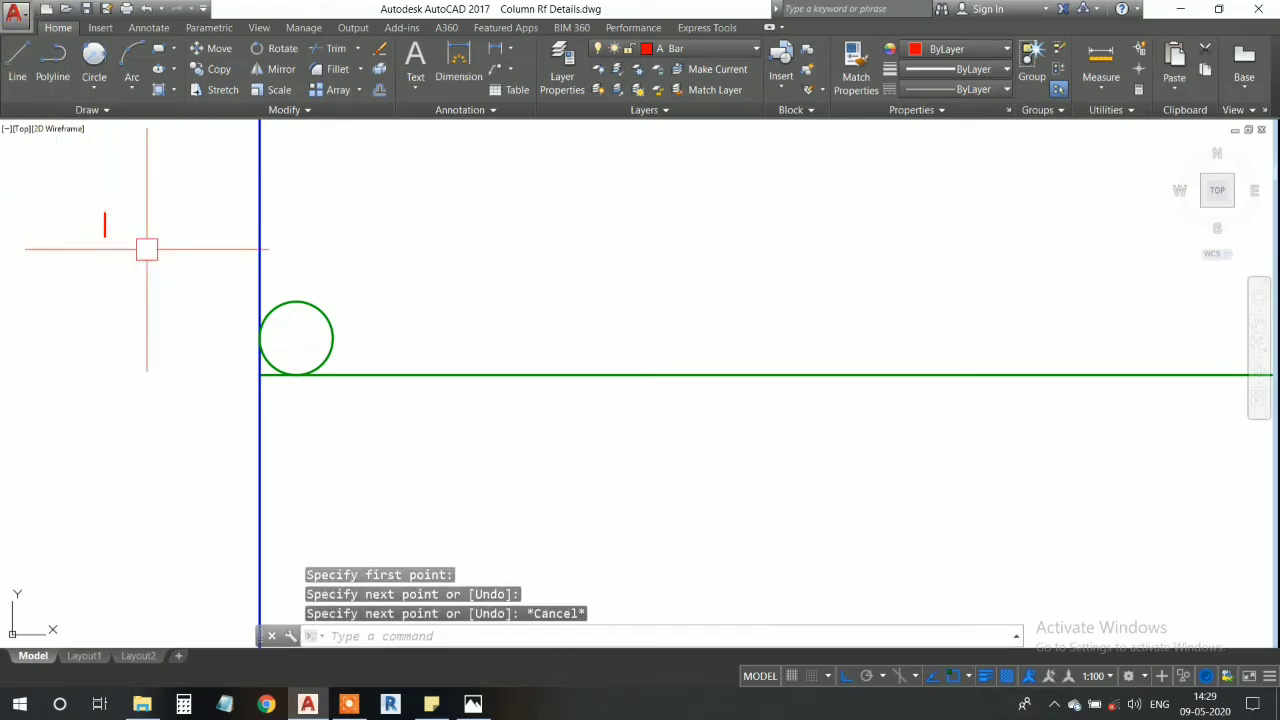
- Match the properties of the short red line onto the circle on the green reinforcement line
text(ma)
key(Return)
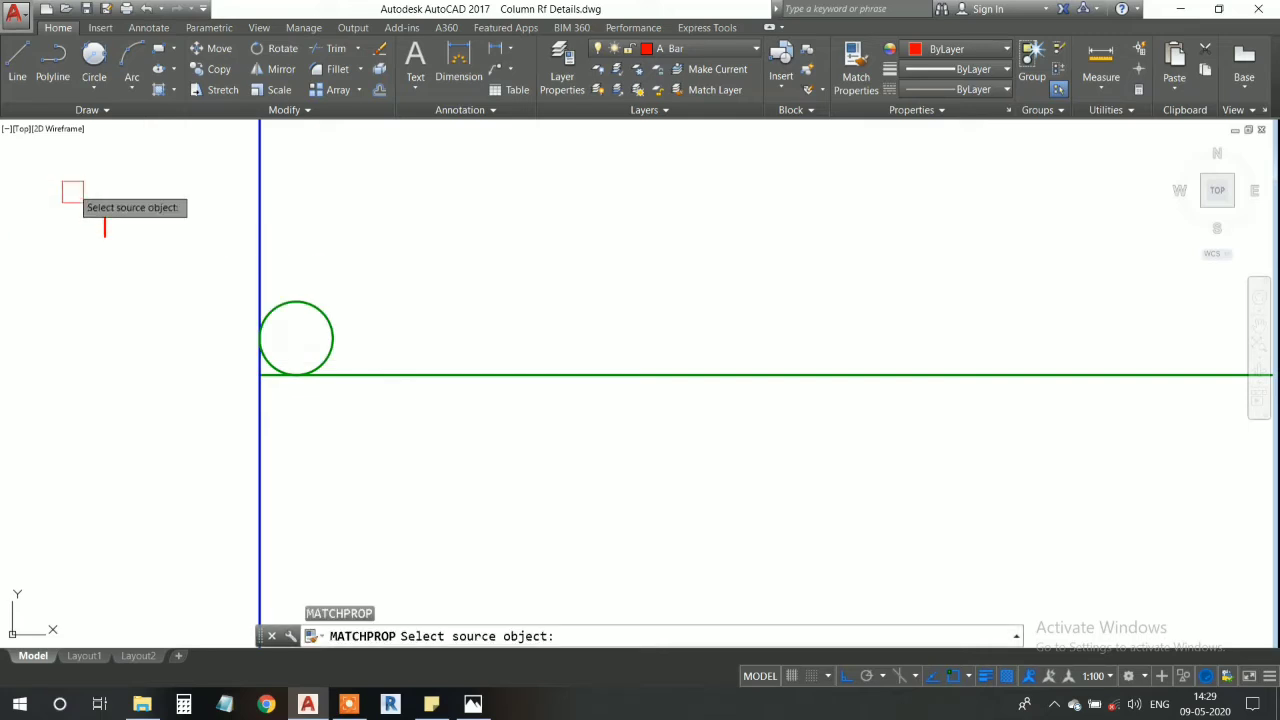
click(104, 224)
key(Escape)
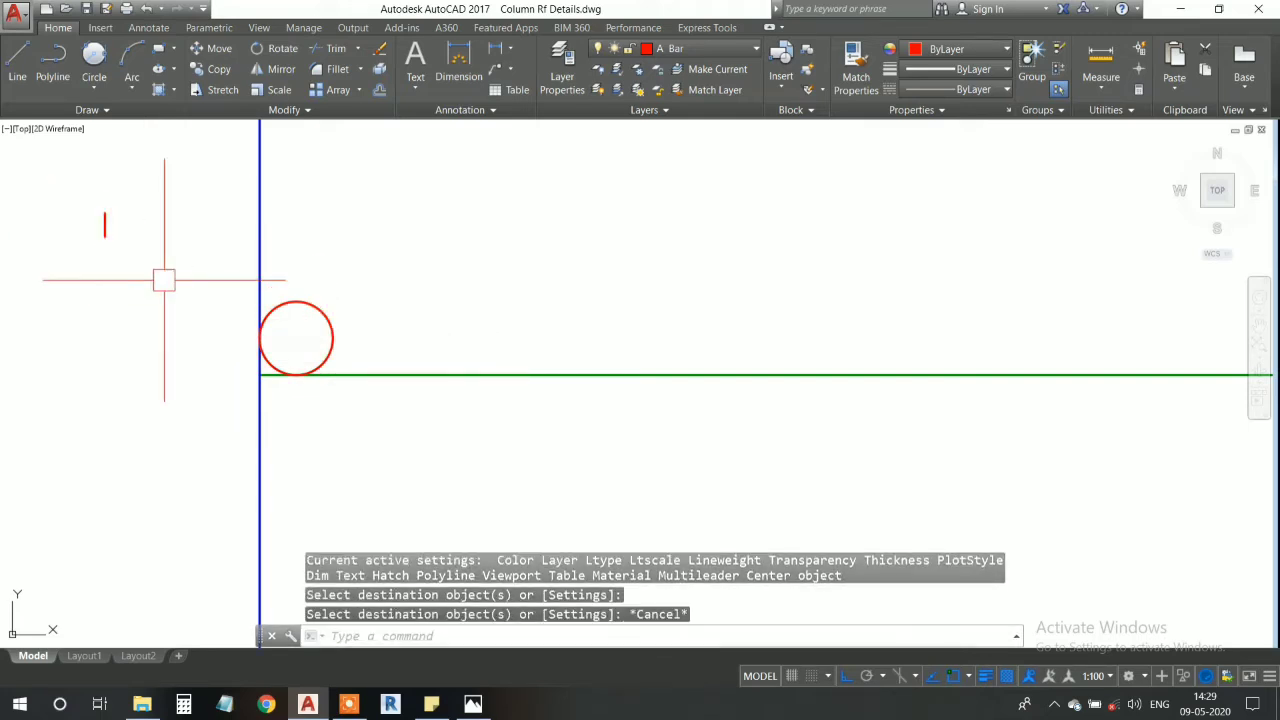
- Cut out the short red reference line outside the member's left end
click(94, 202)
click(158, 273)
key(ctrl+x)
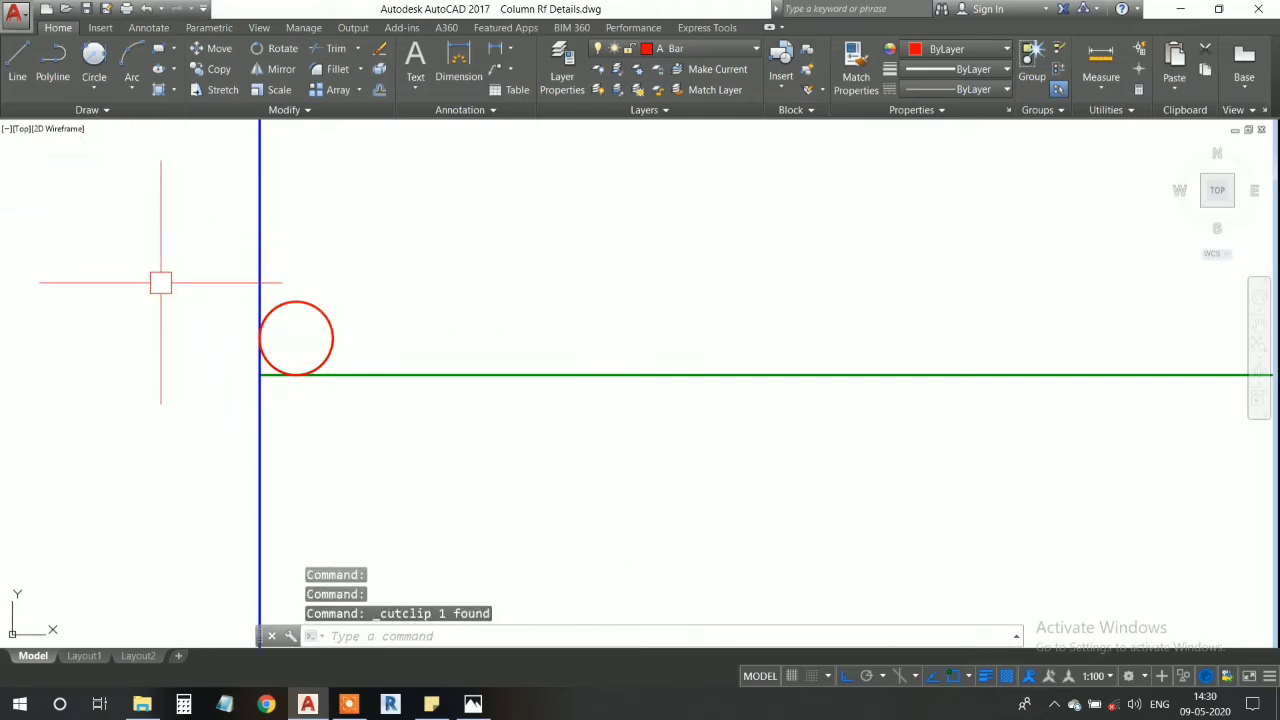
- Move the red bar circle a short distance inward along the green line, away from the member's left end
scroll(230, 345, down, 5)
scroll(241, 355, up, 5)
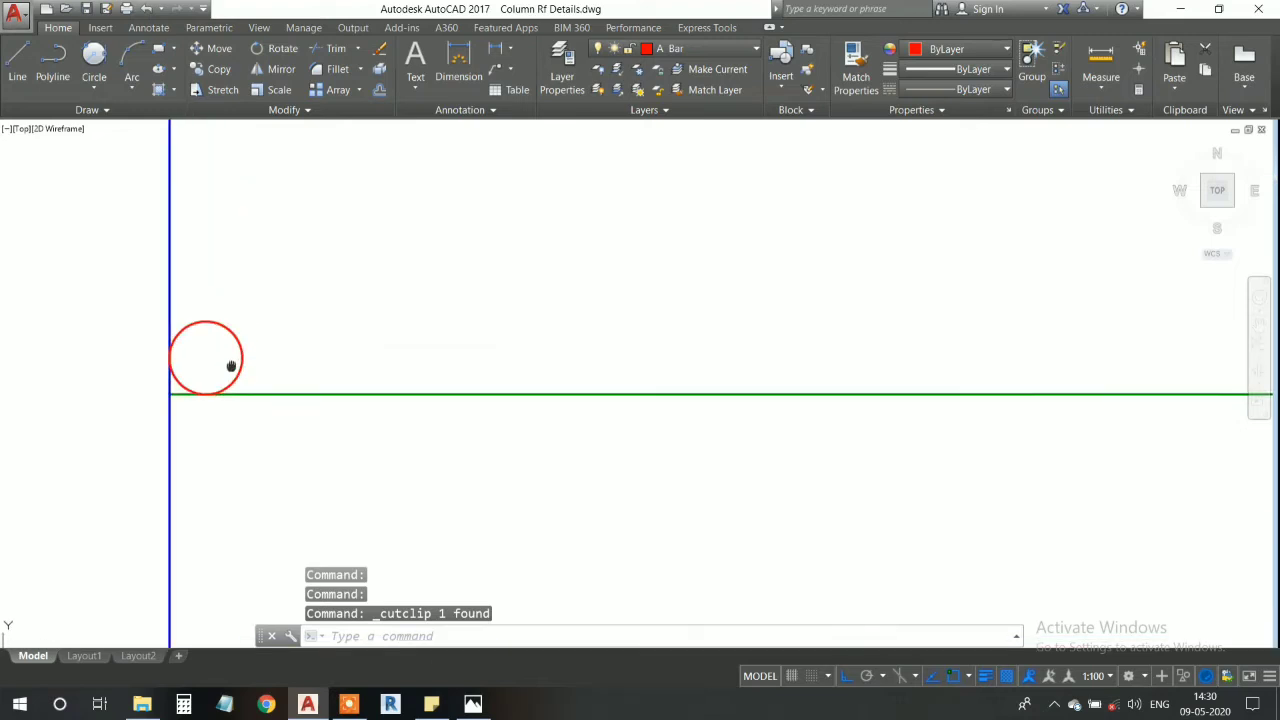
scroll(230, 360, down, 1)
scroll(240, 355, up, 4)
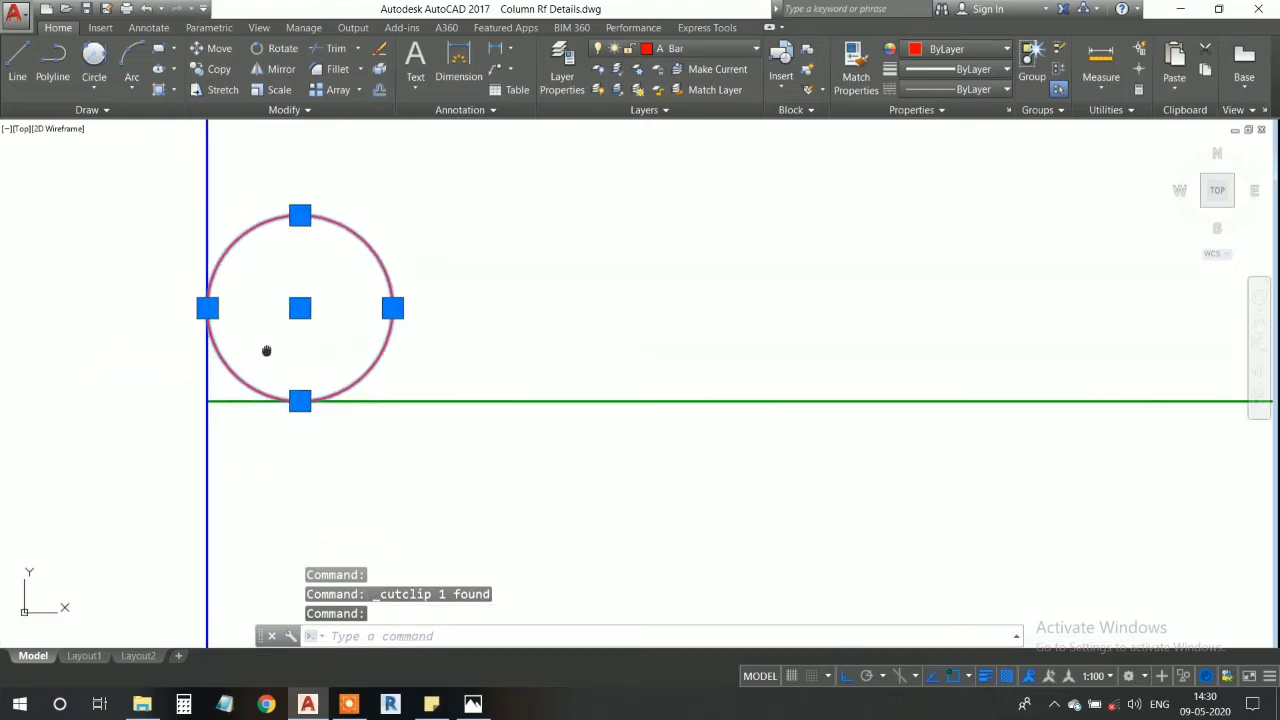
key(Escape)
click(300, 214)
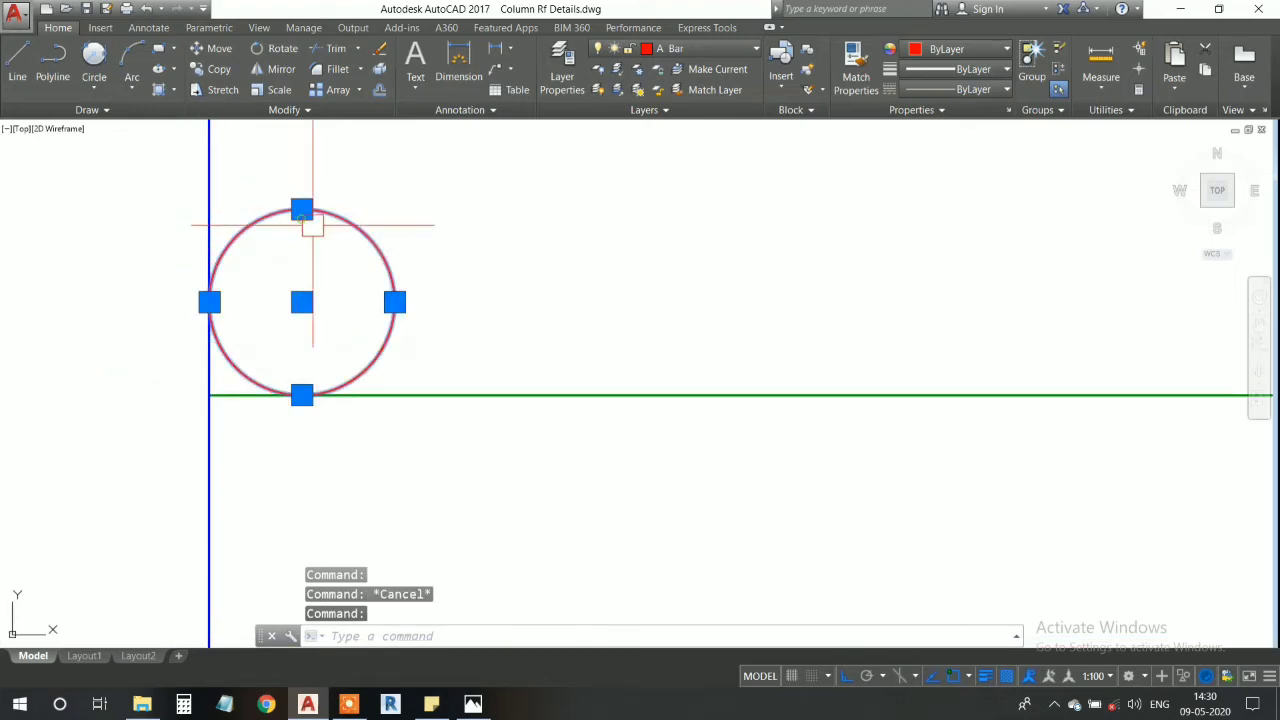
text(m)
key(Return)
click(393, 300)
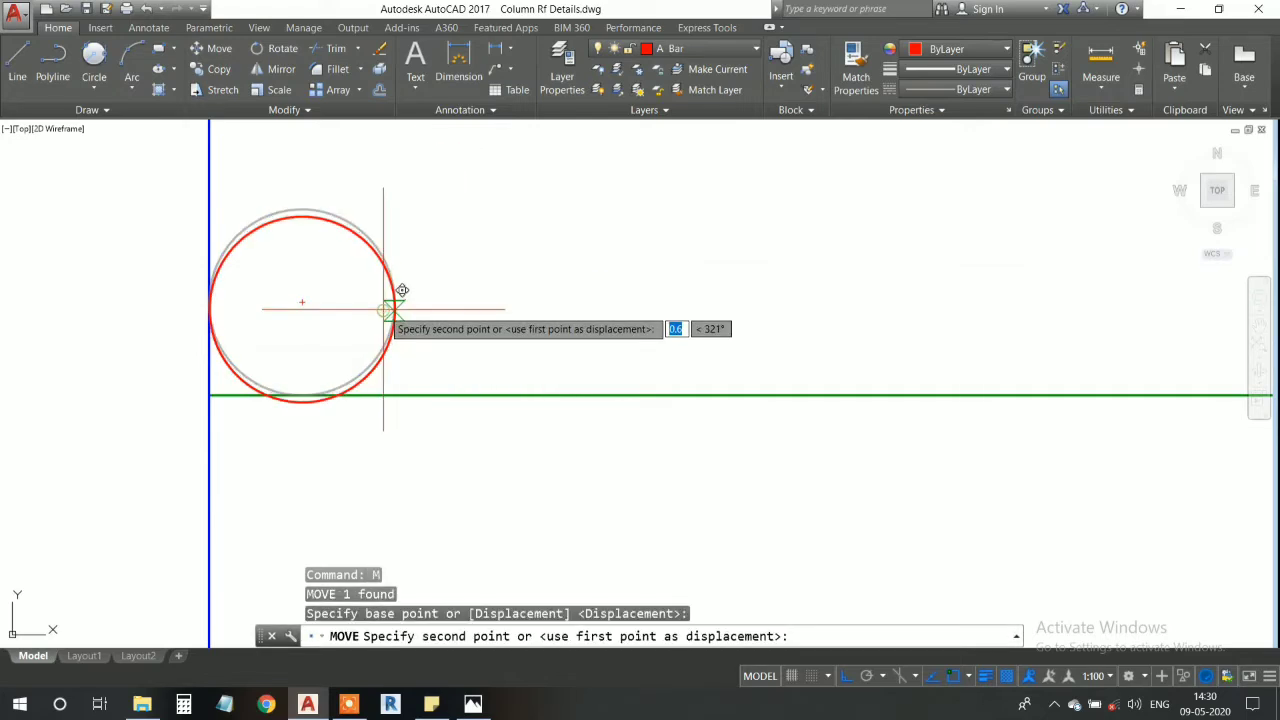
middle_drag(754, 317, 478, 313)
click(864, 320)
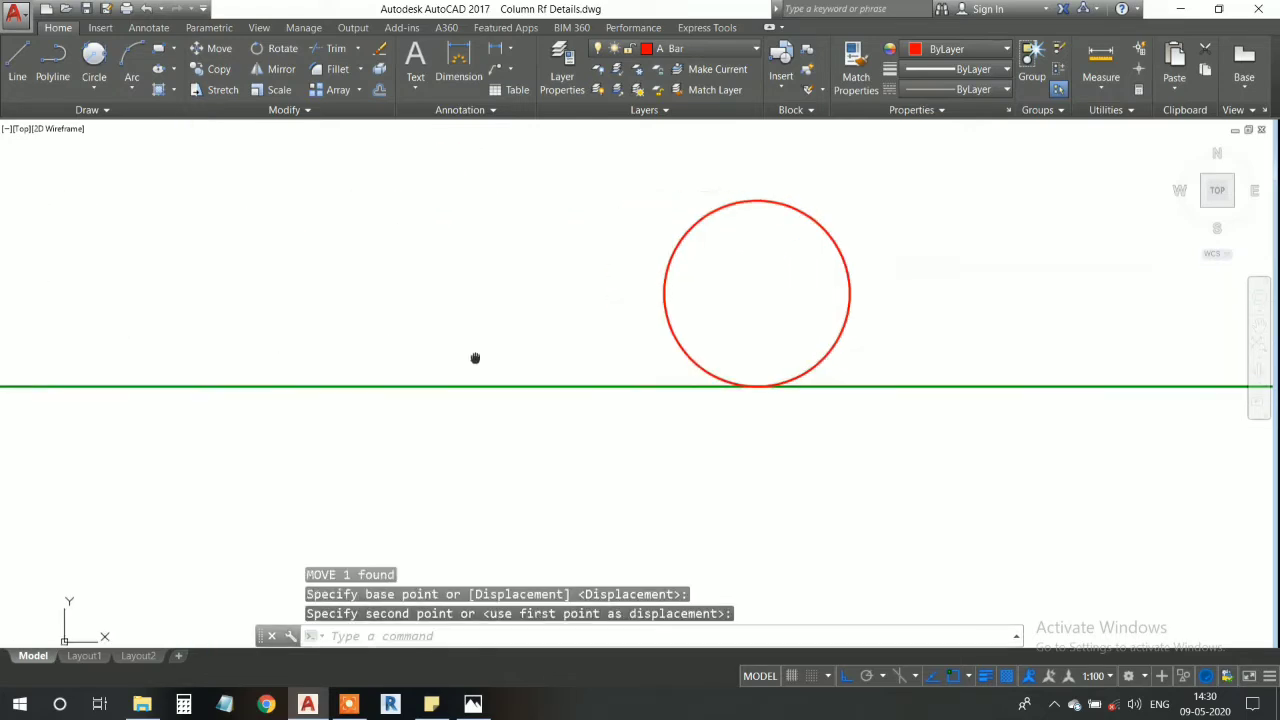
- Offset the member's left end line 20 inward
scroll(560, 375, down, 5)
scroll(560, 374, down, 2)
middle_drag(560, 374, 458, 390)
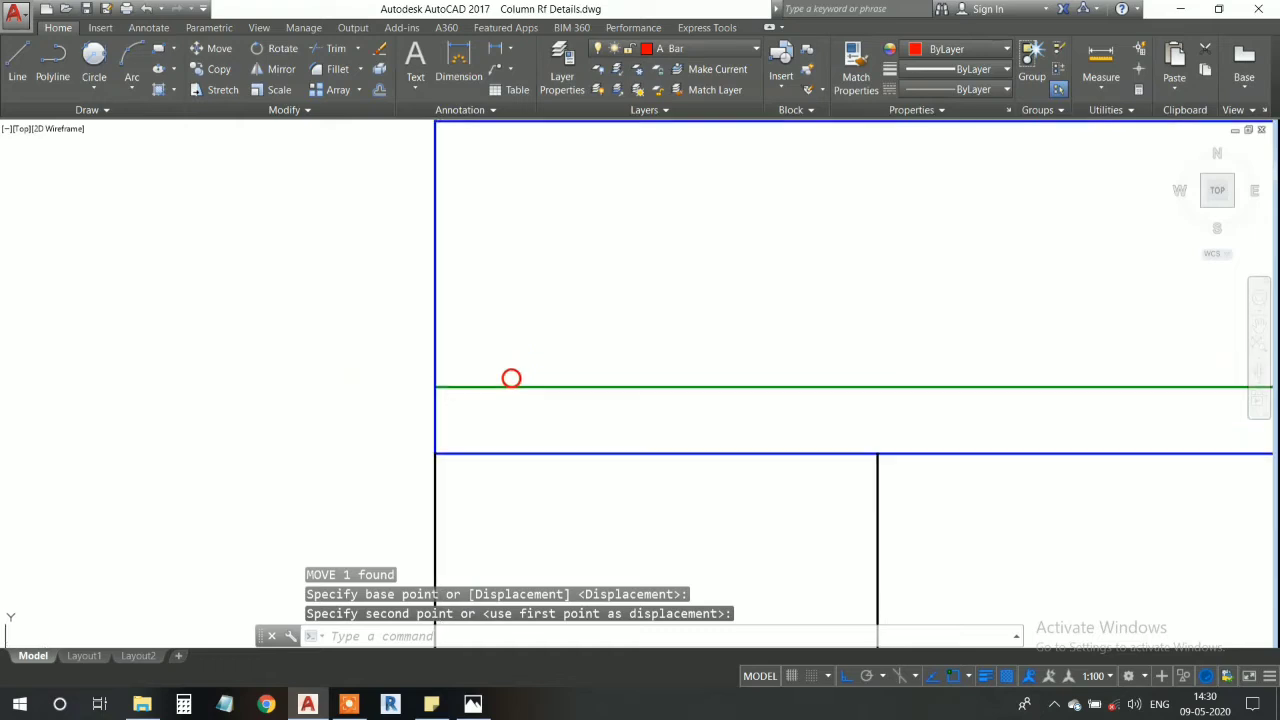
middle_drag(433, 206, 426, 232)
click(434, 277)
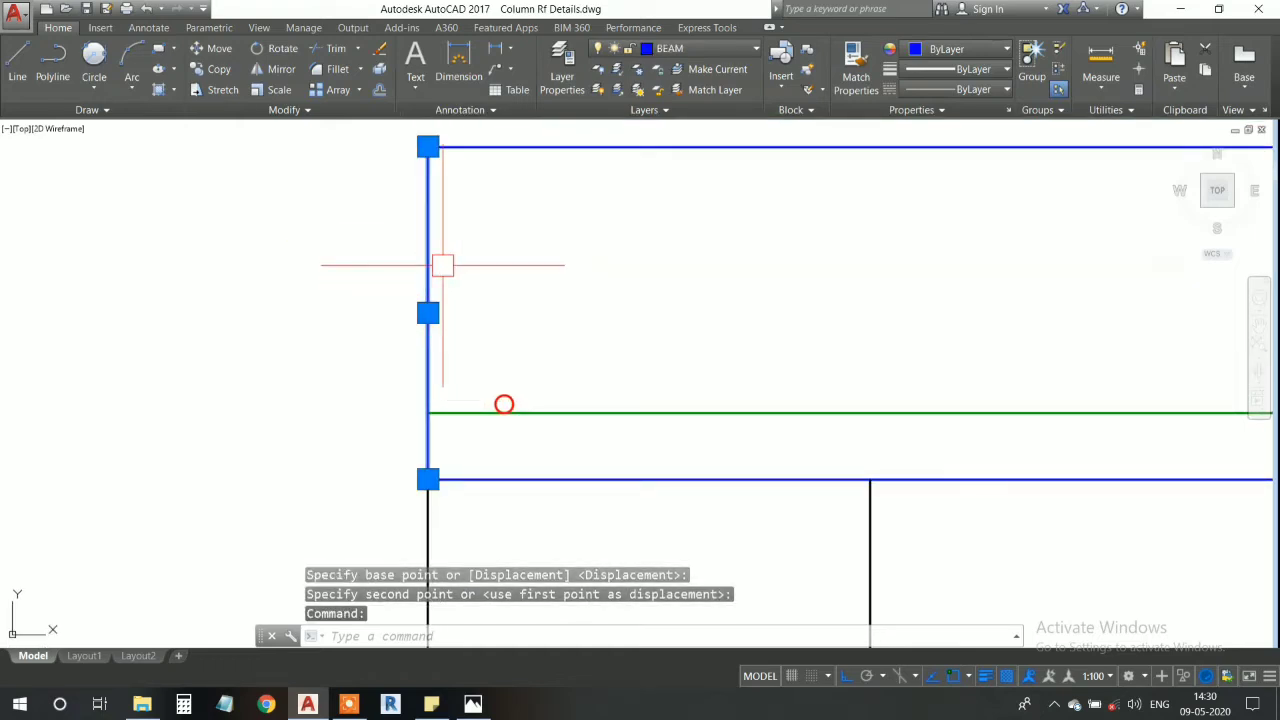
text(o)
key(Return)
key(Return)
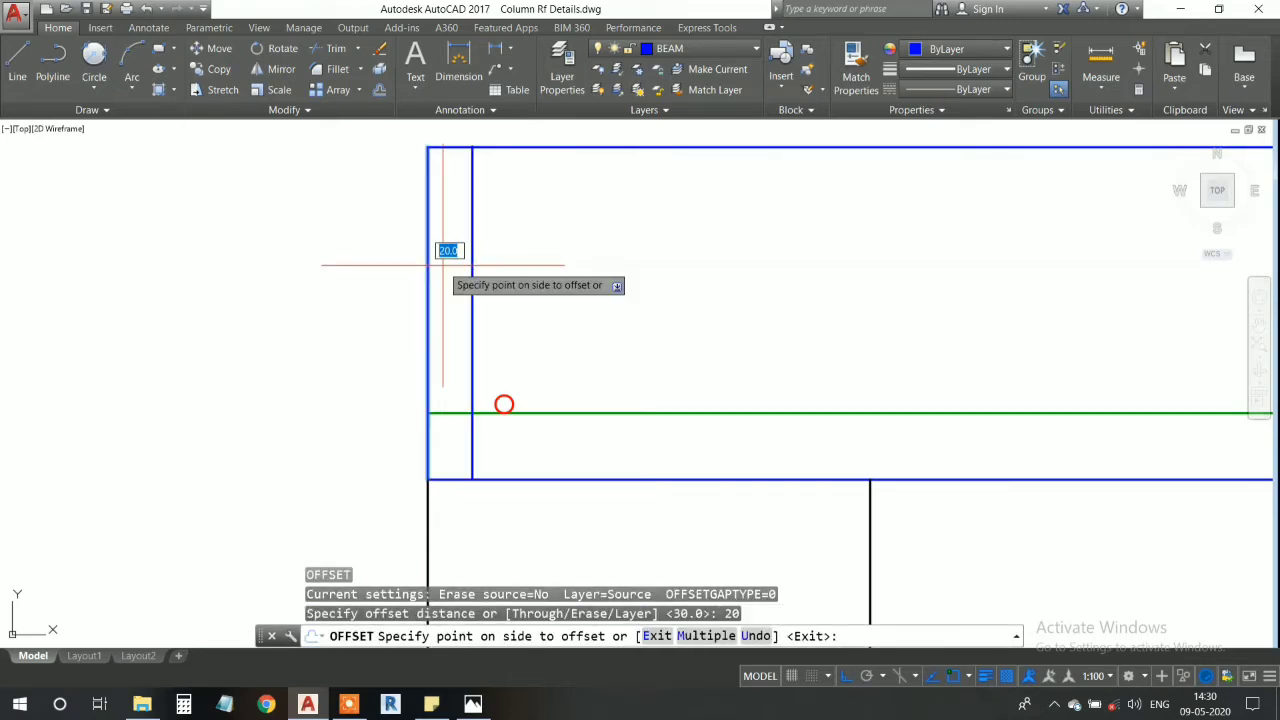
click(443, 265)
- Offset the member's right end line inward by the same 20 distance
scroll(543, 314, down, 5)
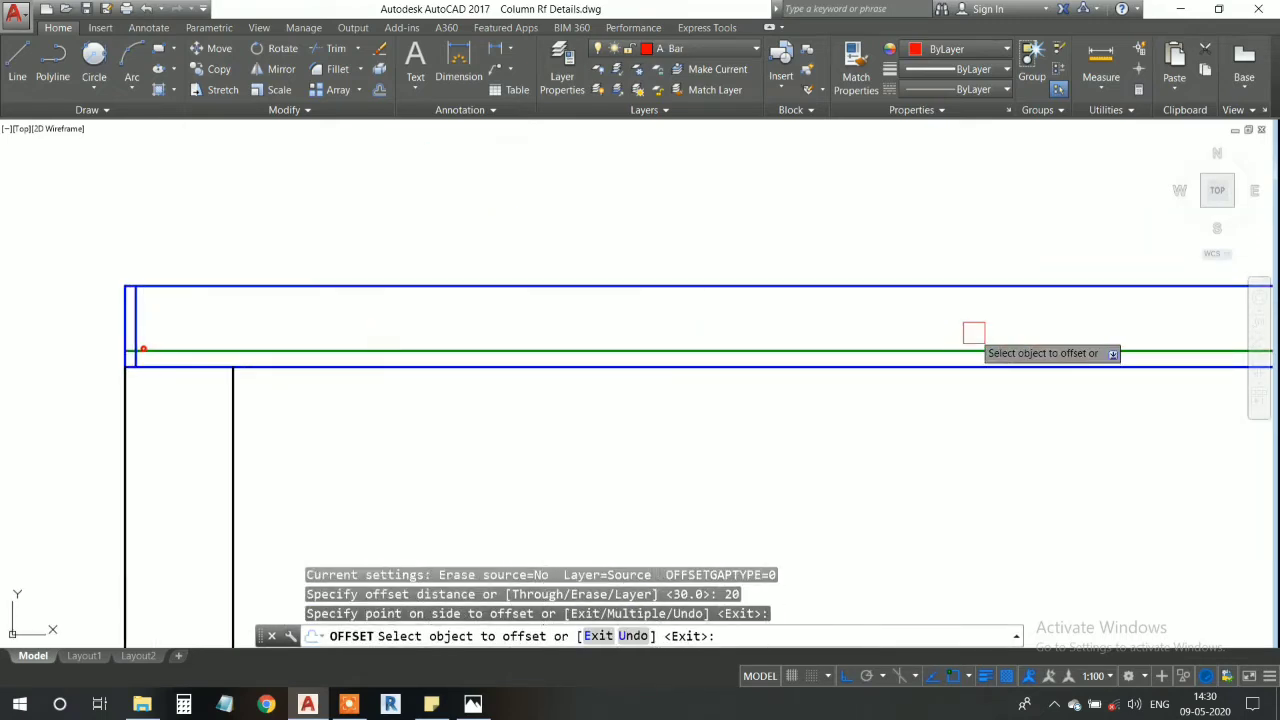
scroll(636, 353, up, 5)
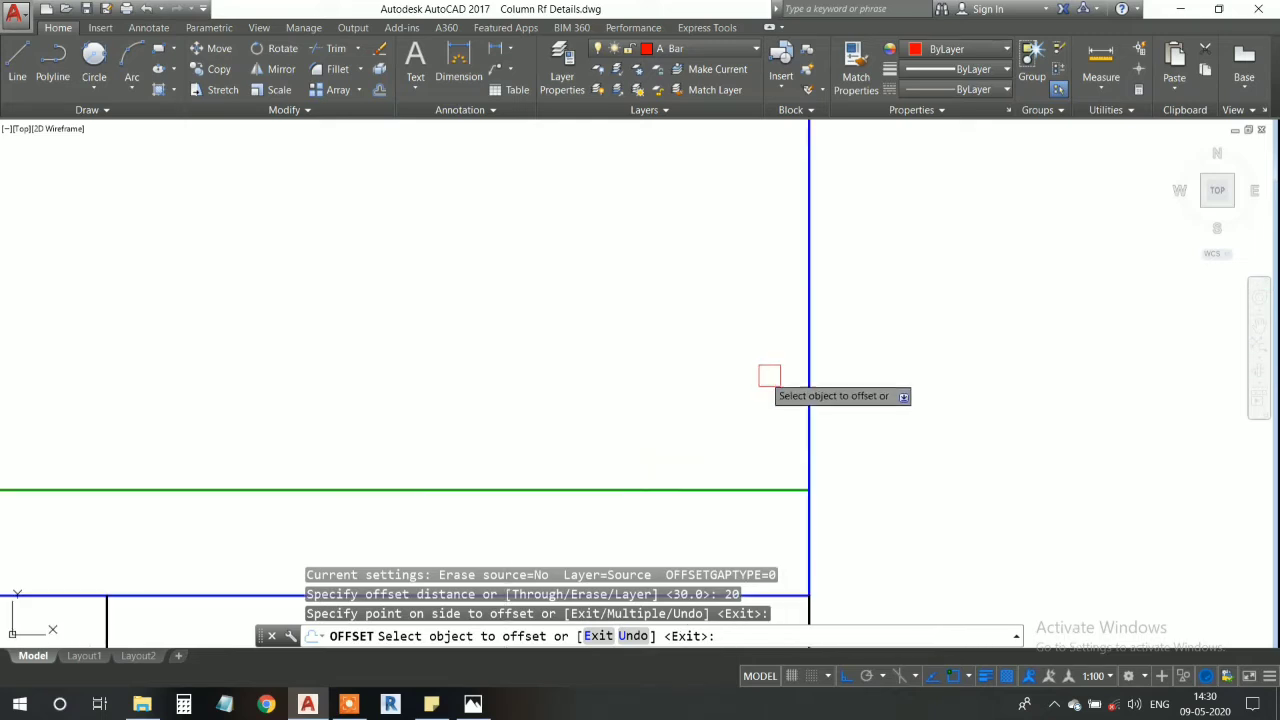
click(770, 372)
click(770, 372)
scroll(666, 377, down, 3)
key(Escape)
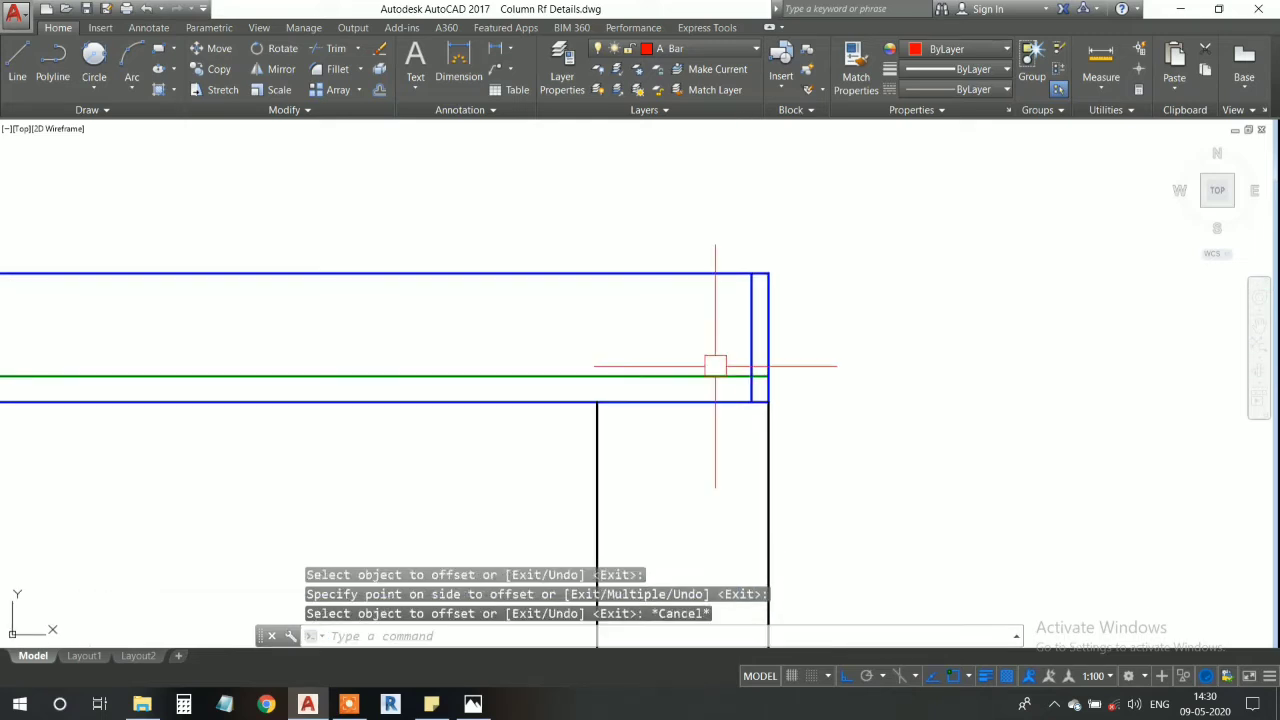
- Trim both ends of the green reinforcement line back to the 20 offset lines
scroll(751, 393, up, 3)
scroll(758, 384, up, 2)
key(Return)
key(Return)
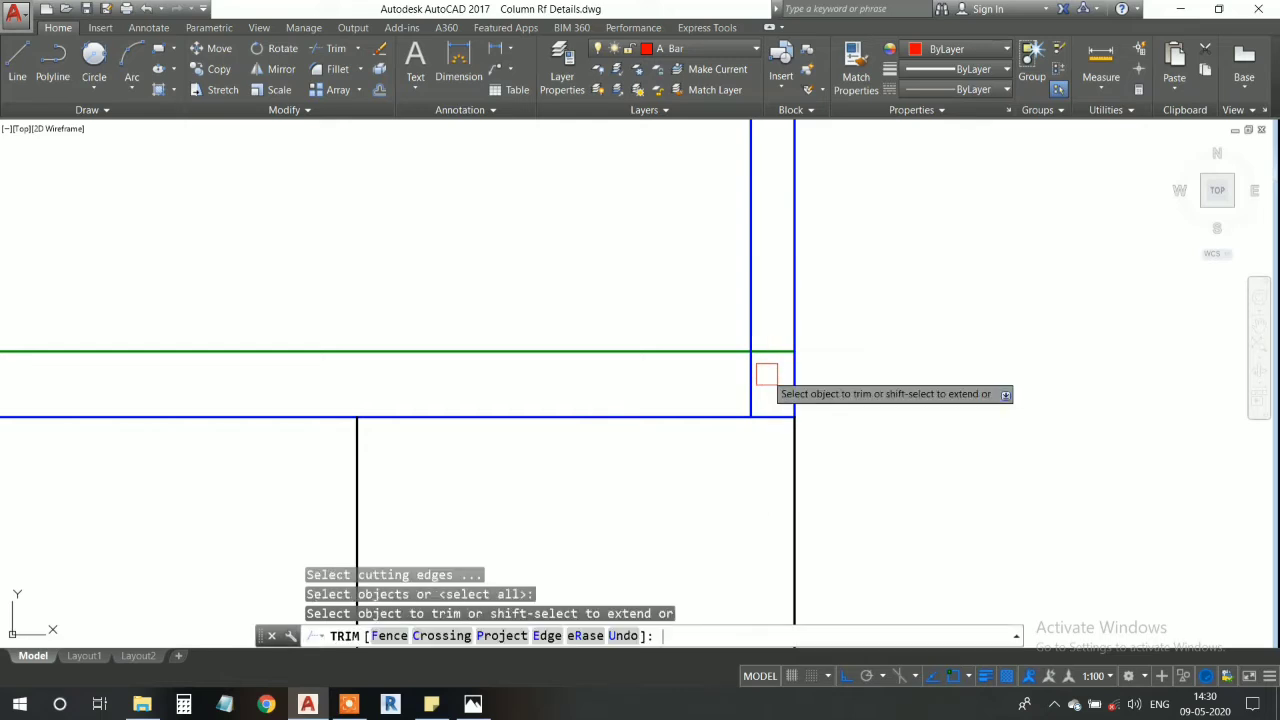
scroll(534, 403, down, 4)
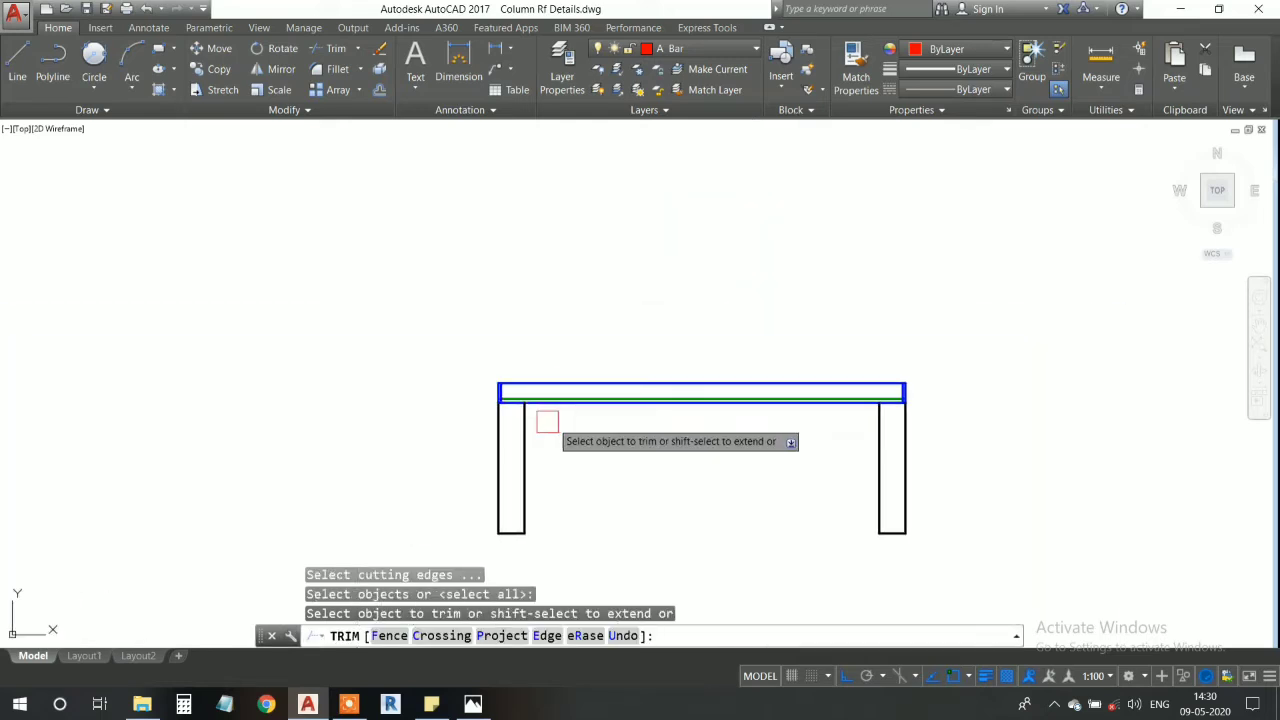
scroll(477, 406, up, 5)
scroll(438, 318, down, 2)
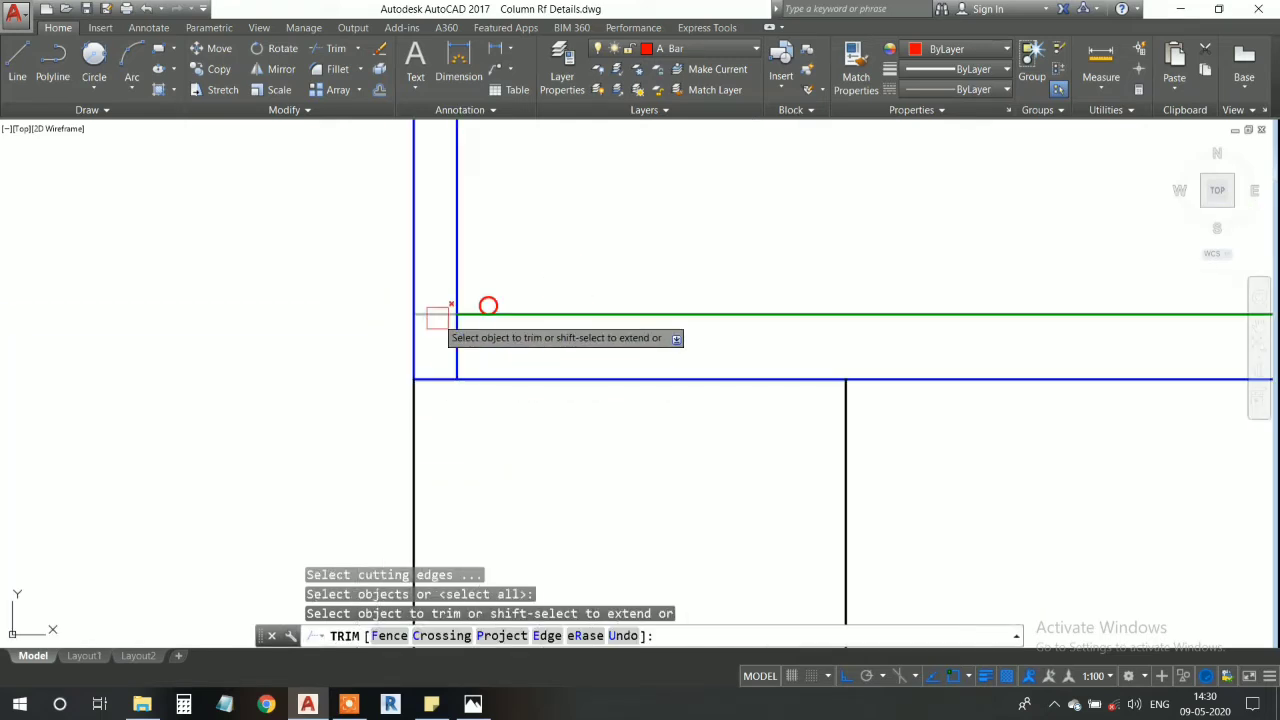
click(438, 315)
scroll(620, 392, down, 2)
middle_drag(930, 423, 285, 404)
scroll(310, 406, down, 3)
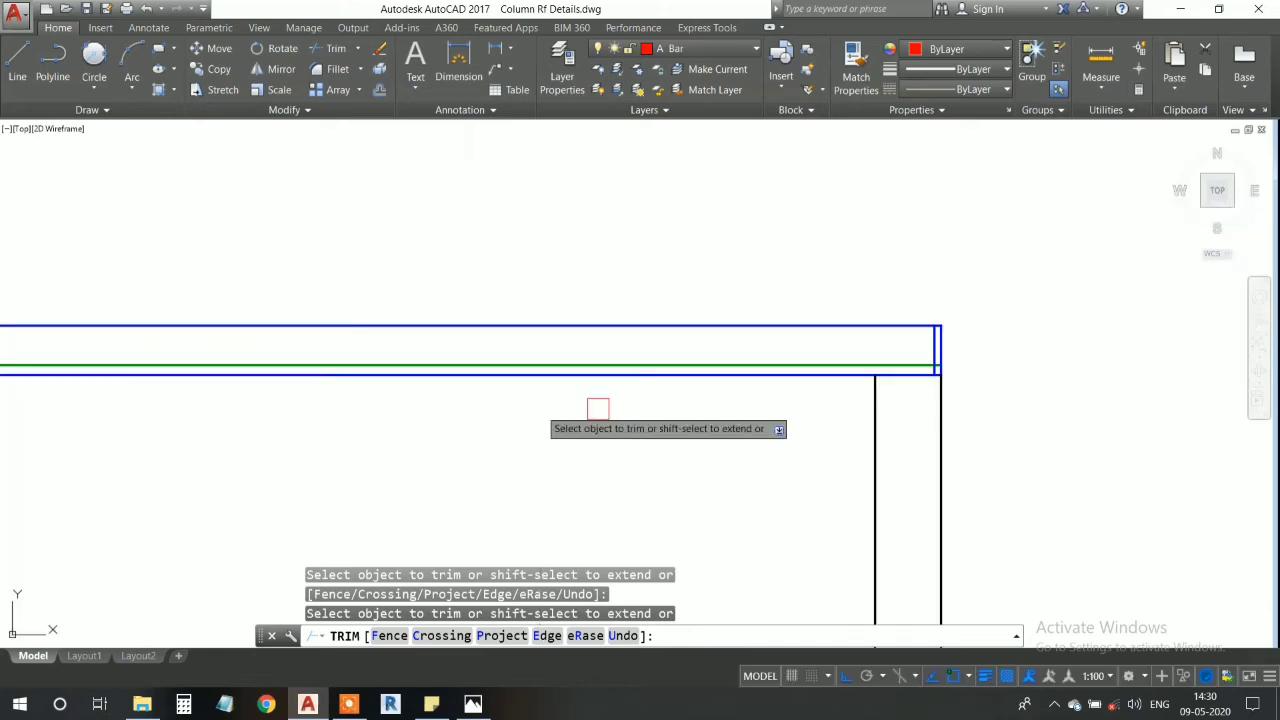
scroll(900, 364, up, 5)
middle_drag(1056, 383, 554, 372)
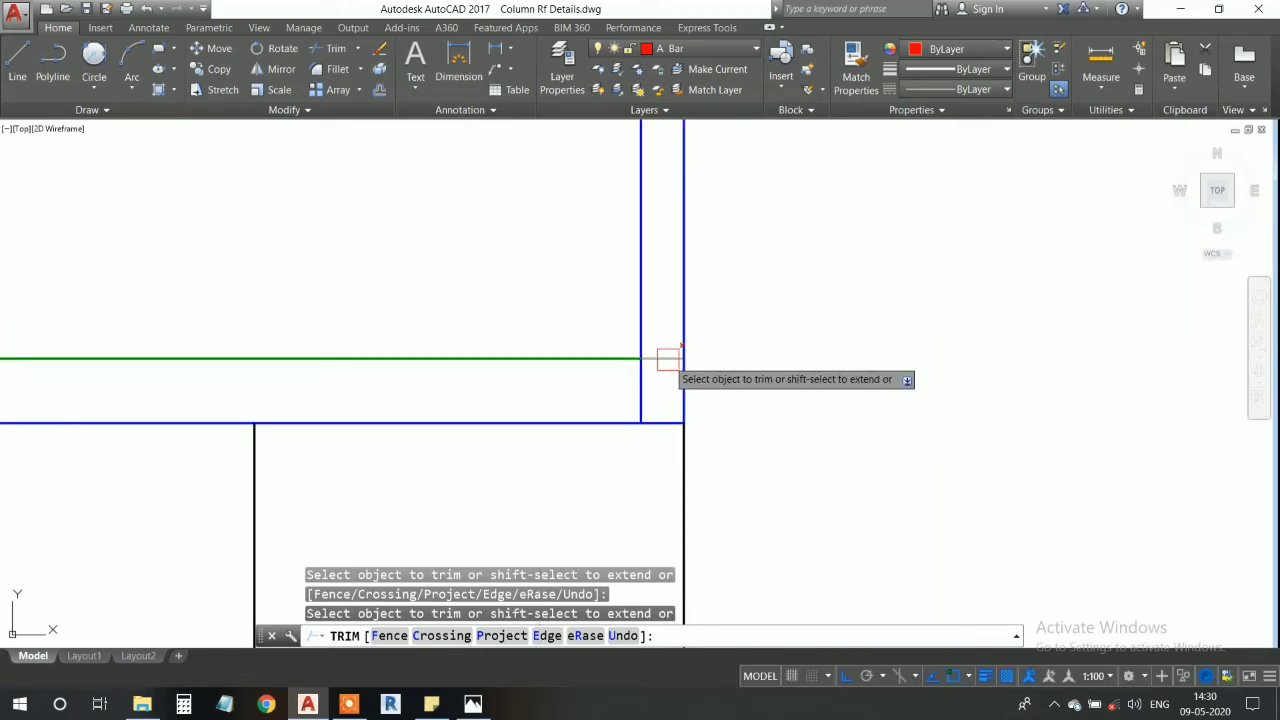
key(Escape)
- Cut out the two vertical offset lines at the member's right and left ends
click(640, 372)
scroll(551, 376, down, 5)
key(ctrl+x)
scroll(540, 409, down, 3)
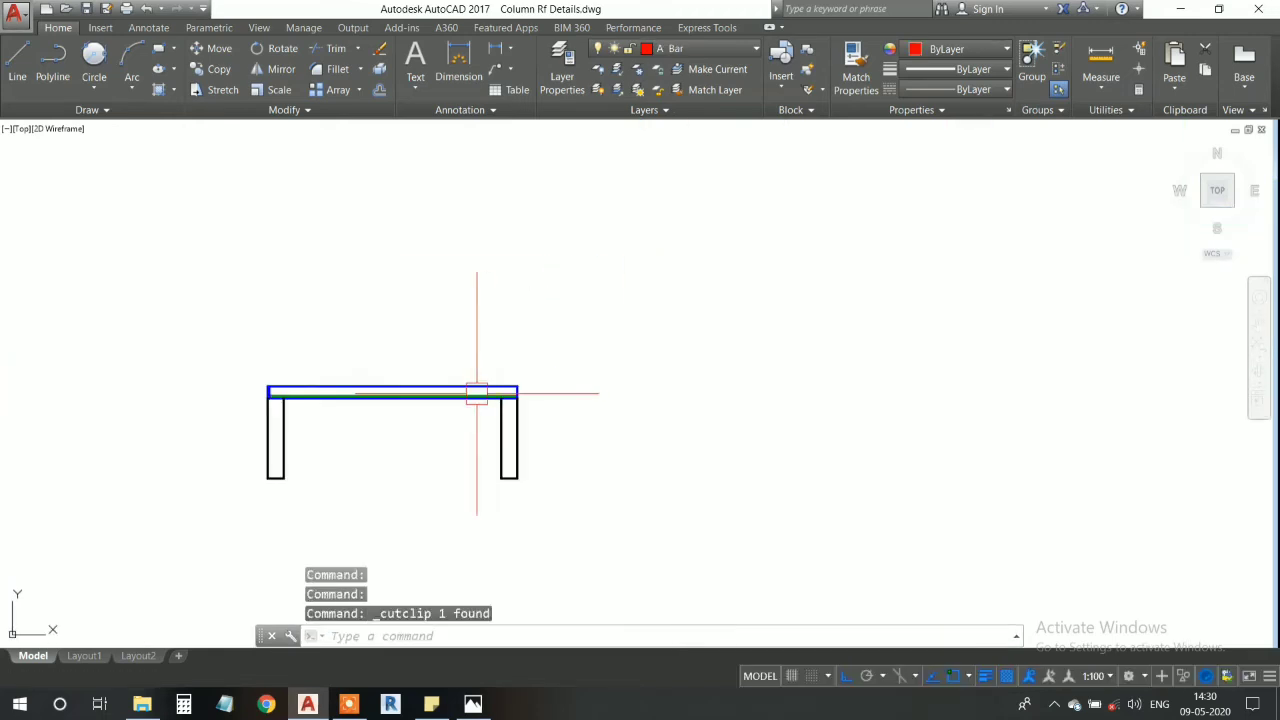
middle_drag(474, 394, 591, 411)
scroll(603, 383, up, 4)
scroll(550, 373, up, 2)
click(561, 371)
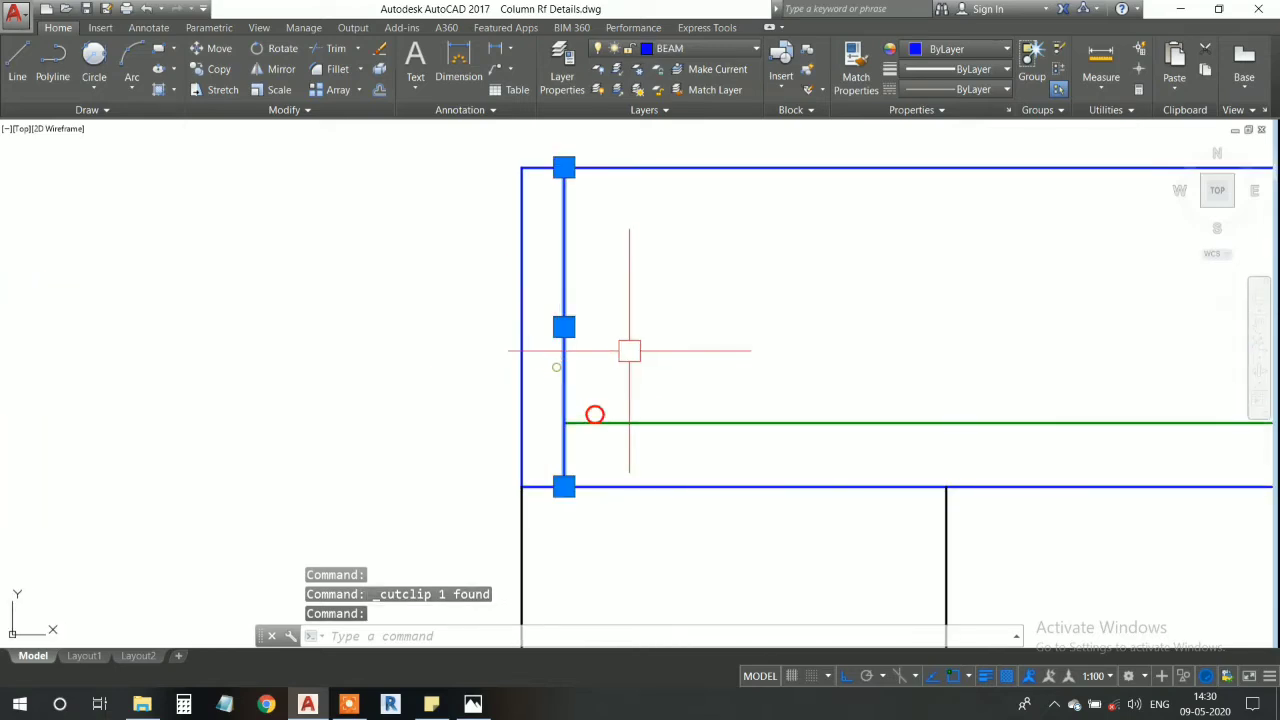
key(ctrl+x)
- Move the A Bar circle about 8 left along the green main bar, toward the bar's left end
scroll(630, 345, down, 3)
scroll(622, 366, up, 3)
scroll(587, 428, up, 6)
middle_drag(556, 299, 602, 382)
click(604, 378)
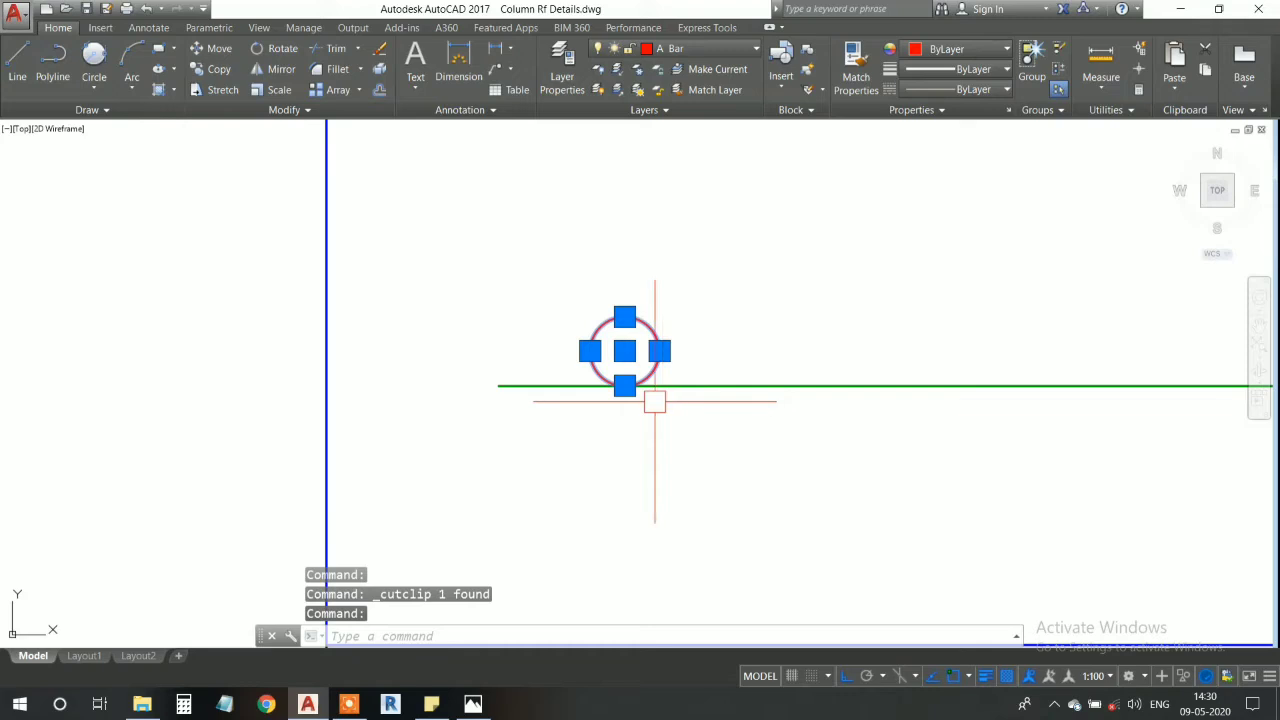
key(Return)
click(624, 385)
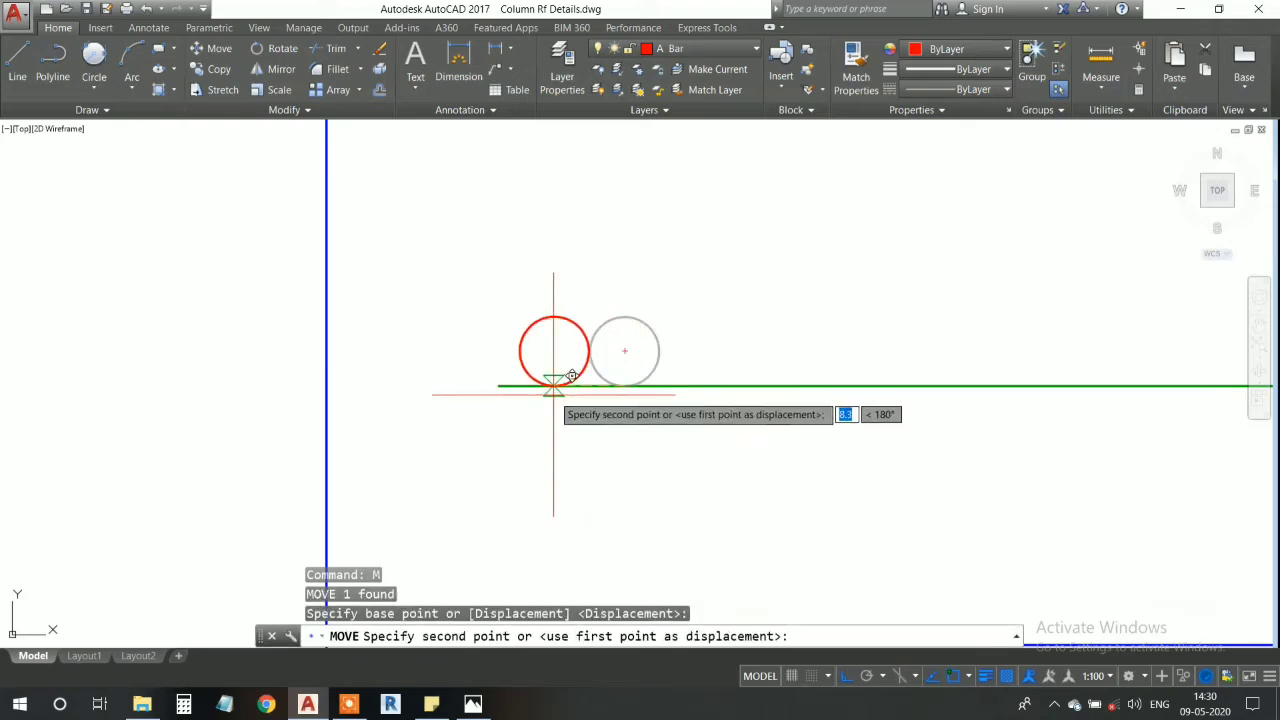
click(558, 378)
- Set up a classic rectangular array of the left-end circle with 1 row, 15 columns and a 275 column offset, and preview it
scroll(667, 428, down, 8)
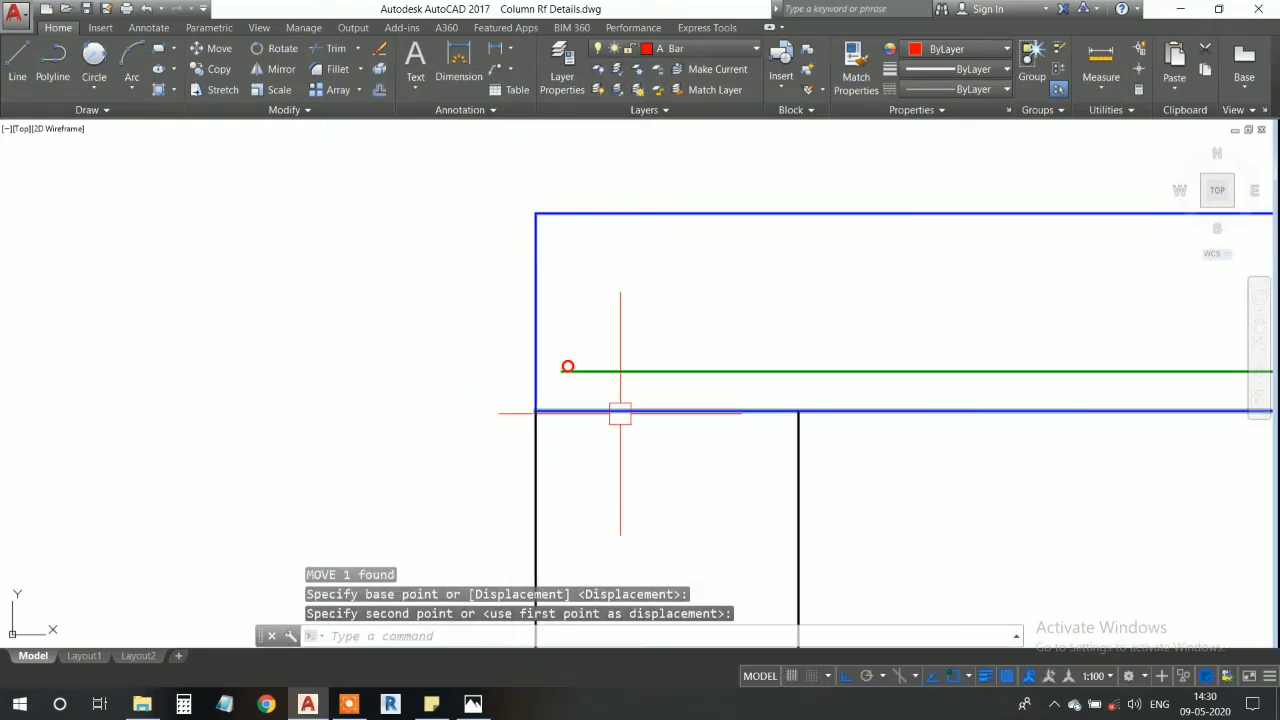
middle_drag(580, 409, 582, 422)
scroll(535, 380, up, 10)
middle_drag(440, 397, 492, 378)
click(459, 348)
scroll(578, 382, down, 4)
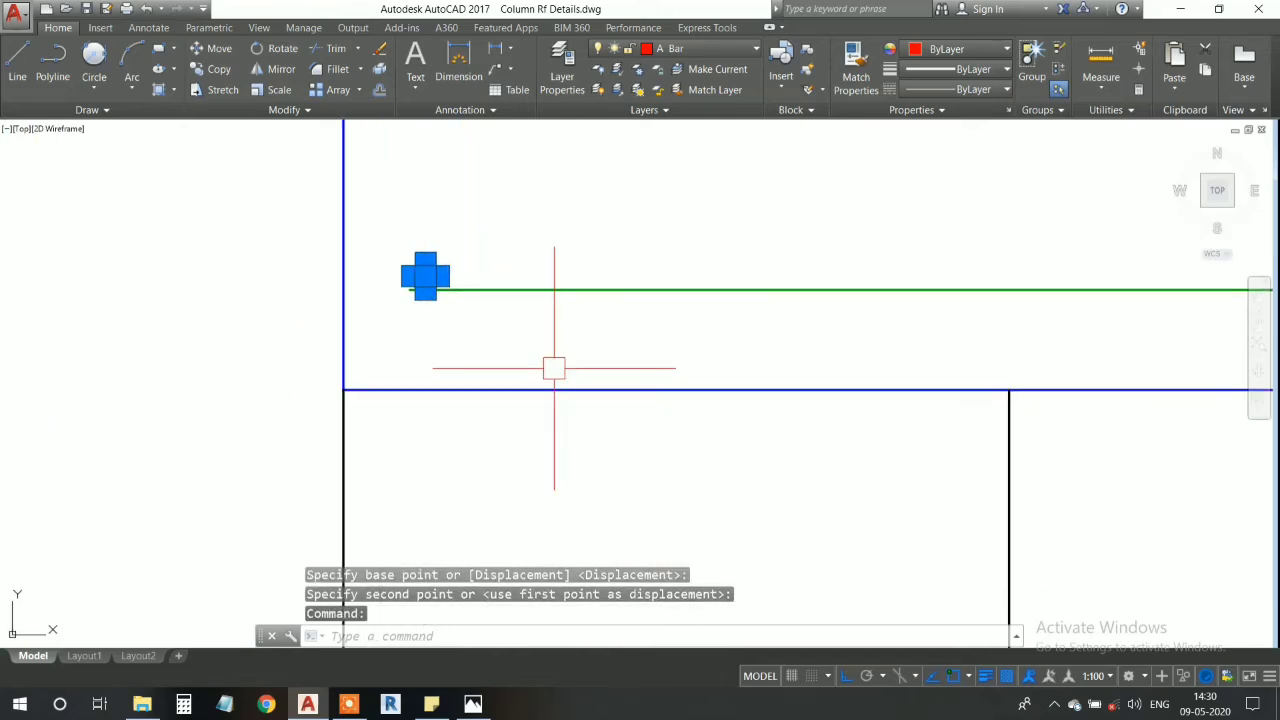
text(array)
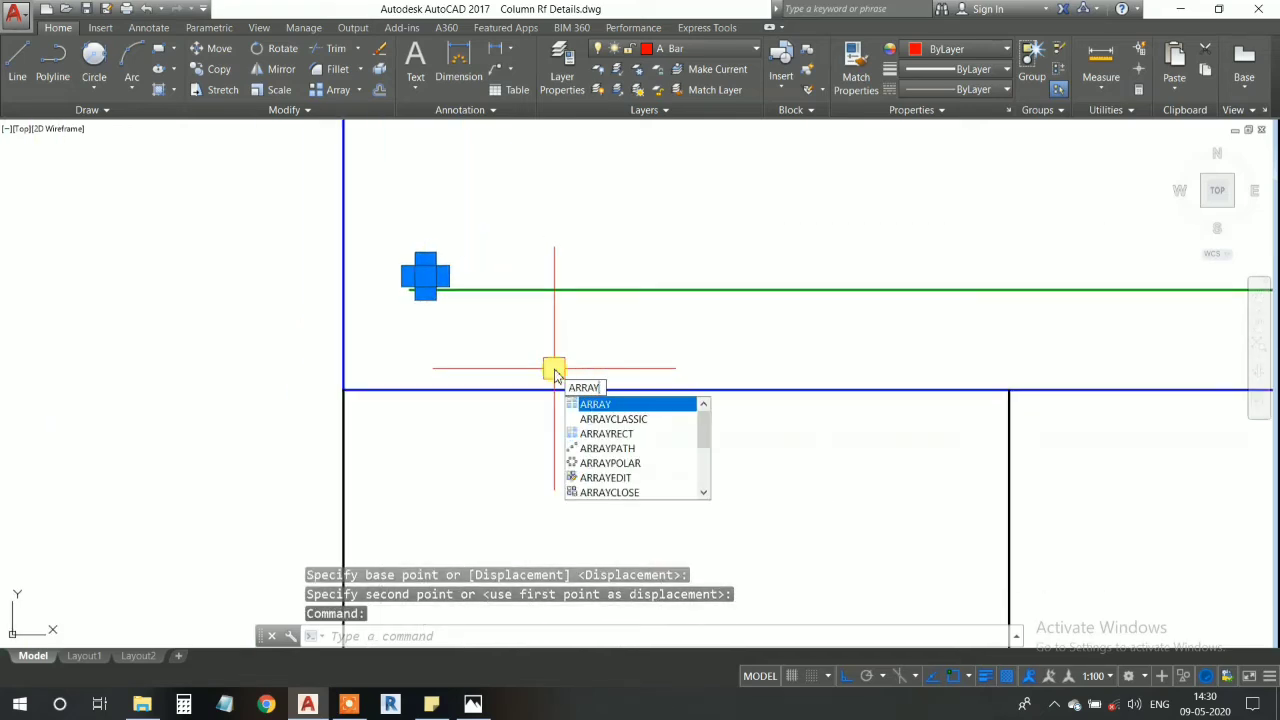
text(cl)
key(Return)
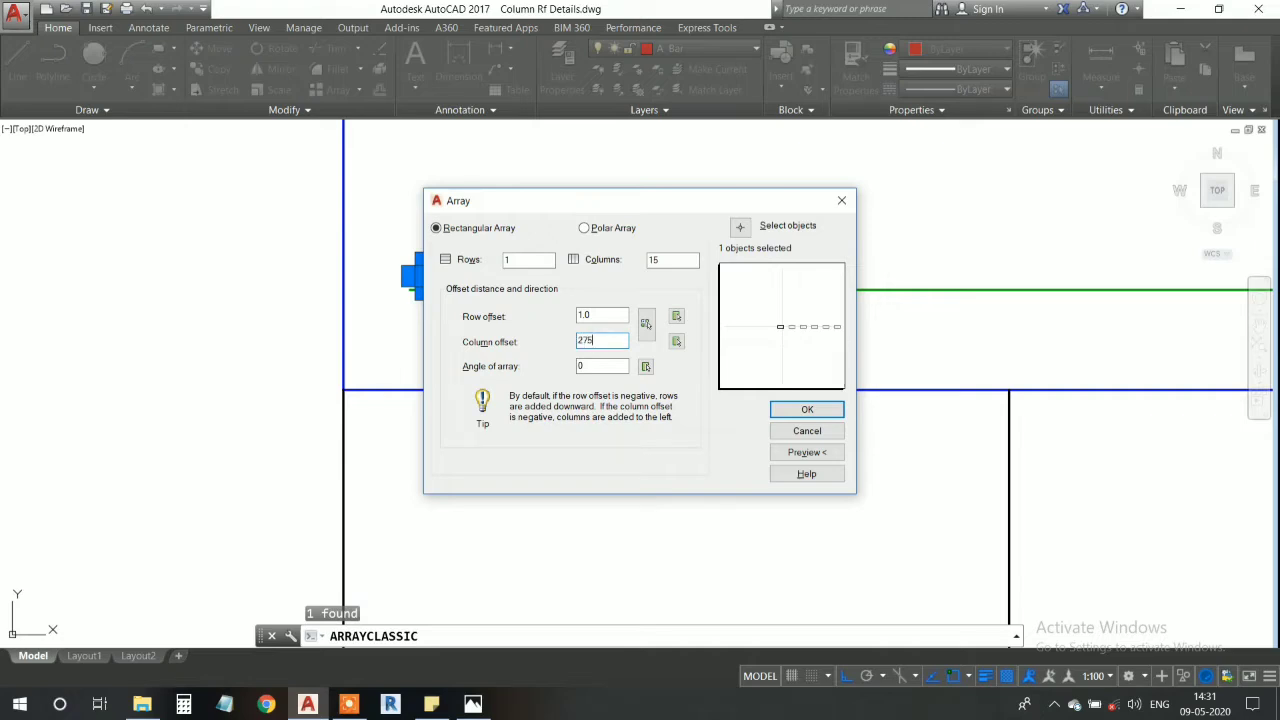
click(806, 452)
- Examine the array preview along the whole member and count the circles extending past its right end
scroll(877, 409, up, 5)
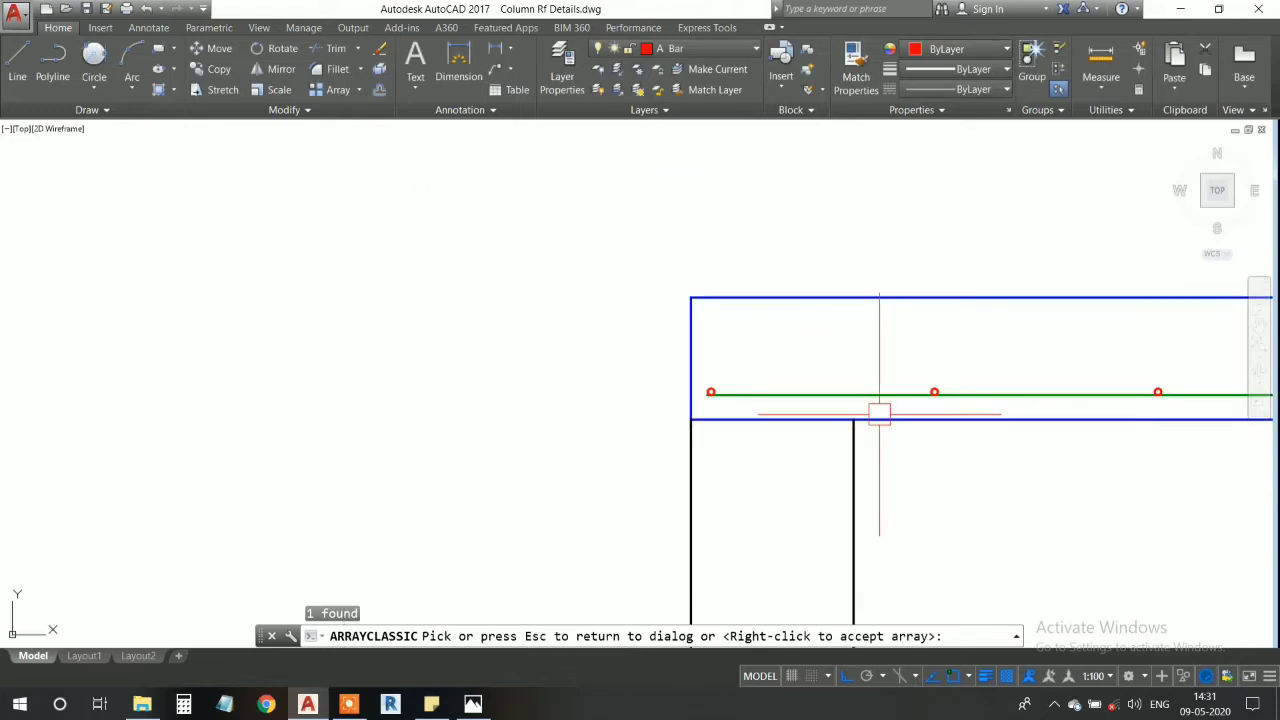
middle_drag(864, 380, 551, 387)
mouse_move(1089, 382)
middle_down()
mouse_move(707, 381)
mouse_move(549, 334)
middle_up()
scroll(760, 372, up, 4)
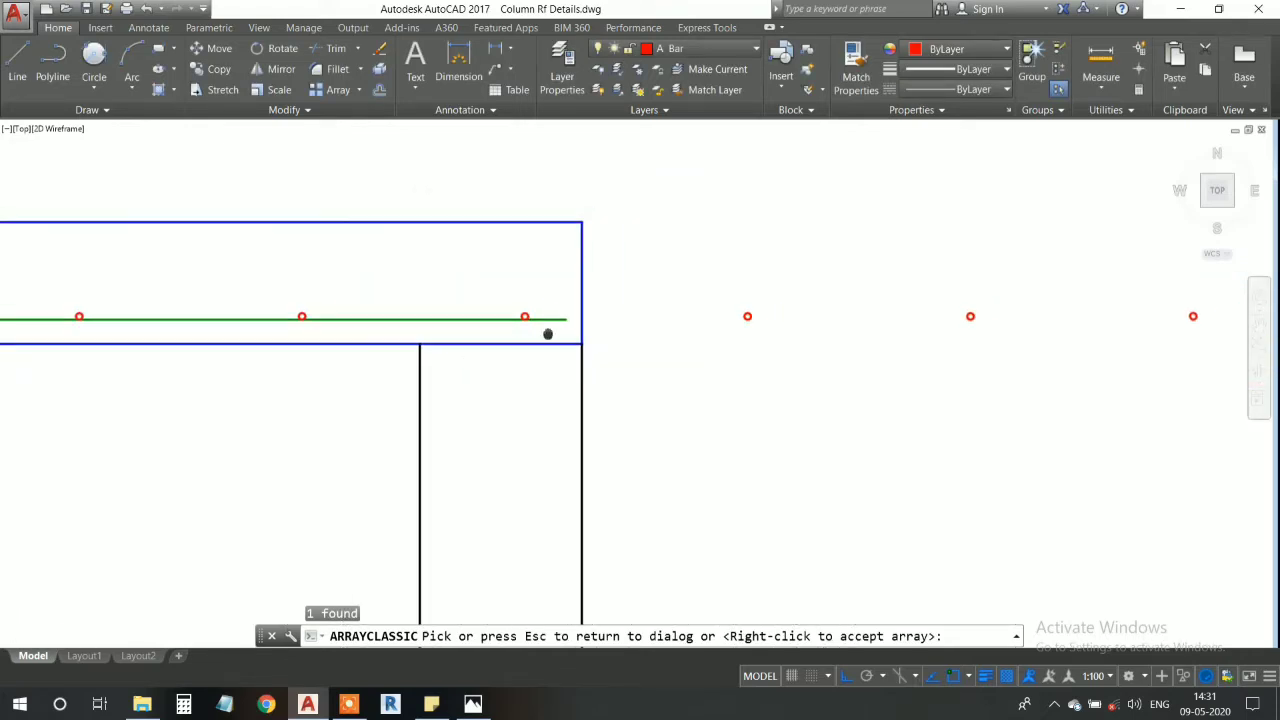
scroll(600, 360, down, 2)
middle_drag(711, 377, 809, 380)
scroll(640, 395, down, 4)
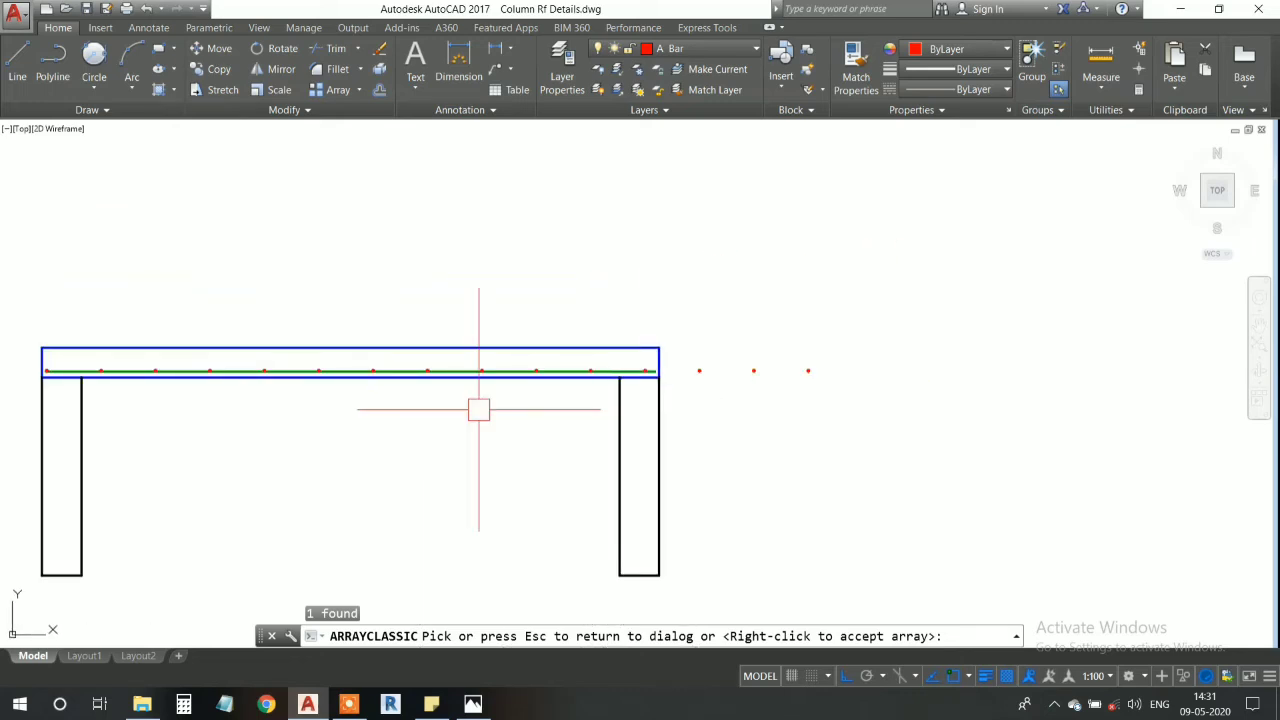
mouse_move(477, 409)
middle_down()
mouse_move(761, 431)
mouse_move(821, 396)
middle_up()
- Return from the preview, reduce the array to 12 columns and create it
key(Escape)
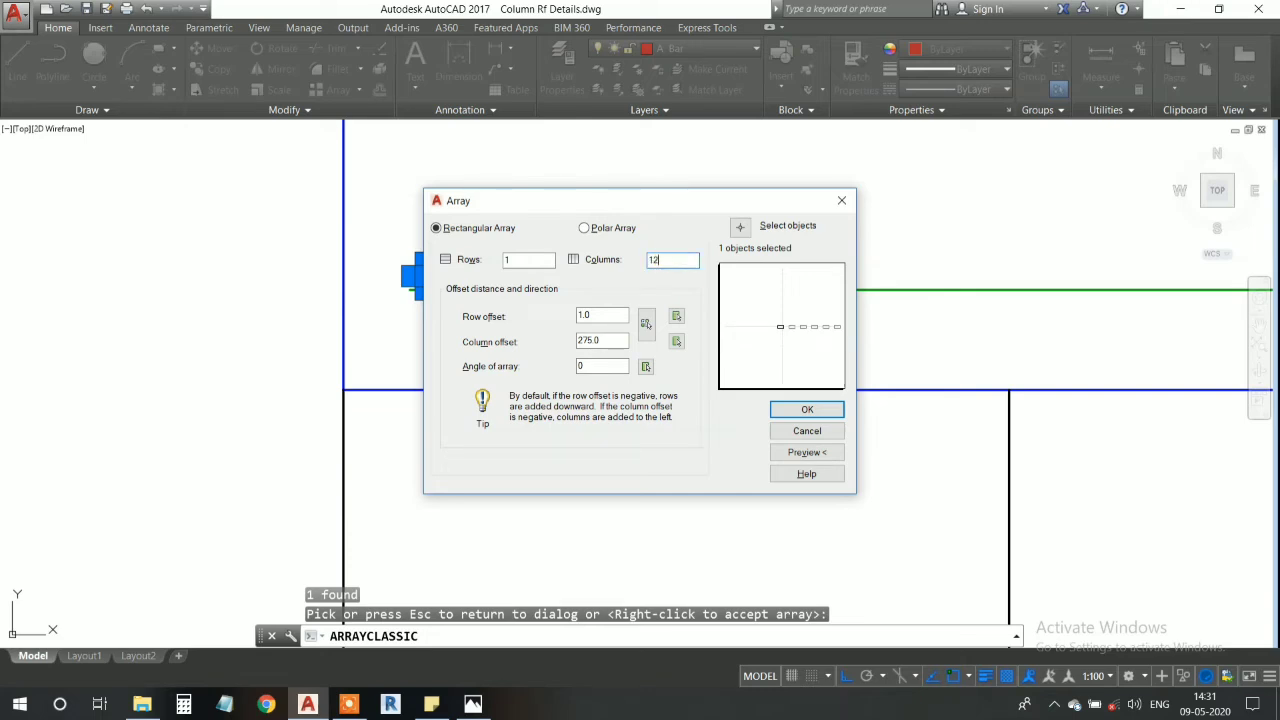
key(Return)
scroll(743, 329, down, 6)
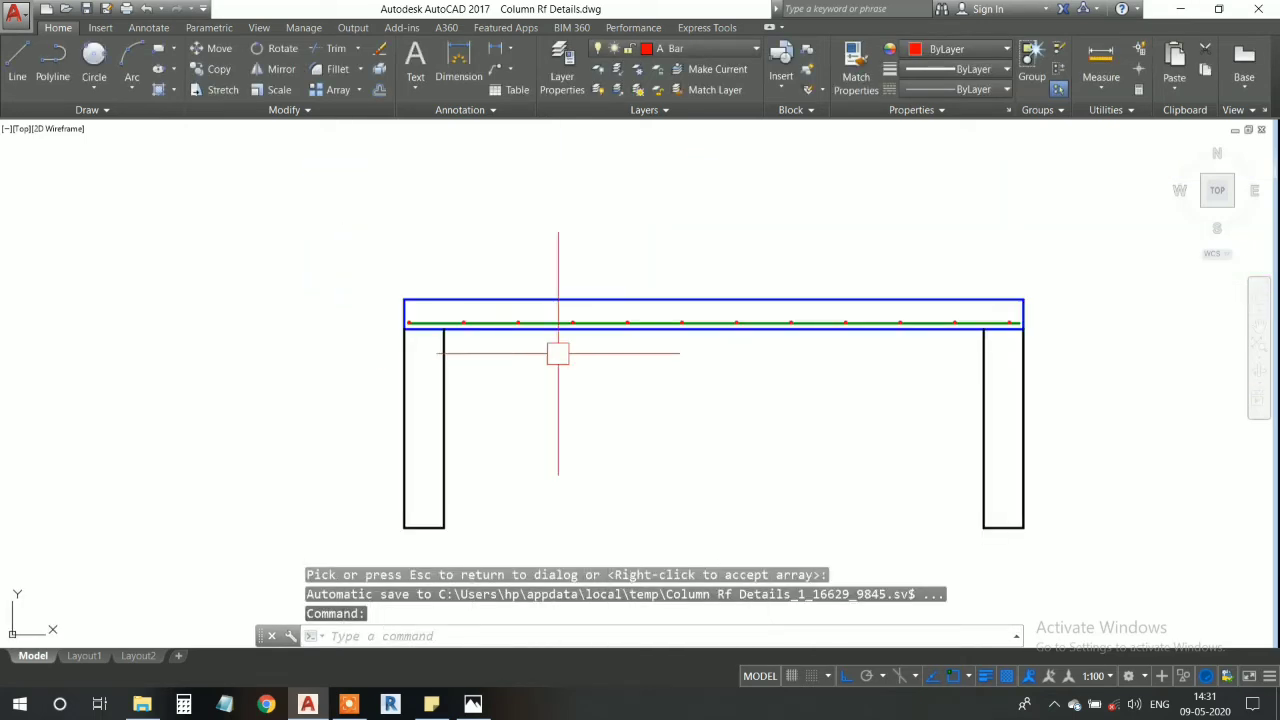
- Examine the spacing of the A Bar circles along the green main bar, especially around the left wall's inner face
middle_drag(730, 341, 671, 340)
scroll(930, 308, up, 6)
scroll(924, 329, down, 6)
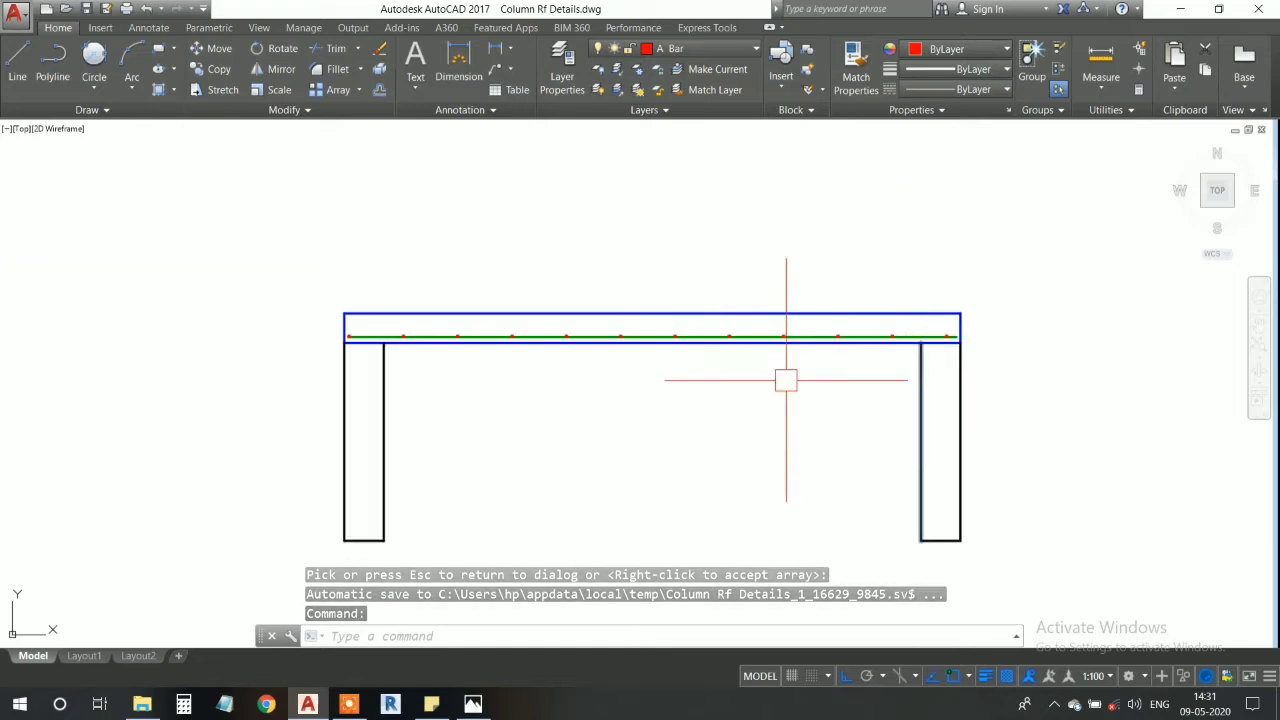
scroll(440, 347, up, 6)
middle_drag(571, 346, 714, 423)
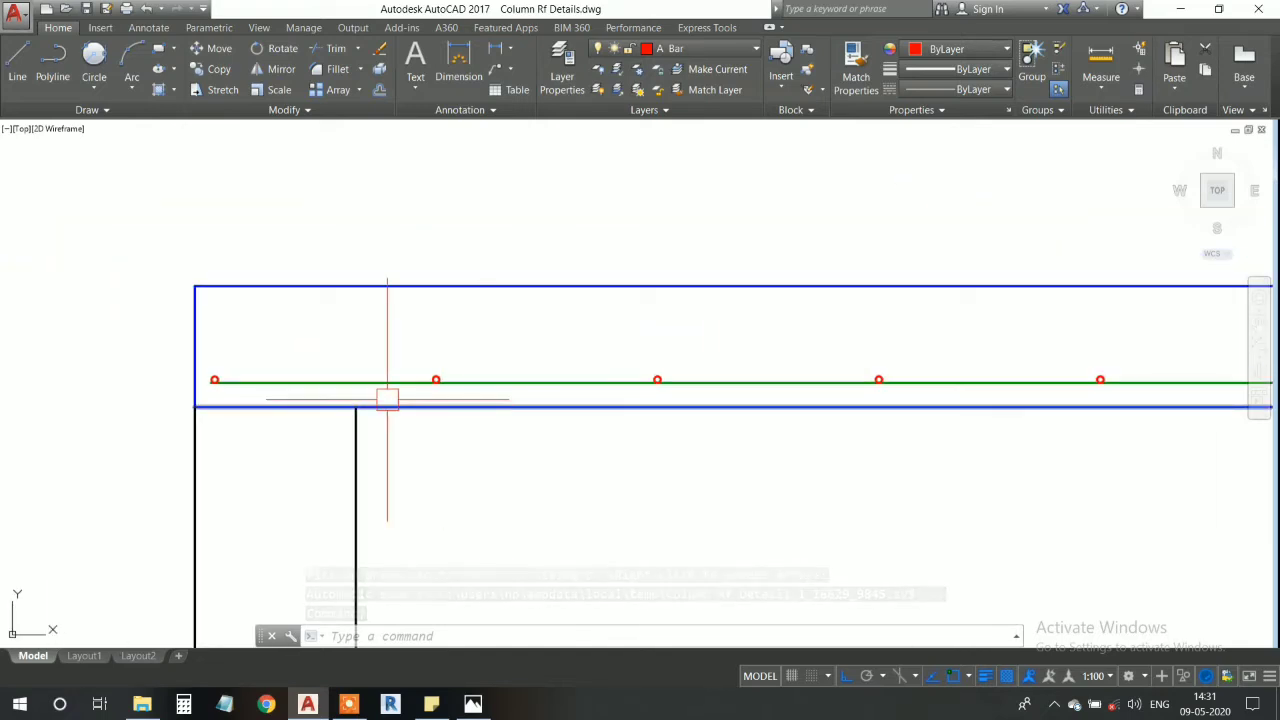
scroll(265, 395, up, 4)
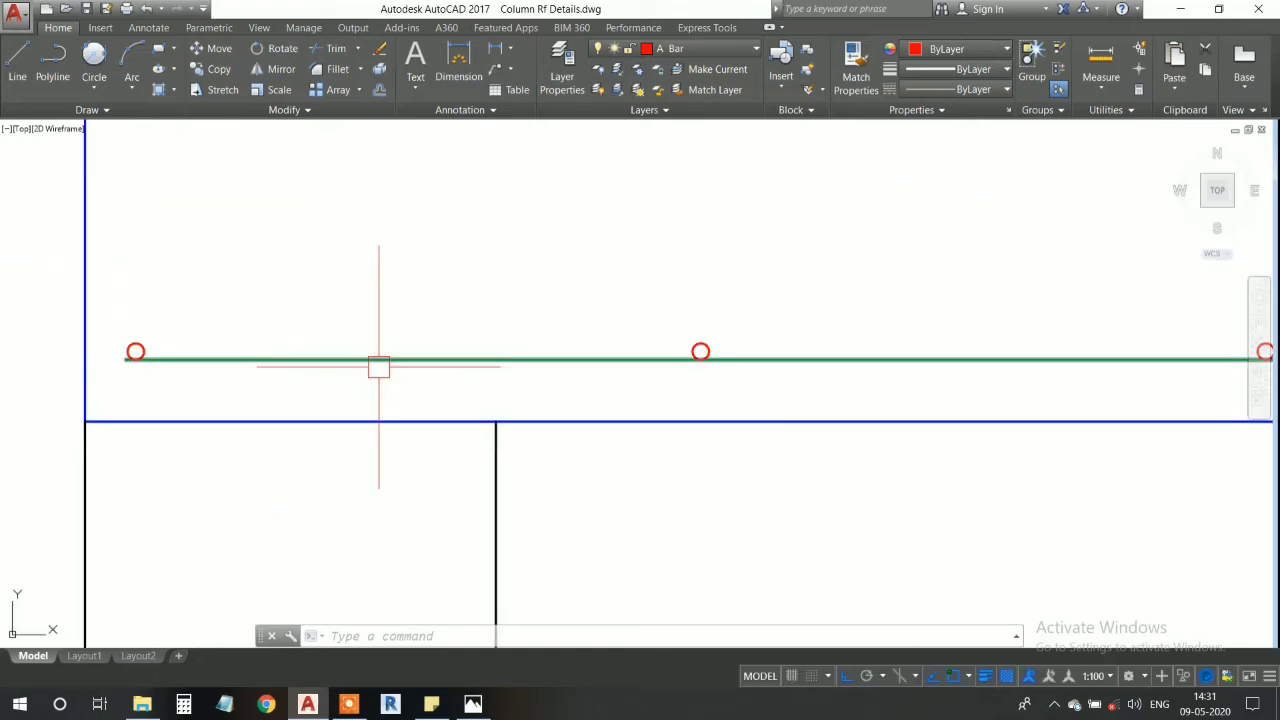
scroll(415, 368, down, 2)
scroll(444, 373, down, 4)
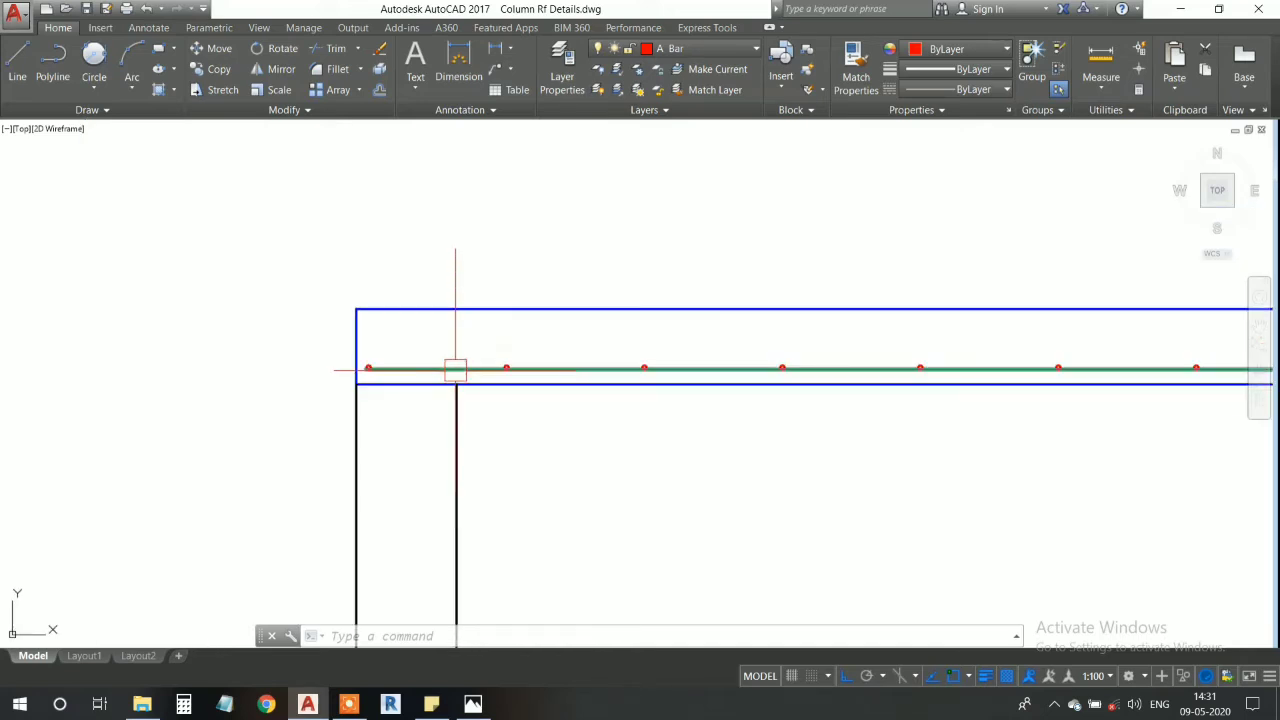
scroll(462, 380, up, 6)
scroll(660, 395, up, 6)
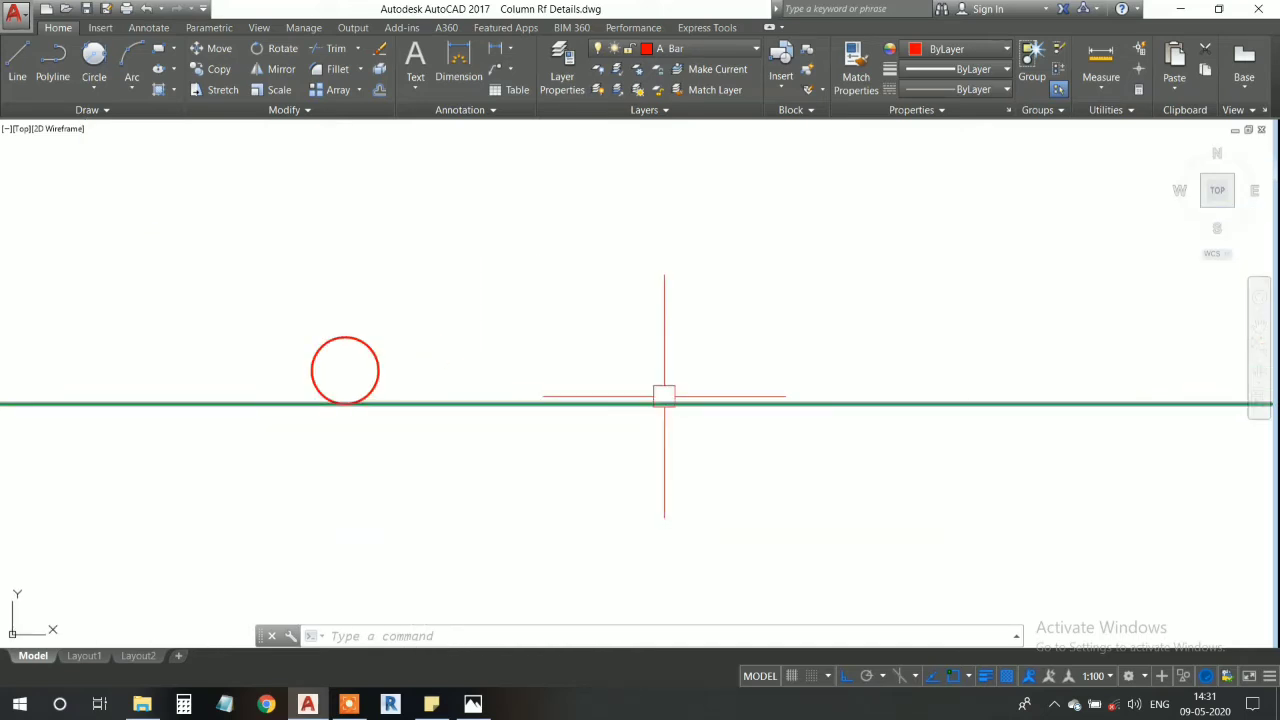
scroll(405, 340, down, 8)
scroll(406, 341, down, 4)
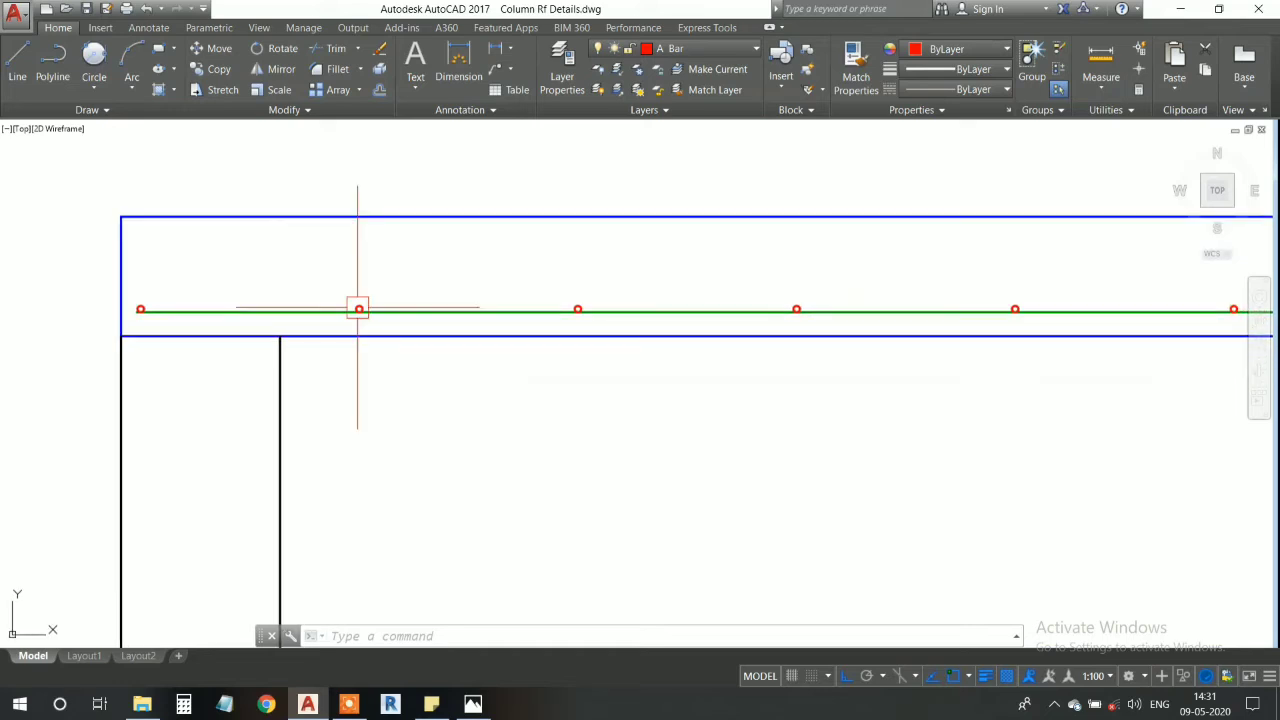
scroll(397, 277, up, 5)
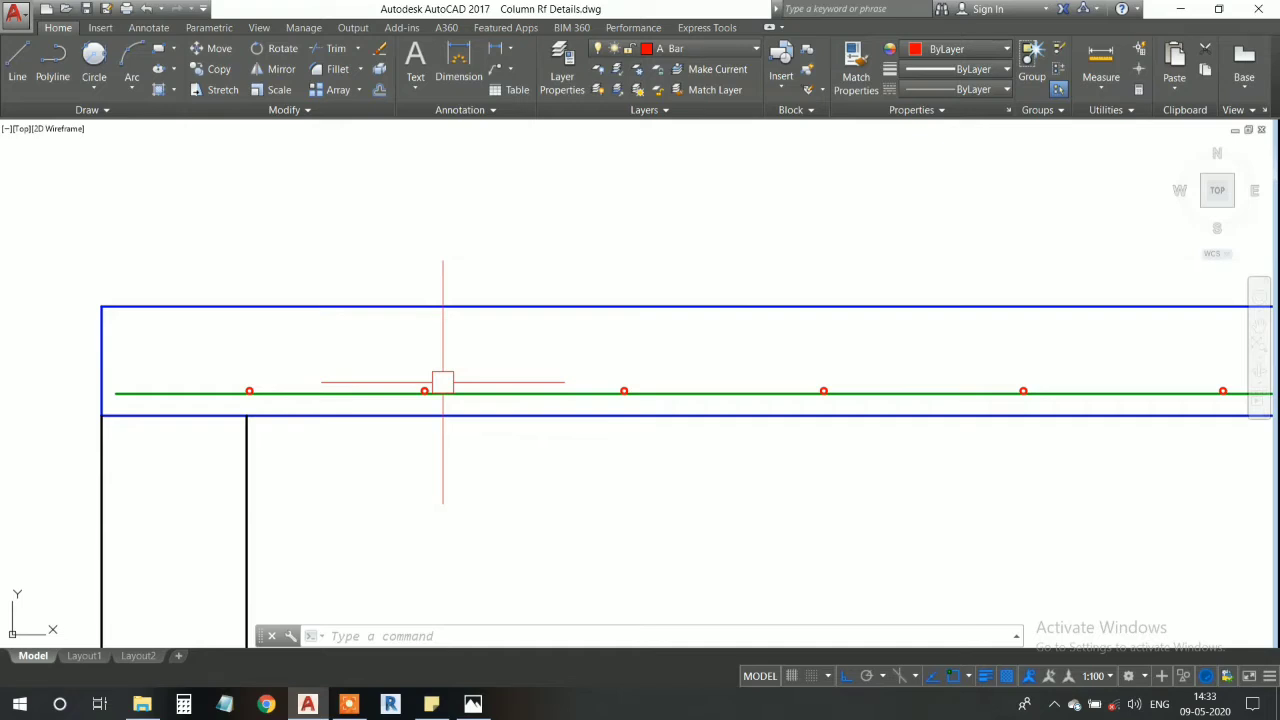
middle_drag(426, 383, 436, 375)
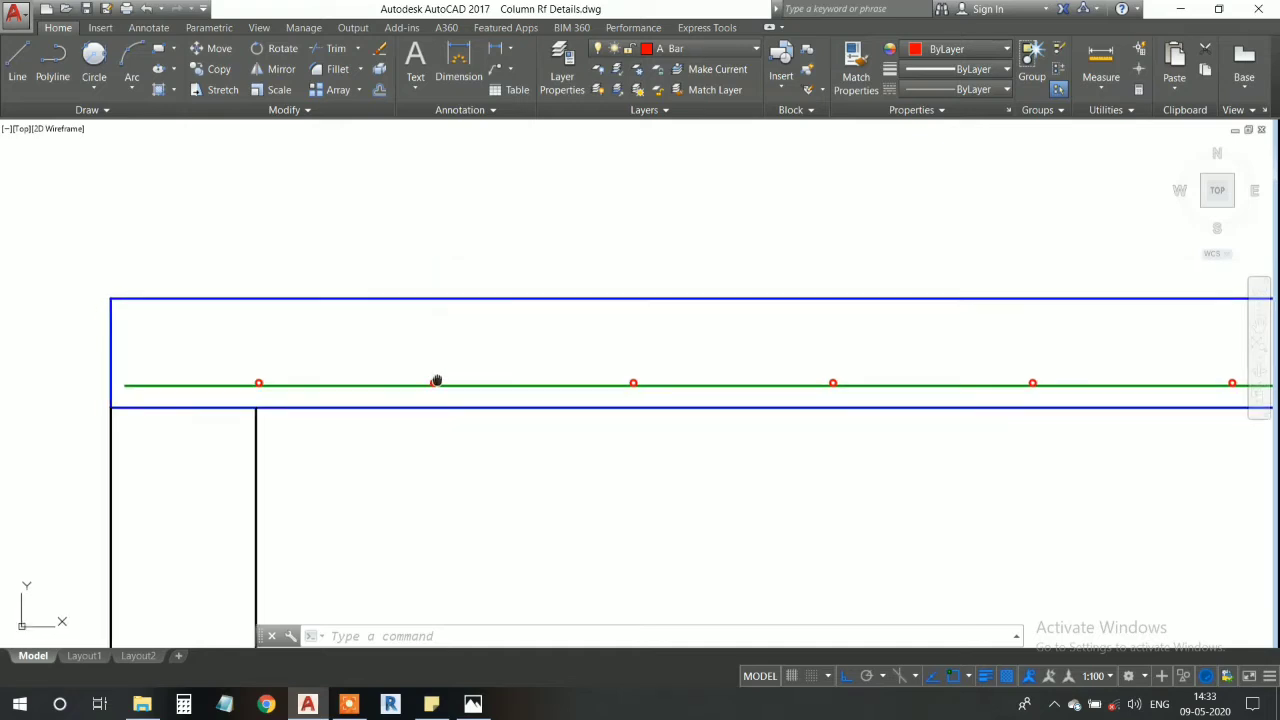
scroll(483, 349, down, 2)
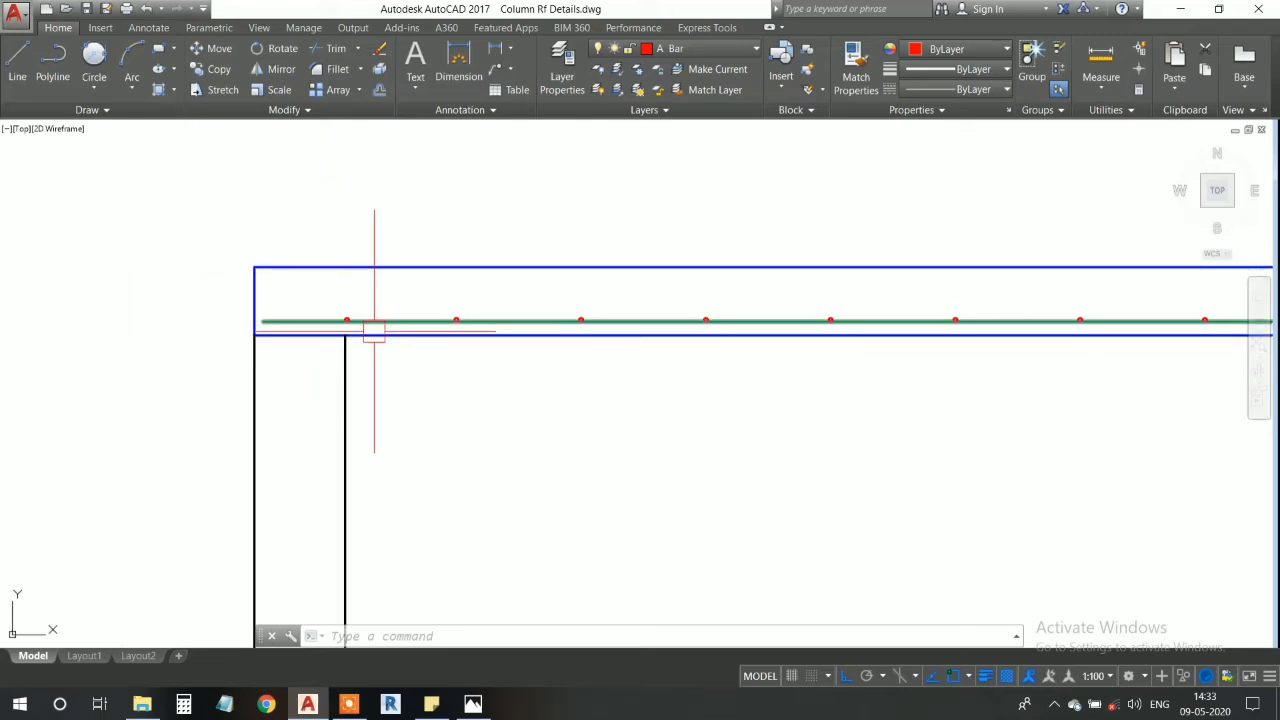
mouse_move(372, 321)
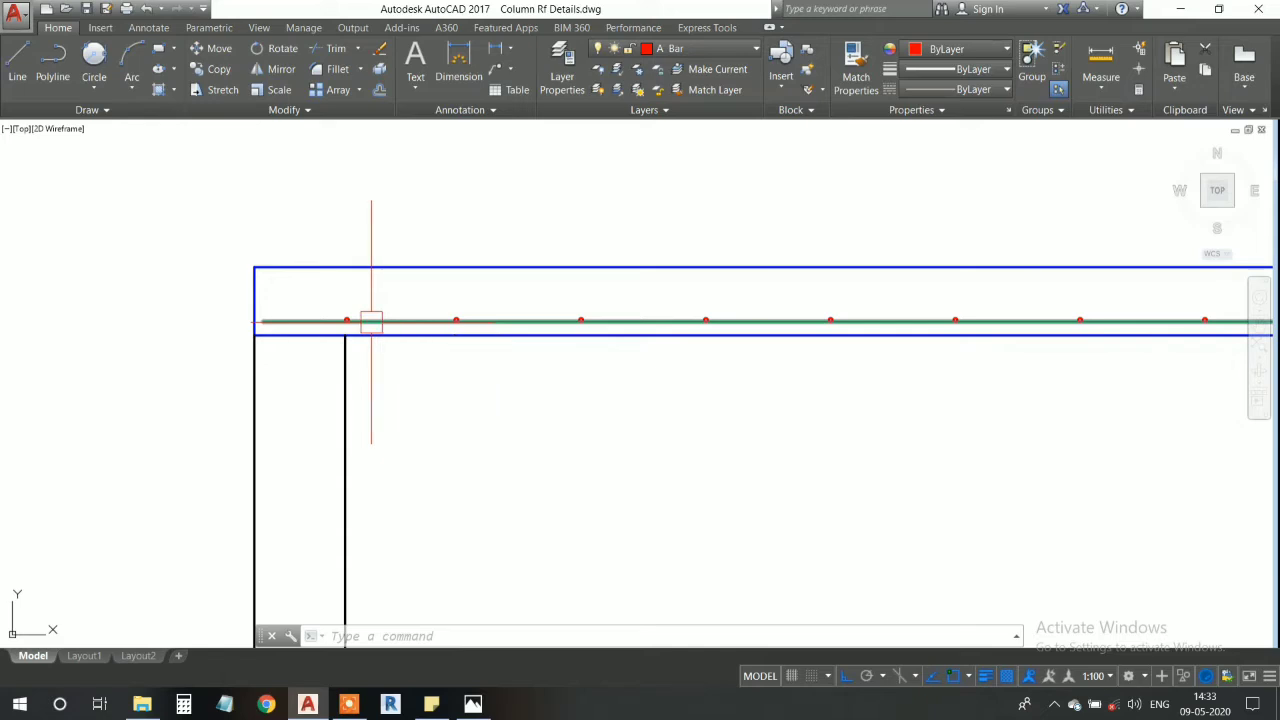
scroll(380, 446, up, 5)
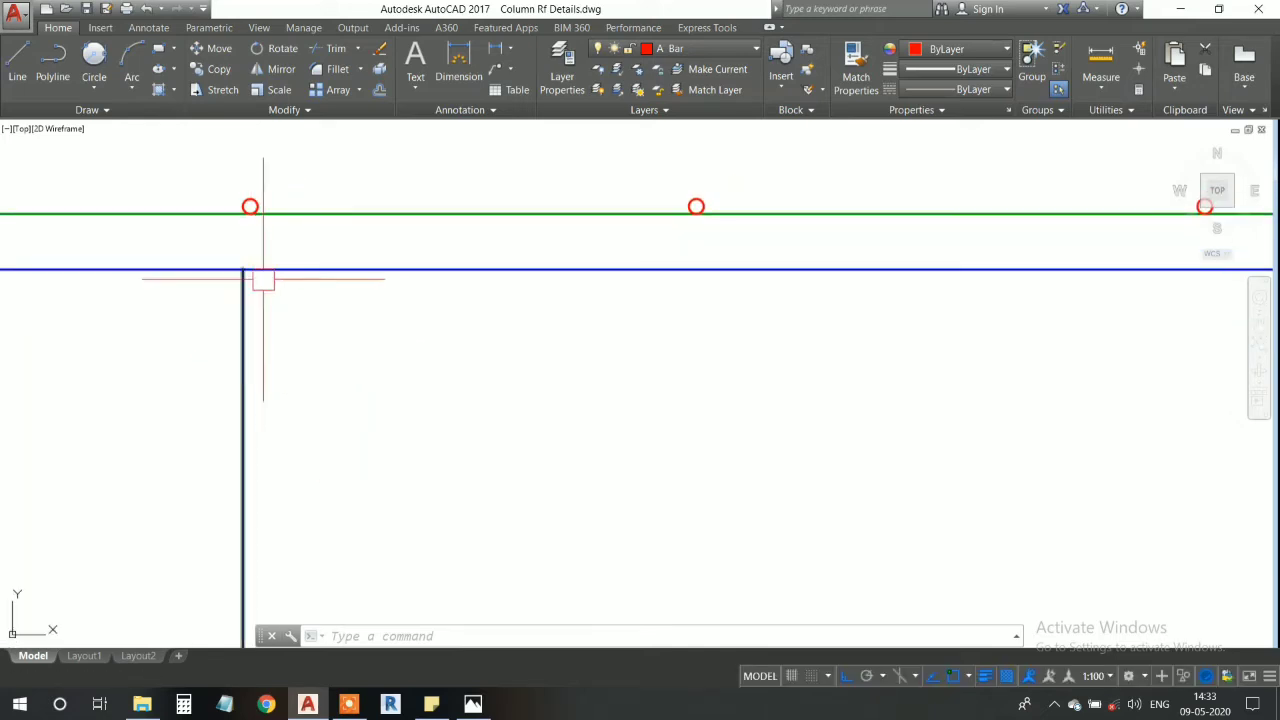
click(17, 66)
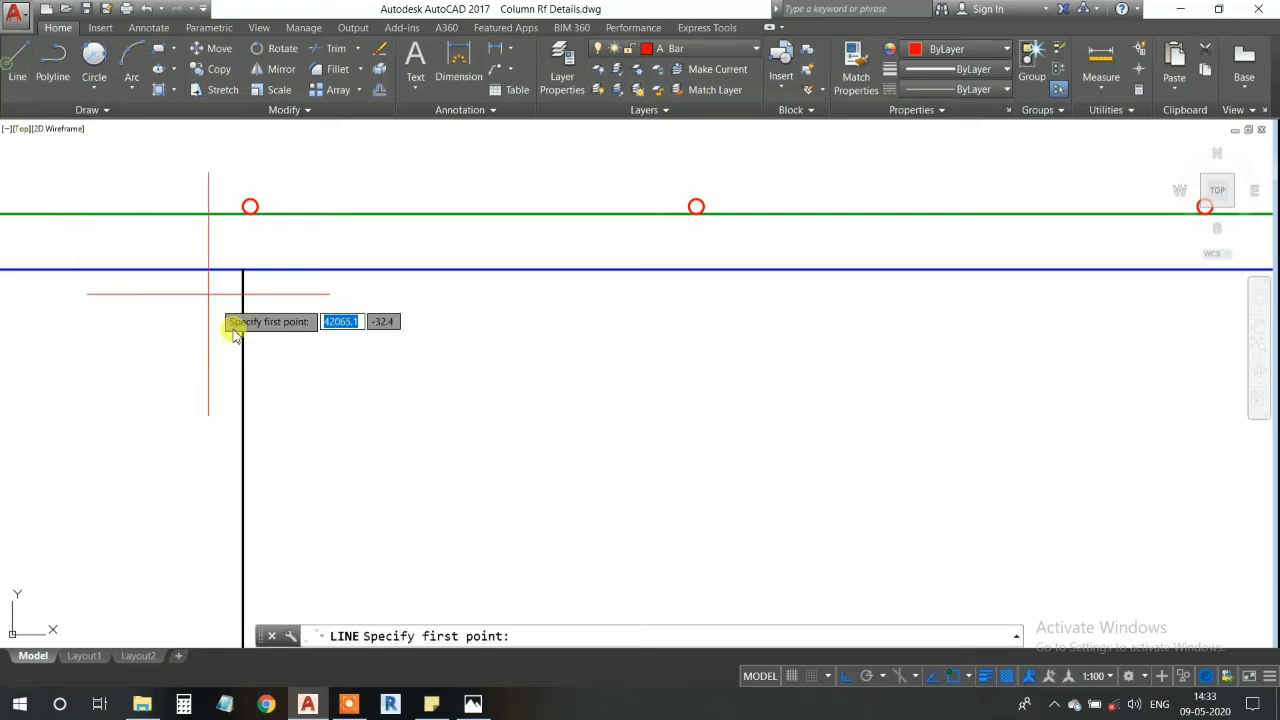
click(243, 269)
middle_drag(243, 269, 153, 281)
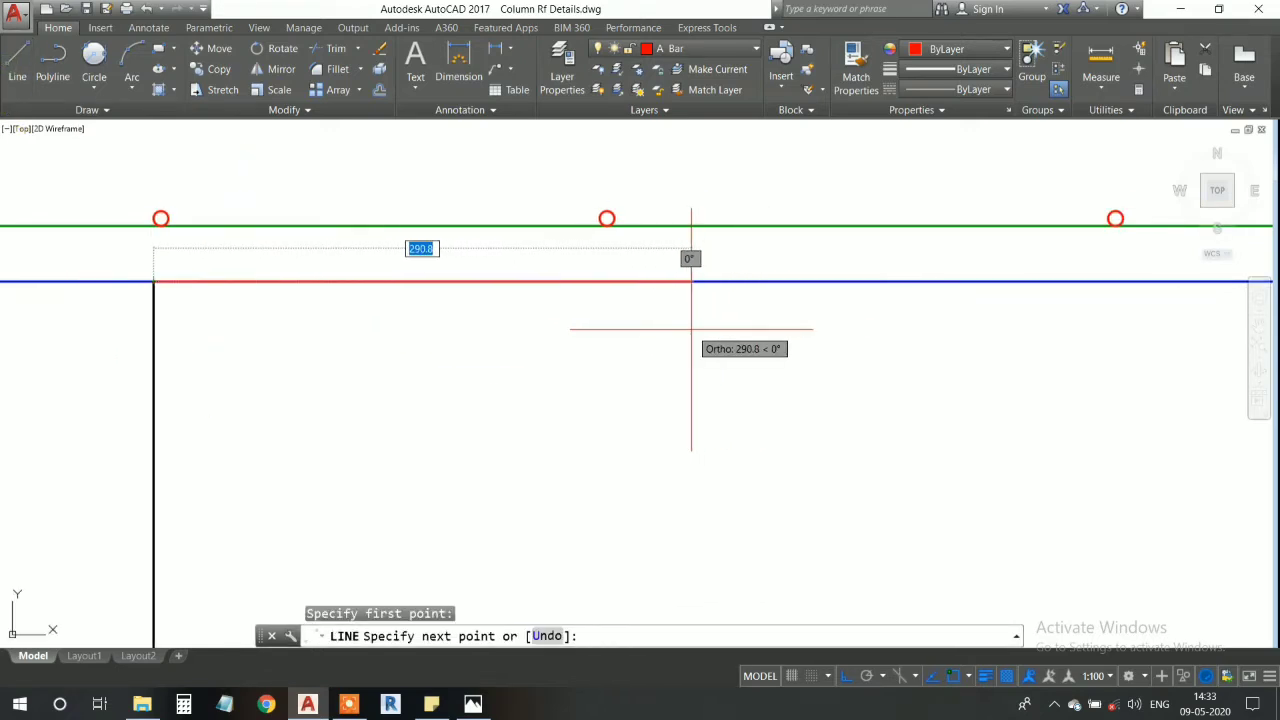
key(Escape)
- Calculate 0.10 times the member's length in Calculator, and close it
scroll(623, 351, down, 4)
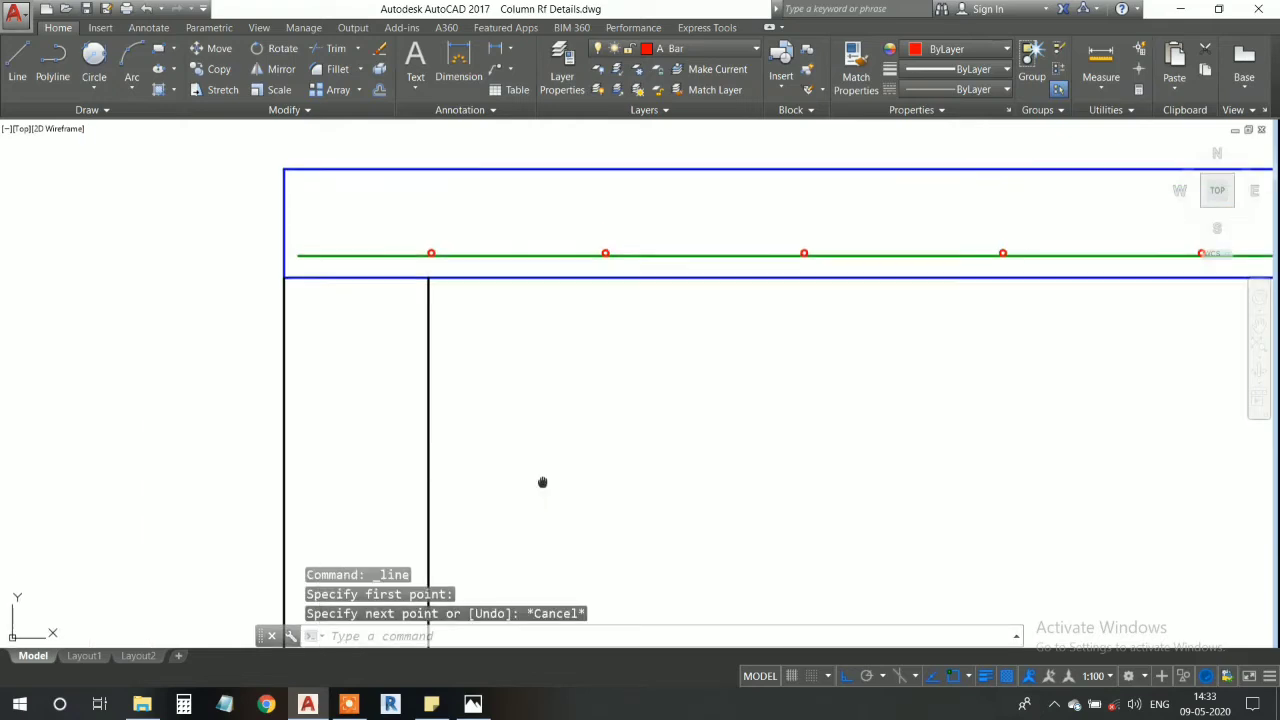
click(184, 703)
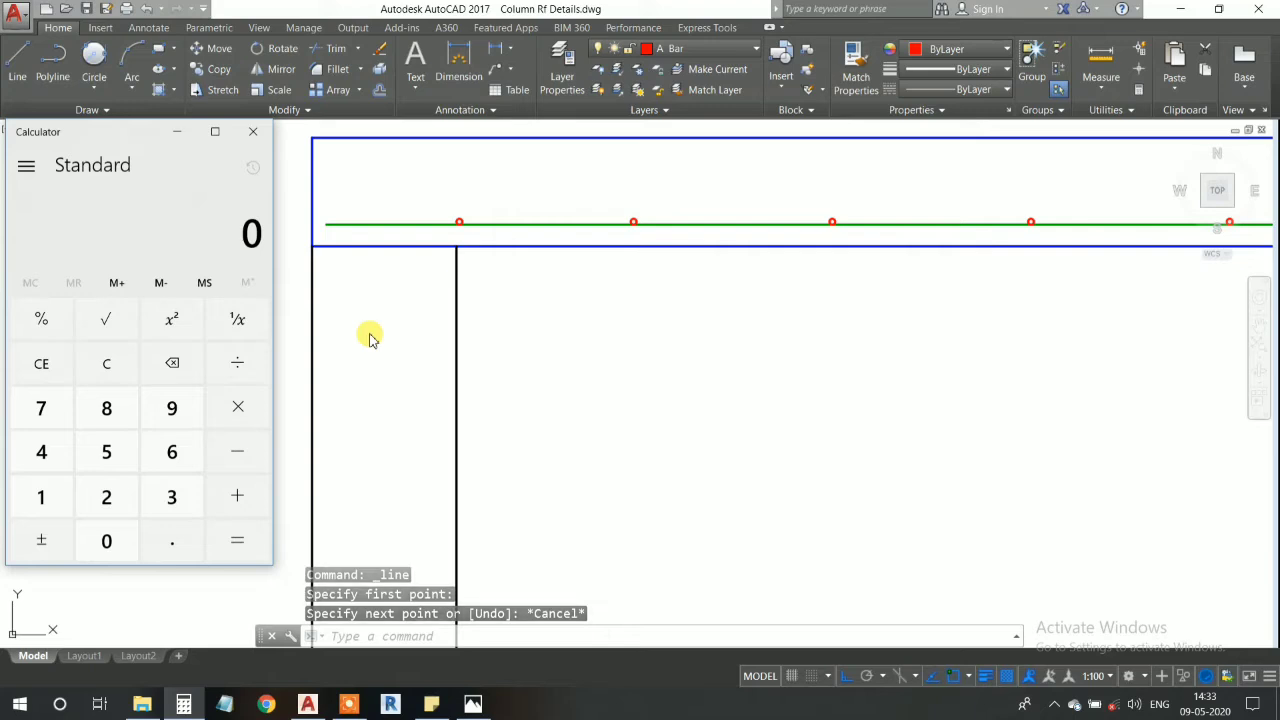
text(0.10)
key(asterisk)
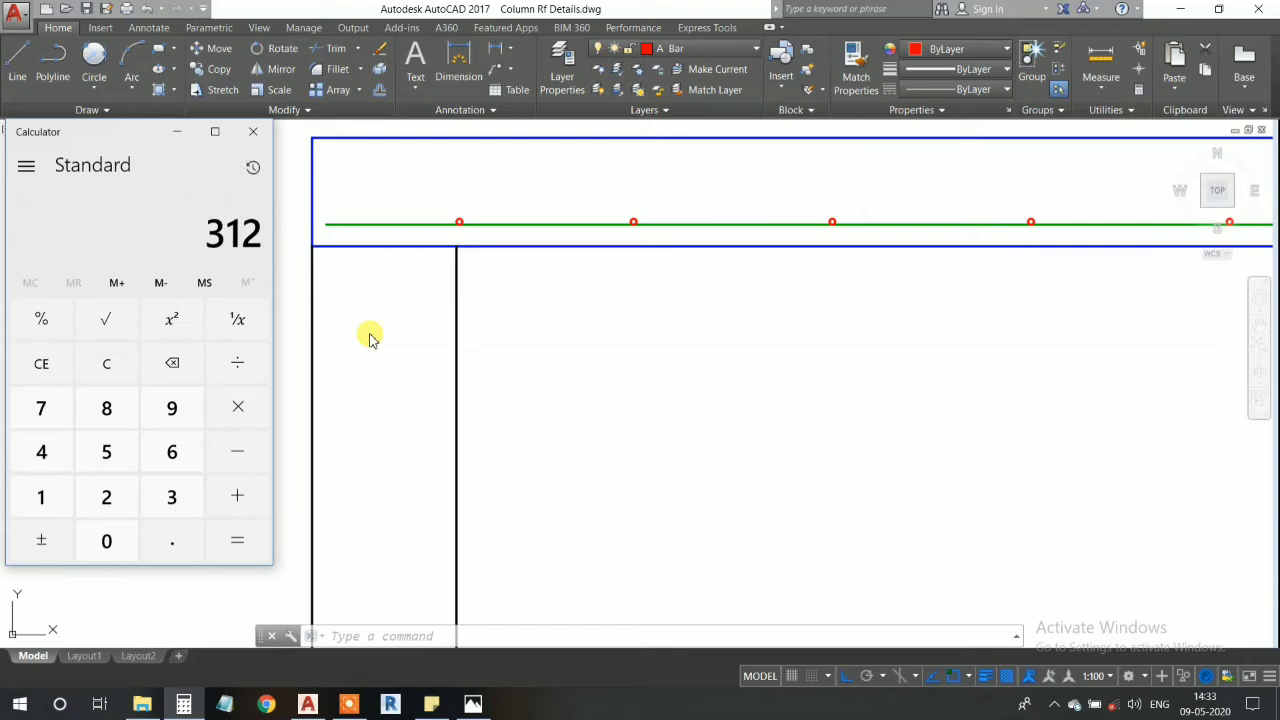
click(254, 136)
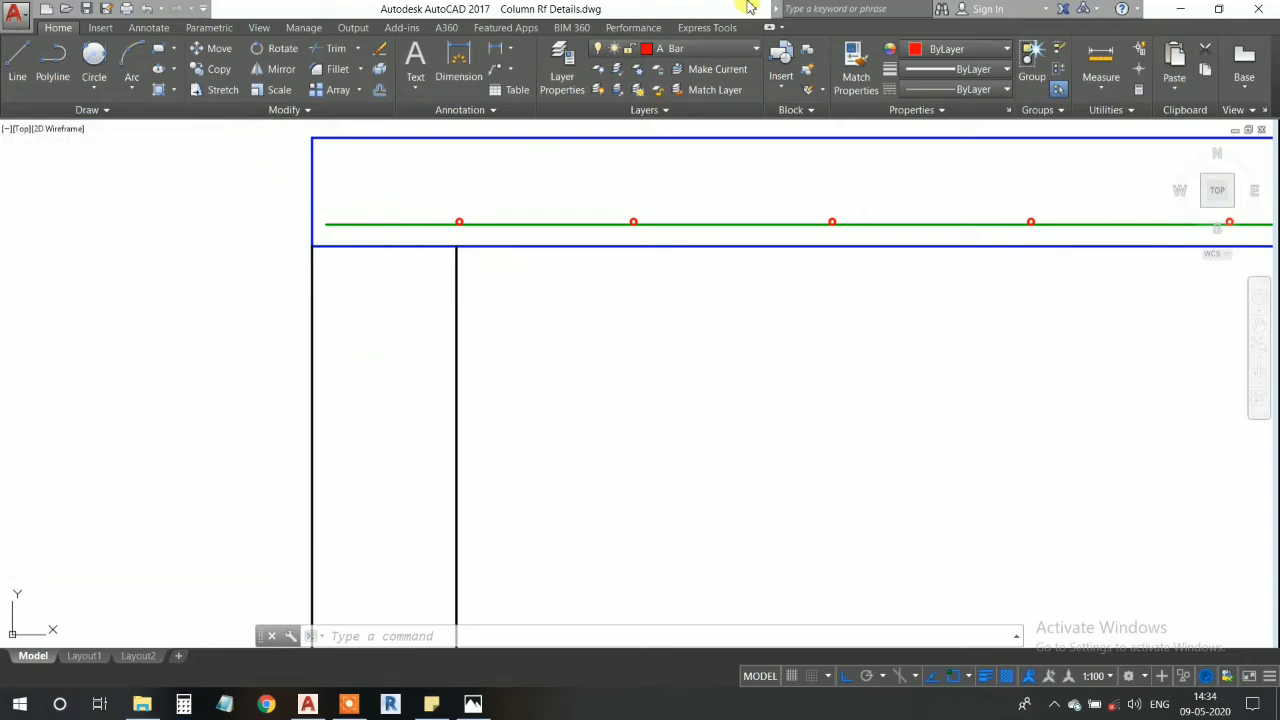
- Make T Rf the current layer and draw a 312 line rightward along the member's underside from the left wall's inner top corner
click(690, 48)
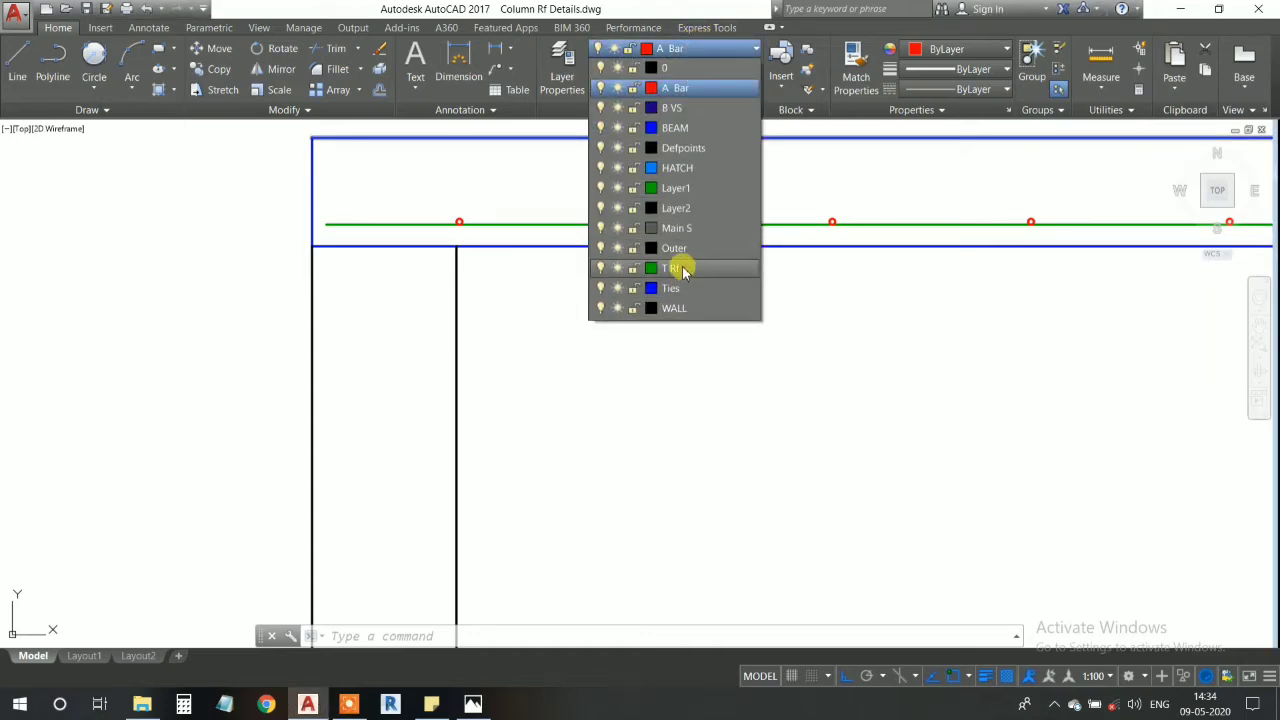
click(670, 268)
click(17, 62)
middle_drag(408, 233, 406, 306)
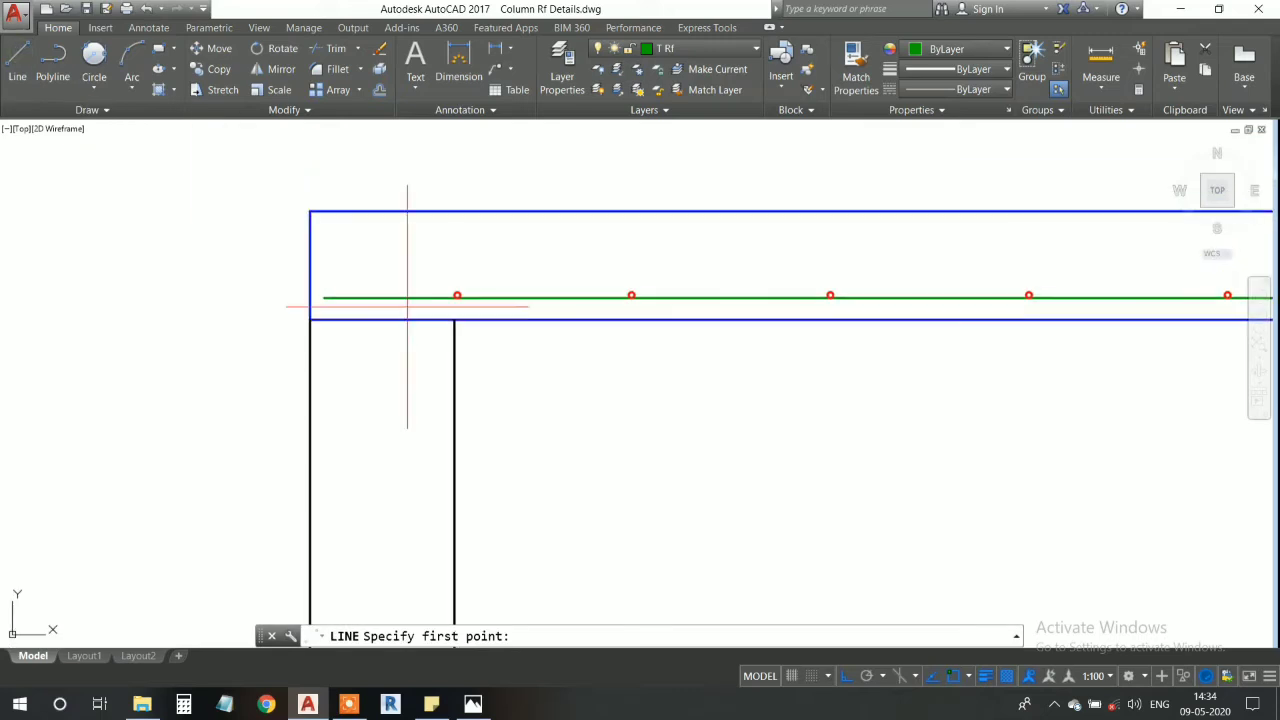
click(454, 320)
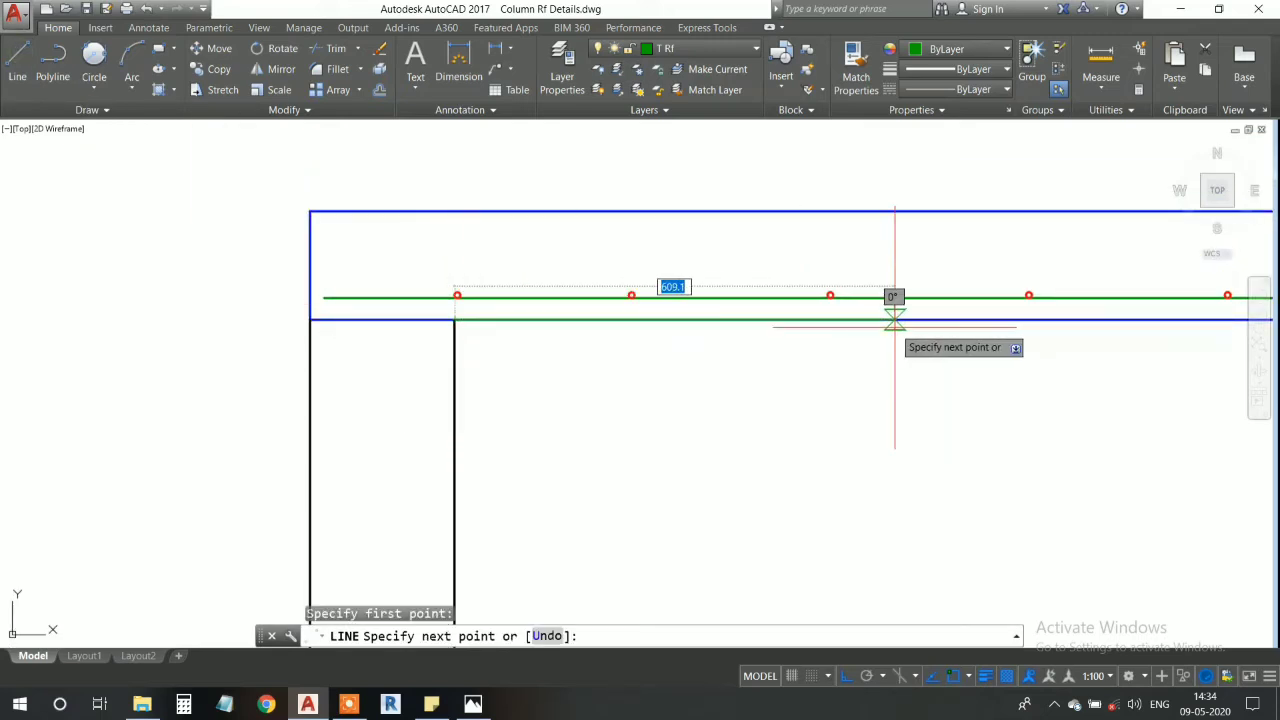
text(312)
key(Return)
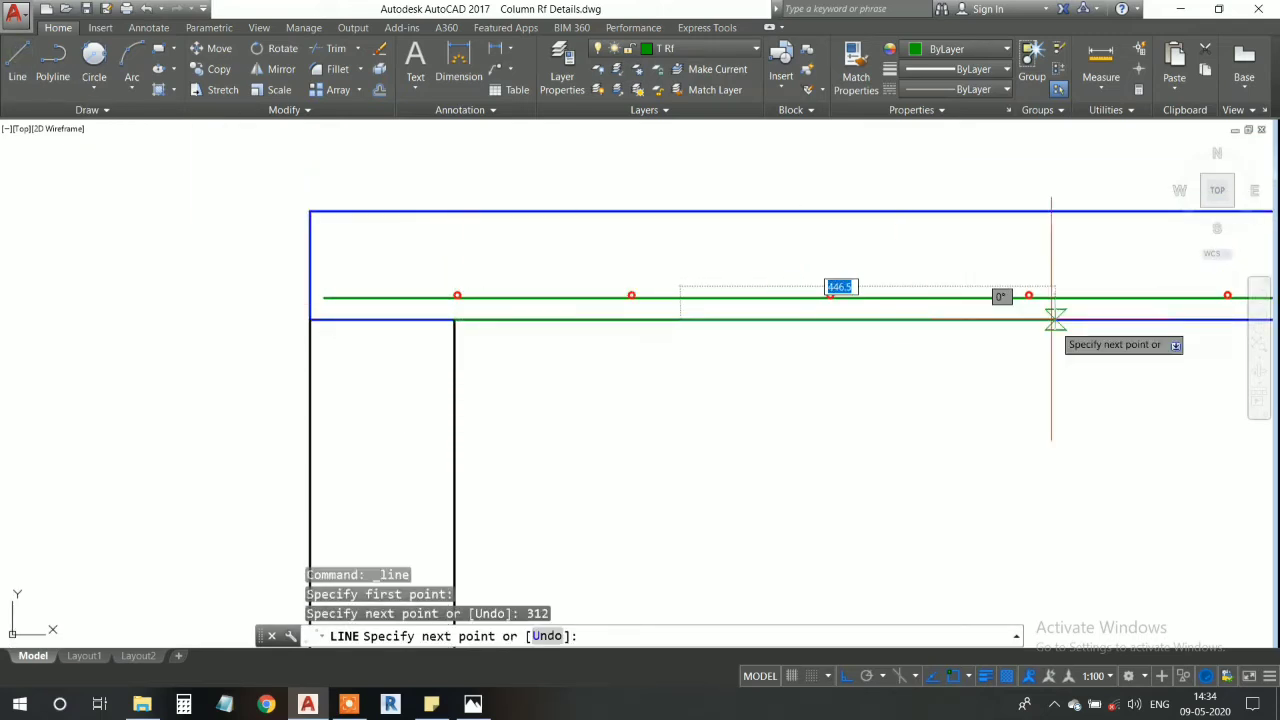
- Continue the line vertically up to the member's top edge and finish it
scroll(677, 188, up, 2)
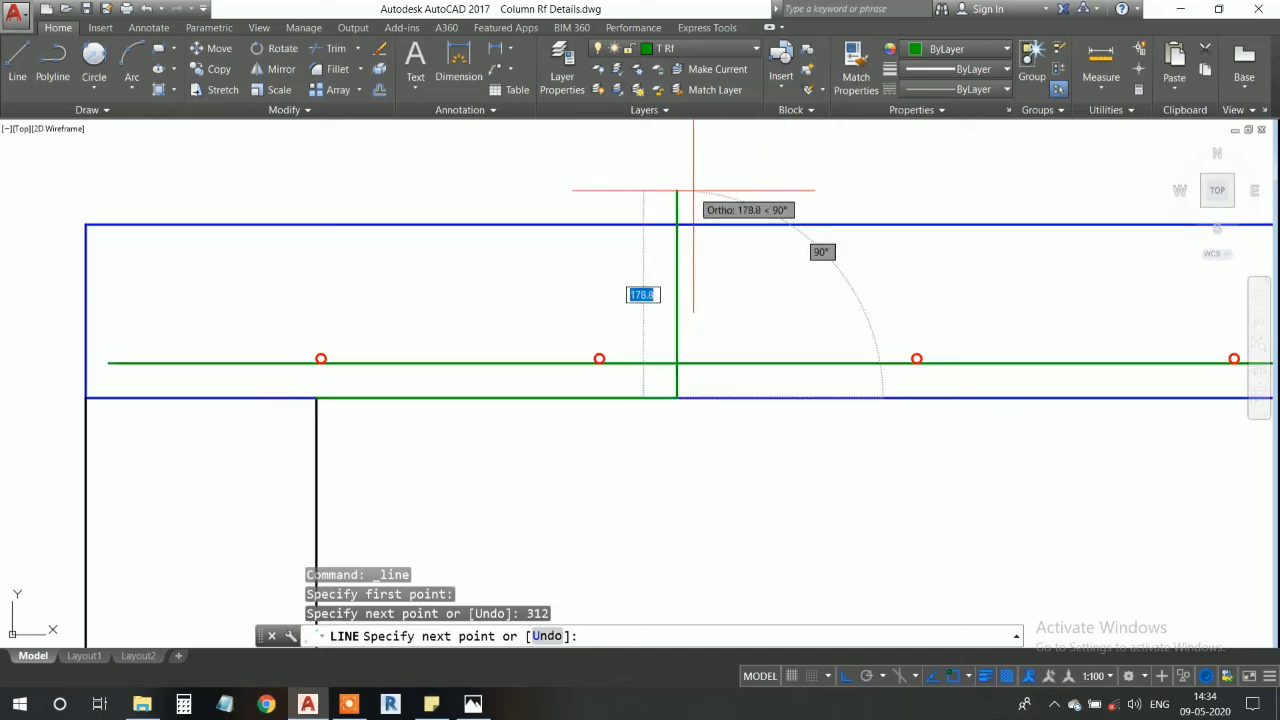
click(677, 225)
key(Return)
scroll(677, 223, down, 3)
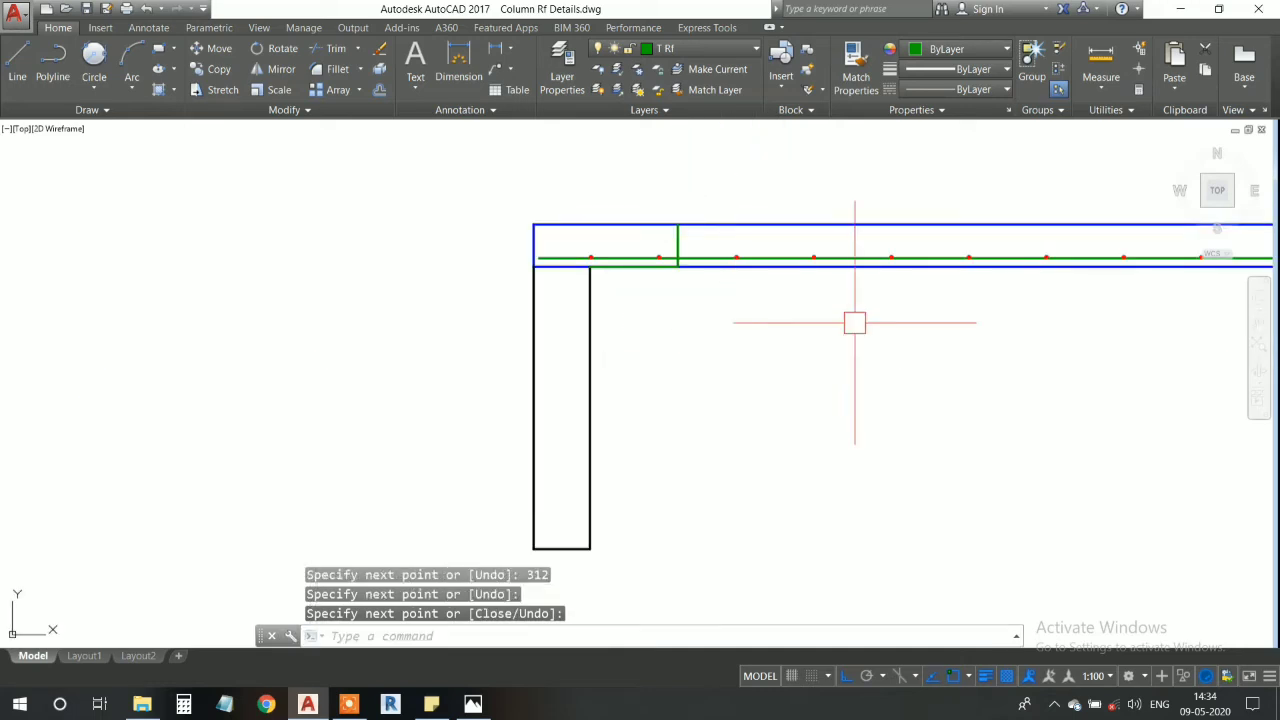
middle_drag(950, 276, 484, 329)
scroll(200, 342, up, 1)
middle_drag(214, 345, 328, 360)
scroll(169, 277, up, 4)
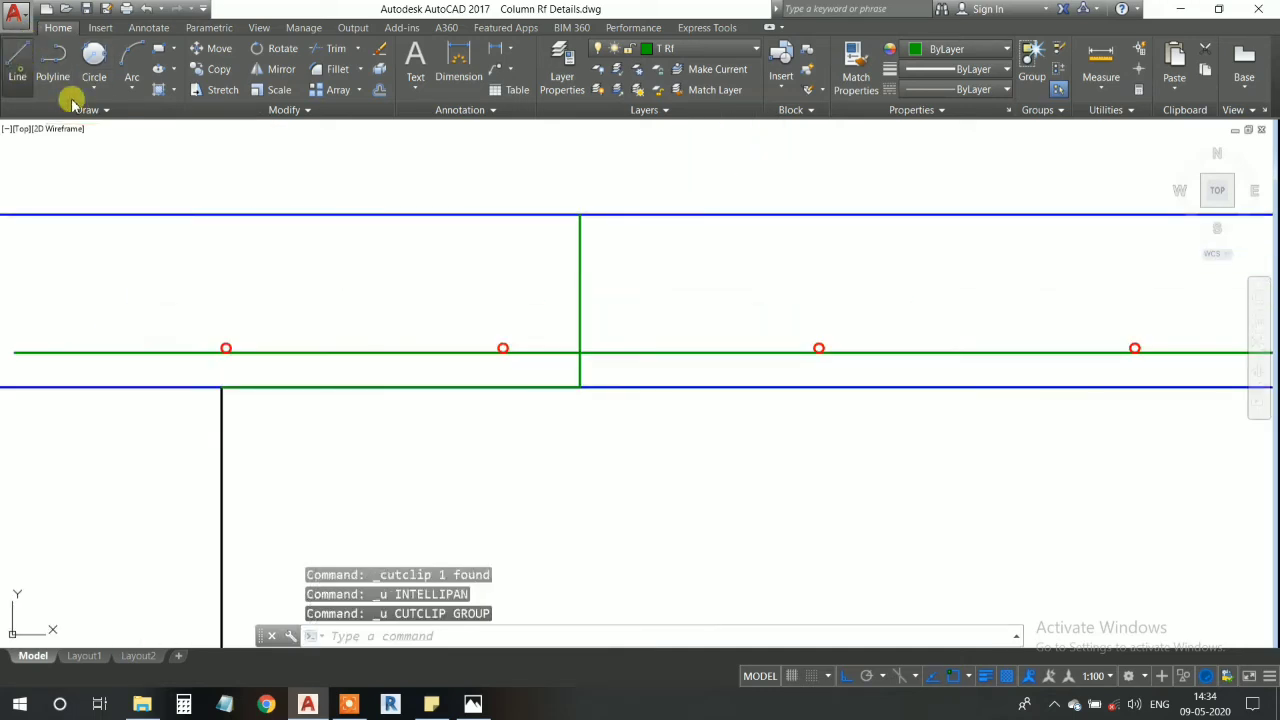
click(17, 62)
middle_drag(589, 422, 636, 460)
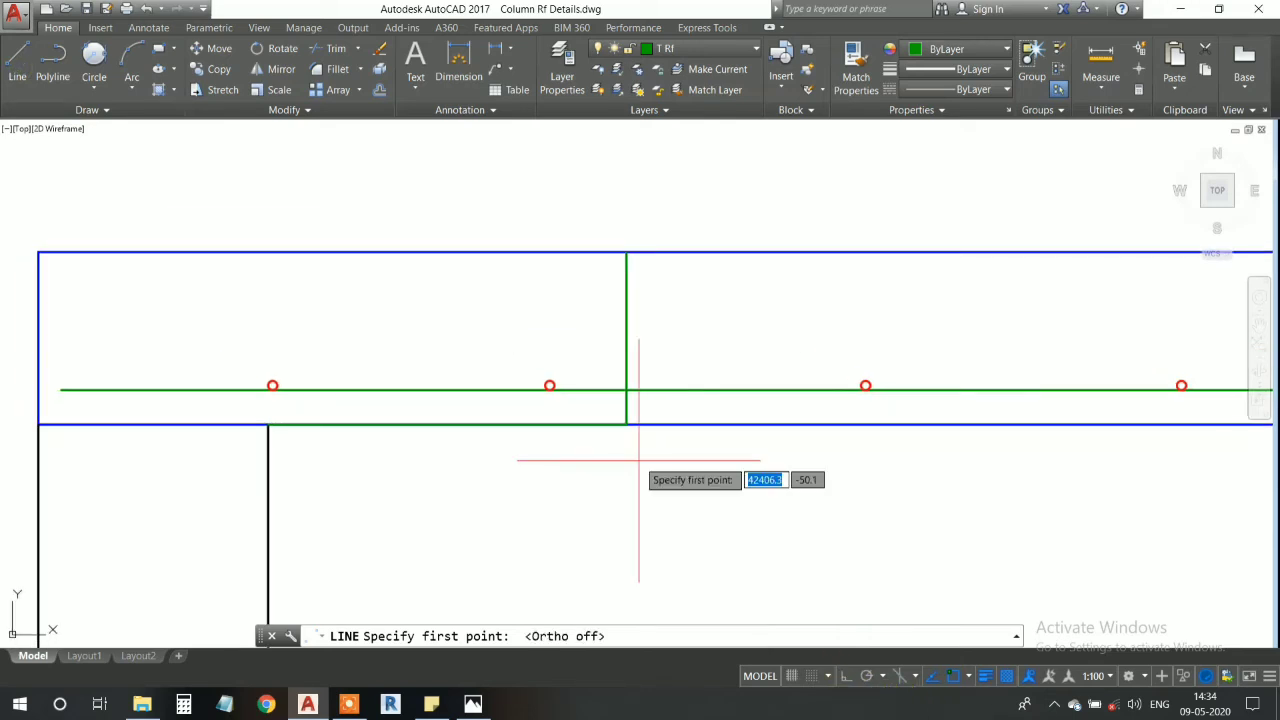
key(Escape)
- Offset the member's top edge 30 downward into the member
click(707, 249)
scroll(707, 395, down, 4)
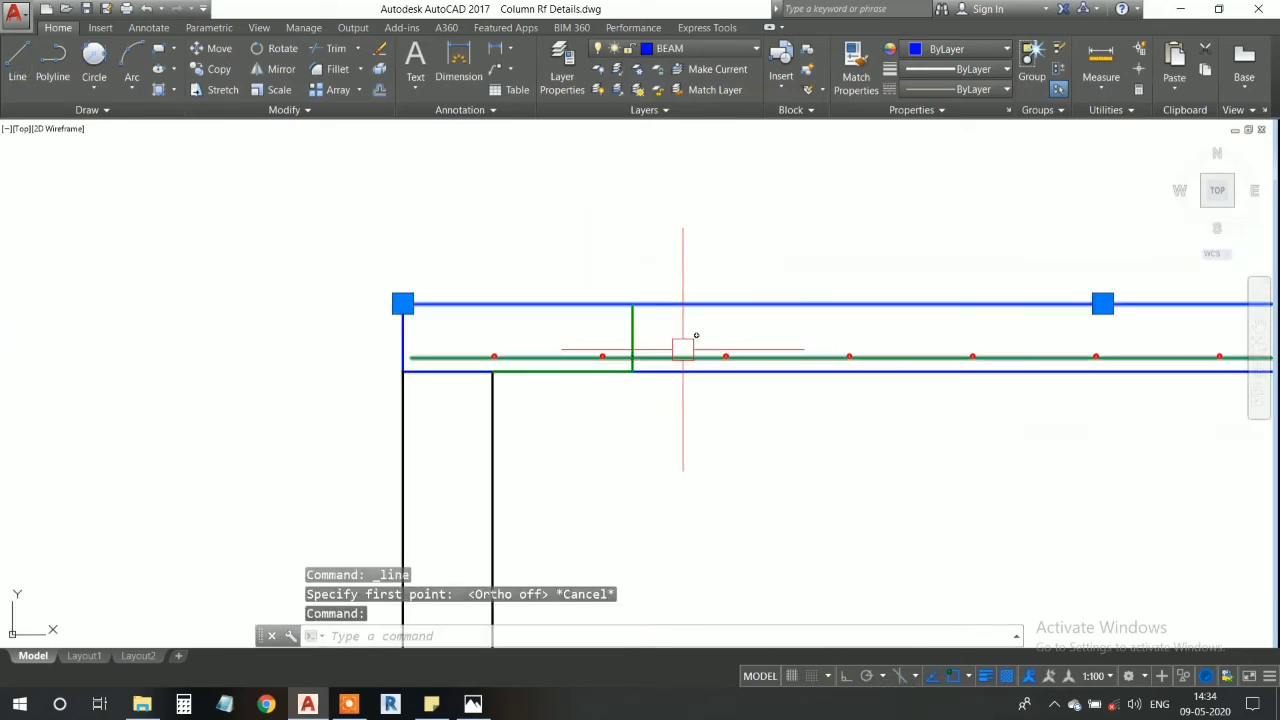
middle_drag(683, 345, 594, 325)
key(Return)
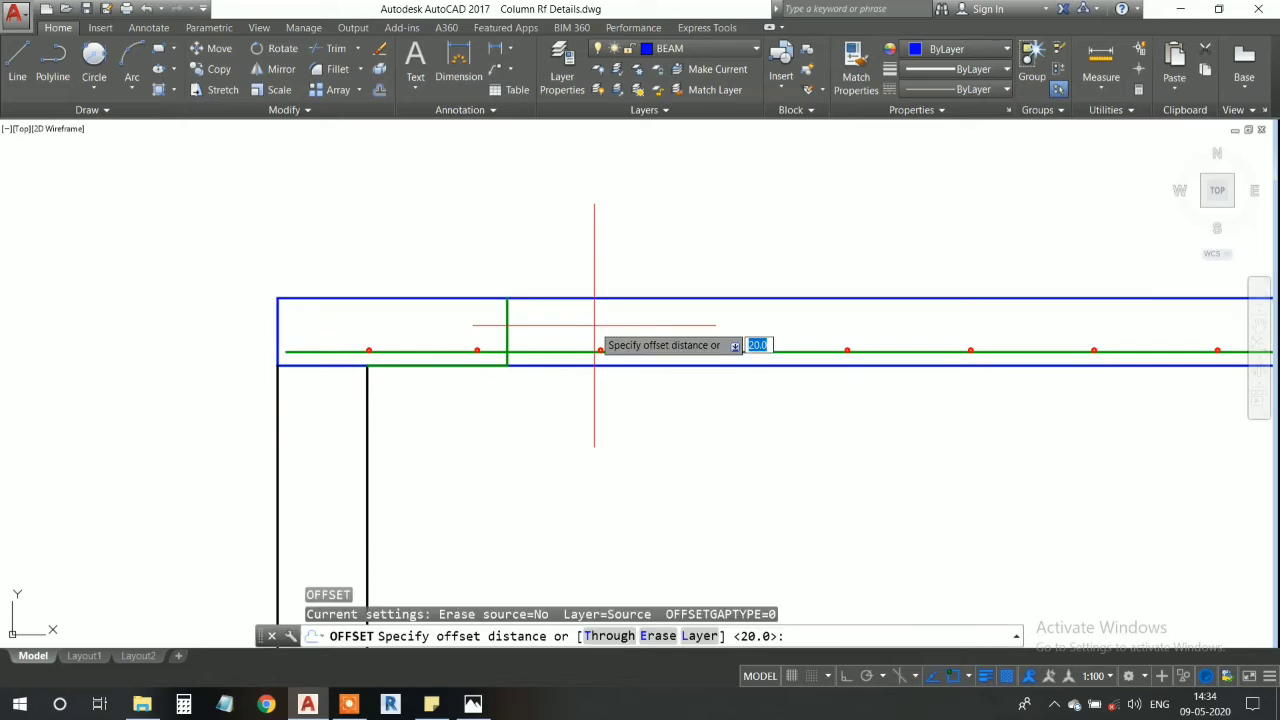
text(30)
key(Return)
click(594, 304)
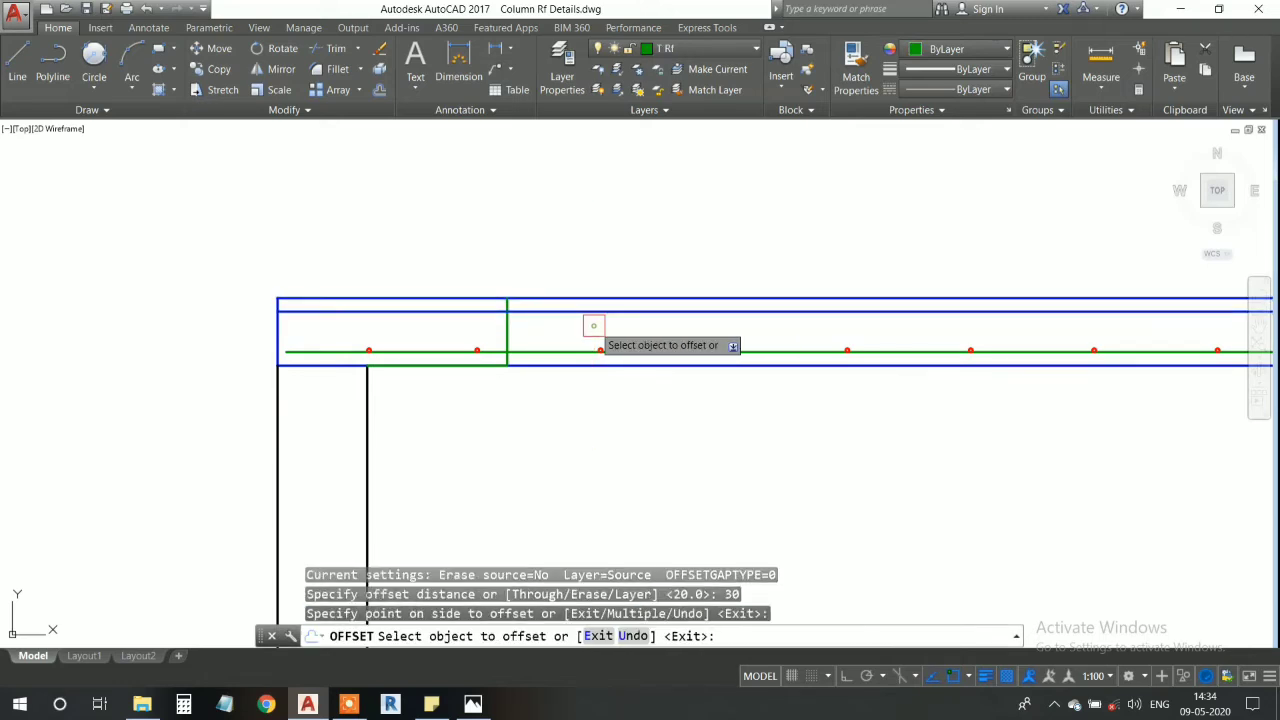
key(Escape)
- Draw a line 50 long at 135° from the intersection of the vertical construction line and the green main bar
scroll(302, 327, up, 4)
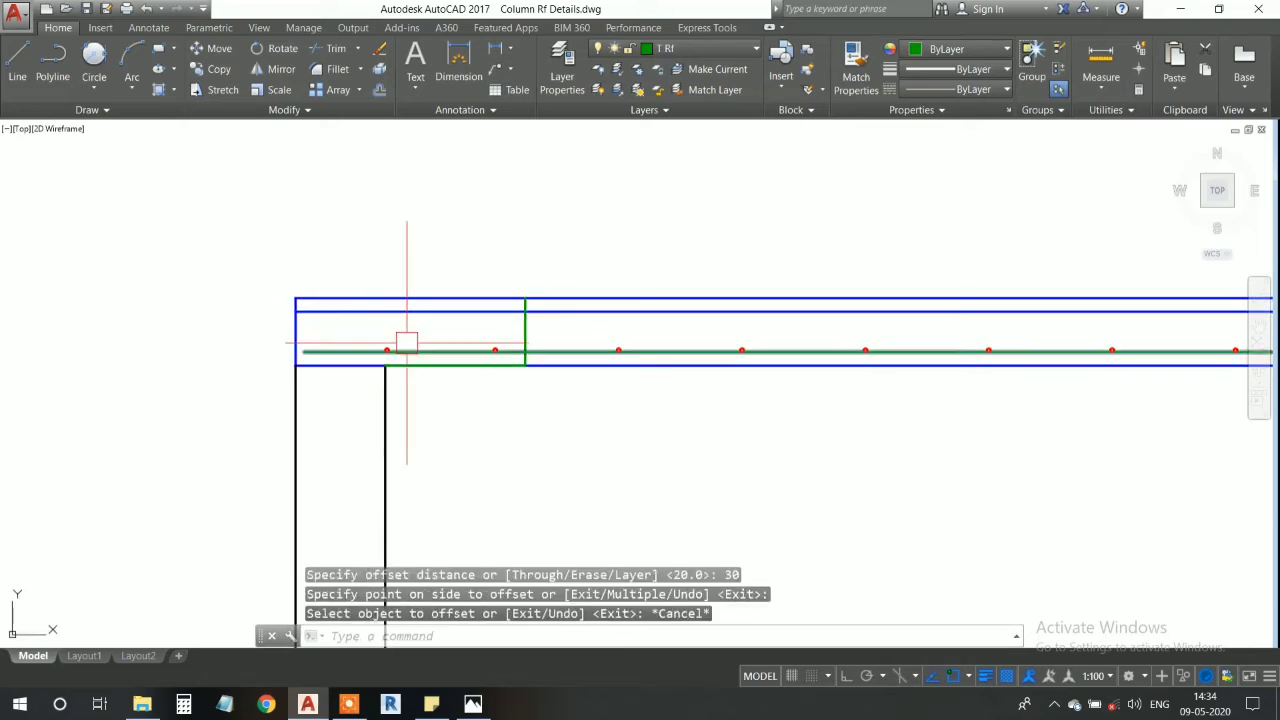
middle_drag(623, 397, 557, 404)
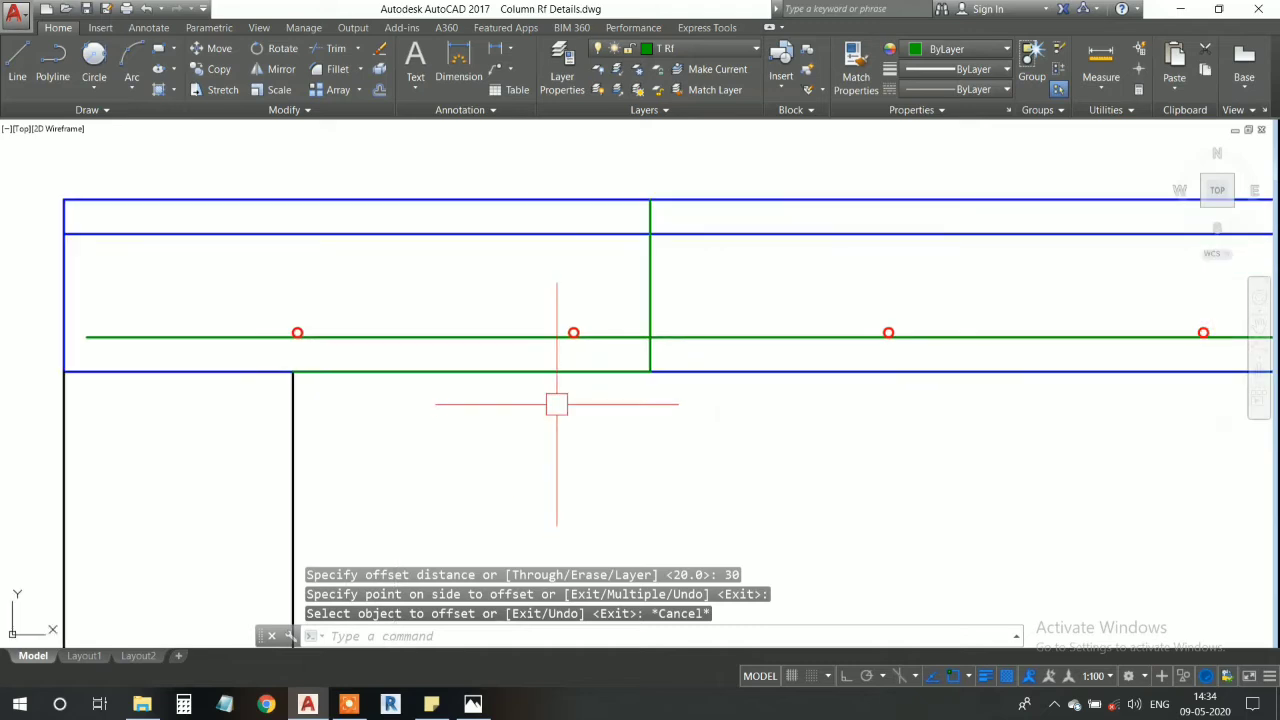
middle_drag(552, 285, 551, 331)
scroll(615, 424, up, 2)
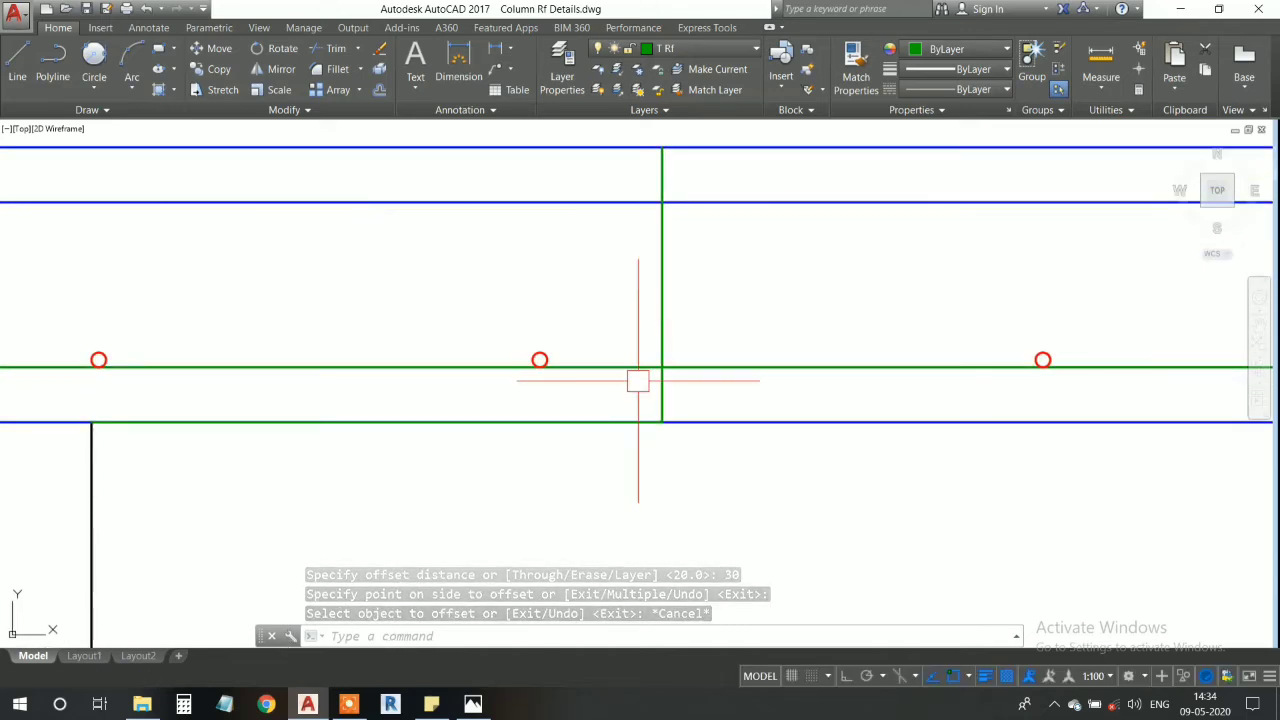
click(15, 66)
click(662, 368)
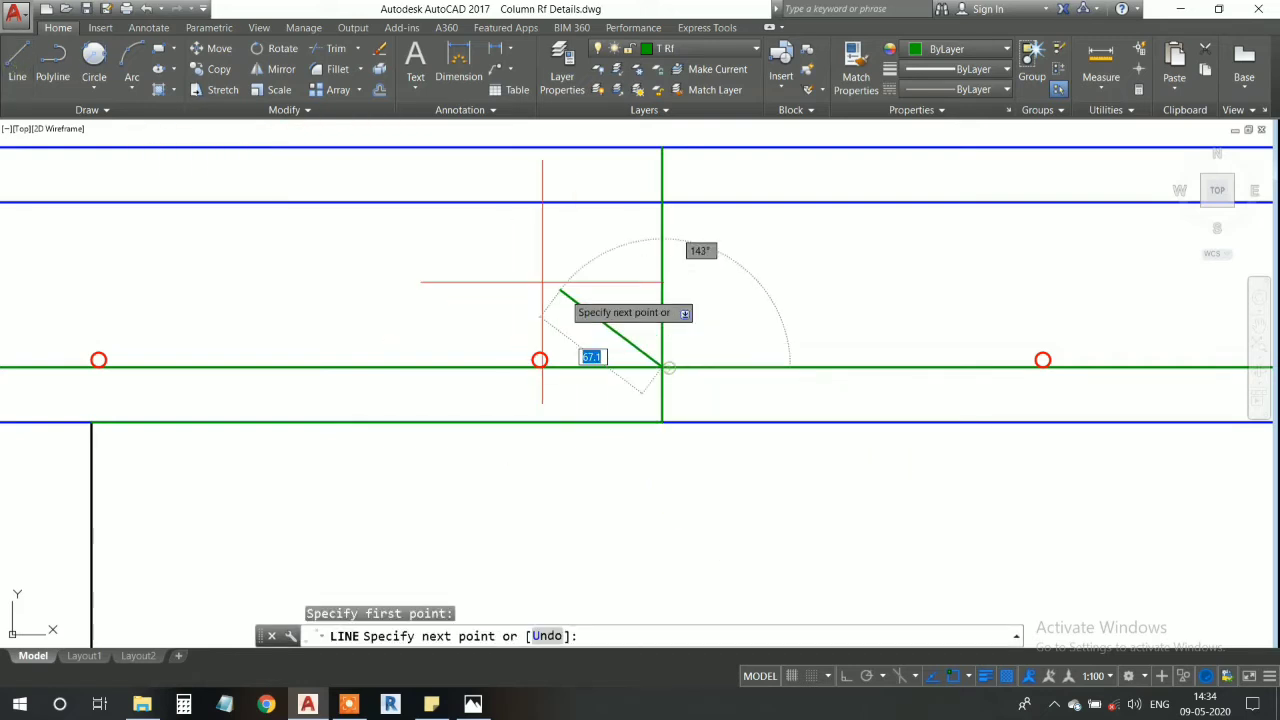
middle_drag(430, 278, 496, 328)
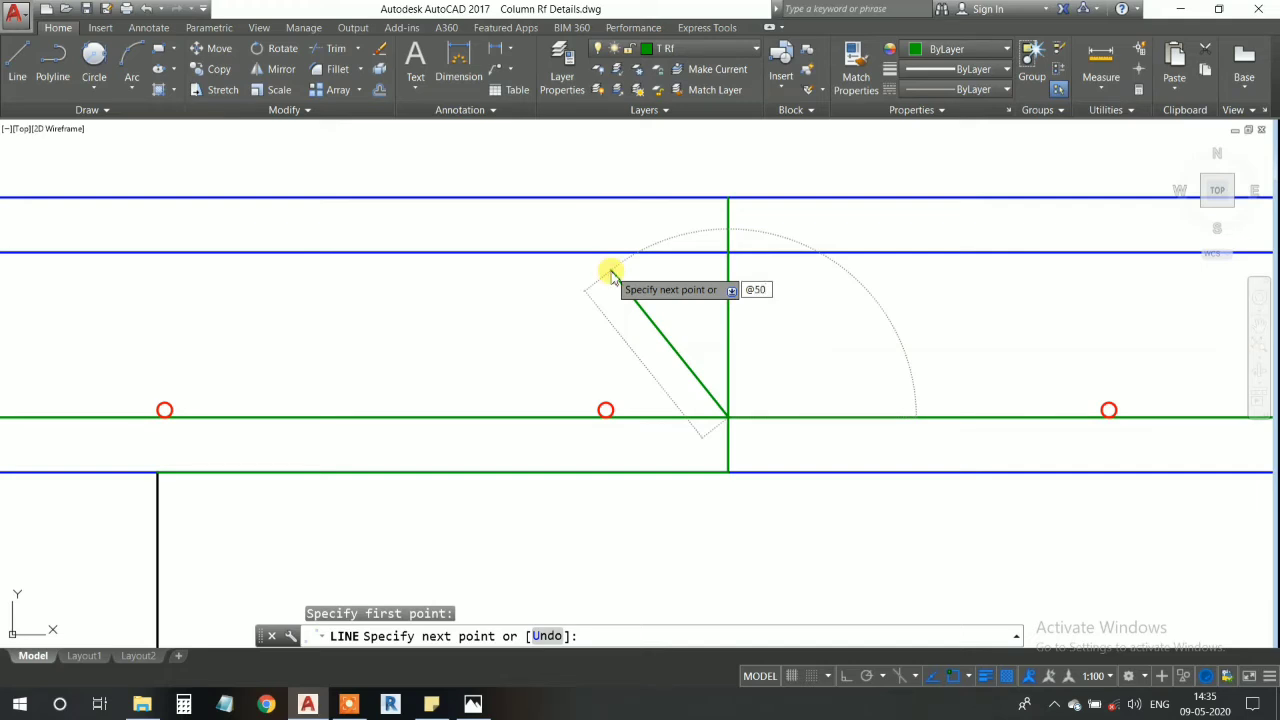
key(Tab)
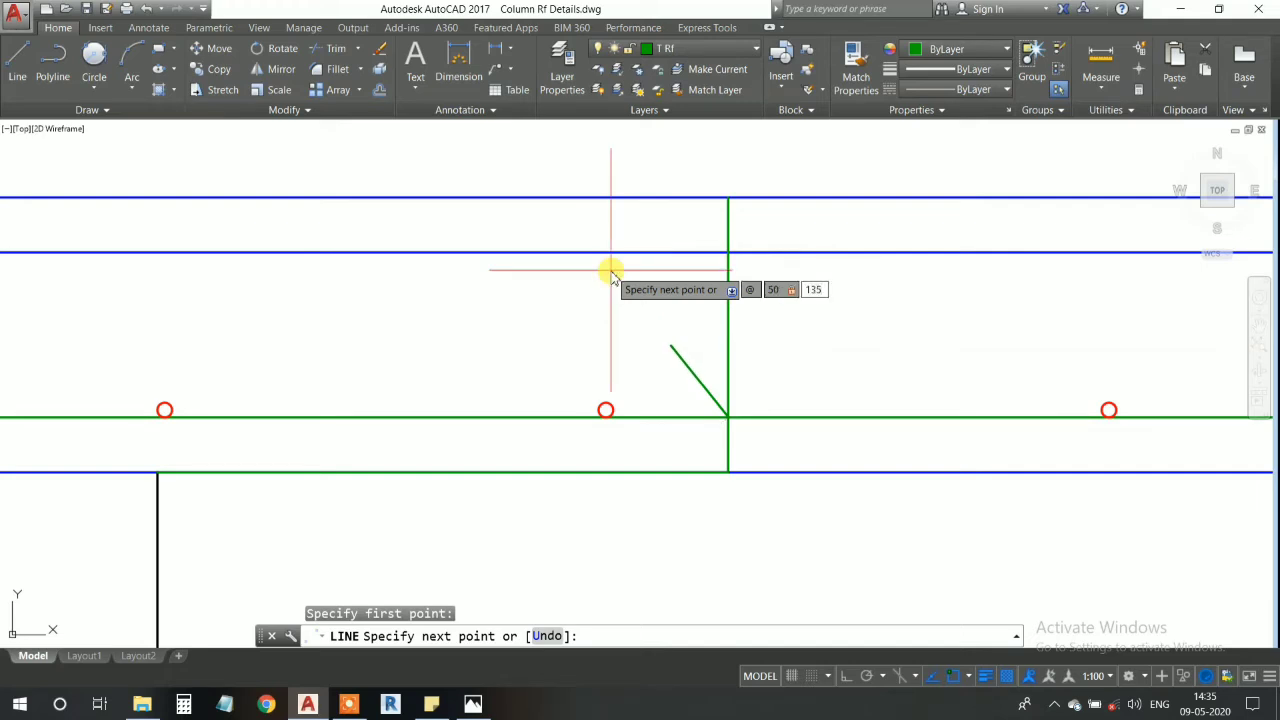
text(135)
key(Return)
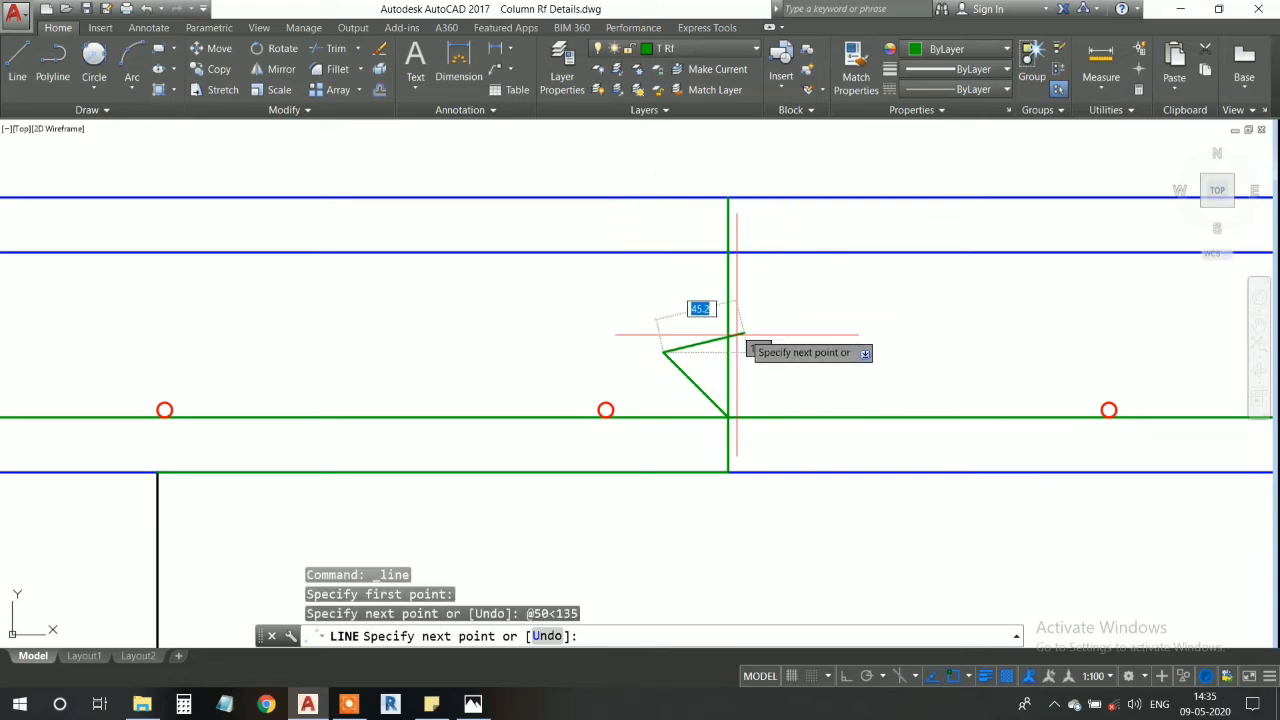
key(Escape)
- Delete the vertical construction line and the green construction line along the member's underside
scroll(684, 378, up, 6)
scroll(683, 377, down, 2)
mouse_move(683, 377)
middle_down()
mouse_move(649, 283)
mouse_move(698, 414)
middle_up()
scroll(651, 280, up, 2)
scroll(666, 344, down, 3)
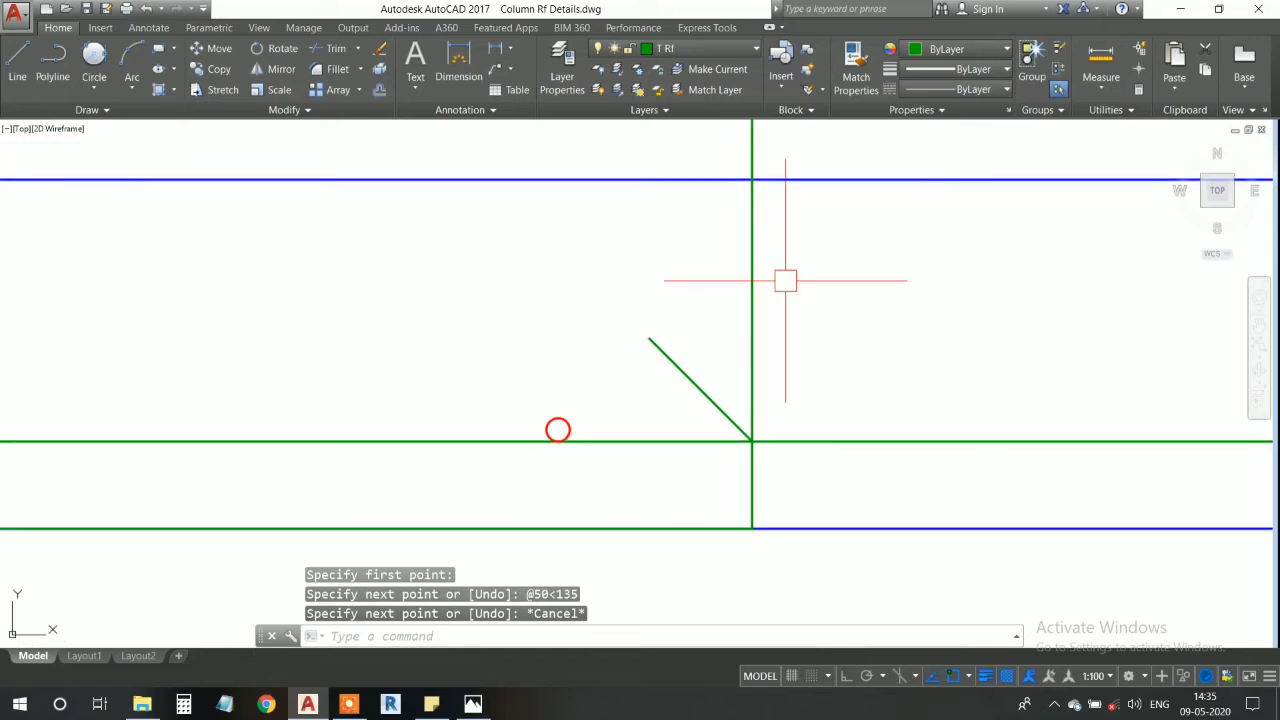
click(756, 325)
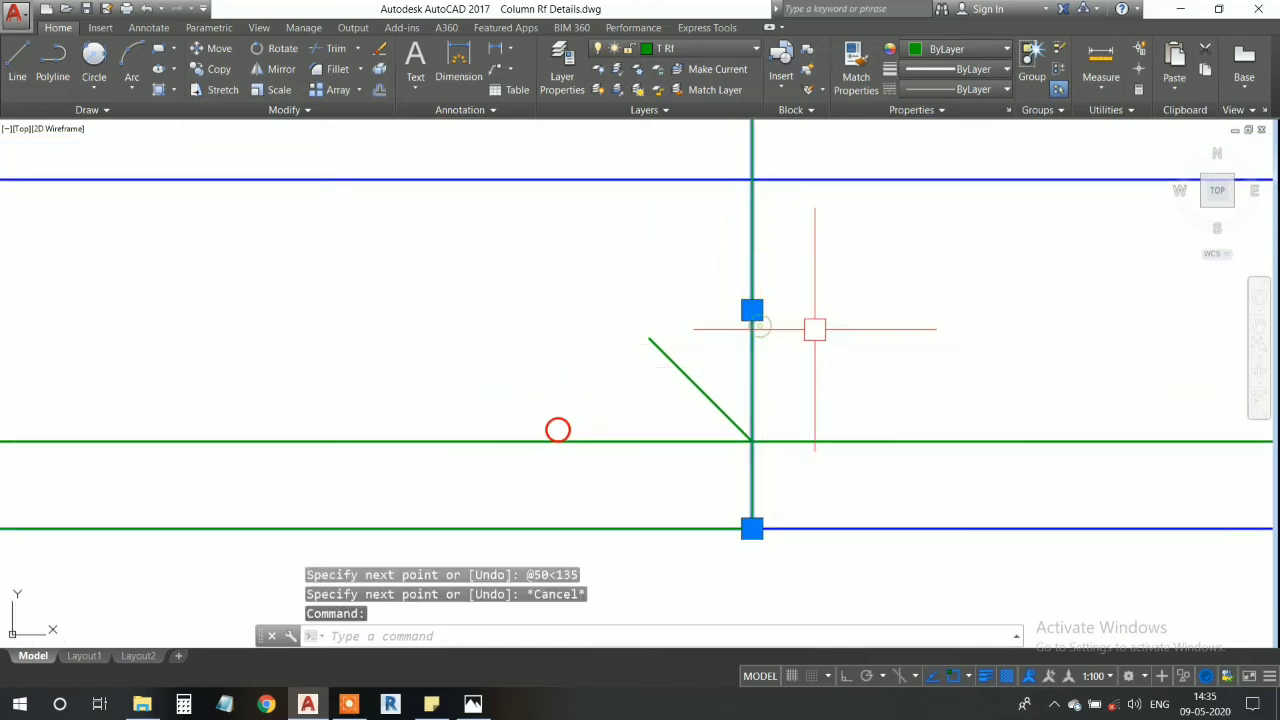
key(ctrl+x)
click(670, 528)
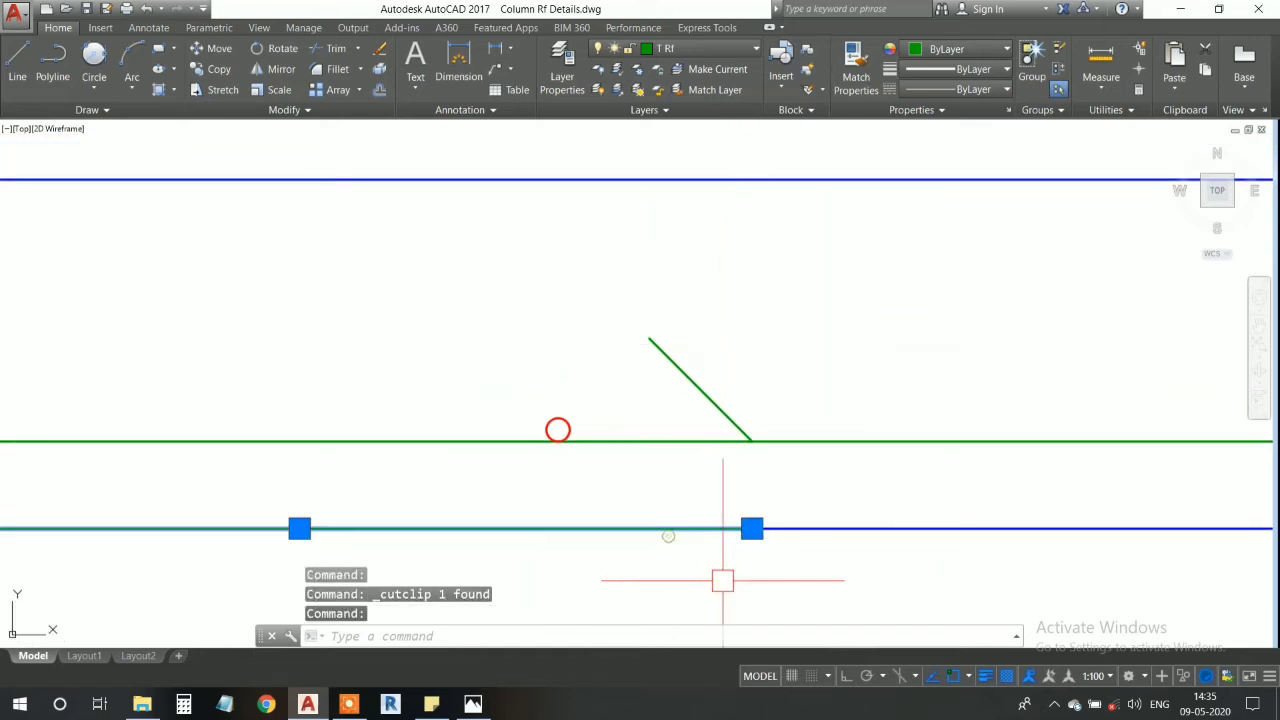
key(ctrl+x)
- Extend the sloped line's upper end to the offset line below the member's top edge
middle_drag(671, 426, 686, 474)
text(e)
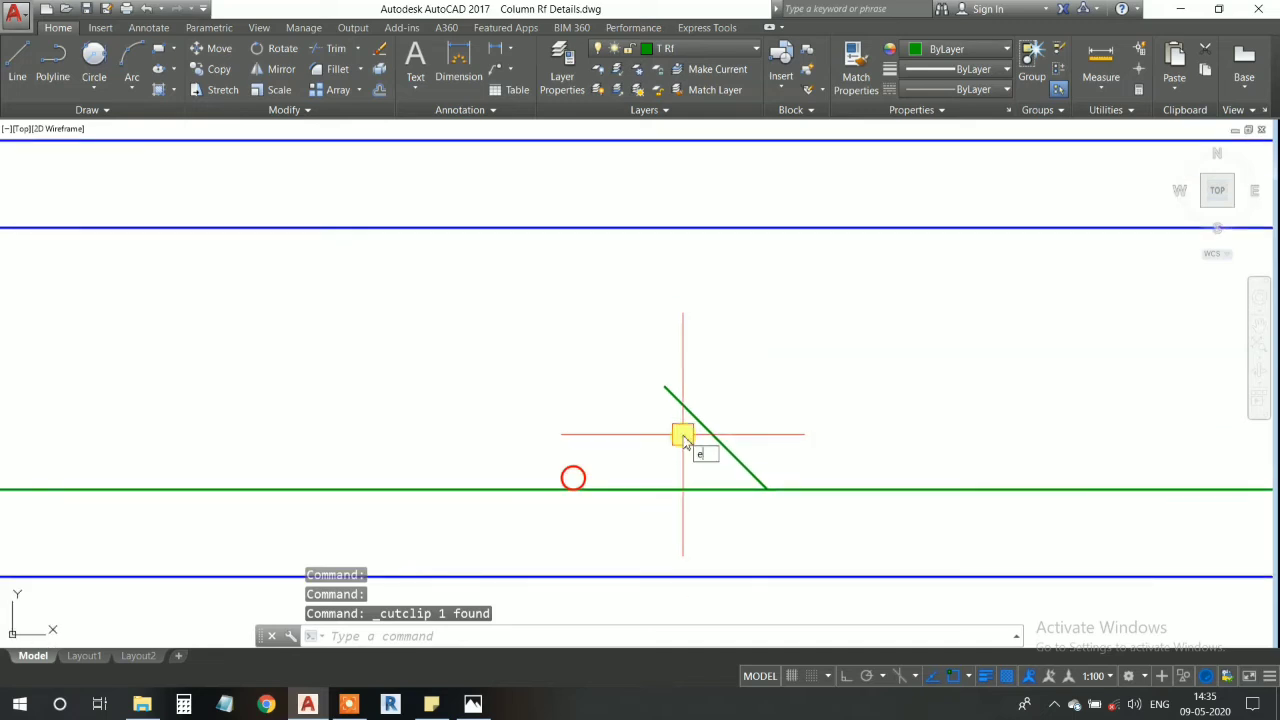
text(x)
key(Return)
key(Return)
click(692, 421)
key(Escape)
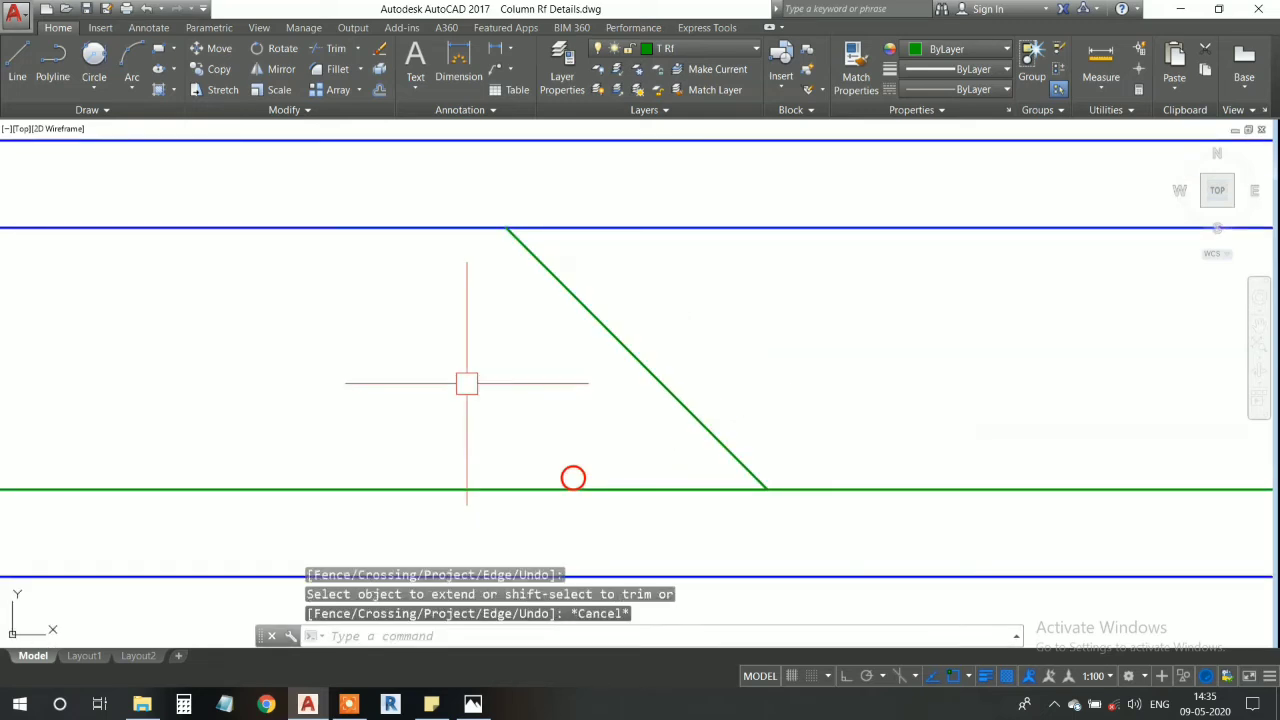
- With Ortho on, draw a vertical line from the main bar's left end up to the offset line
scroll(700, 390, down, 4)
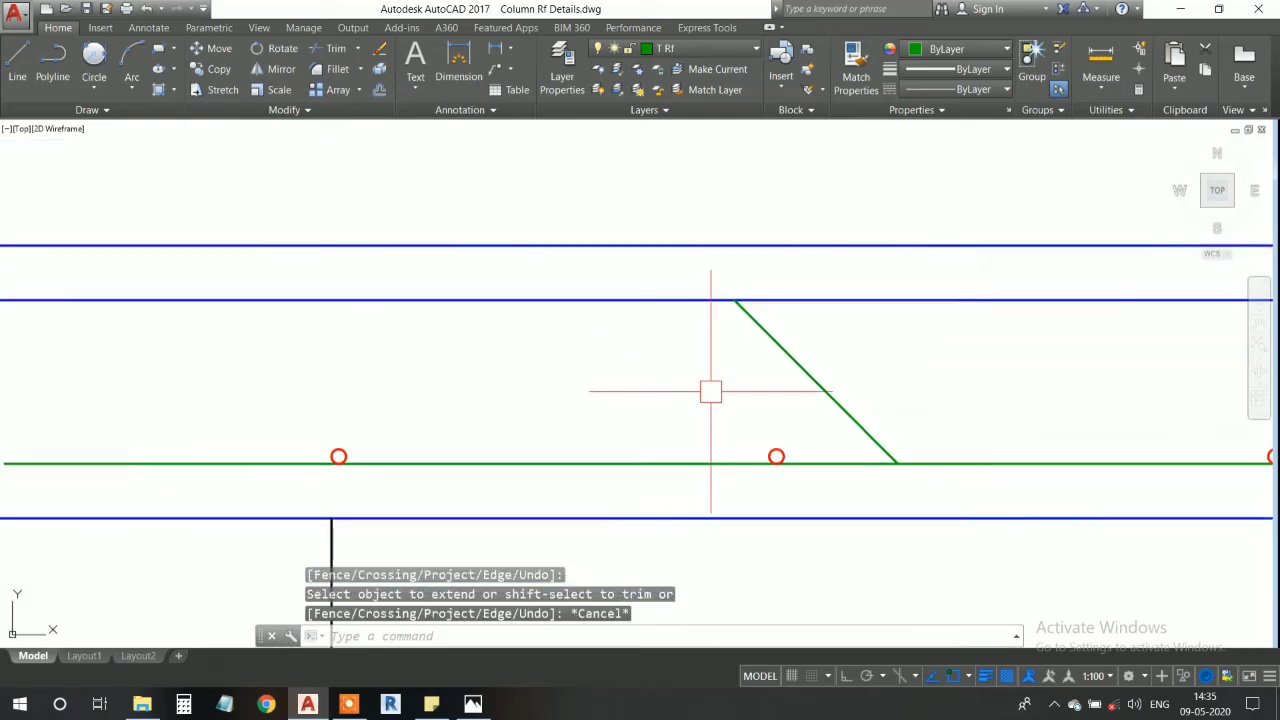
click(33, 73)
scroll(440, 455, up, 2)
click(355, 430)
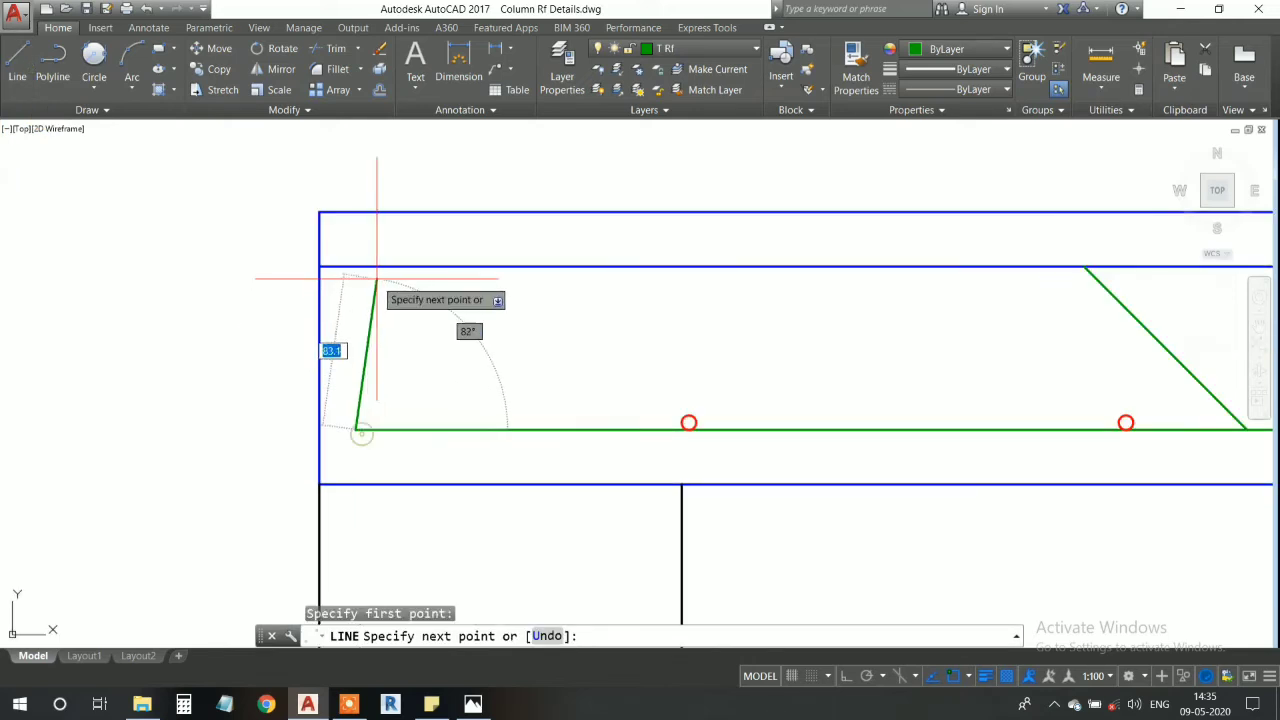
click(845, 676)
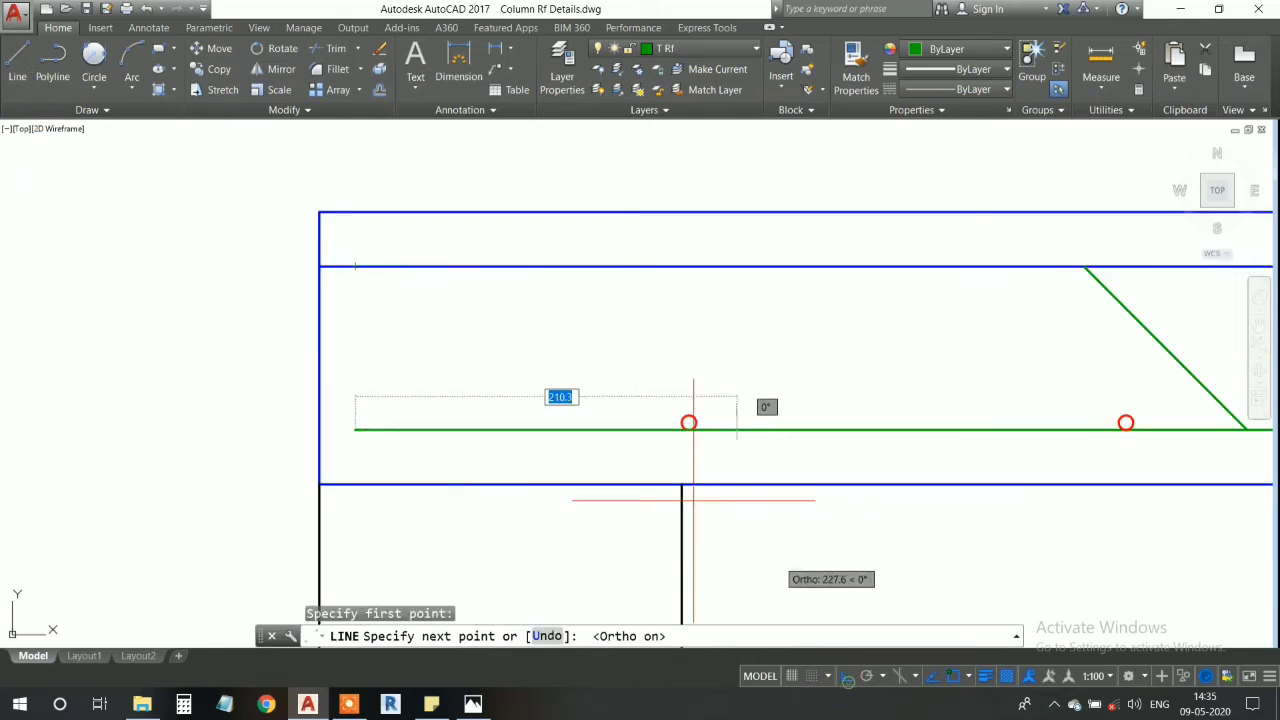
click(362, 268)
key(Return)
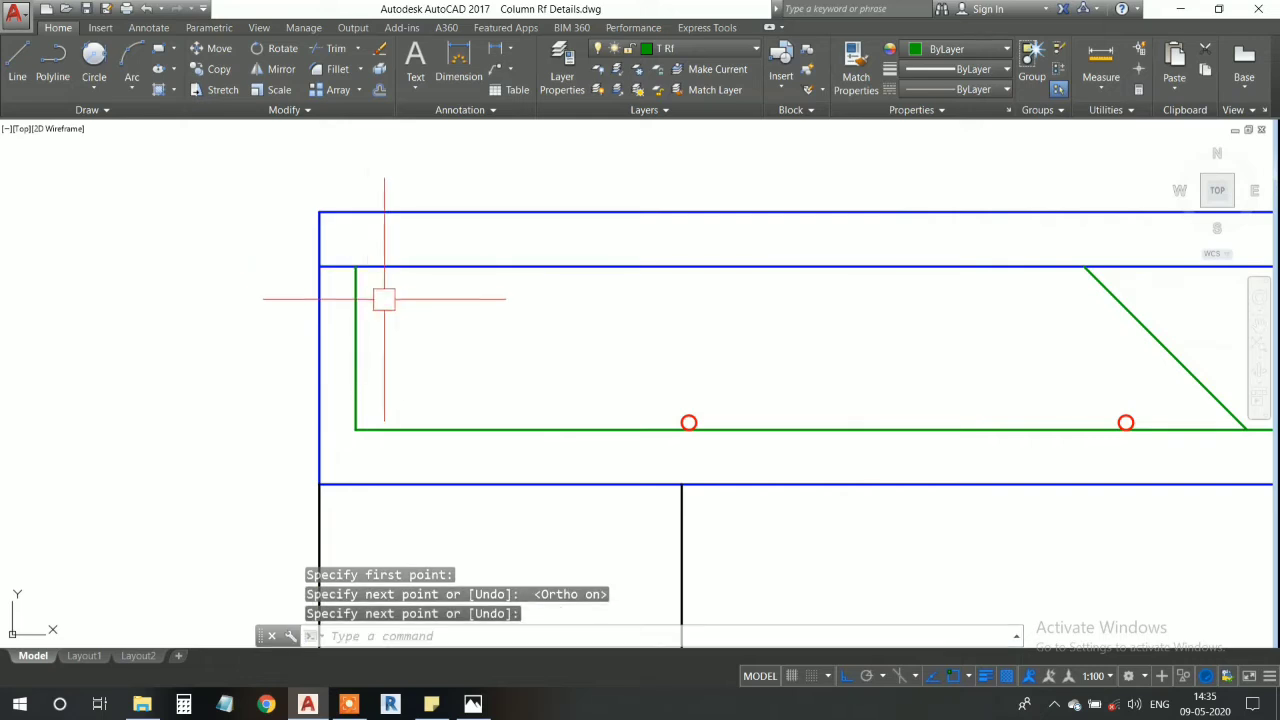
- Trim the offset line's piece left of the vertical end line and delete that vertical line
text(tr)
key(Return)
key(Return)
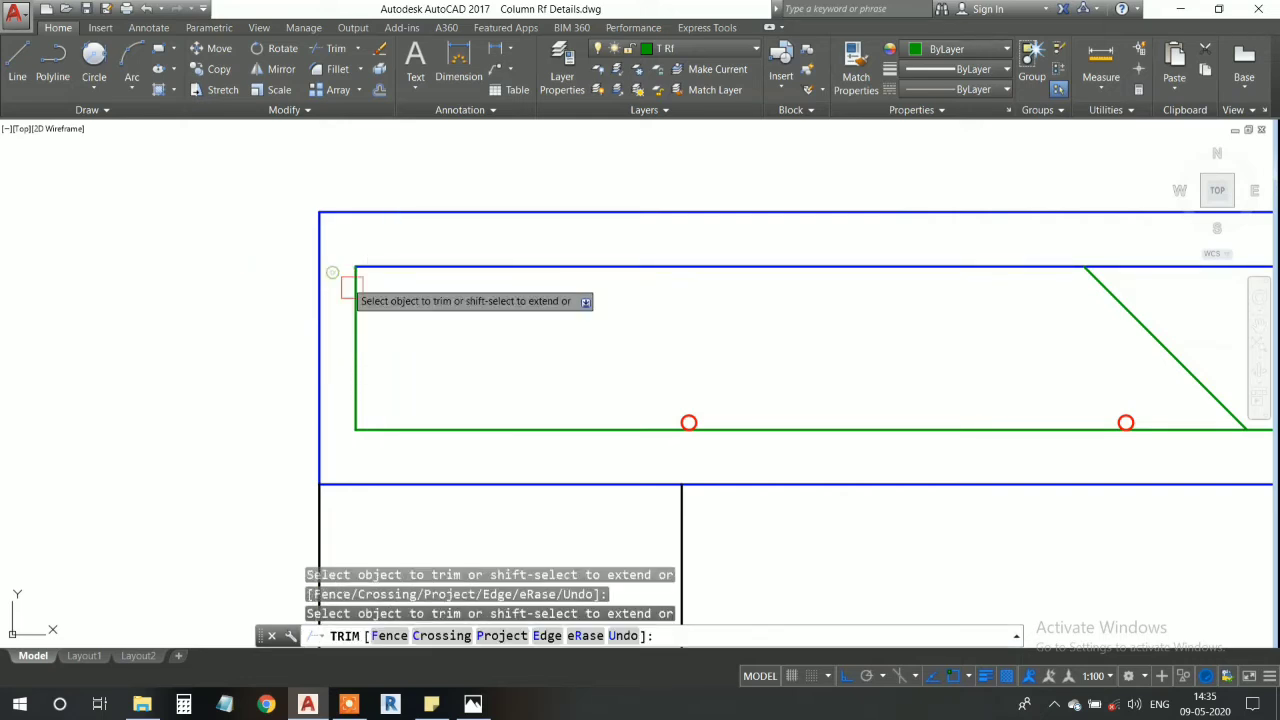
key(Escape)
click(357, 303)
key(ctrl+x)
middle_drag(570, 344, 460, 380)
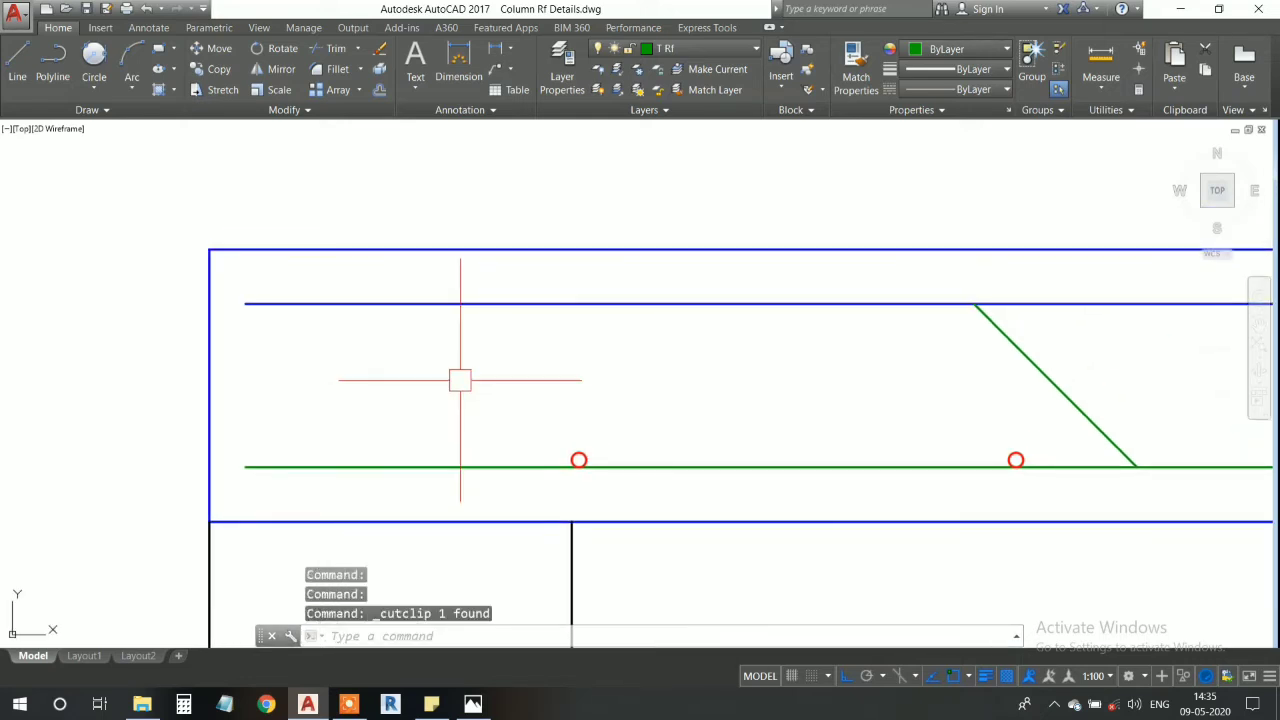
- Delete the blue offset line below the member's top edge
click(598, 303)
middle_drag(749, 345, 616, 308)
scroll(606, 363, down, 2)
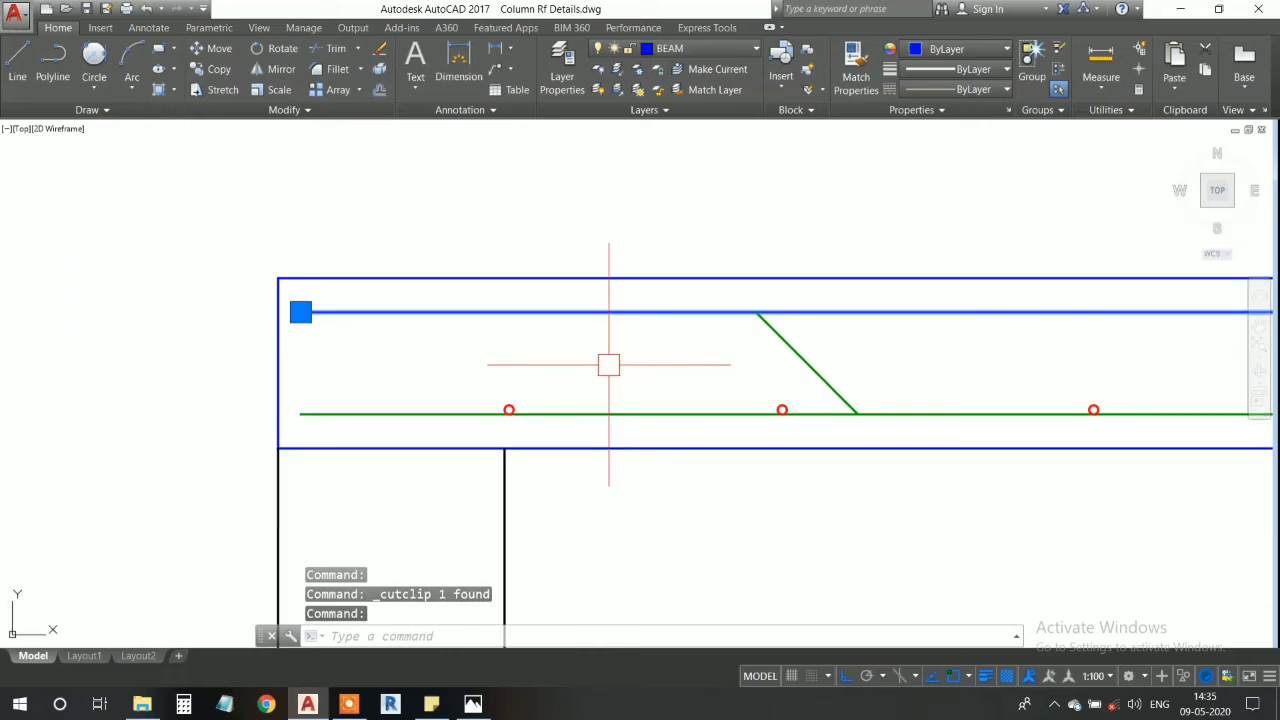
key(ctrl+x)
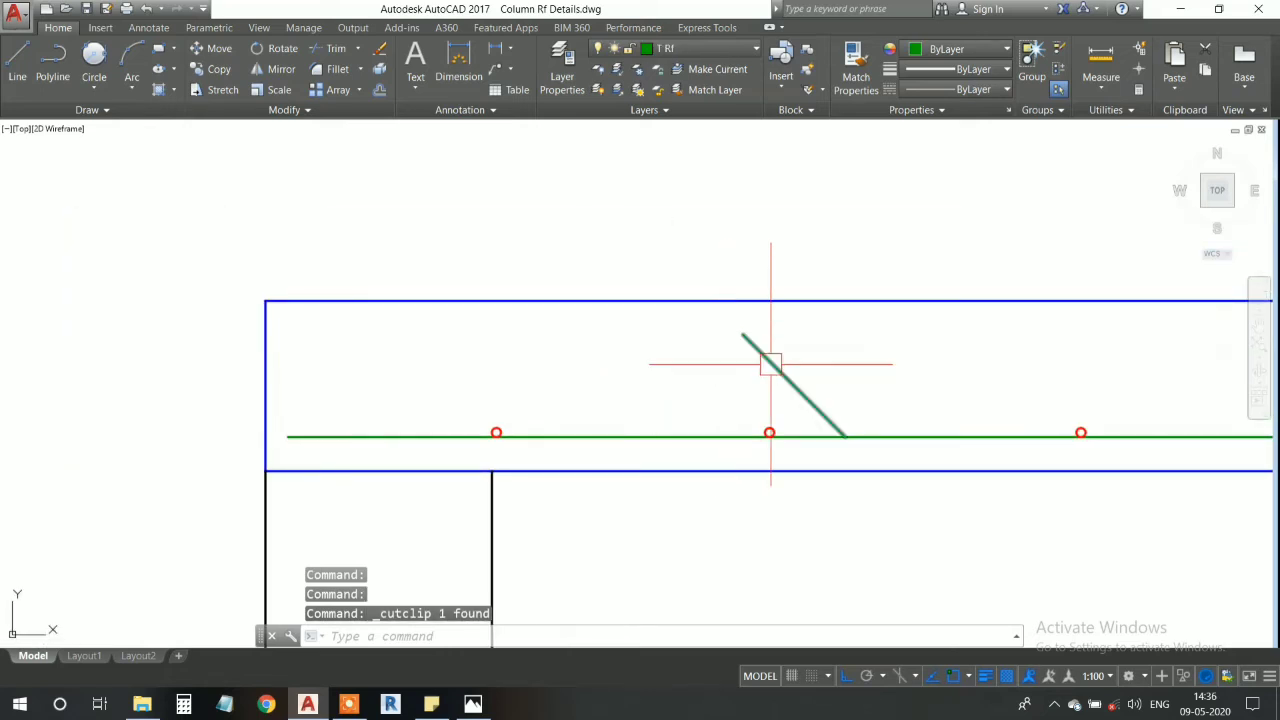
- Draw a horizontal T Rf line from the sloped line's upper end leftward to the member's left edge
click(17, 65)
click(745, 348)
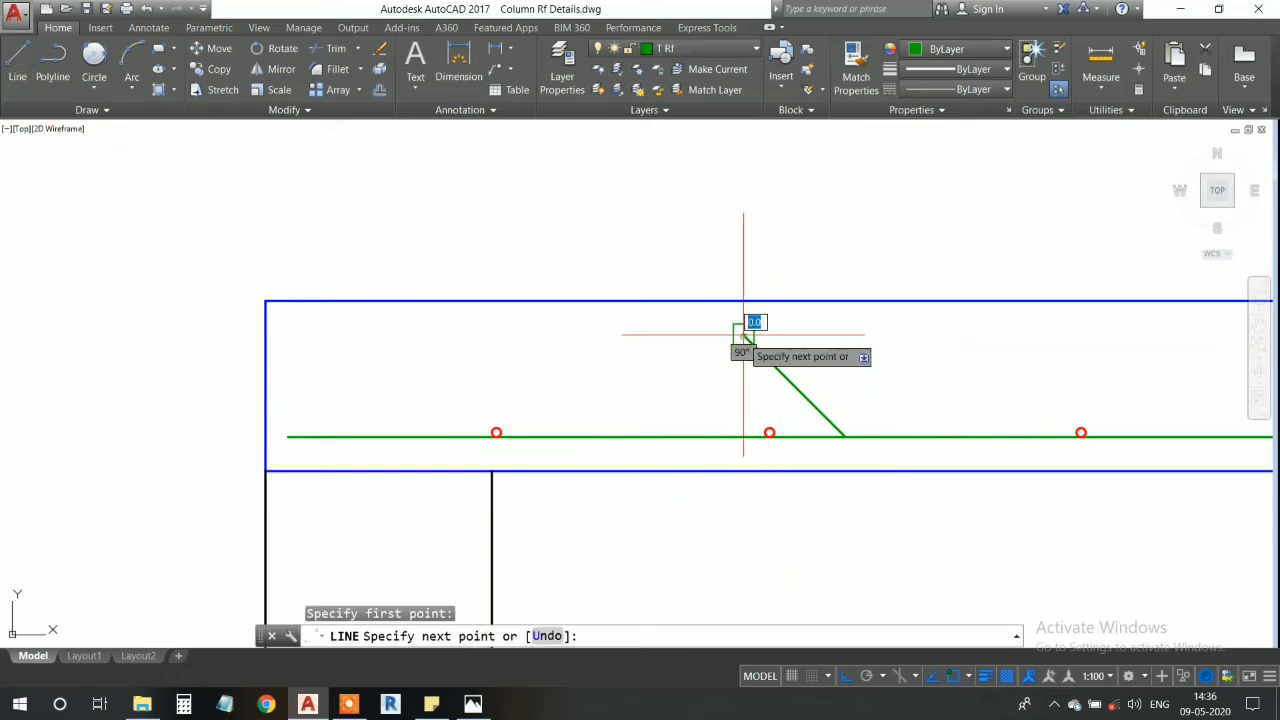
middle_drag(410, 351, 610, 393)
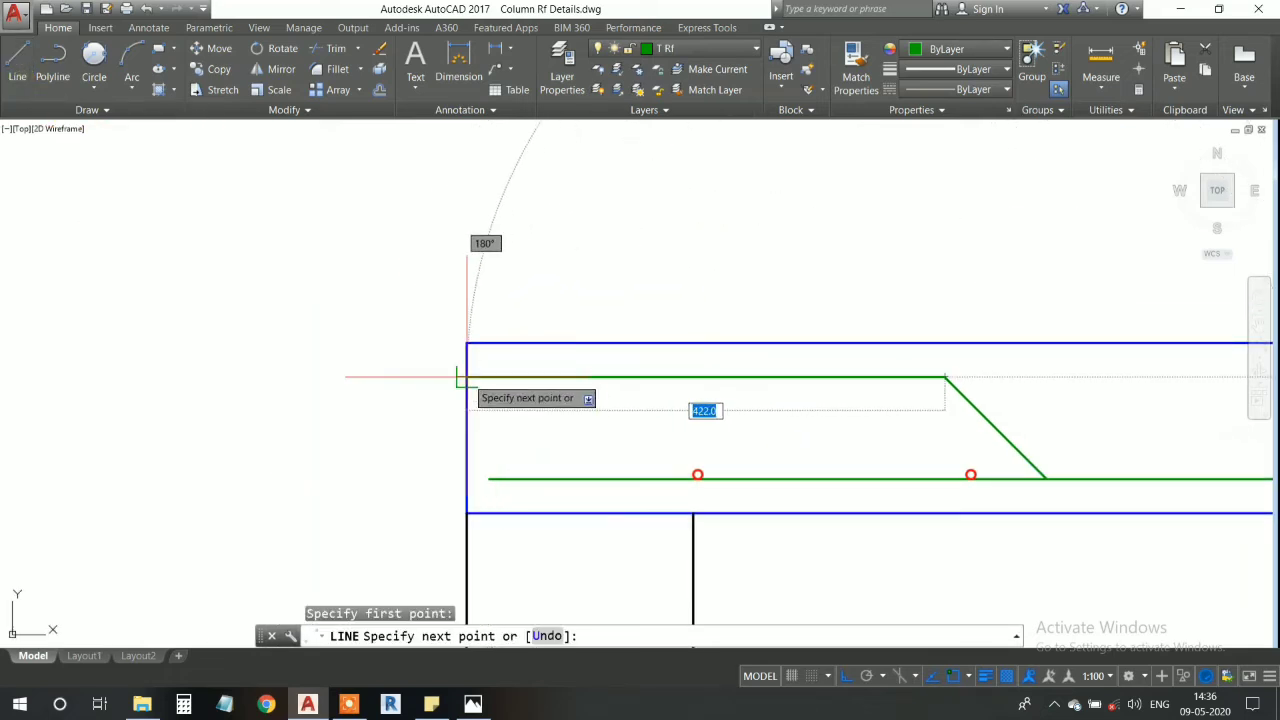
key(Escape)
- Draw a vertical line from the main bar's left end up to the upper horizontal bar line
key(Return)
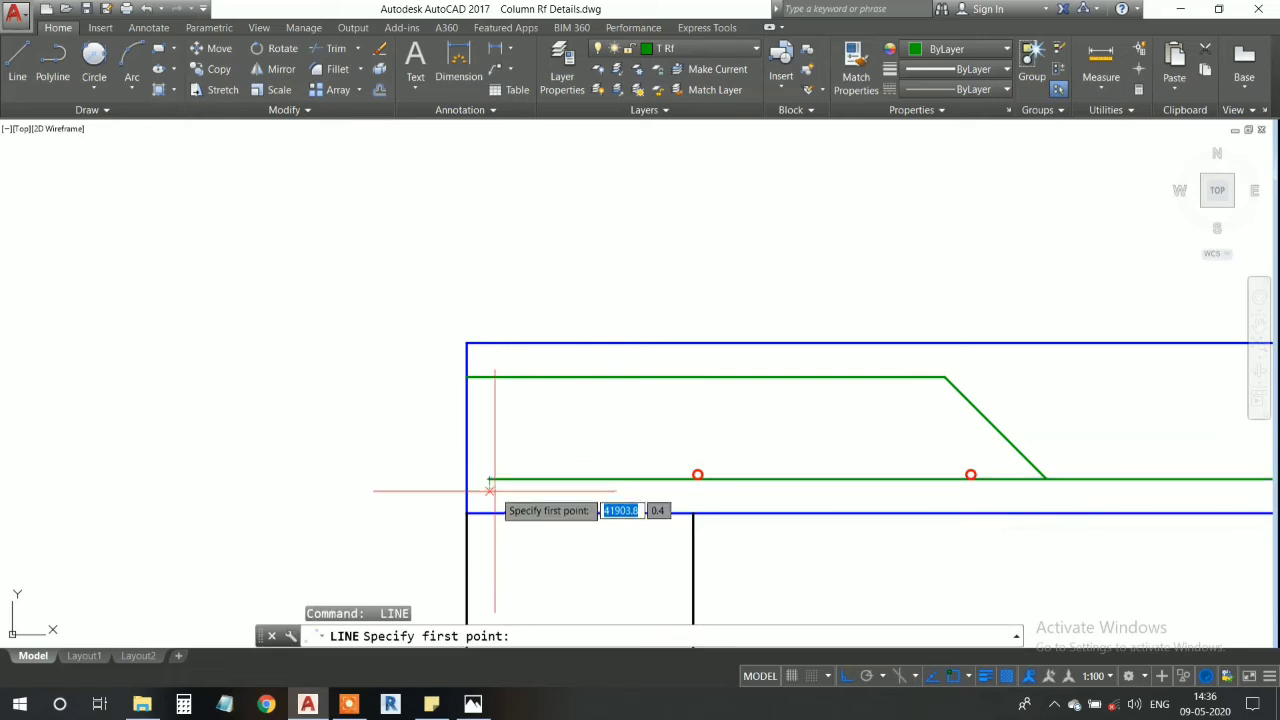
click(490, 478)
click(489, 377)
key(Return)
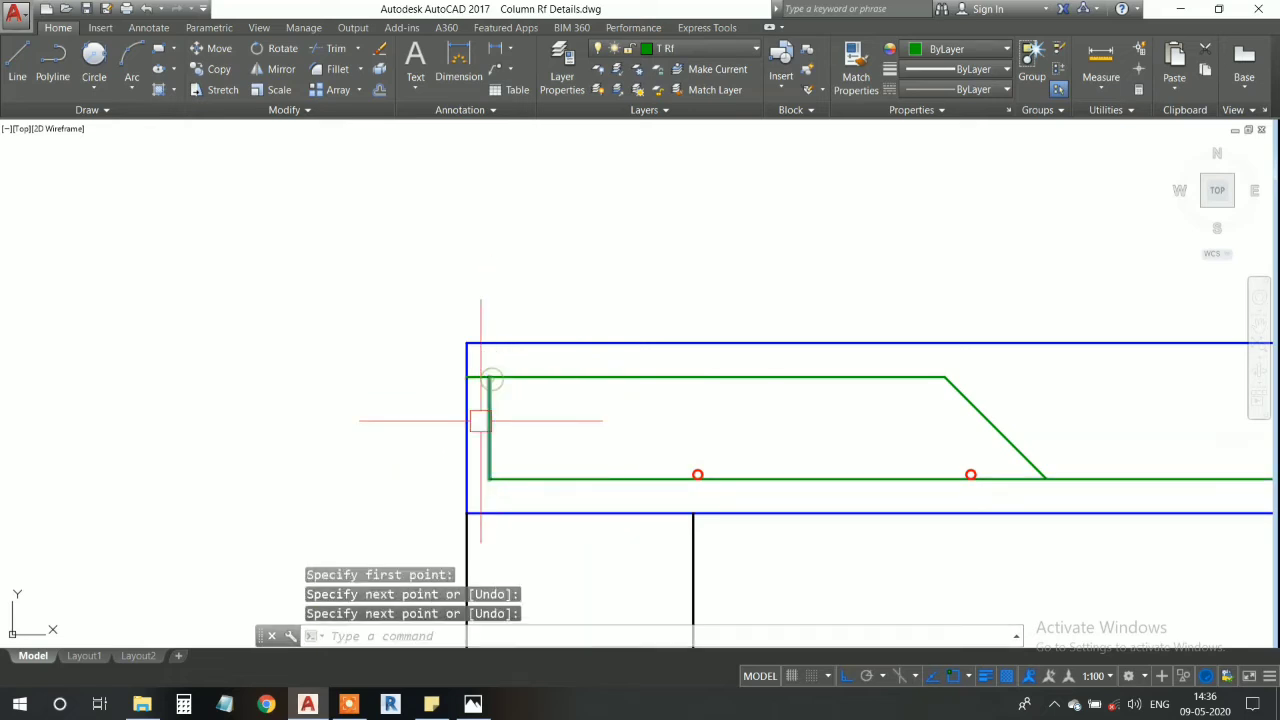
- Trim the upper bar line's stub between the member's left edge and the vertical line
key(Return)
scroll(470, 420, up, 6)
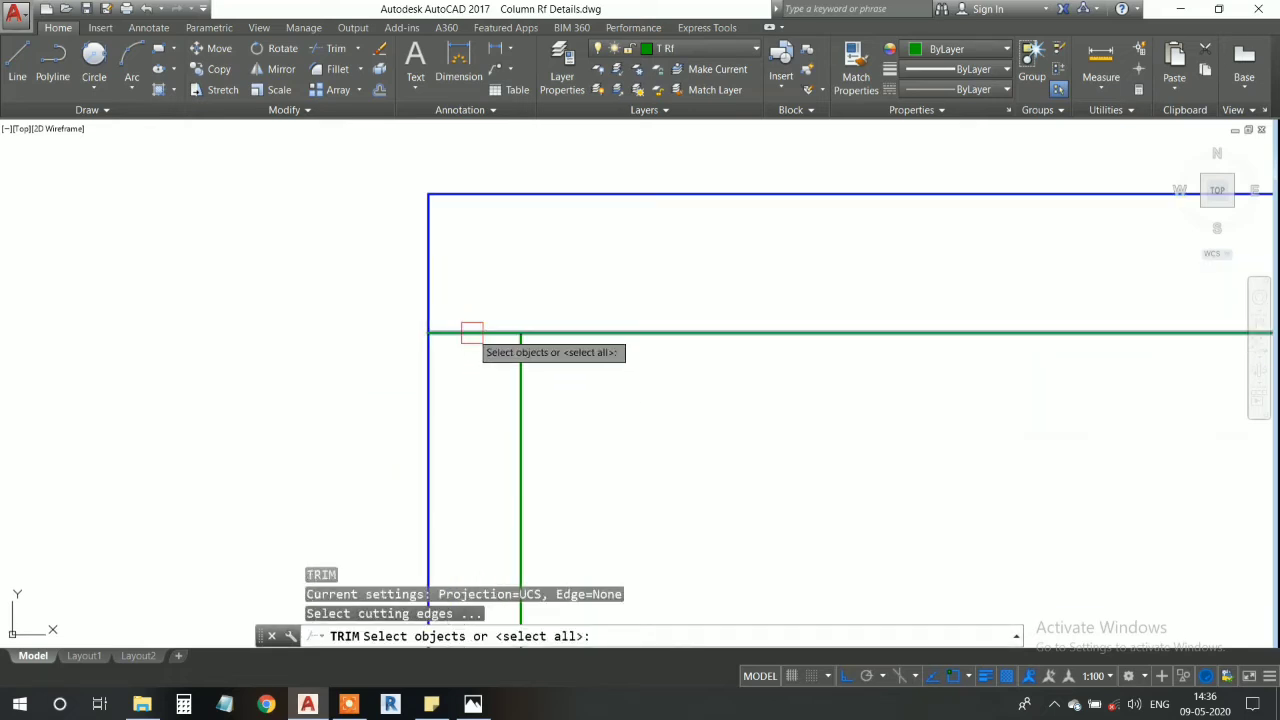
key(Return)
click(467, 335)
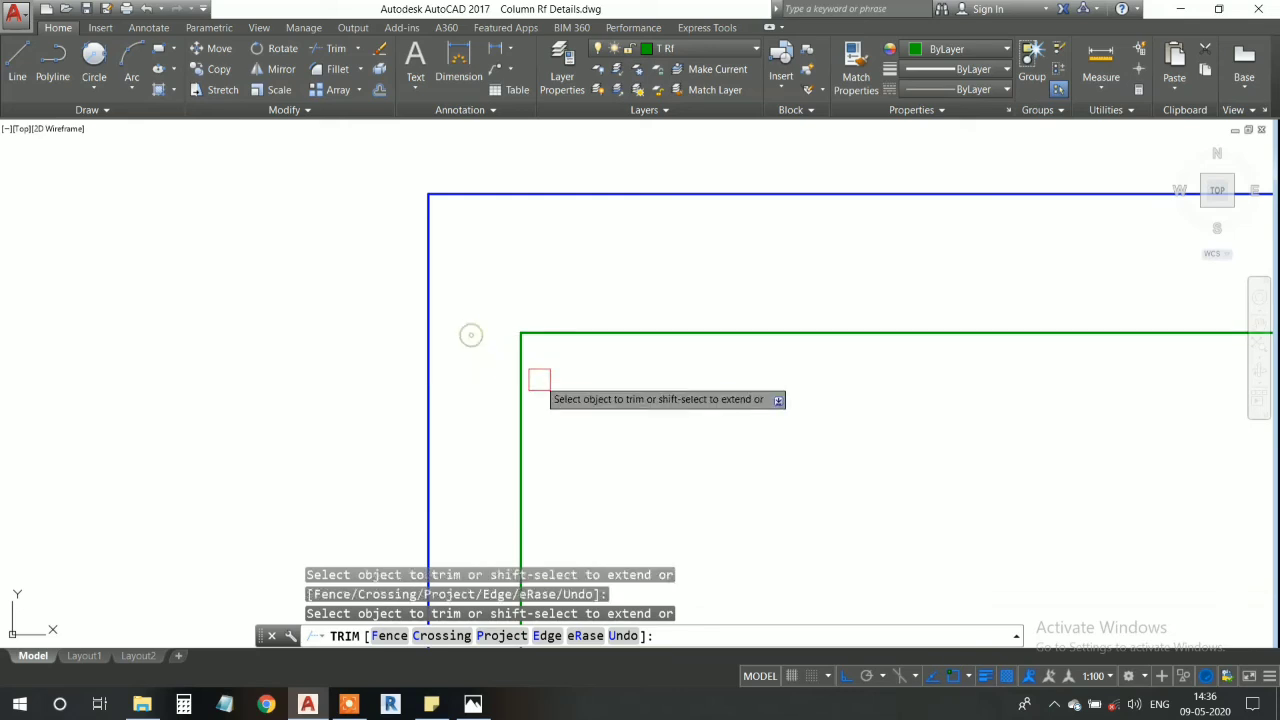
key(Escape)
- Delete the vertical helper line joining the left ends of the upper bar line and the main bar
scroll(529, 394, down, 4)
click(529, 394)
scroll(590, 433, down, 4)
middle_drag(608, 470, 497, 430)
middle_drag(790, 455, 612, 364)
scroll(608, 337, up, 4)
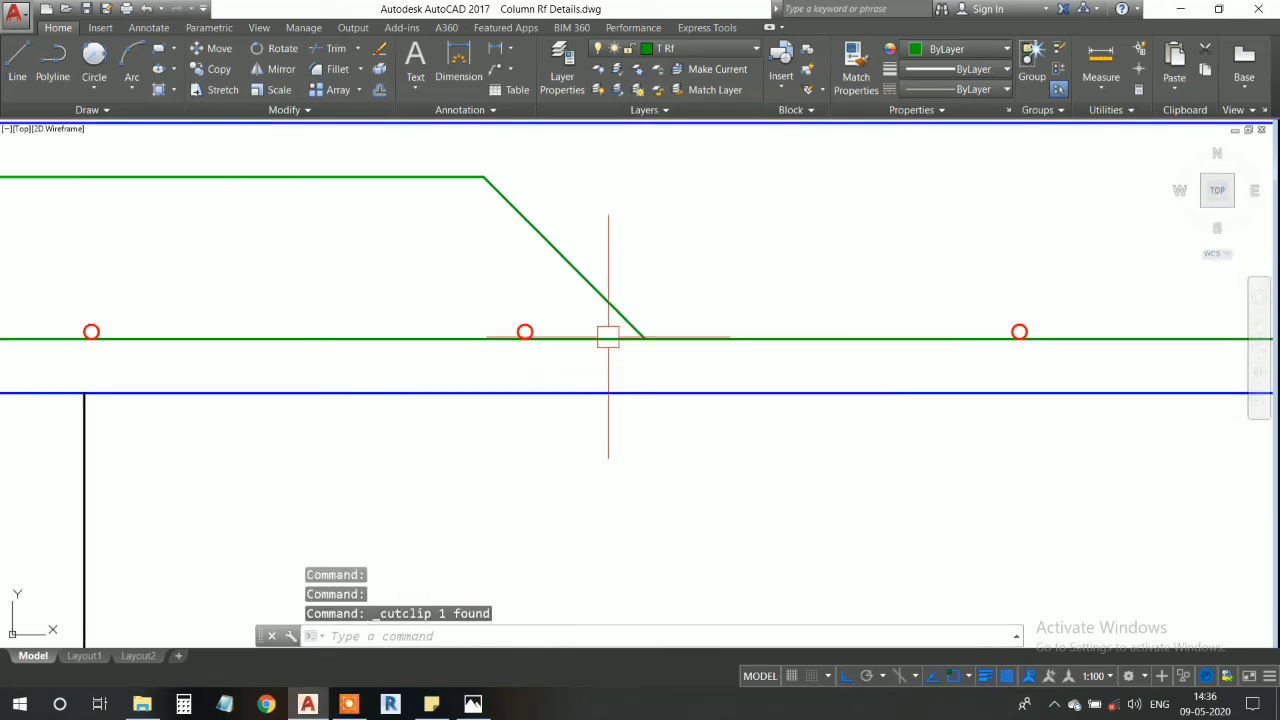
- Mirror the sloped line and upper horizontal bar line about a vertical axis through the main bar's midpoint, keeping the originals
scroll(617, 386, down, 8)
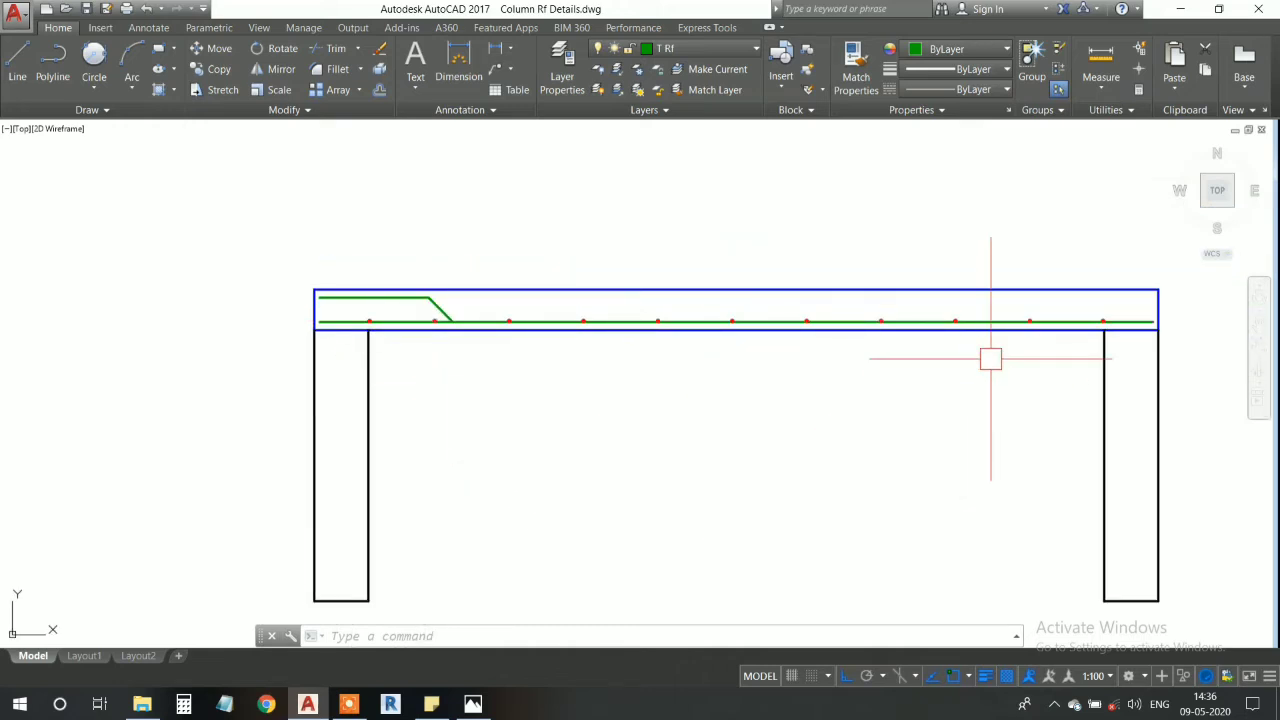
scroll(379, 293, up, 3)
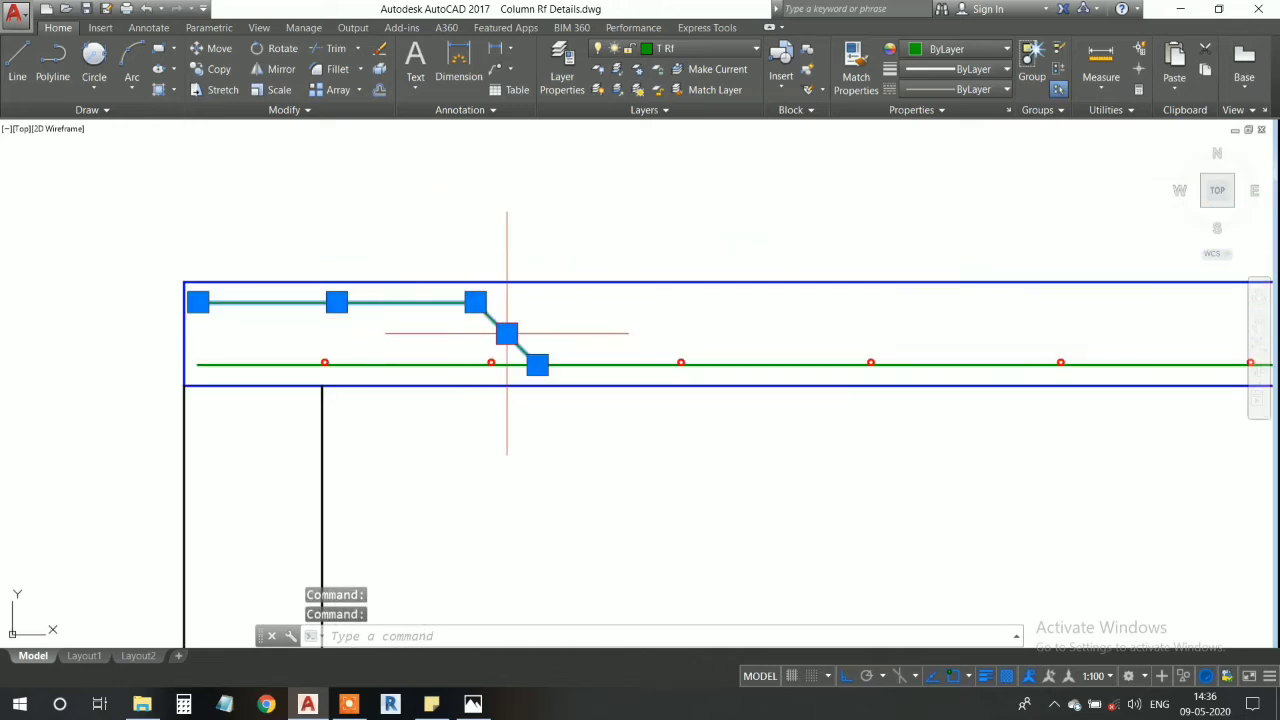
text(i)
key(Return)
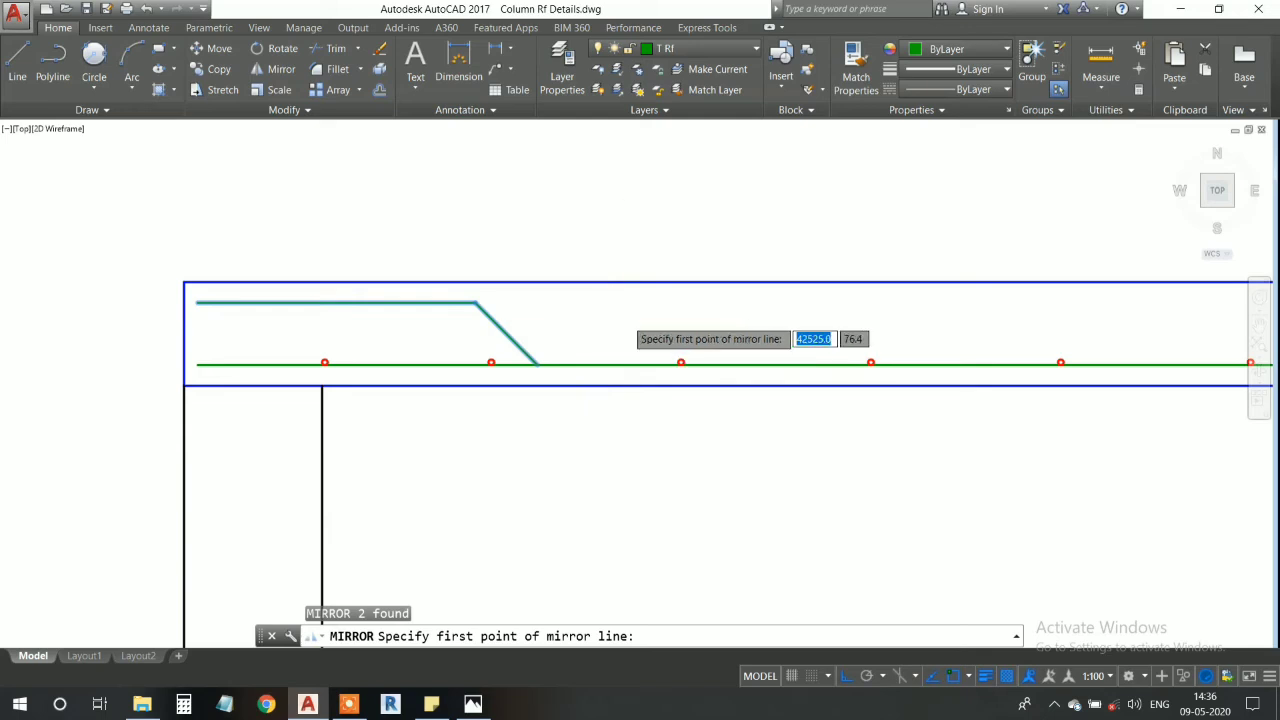
scroll(606, 411, down, 3)
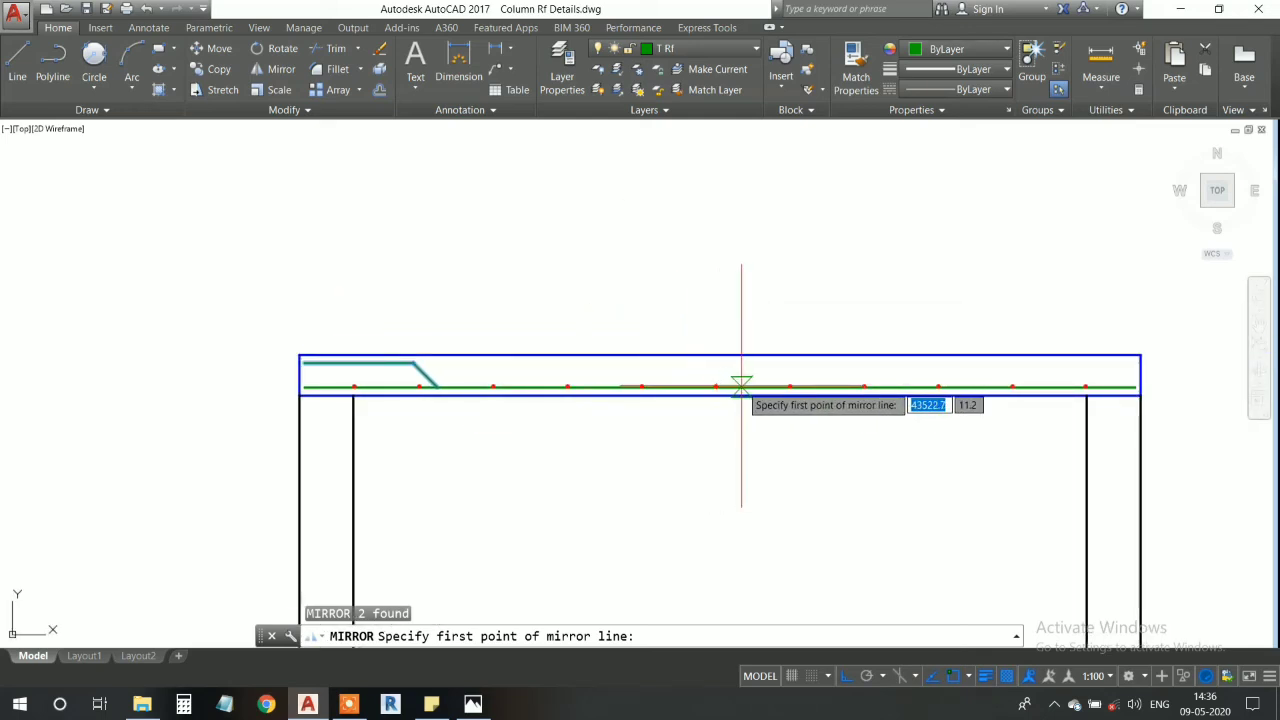
scroll(720, 386, up, 4)
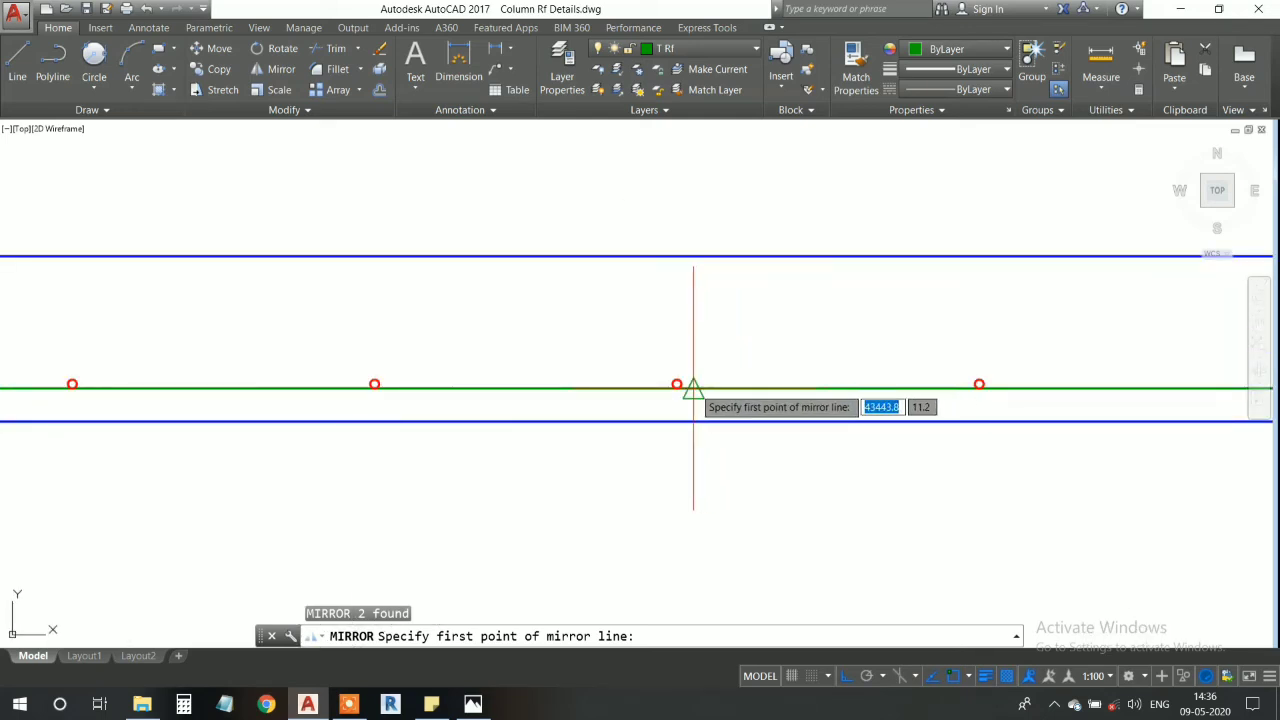
click(693, 388)
scroll(703, 320, down, 4)
middle_drag(703, 226, 714, 366)
click(703, 295)
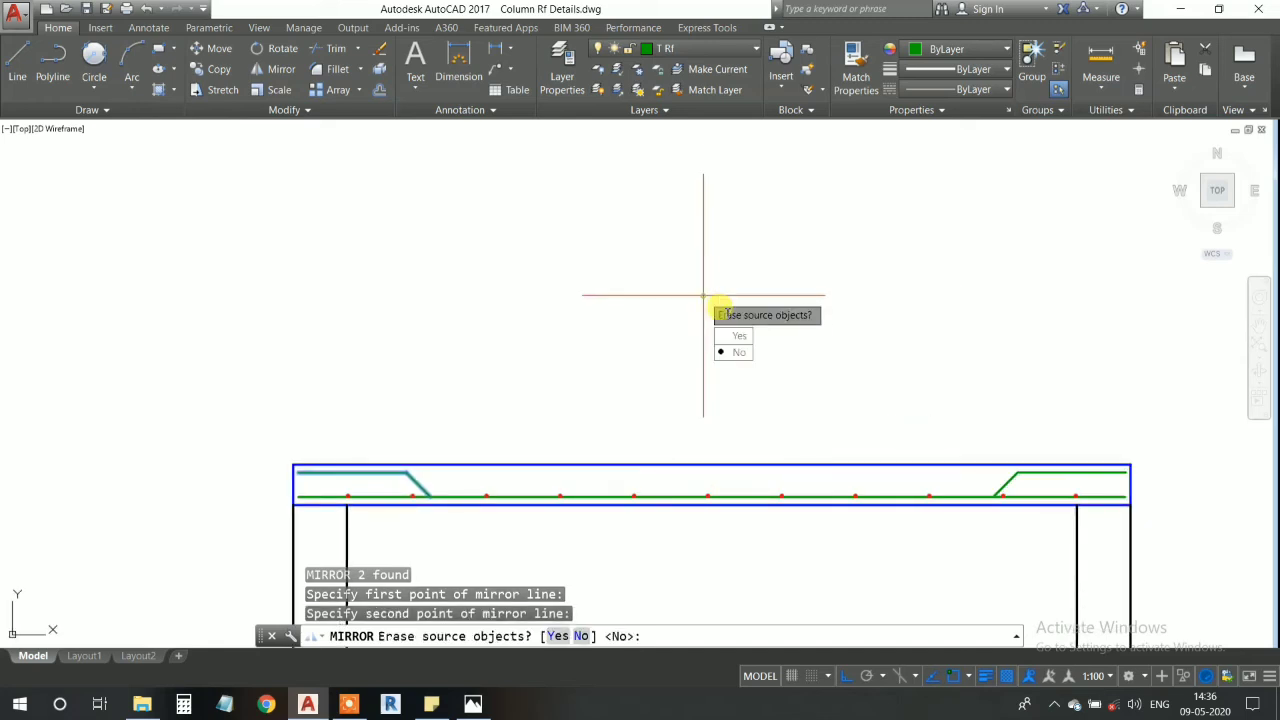
click(738, 352)
- Examine the bent-up bars at both ends of the member
middle_drag(1004, 434, 751, 346)
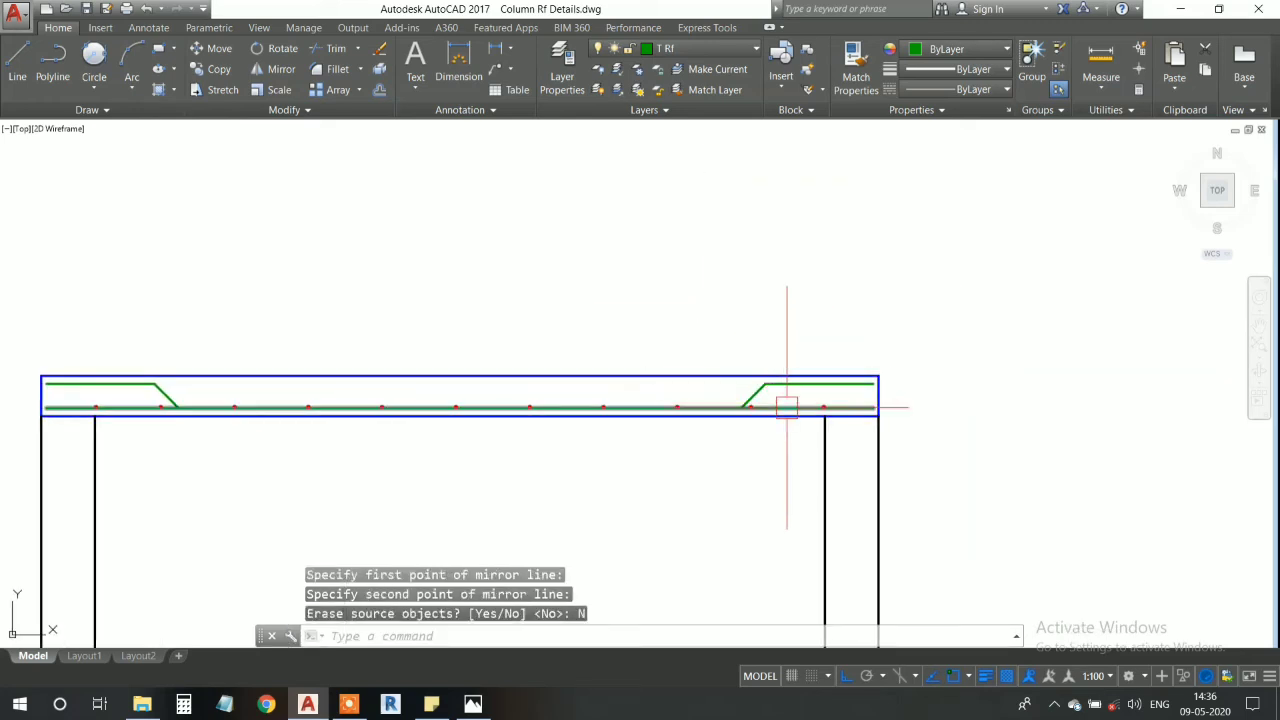
middle_drag(786, 400, 796, 335)
scroll(796, 335, down, 2)
scroll(786, 312, up, 5)
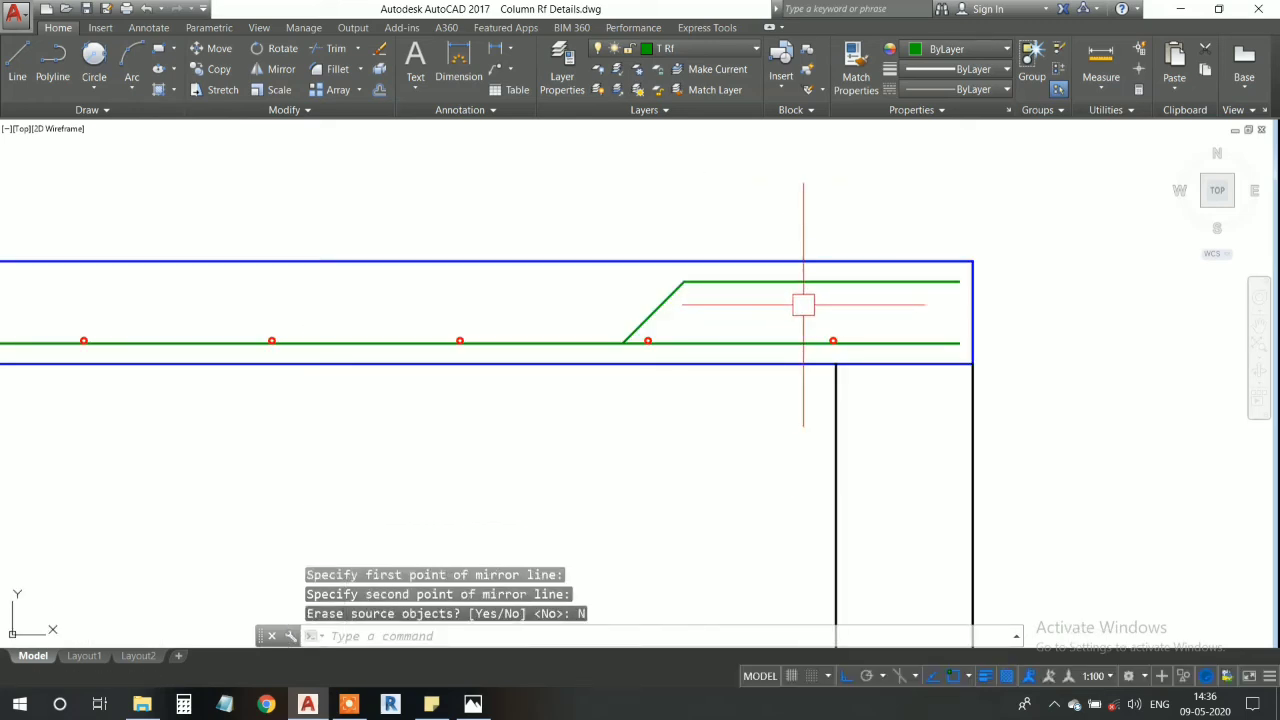
scroll(803, 305, down, 5)
middle_drag(478, 322, 669, 331)
scroll(314, 281, up, 3)
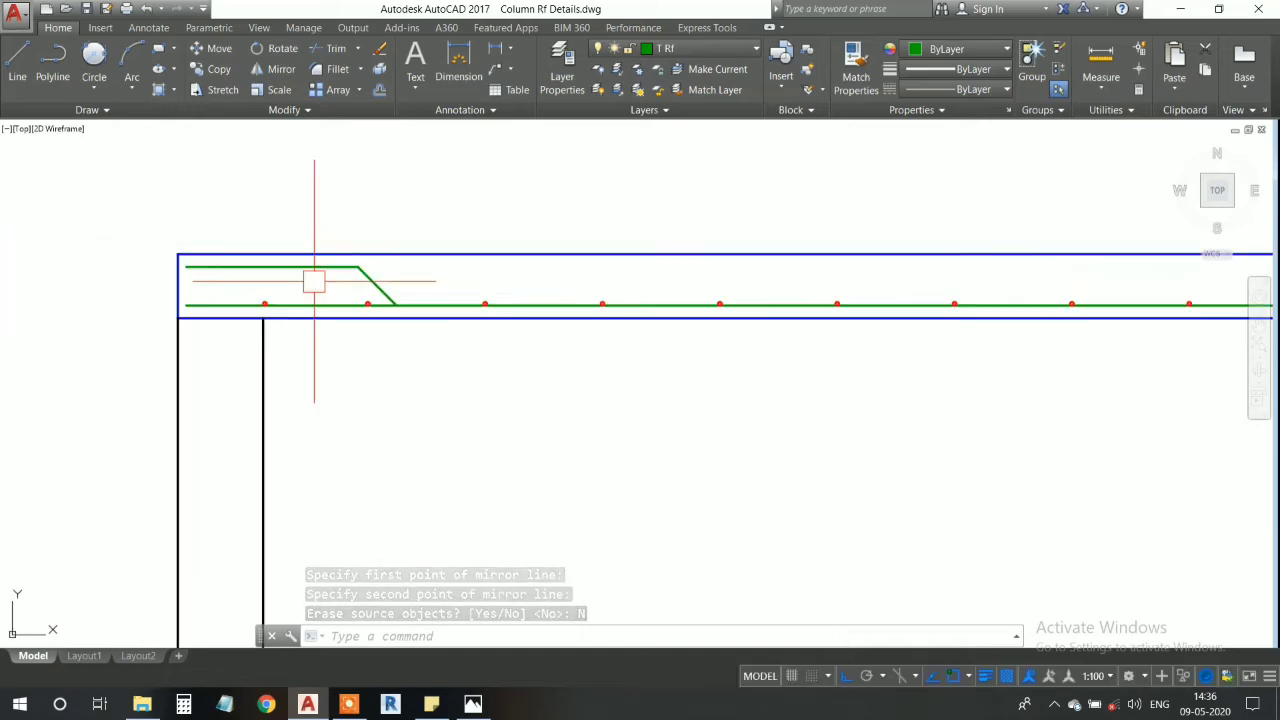
scroll(314, 281, up, 2)
scroll(340, 277, down, 2)
middle_drag(452, 309, 535, 295)
- Draw a circle of radius 4 tangent to the left upper bar line and the sloped line
scroll(412, 269, up, 3)
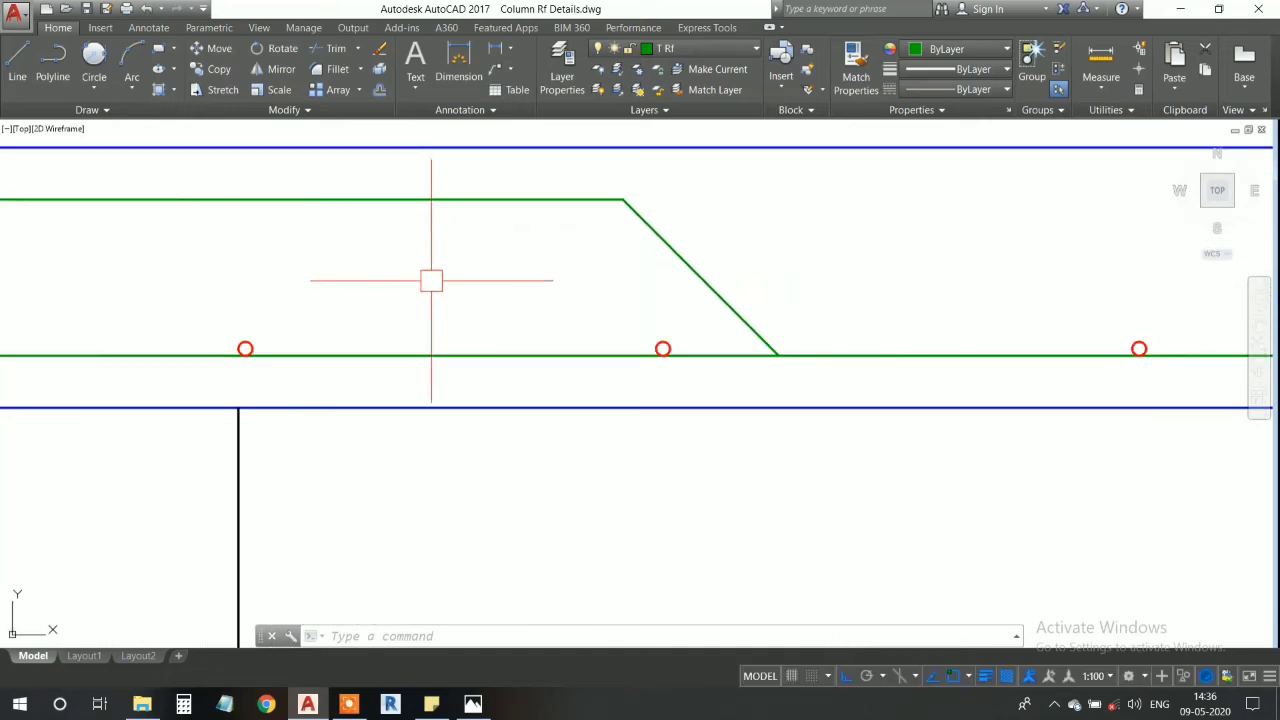
middle_drag(431, 281, 469, 286)
scroll(738, 353, up, 5)
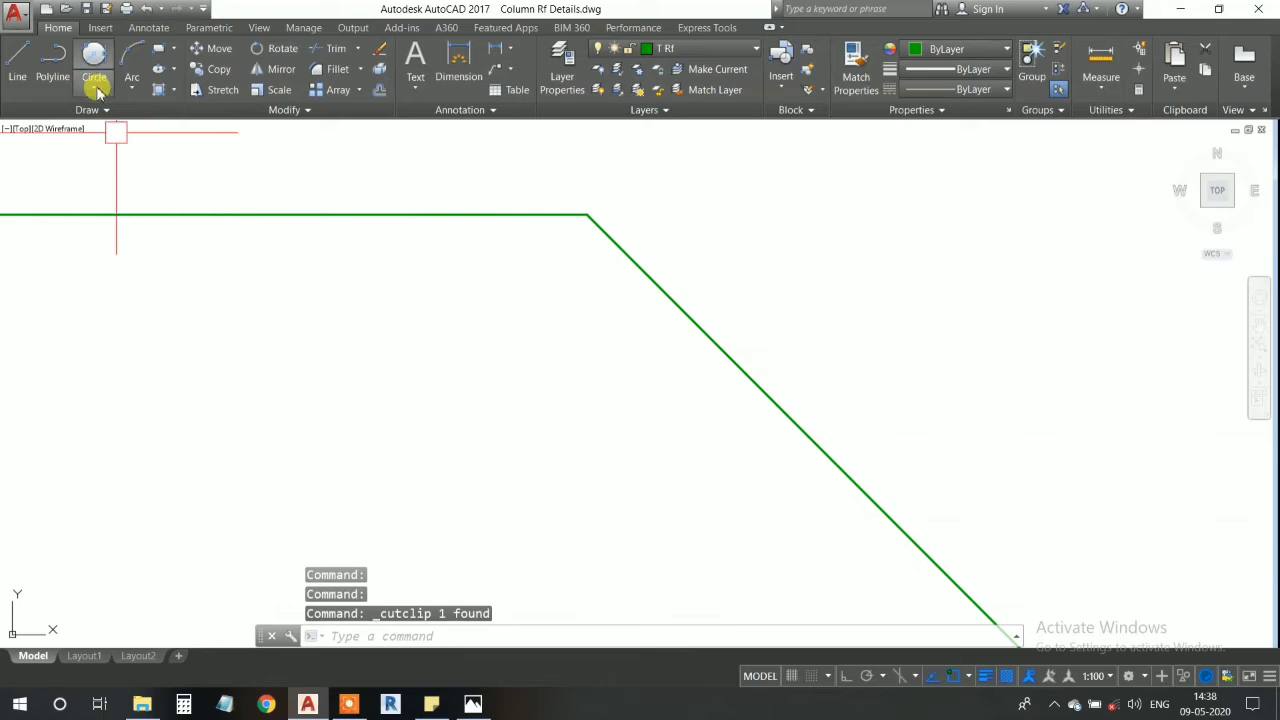
click(98, 92)
click(140, 260)
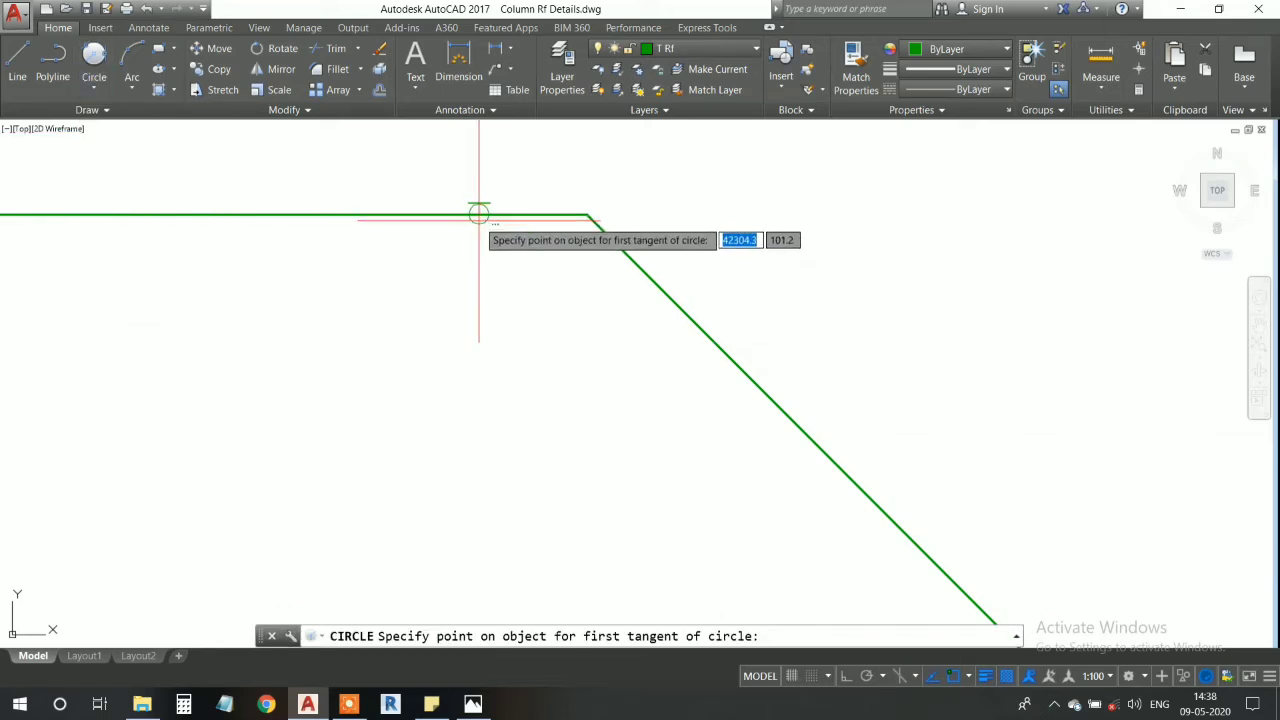
click(477, 214)
click(662, 288)
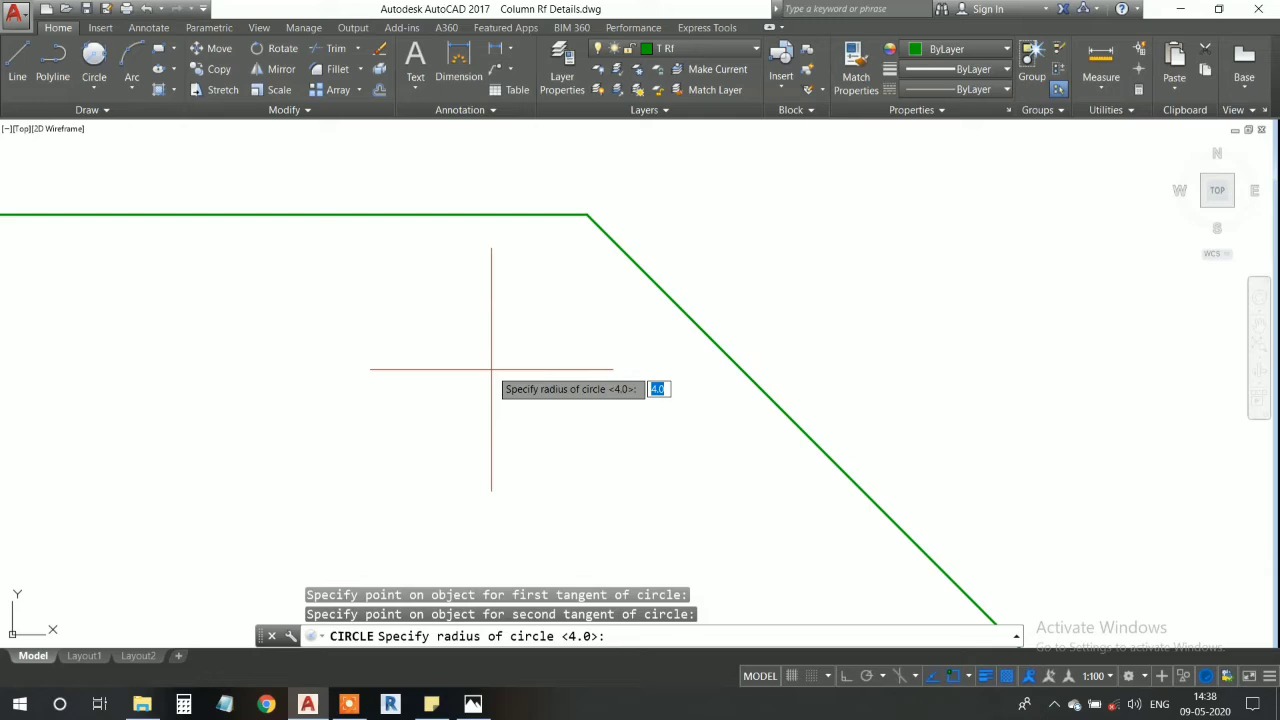
text(4)
key(Return)
- Match the new tangent circle's properties onto the lower bar circle nearest the left slope
scroll(448, 339, down, 3)
middle_drag(508, 382, 612, 280)
click(598, 334)
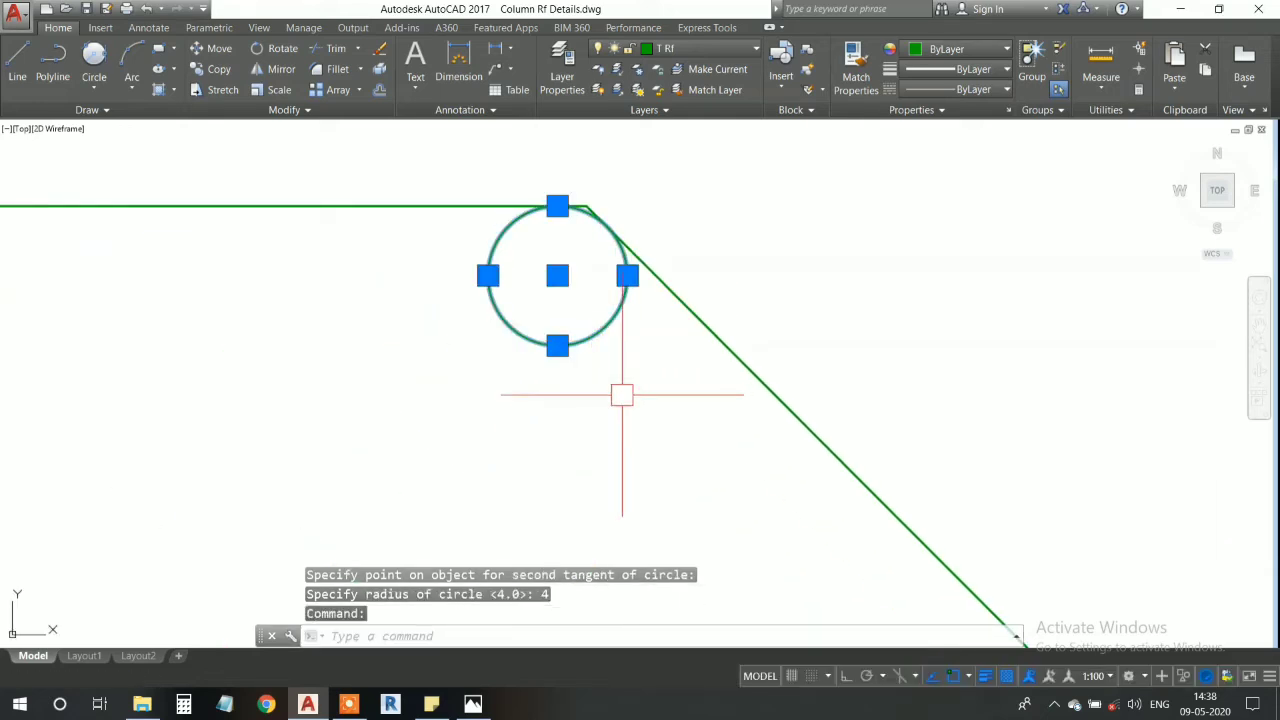
text(ma)
key(Return)
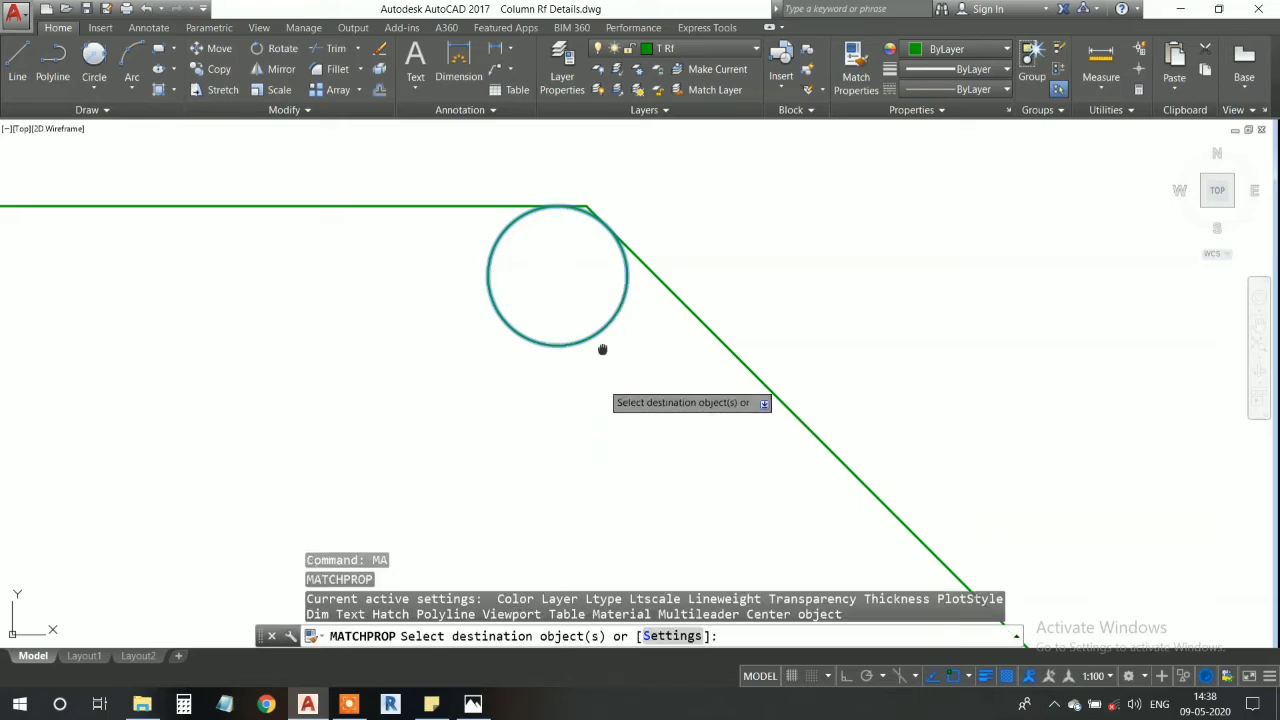
scroll(620, 385, down, 3)
middle_drag(637, 452, 618, 220)
scroll(757, 531, down, 2)
middle_drag(757, 531, 688, 293)
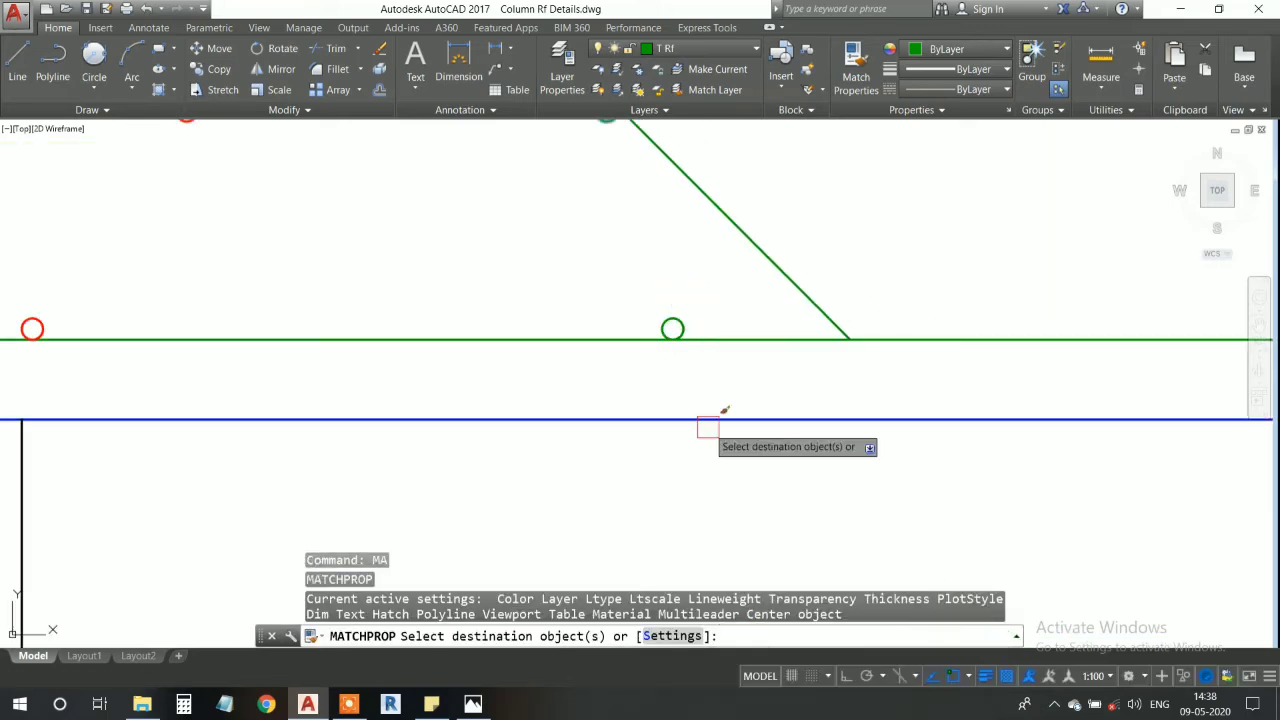
scroll(685, 285, up, 3)
click(685, 458)
scroll(595, 287, down, 4)
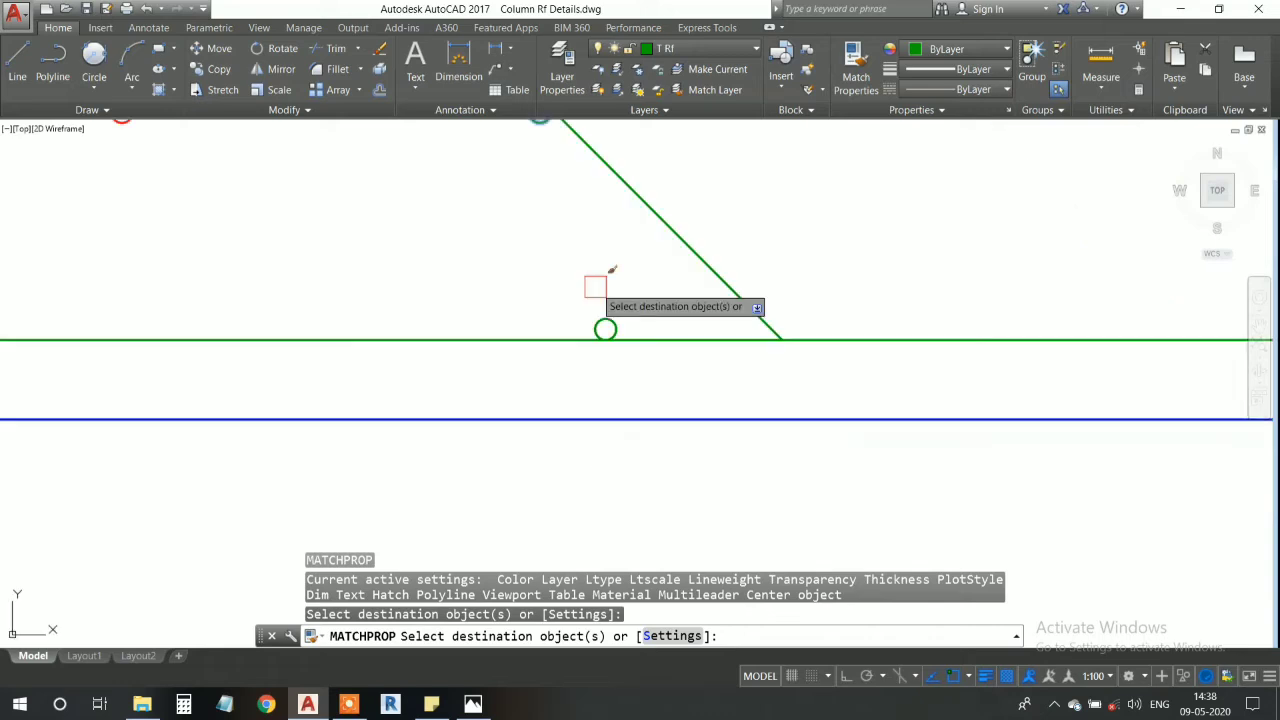
key(Escape)
- Match the properties of the red A Bar circle above the left wall to the lower circle near the slope and the tangent circle at the bend
text(m)
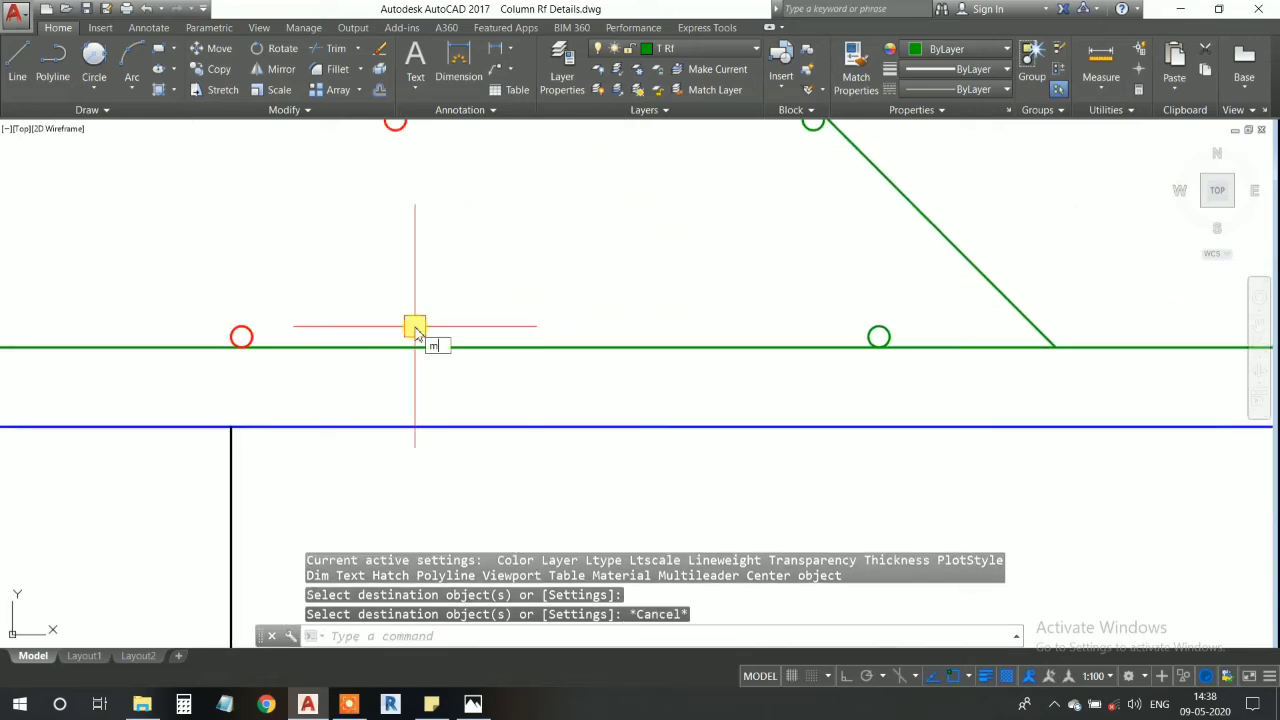
text(a)
key(Return)
scroll(219, 338, up, 2)
click(183, 300)
click(400, 414)
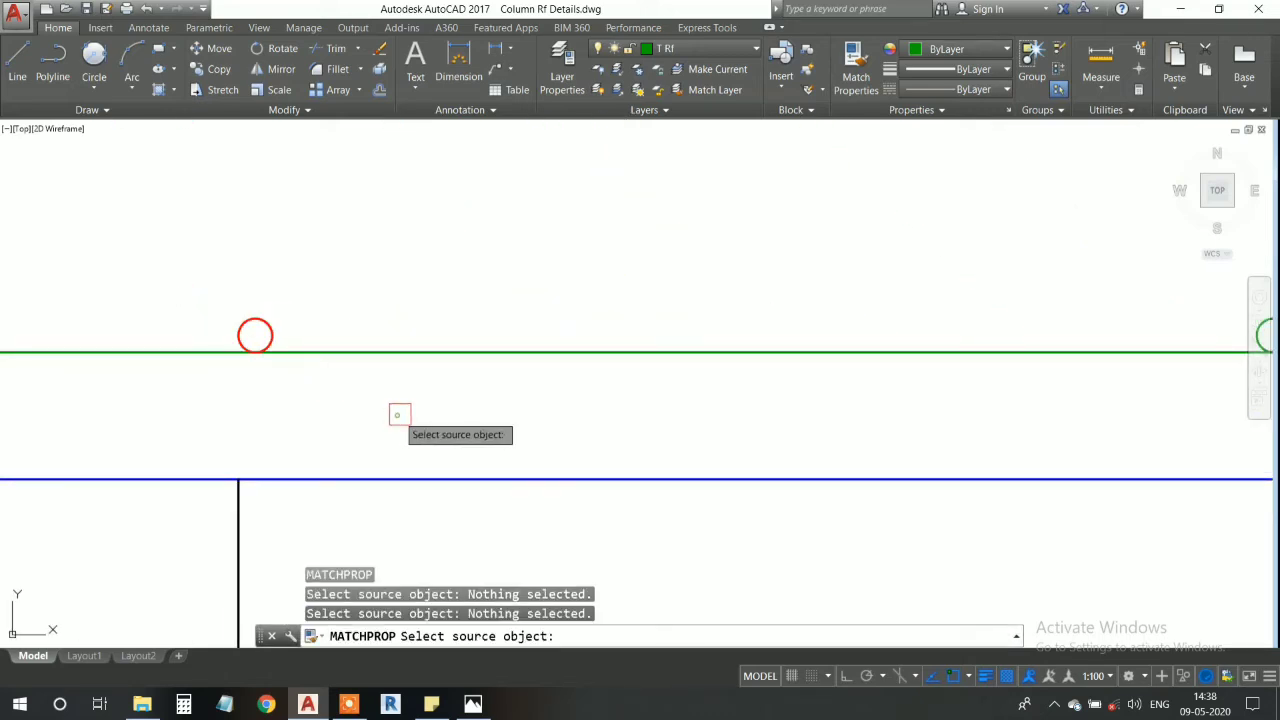
click(255, 338)
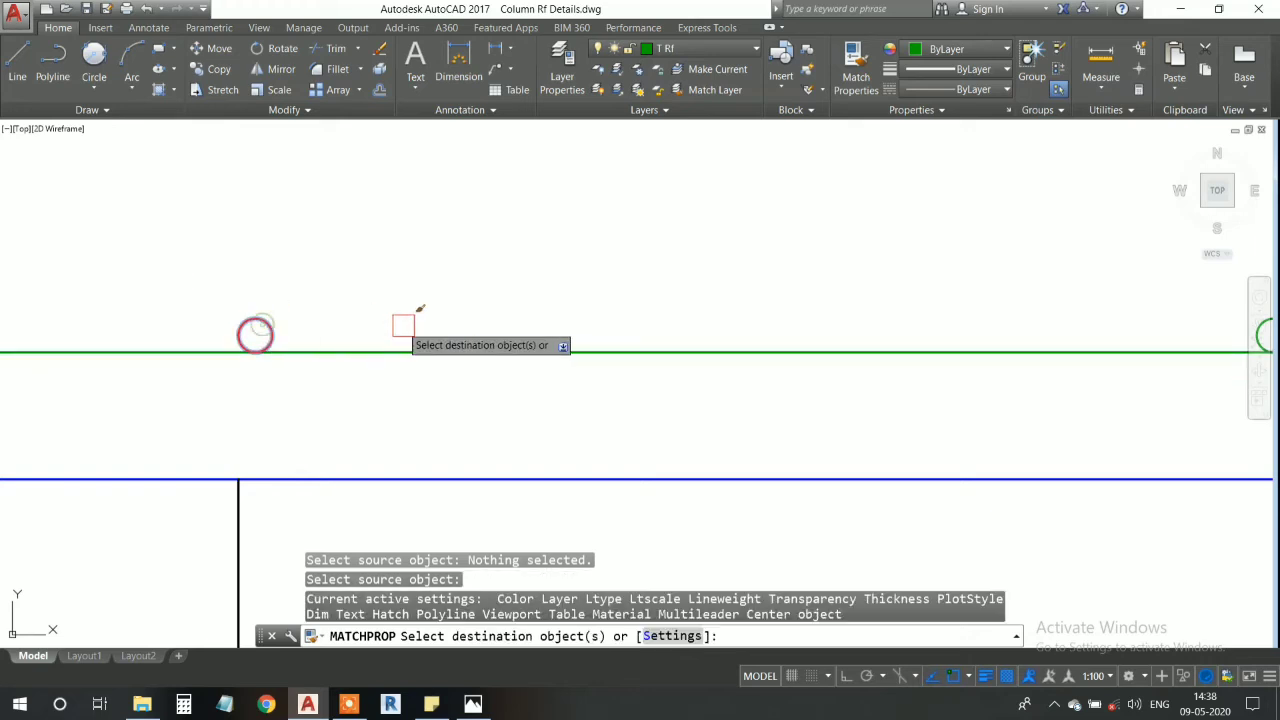
scroll(643, 336, down, 2)
middle_drag(643, 336, 470, 364)
click(481, 329)
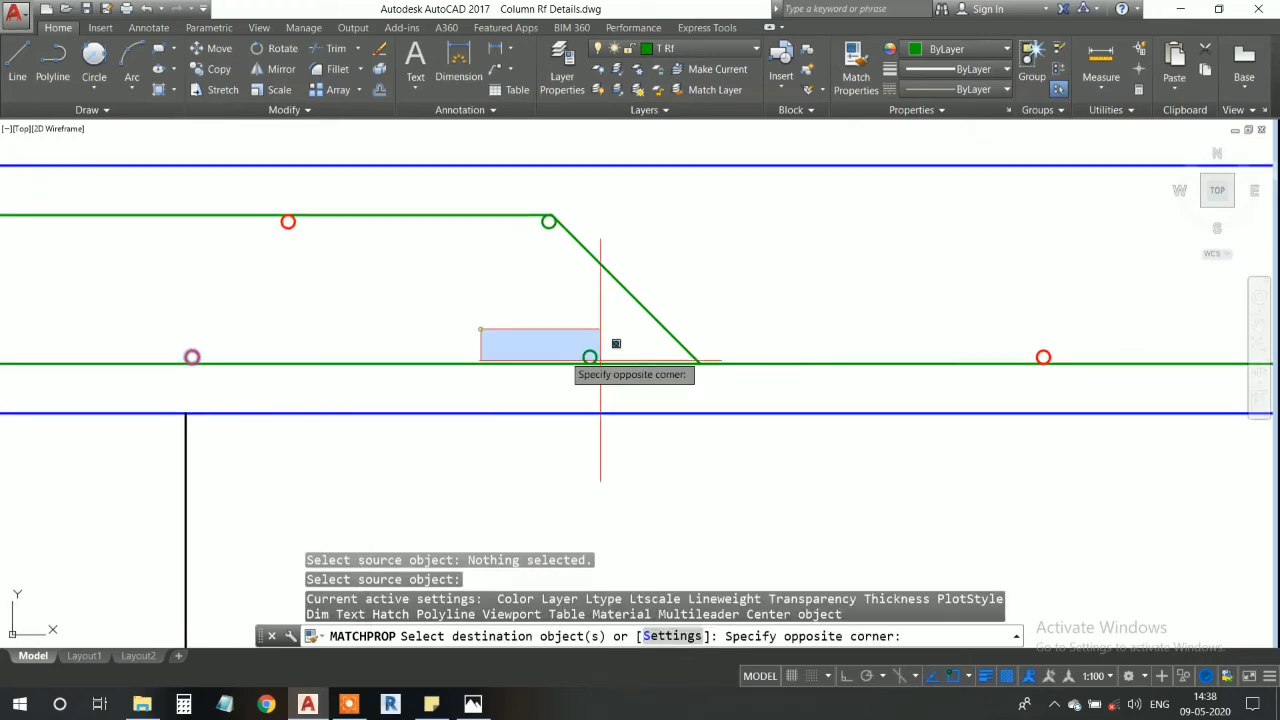
click(647, 374)
middle_drag(498, 295, 521, 373)
click(515, 290)
scroll(589, 327, up, 5)
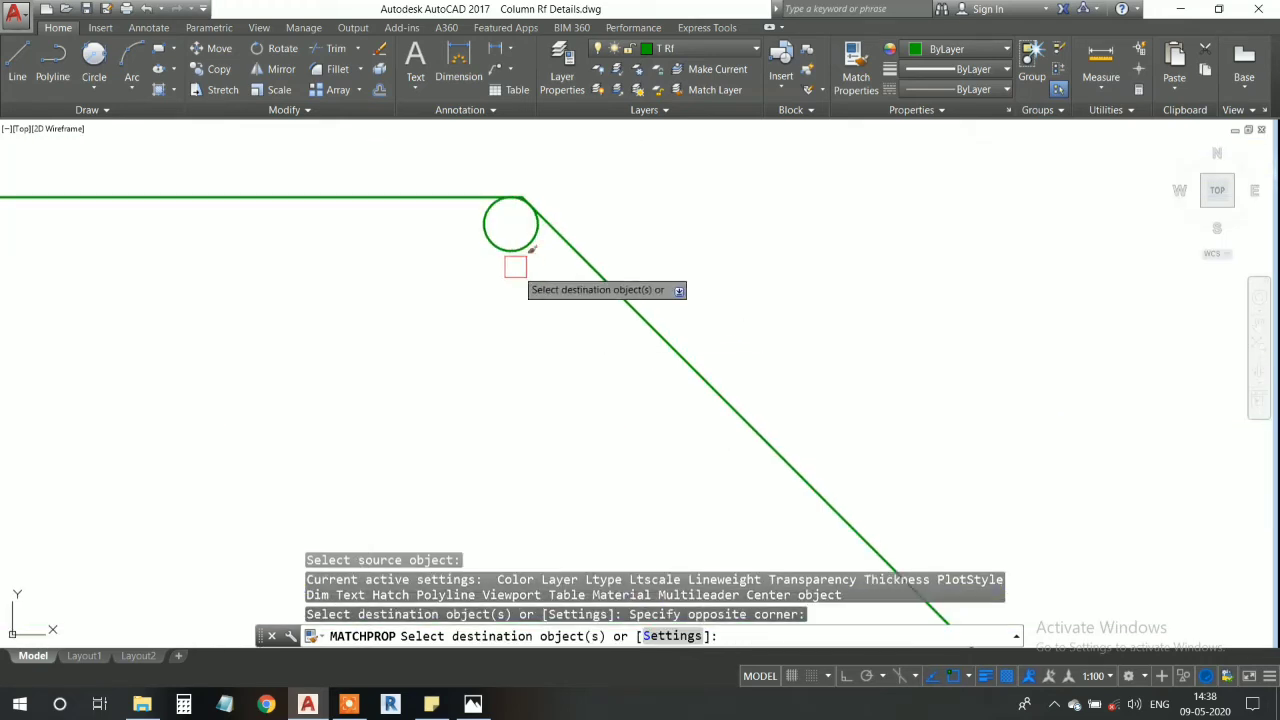
scroll(515, 300, down, 4)
key(Escape)
- Examine how the red circle sits against the upper bar line and sloped line at the bend
scroll(500, 290, up, 8)
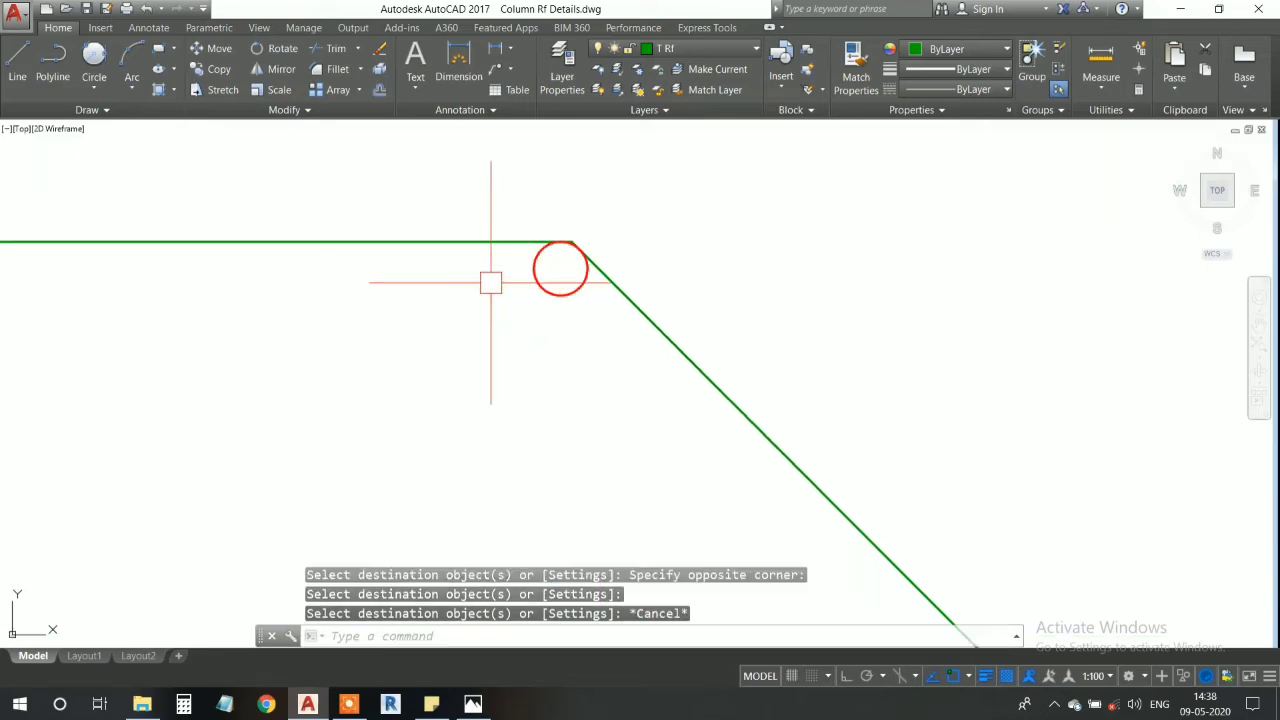
scroll(609, 229, down, 4)
scroll(611, 218, up, 10)
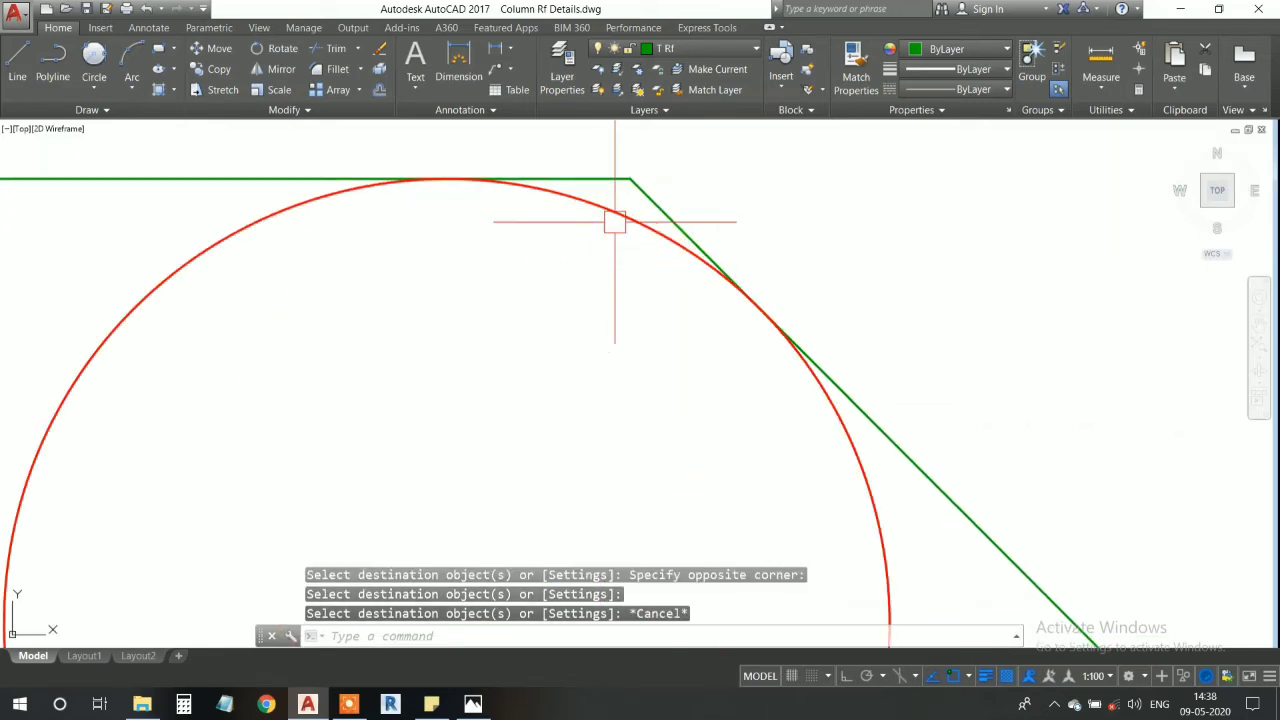
scroll(615, 222, down, 4)
scroll(615, 222, down, 8)
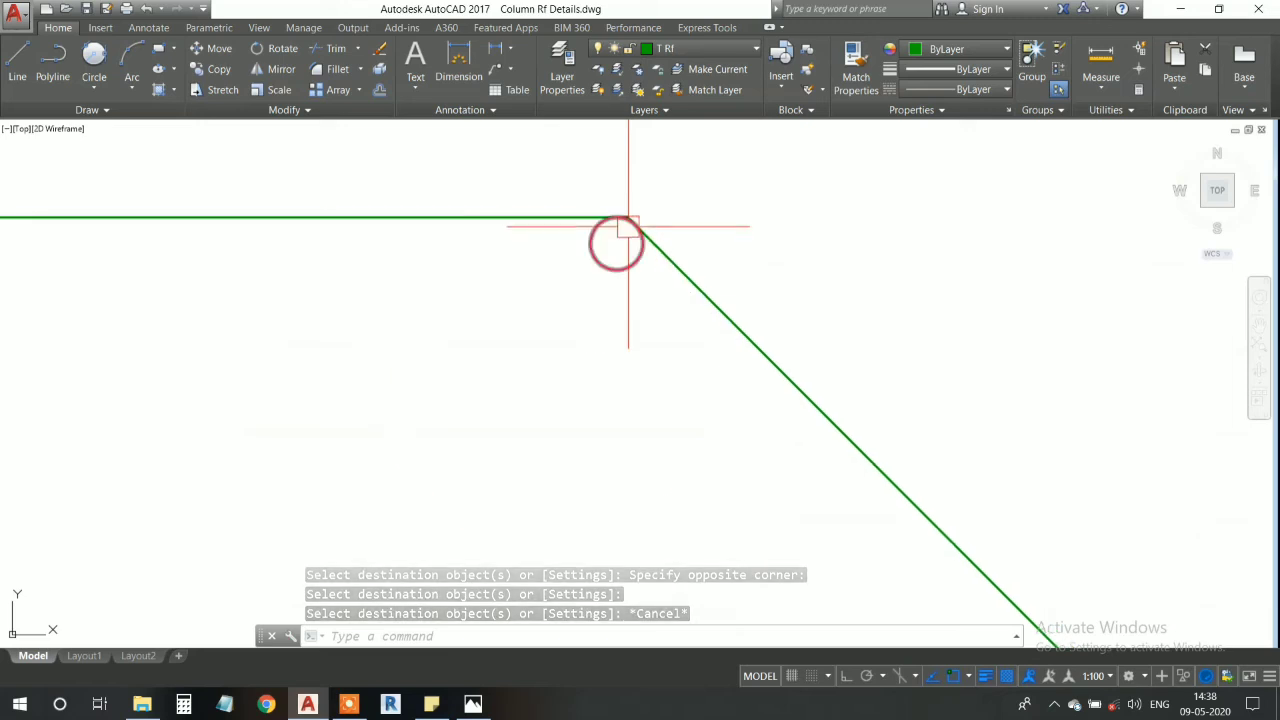
scroll(620, 216, up, 8)
scroll(650, 230, down, 6)
scroll(672, 243, up, 4)
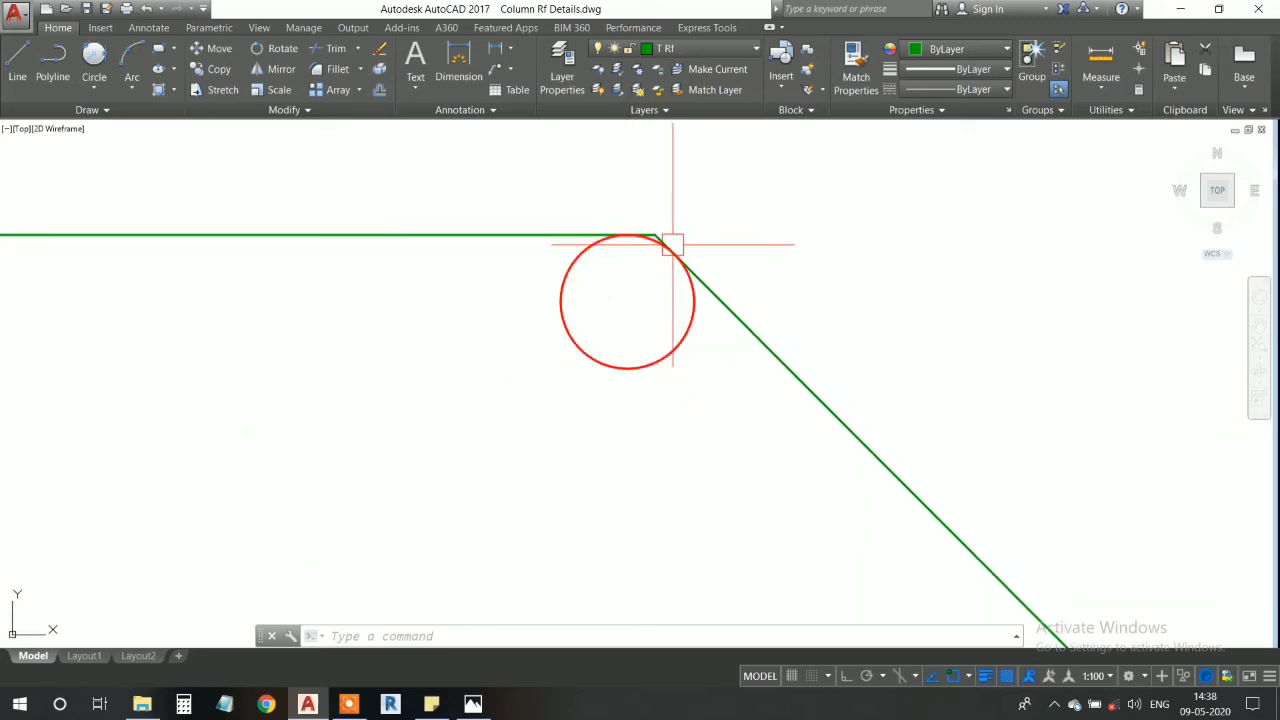
scroll(634, 245, down, 6)
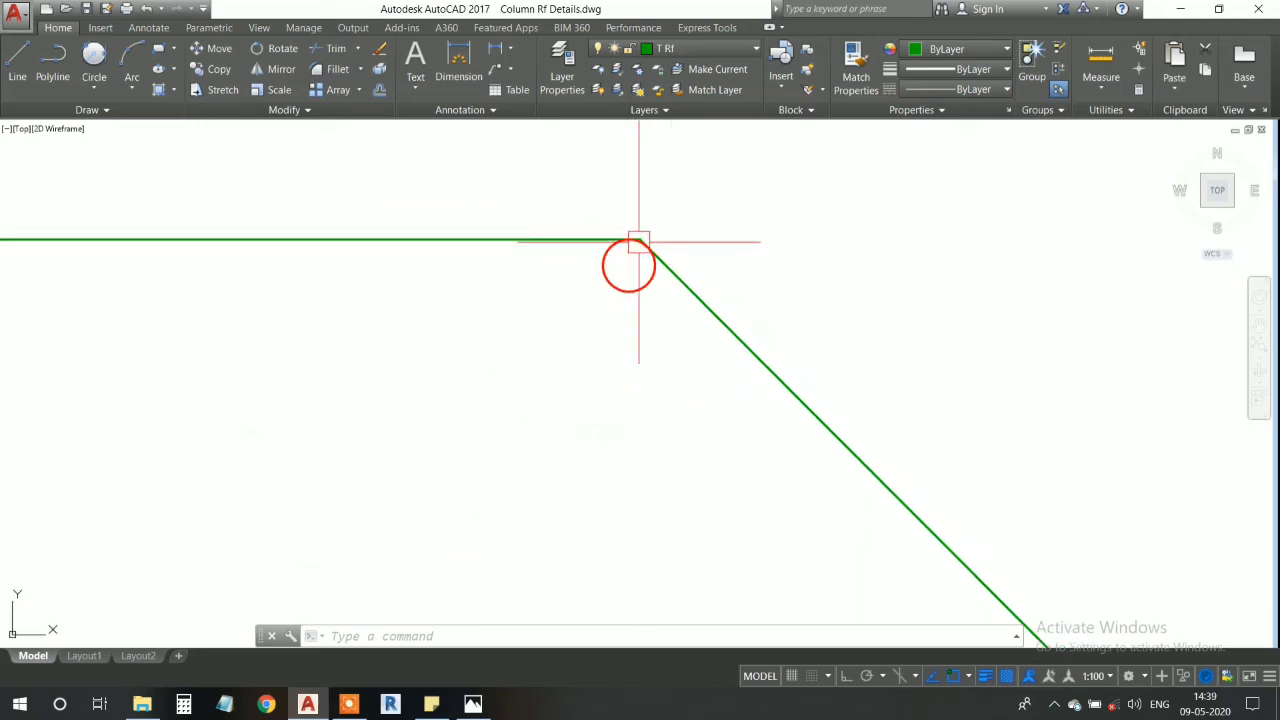
scroll(643, 236, up, 6)
scroll(643, 243, down, 12)
mouse_move(643, 243)
middle_down()
mouse_move(669, 274)
mouse_move(522, 250)
middle_up()
scroll(684, 279, up, 2)
scroll(522, 250, down, 6)
middle_drag(1006, 261, 477, 259)
- Mirror the three upper-left A Bar circles about a vertical axis through the main bar's midpoint, with Ortho on, keeping the originals
middle_drag(90, 245, 416, 300)
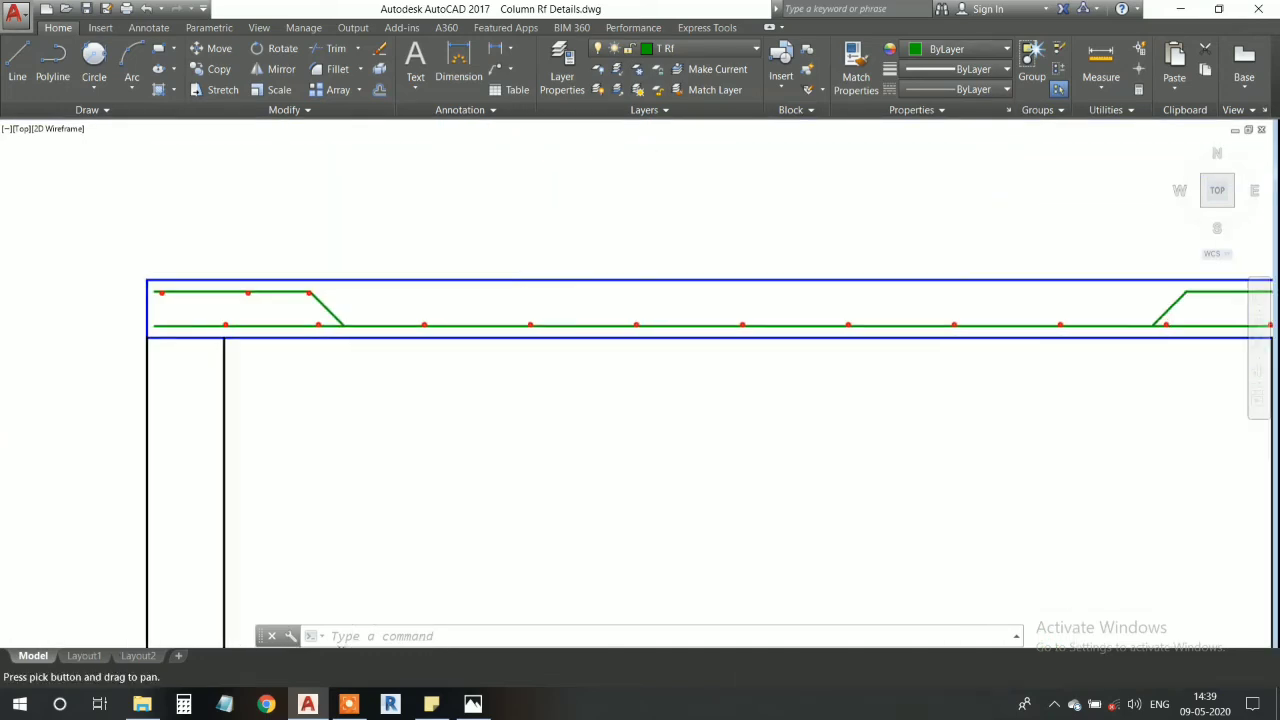
middle_drag(238, 360, 400, 360)
scroll(366, 309, up, 8)
middle_drag(366, 309, 508, 343)
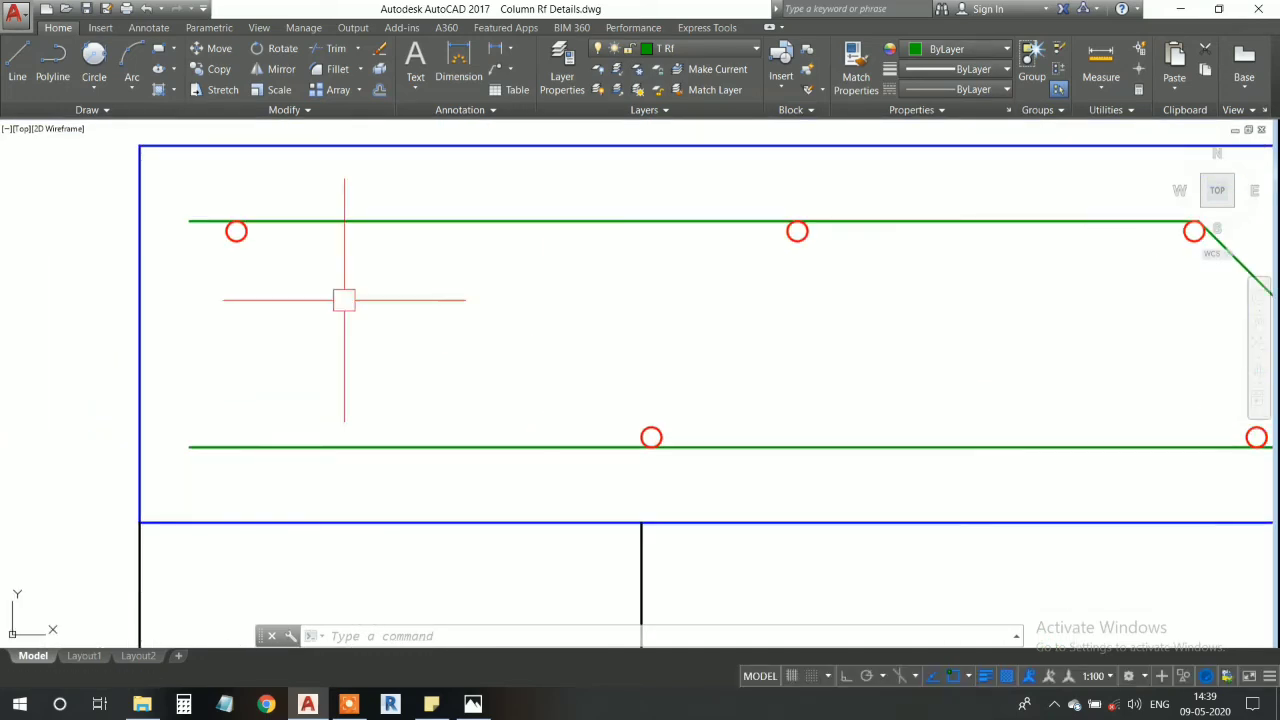
click(191, 183)
scroll(735, 350, down, 4)
click(812, 325)
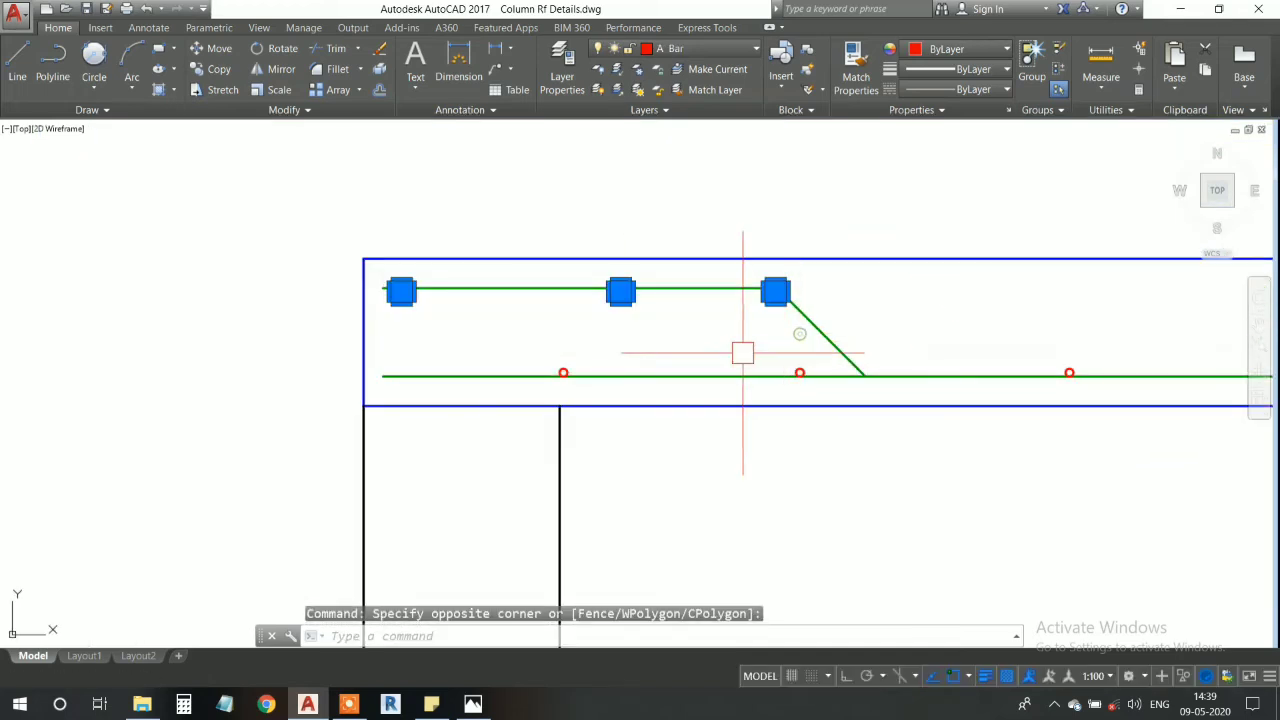
key(Return)
middle_drag(786, 349, 489, 343)
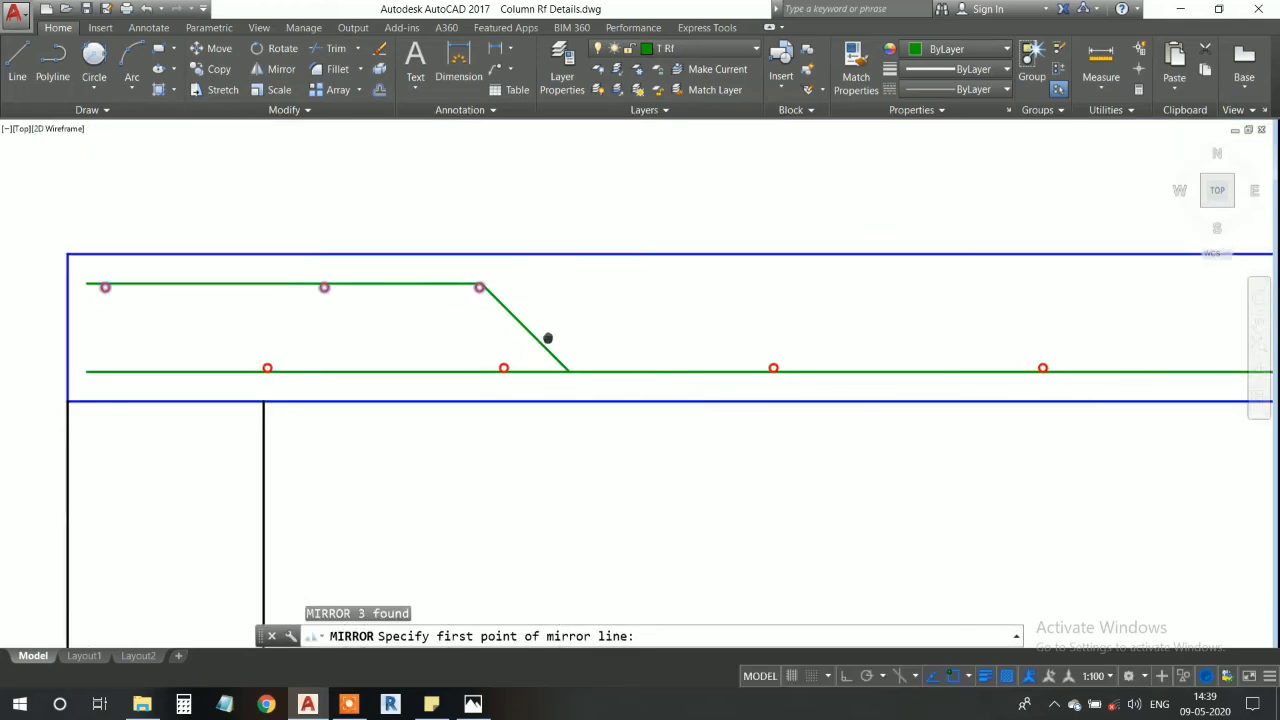
scroll(489, 343, down, 4)
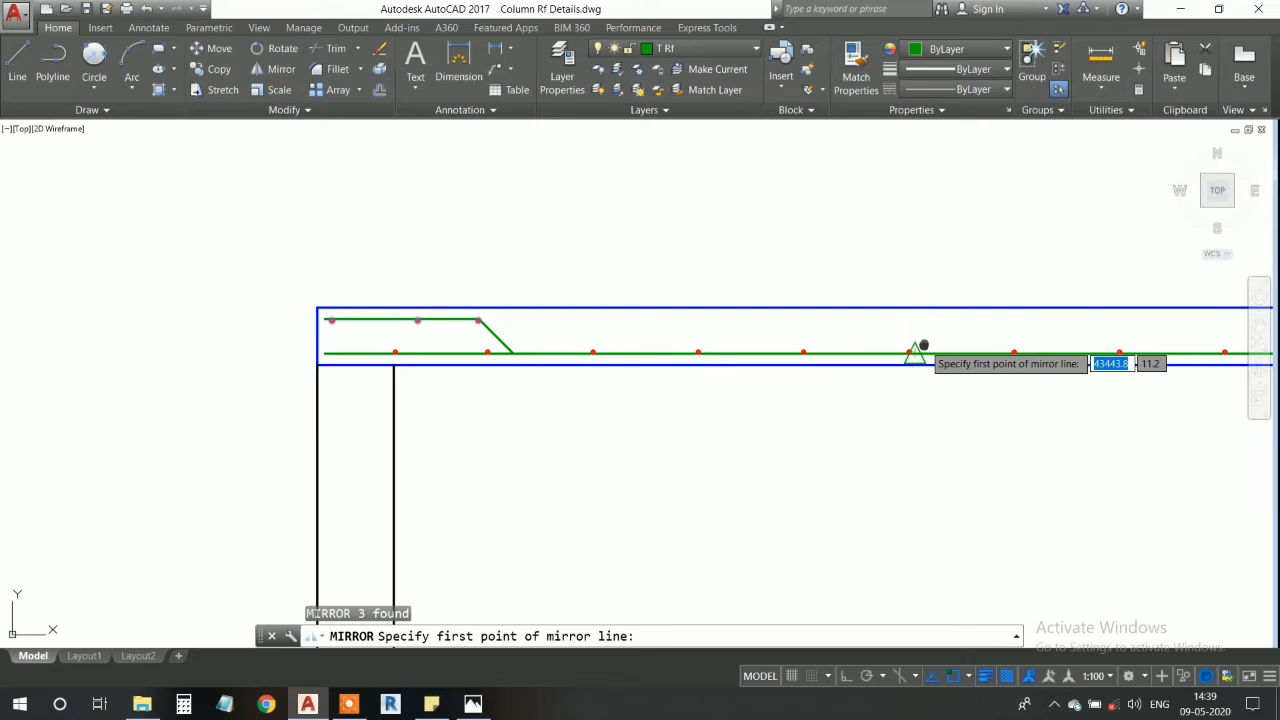
scroll(828, 380, up, 2)
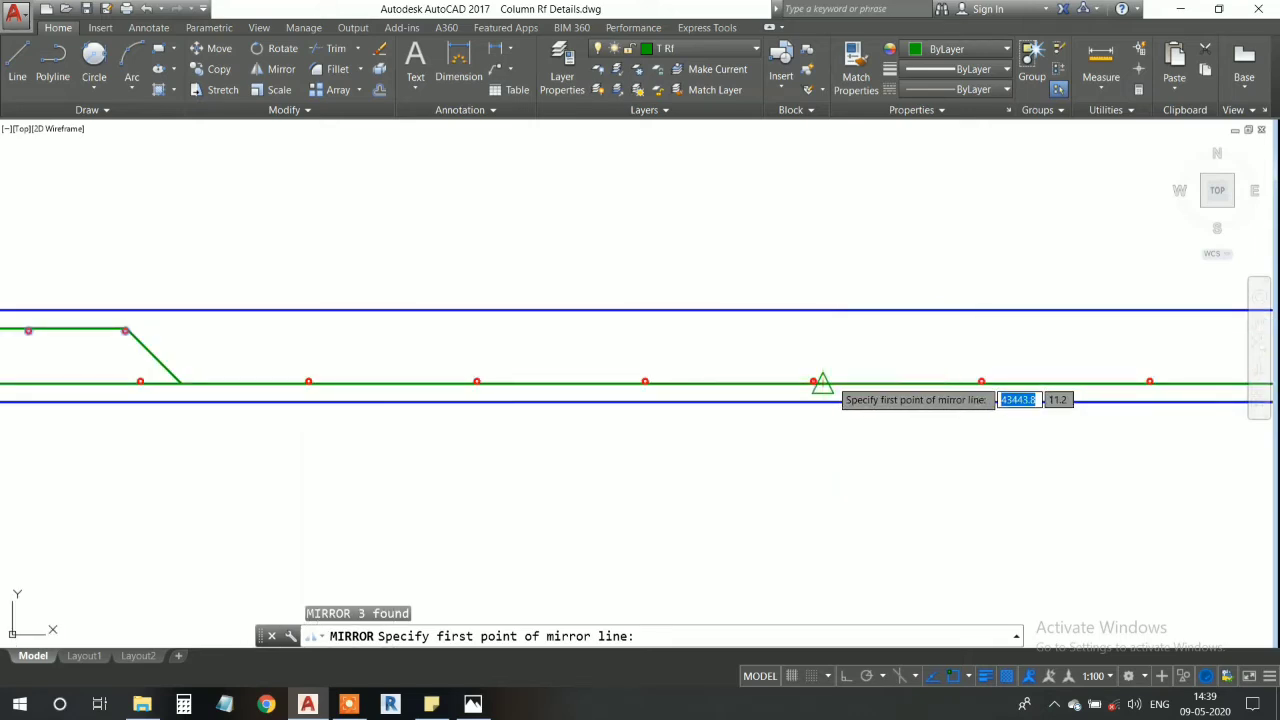
click(822, 382)
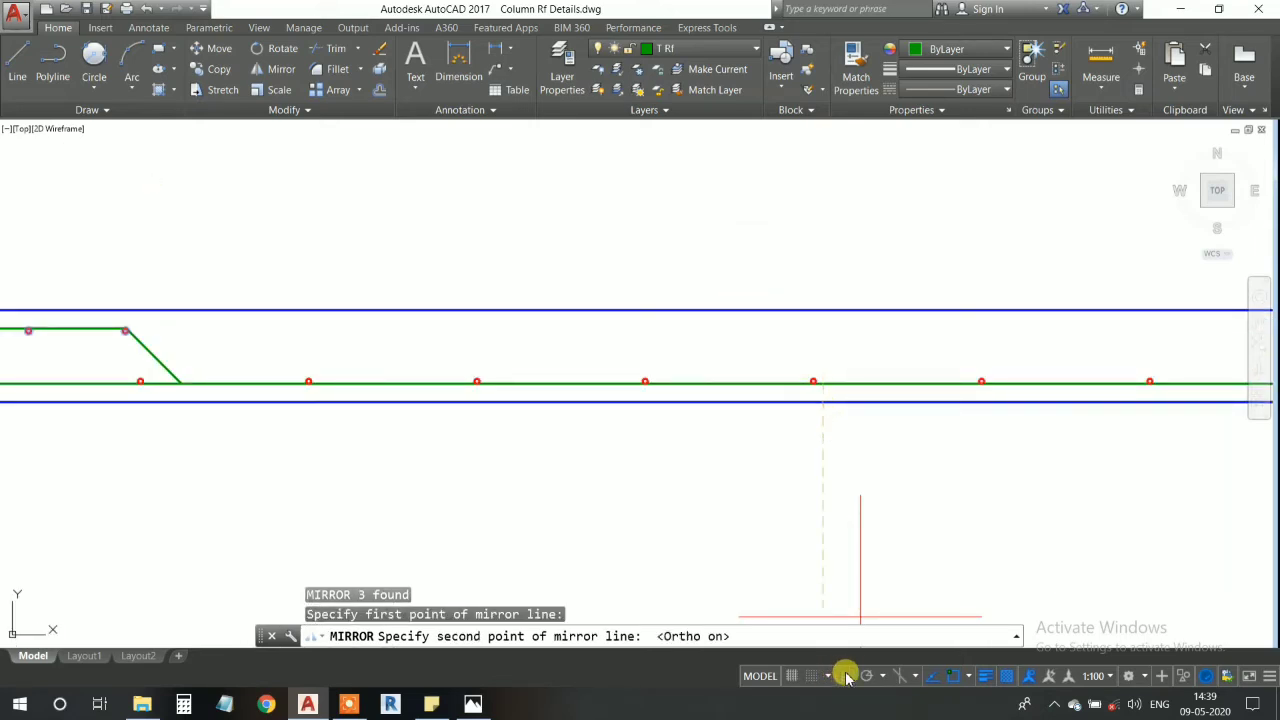
click(835, 180)
click(864, 236)
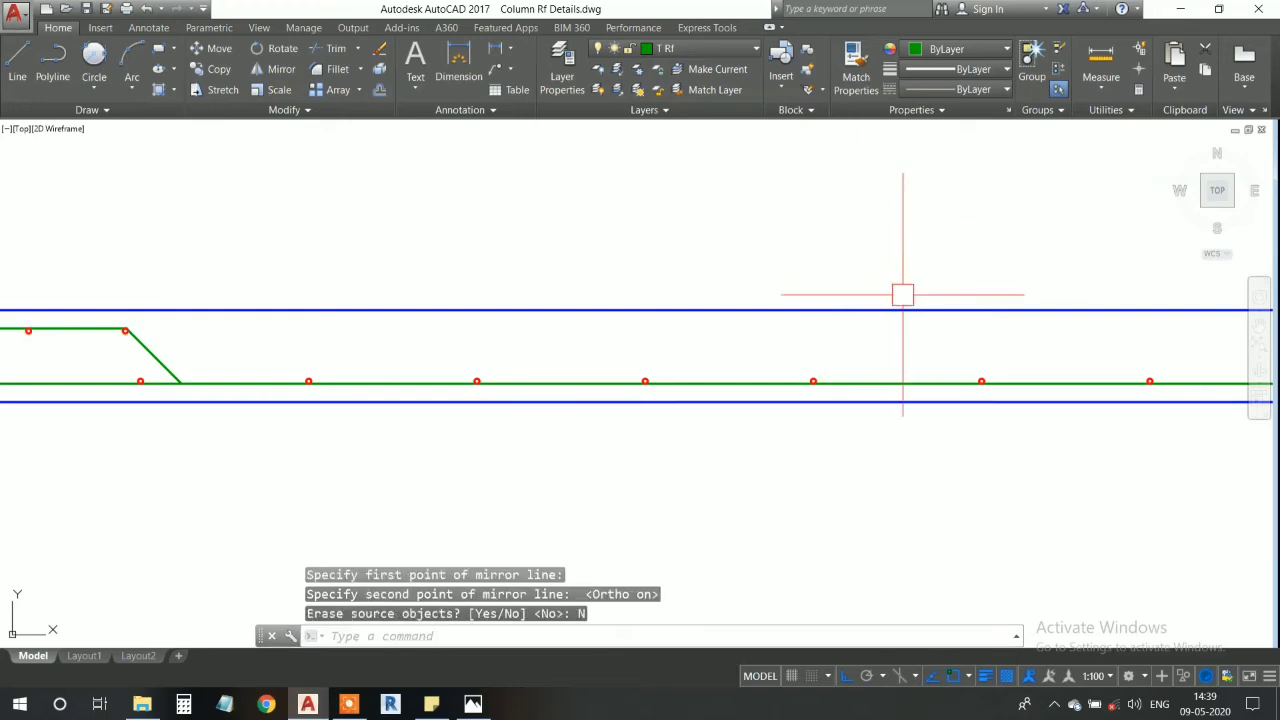
- Examine how the mirrored A Bar circles sit against the bent-up bar at the right end
scroll(903, 294, down, 4)
middle_drag(1083, 316, 474, 326)
scroll(583, 308, up, 6)
scroll(427, 345, up, 4)
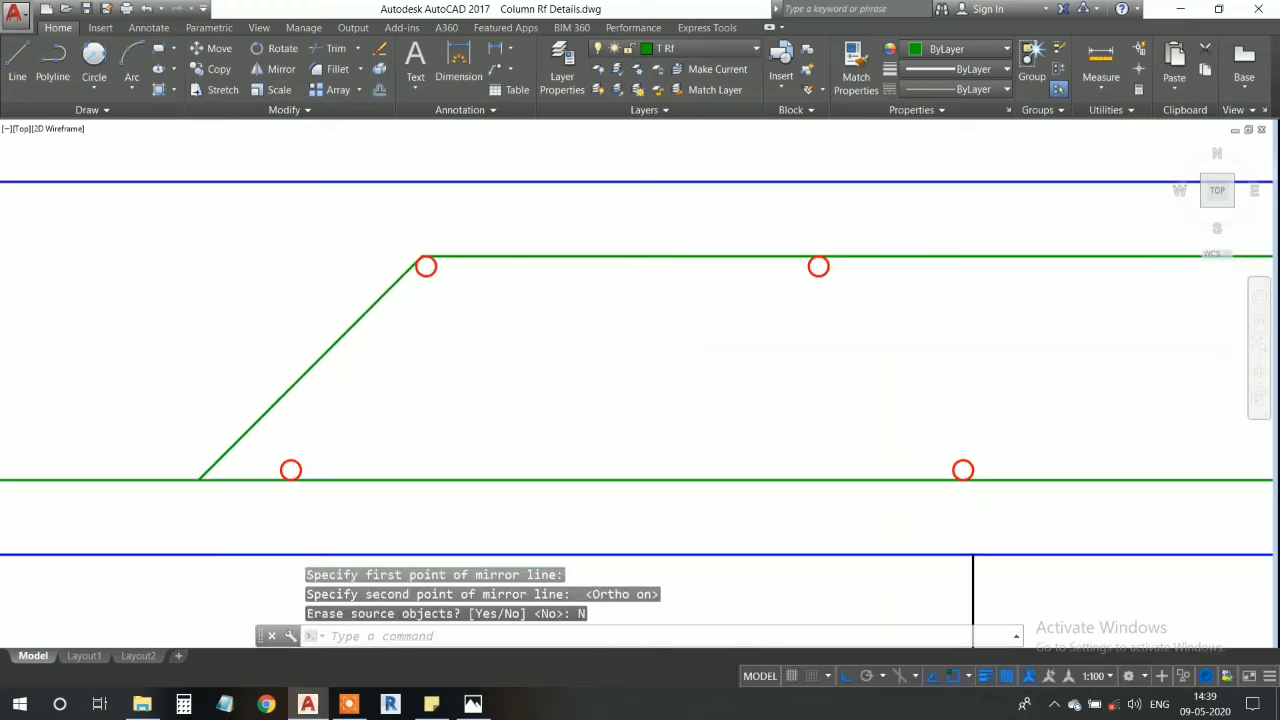
scroll(427, 345, up, 6)
scroll(449, 340, down, 10)
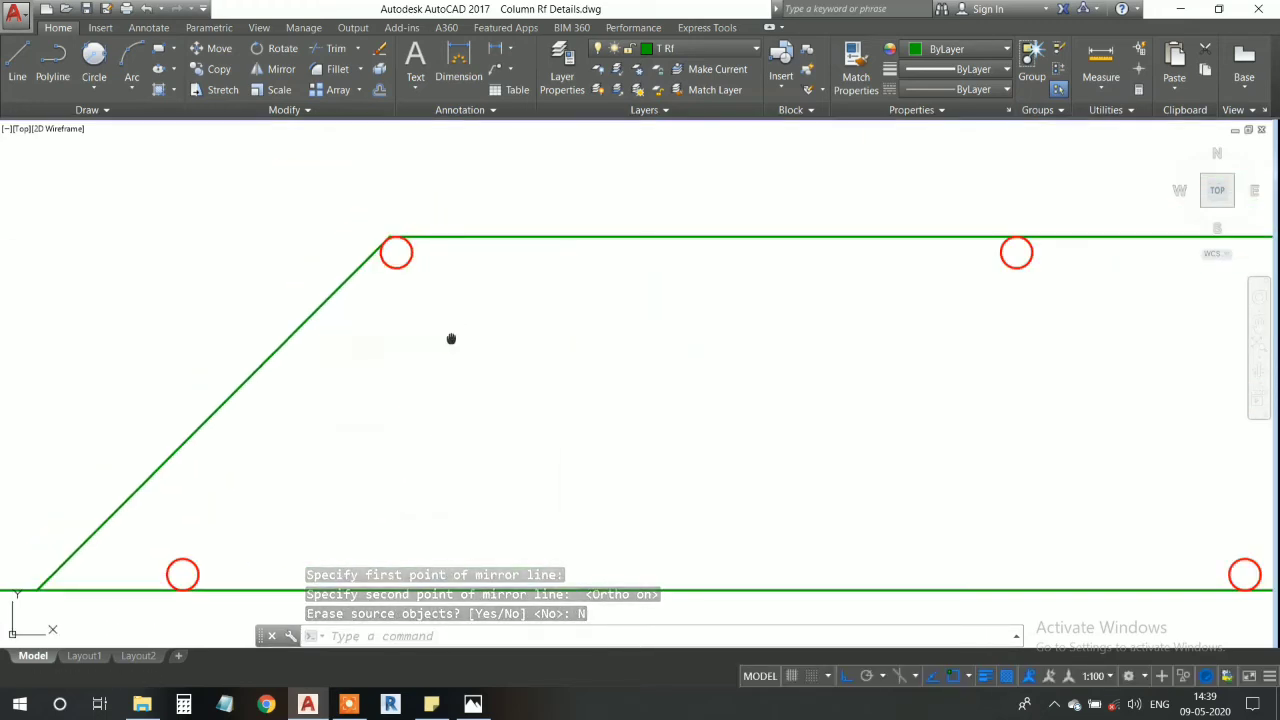
middle_drag(437, 306, 345, 289)
scroll(345, 289, down, 2)
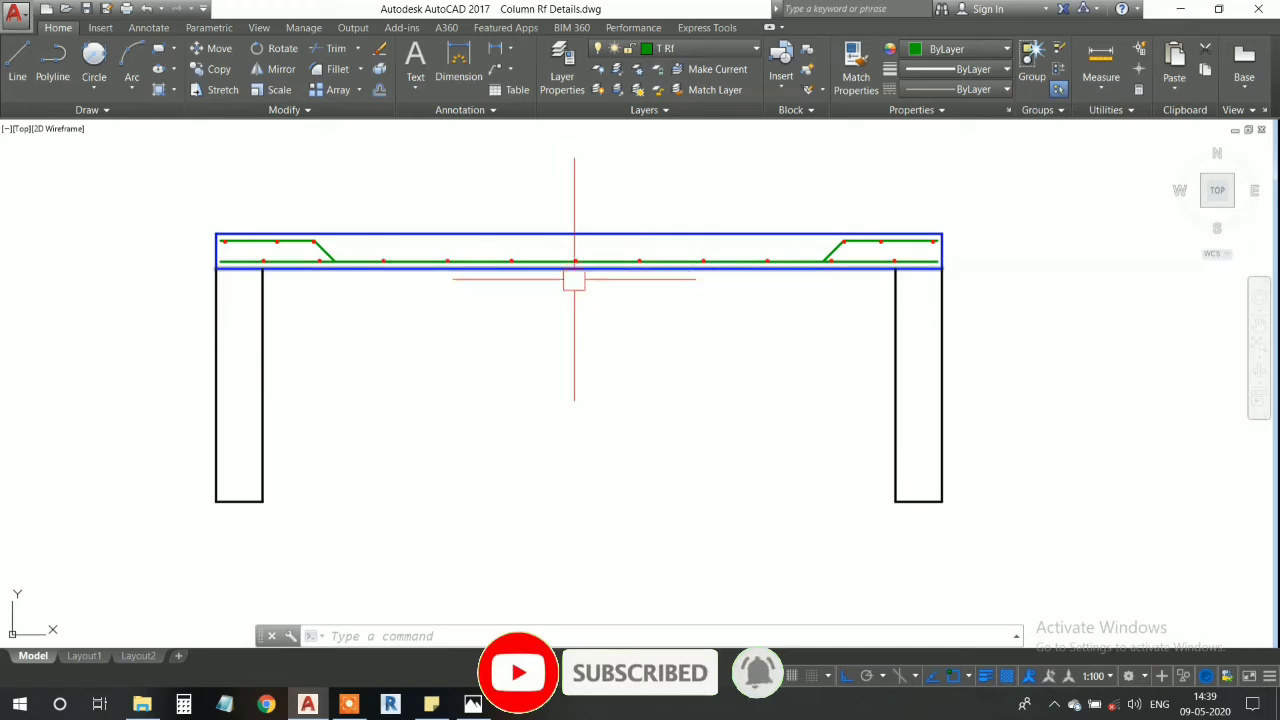
- Examine the A Bar circles and bent-up bar above the left wall
scroll(272, 243, up, 5)
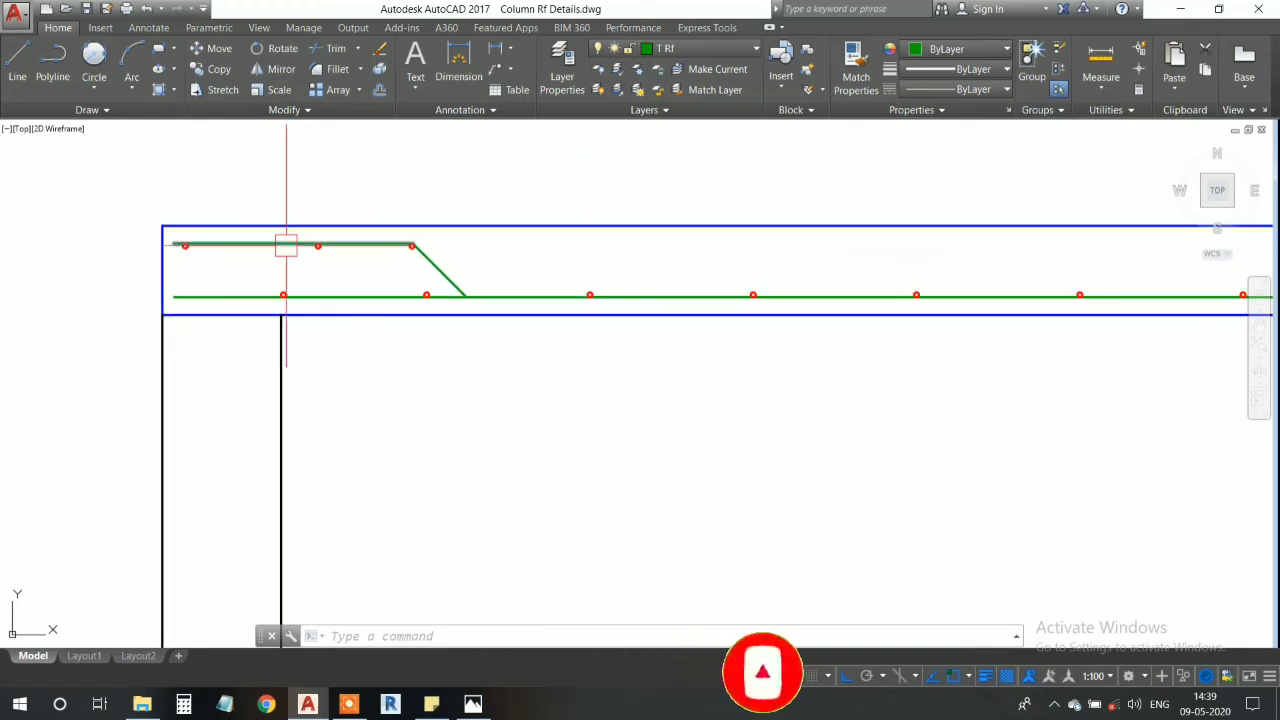
scroll(223, 340, down, 2)
scroll(221, 402, up, 8)
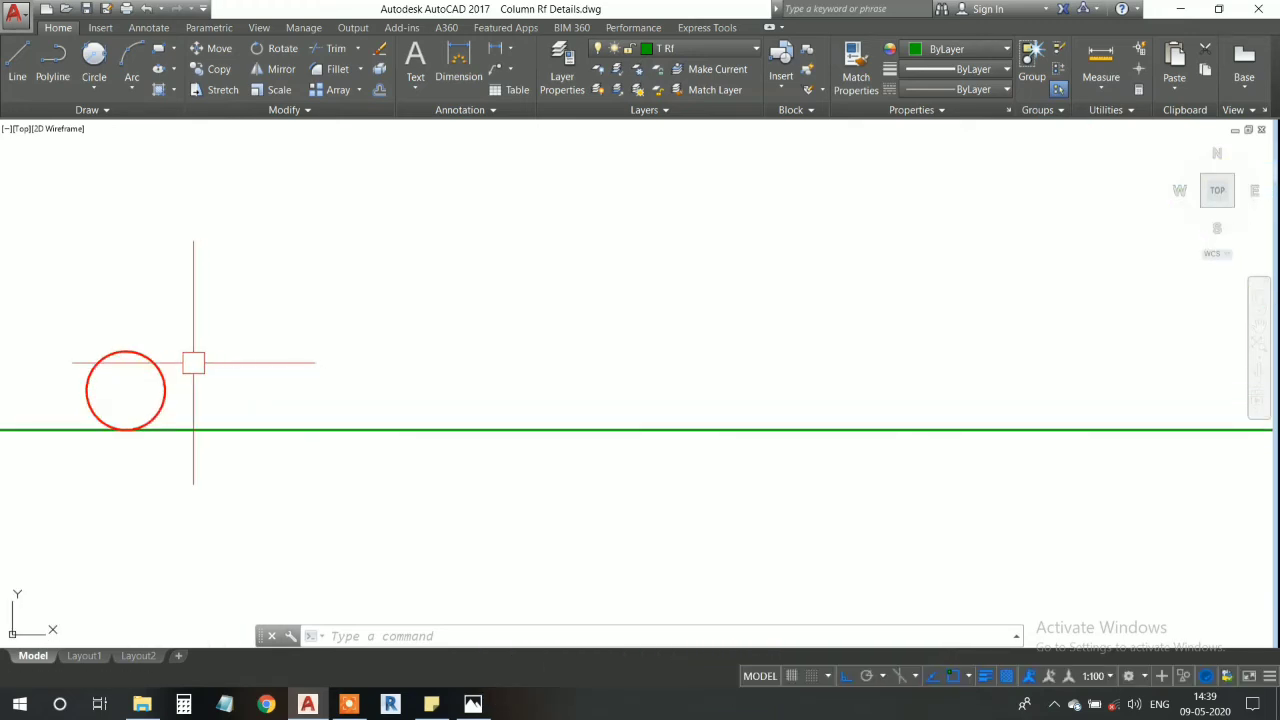
middle_drag(172, 376, 443, 269)
scroll(380, 283, down, 4)
scroll(380, 285, down, 15)
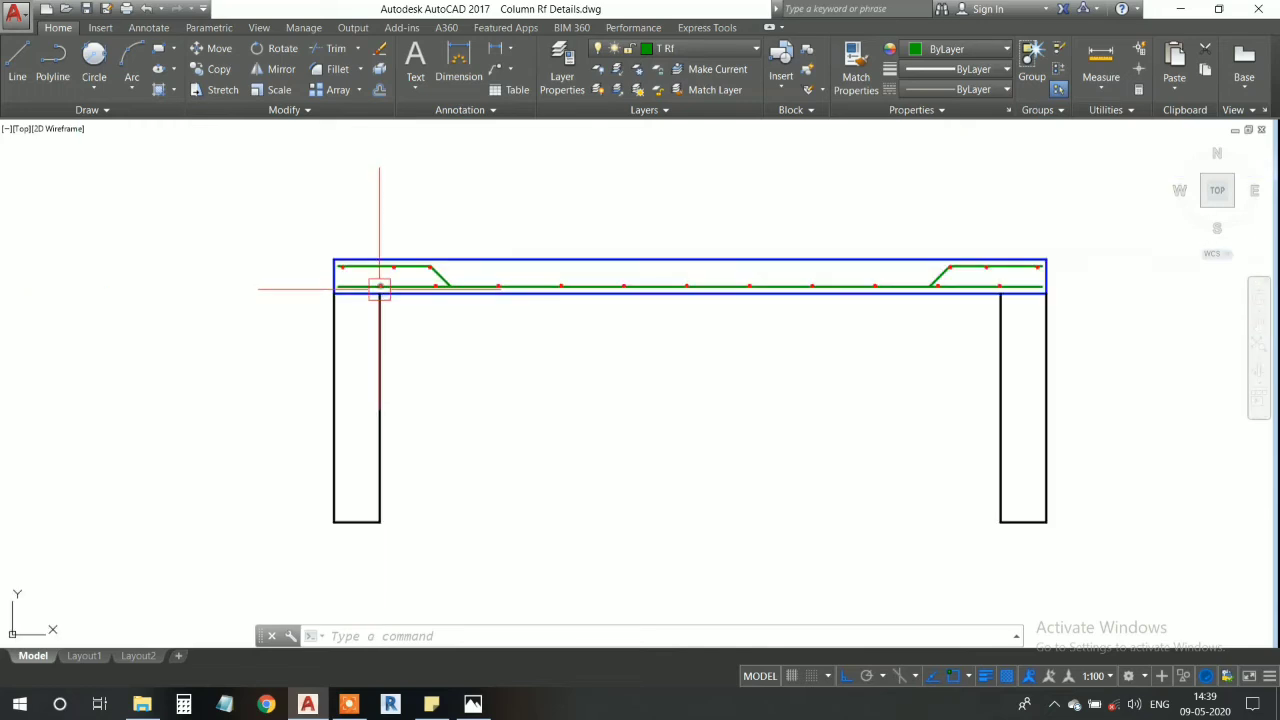
scroll(375, 289, up, 1)
mouse_move(362, 305)
middle_down()
mouse_move(376, 289)
mouse_move(373, 313)
middle_up()
scroll(364, 318, down, 1)
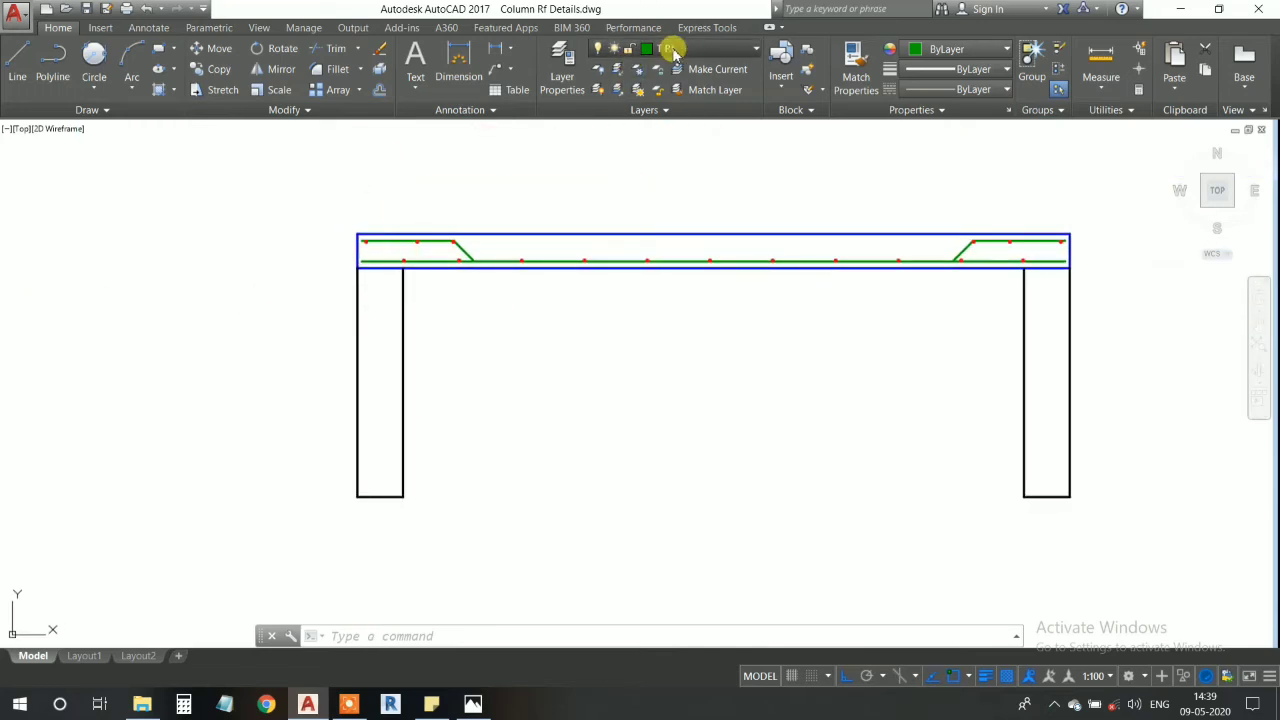
- Make HATCH the current layer and apply a hatch to the interior of the left wall
click(674, 50)
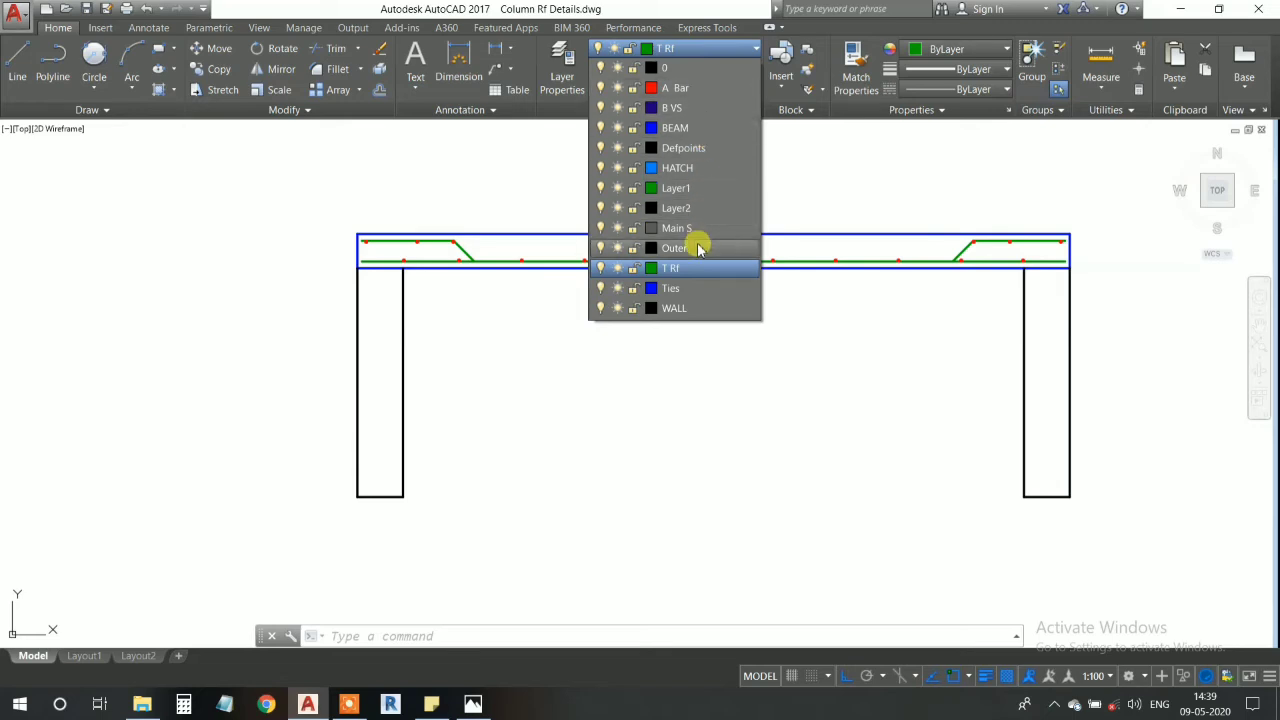
click(703, 168)
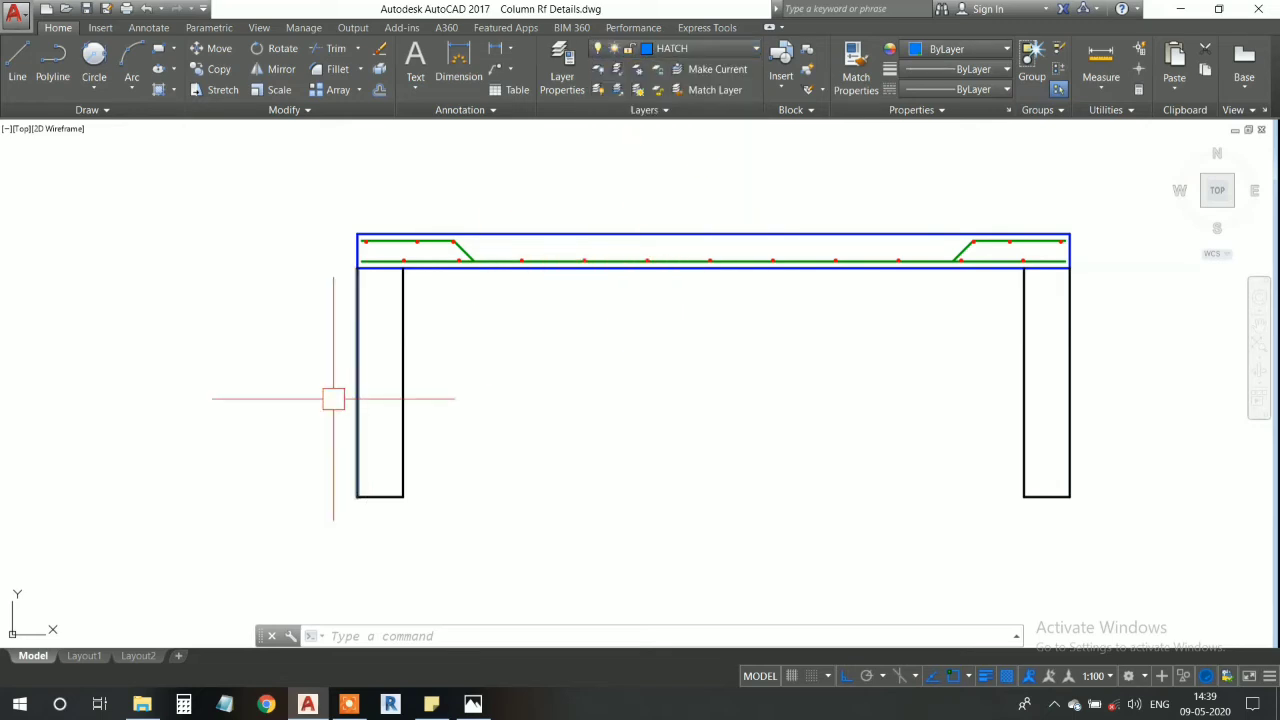
scroll(366, 363, up, 4)
text(h)
key(Return)
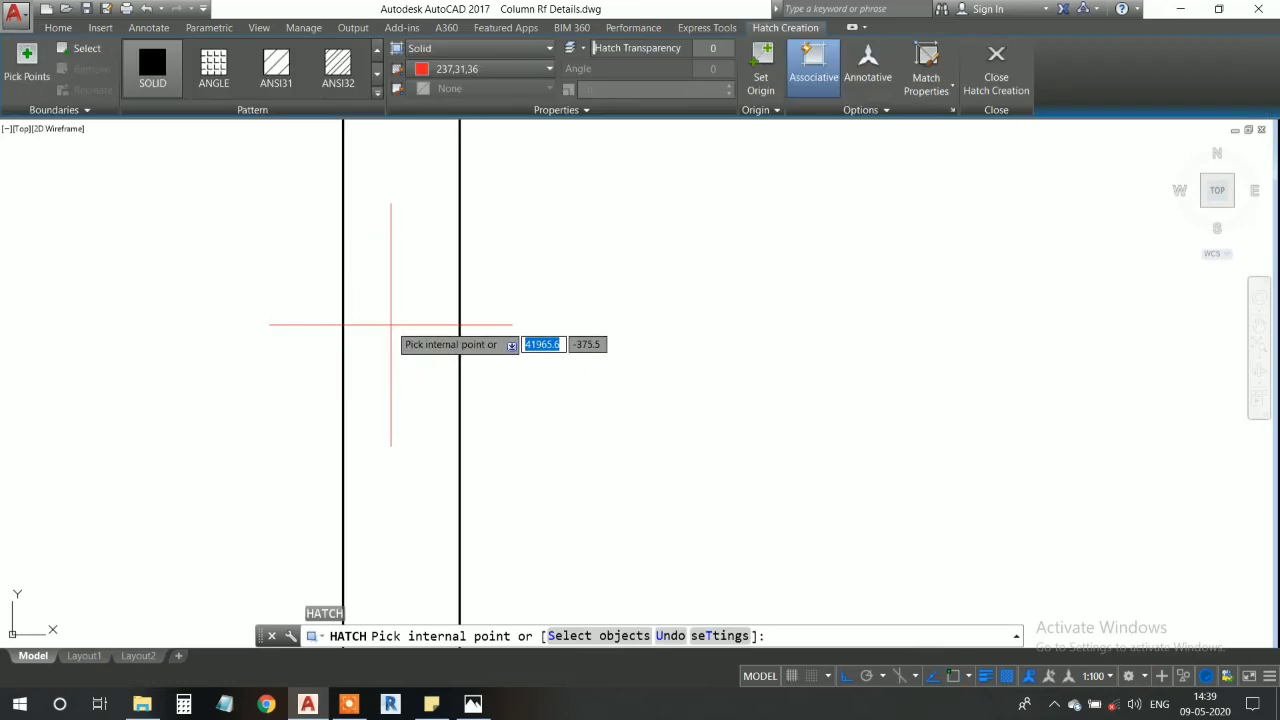
click(391, 326)
scroll(414, 278, down, 4)
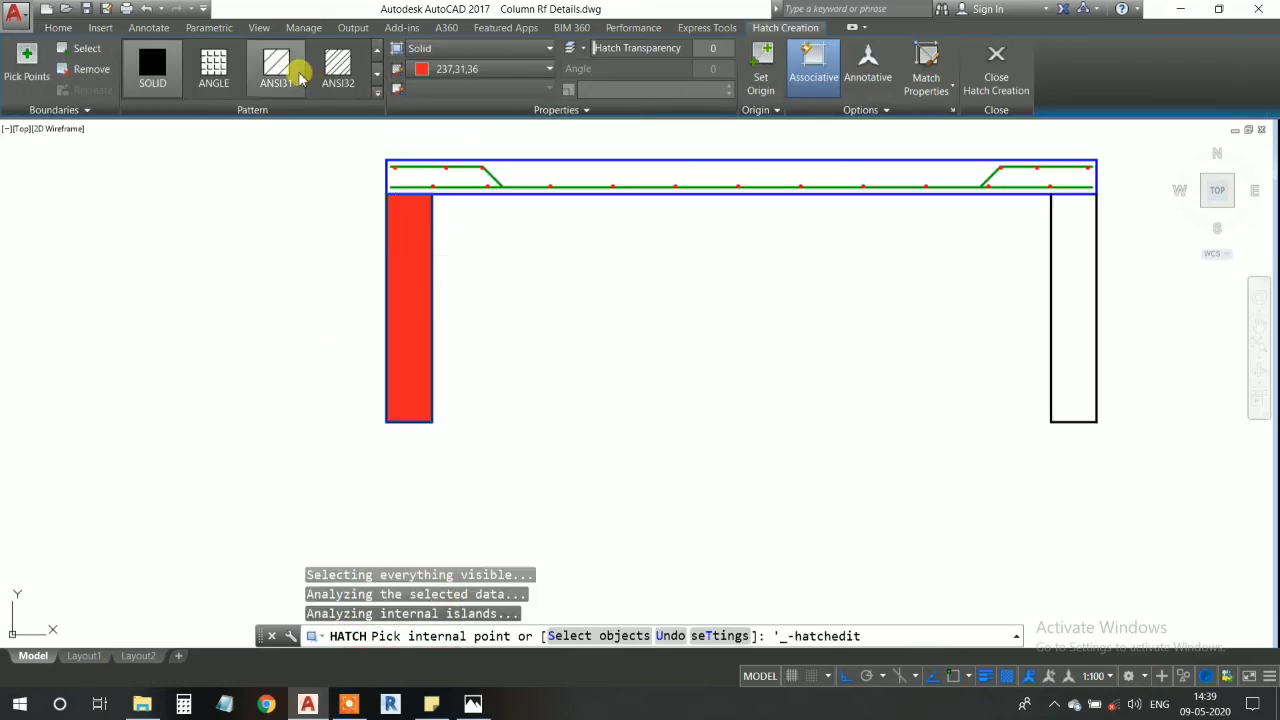
- Set the left wall's hatch to the ANSI32 pattern at scale 150 with colour 99,100,102
click(297, 77)
click(338, 72)
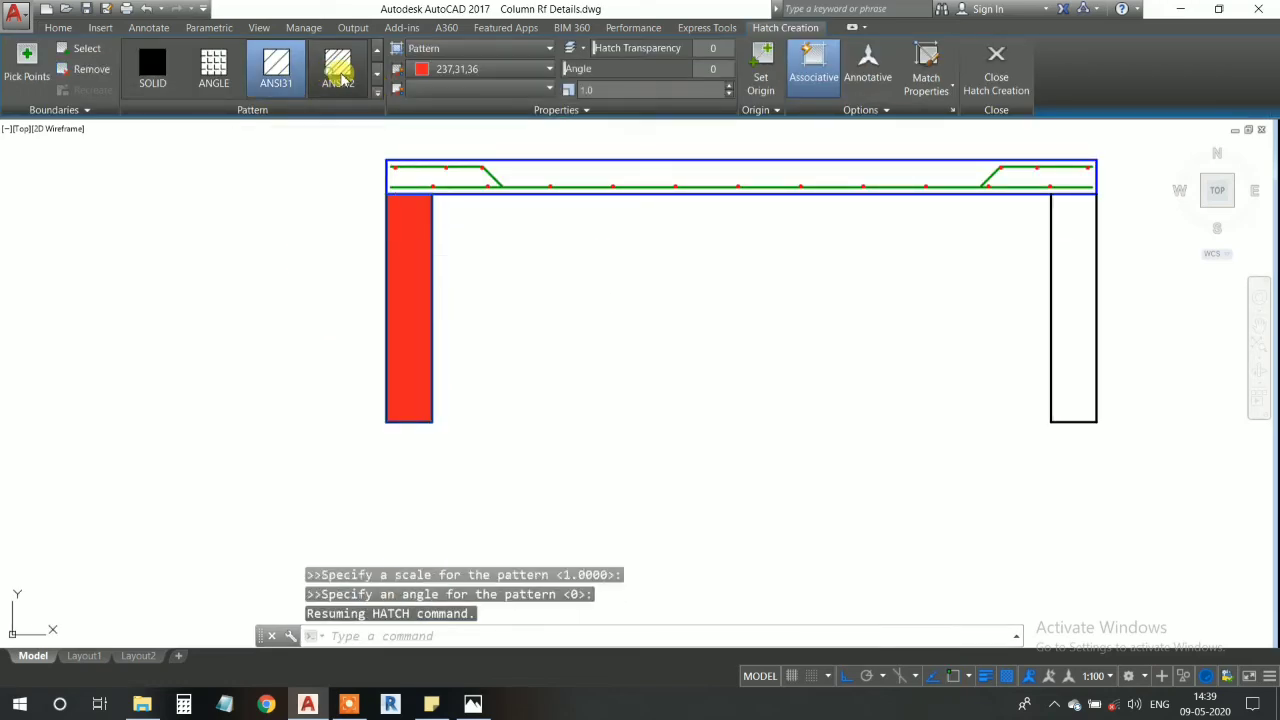
click(620, 89)
text(100)
key(Return)
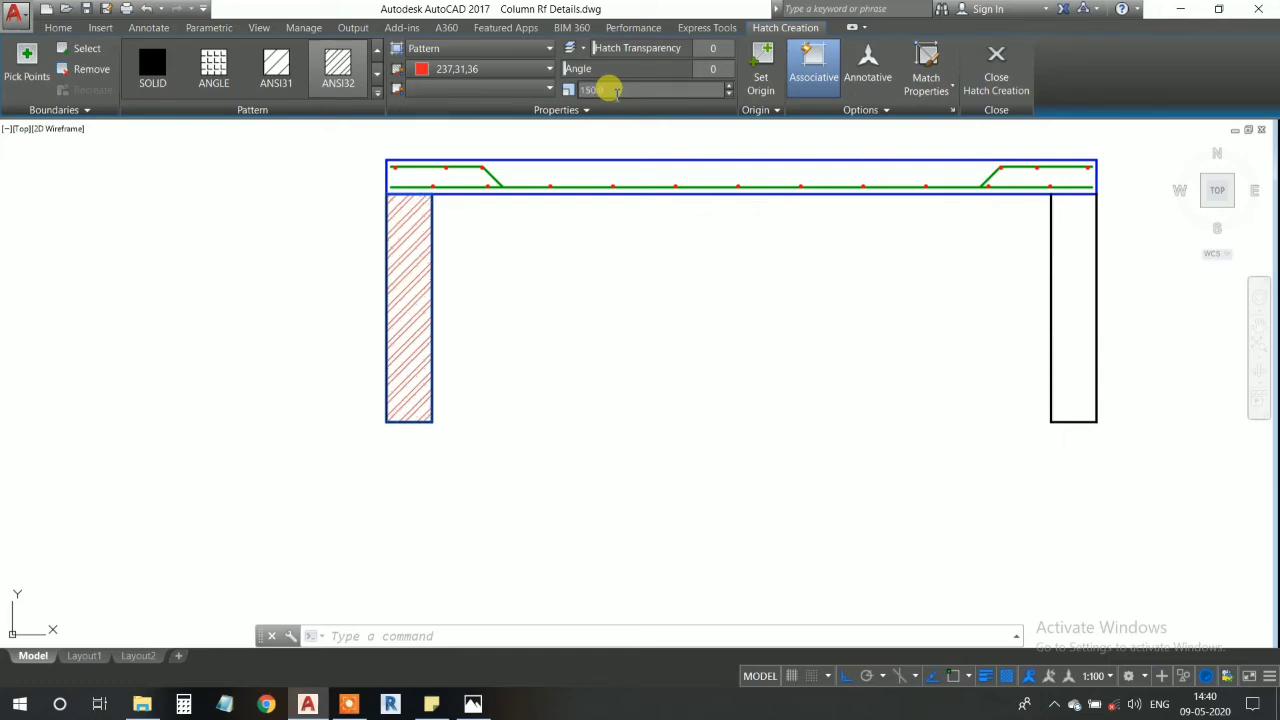
click(478, 68)
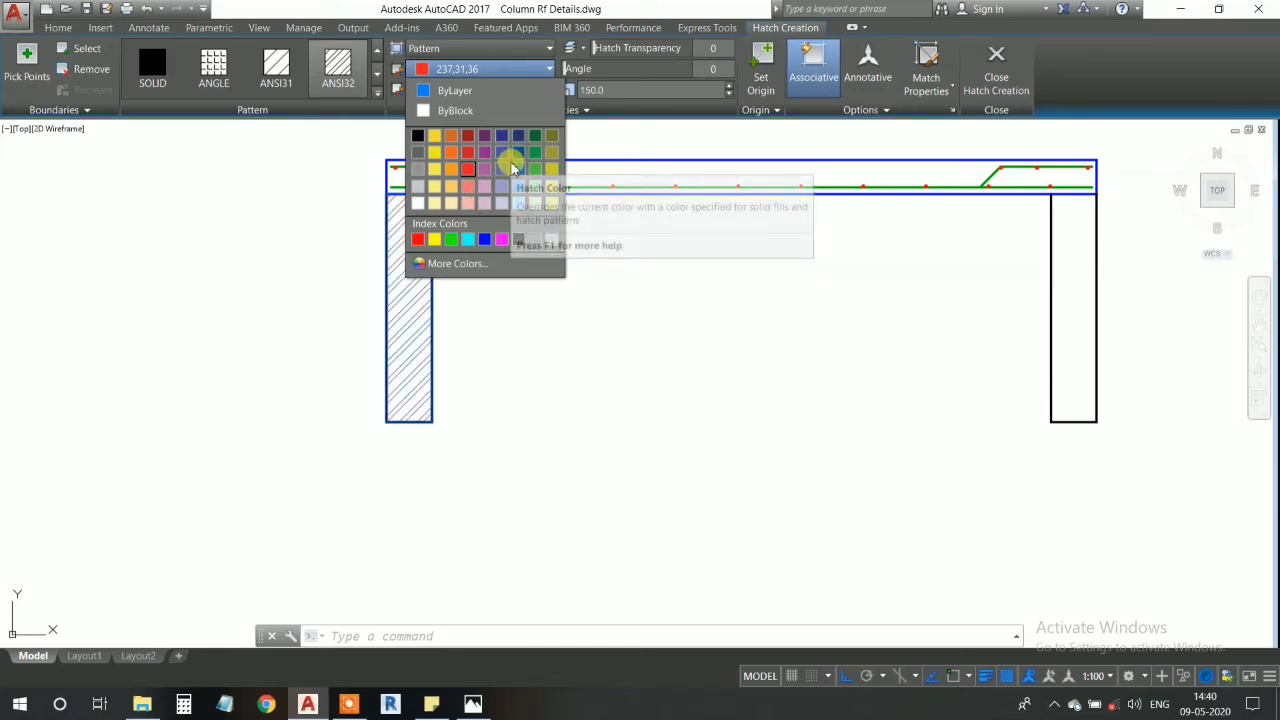
key(Escape)
key(Escape)
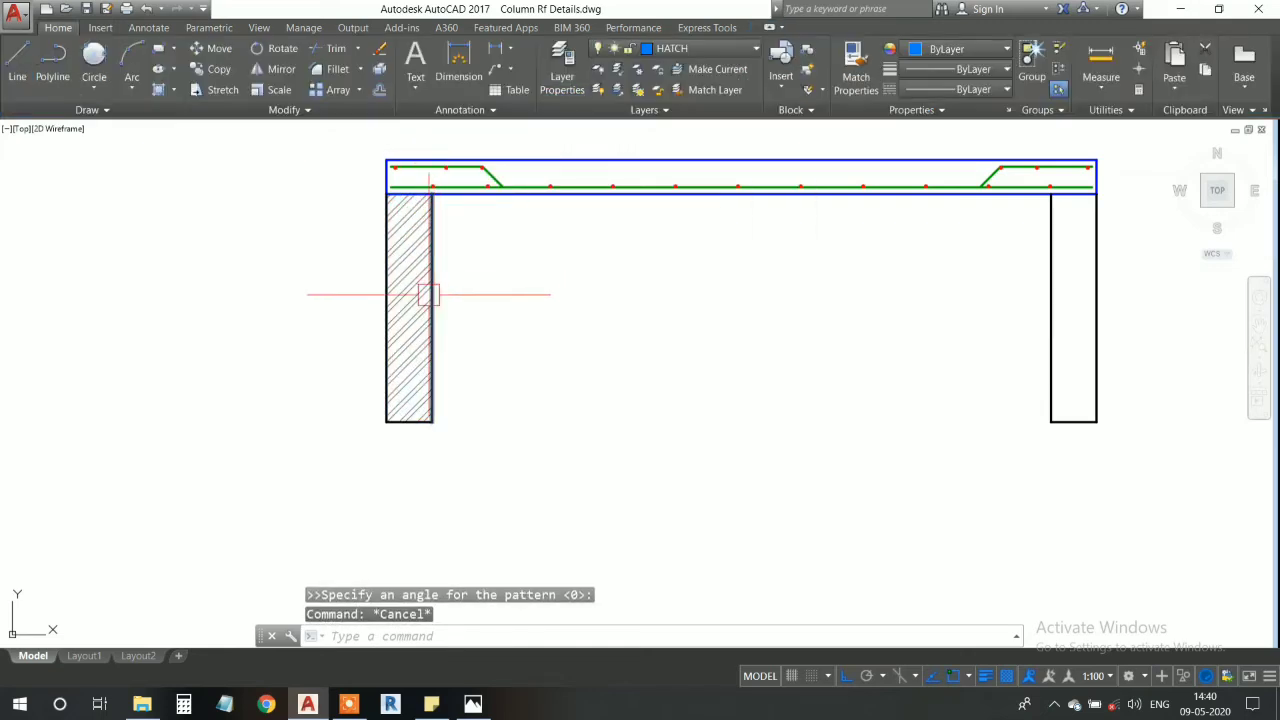
- Hatch the interior of the right wall with ANSI32 at scale 150 in colour 99,100,102
scroll(404, 287, down, 2)
text(h)
key(Return)
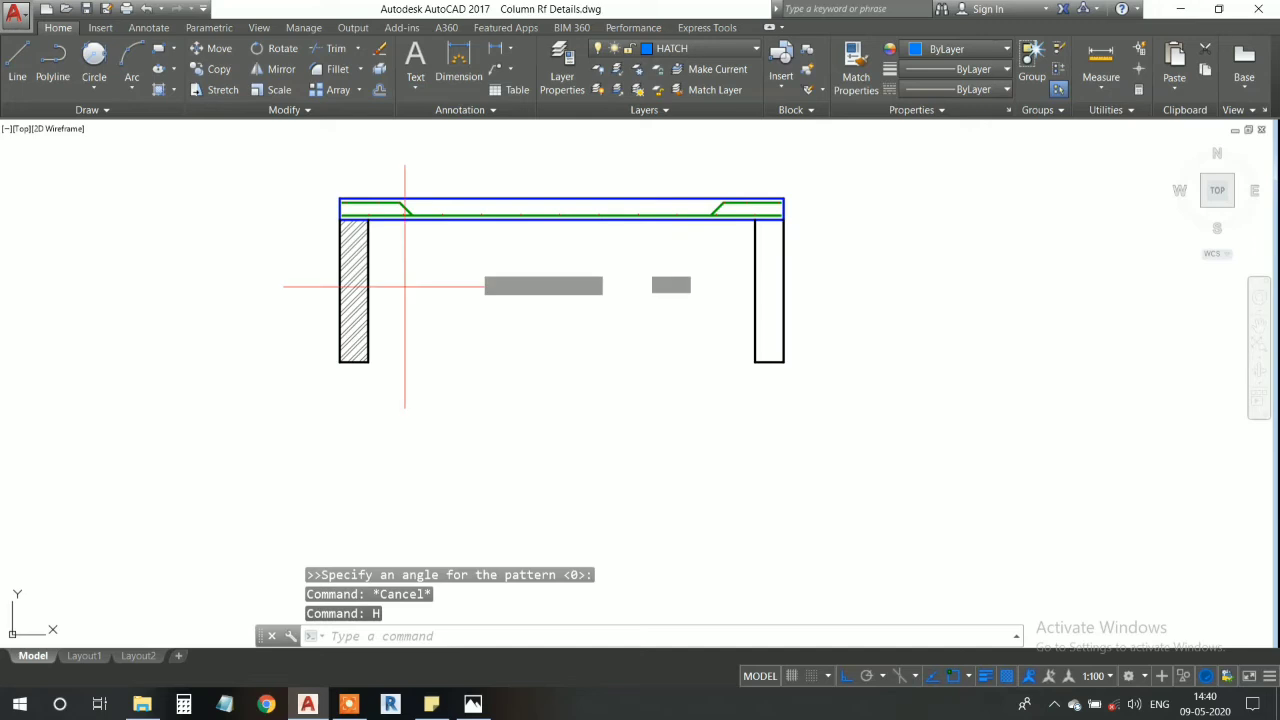
click(767, 263)
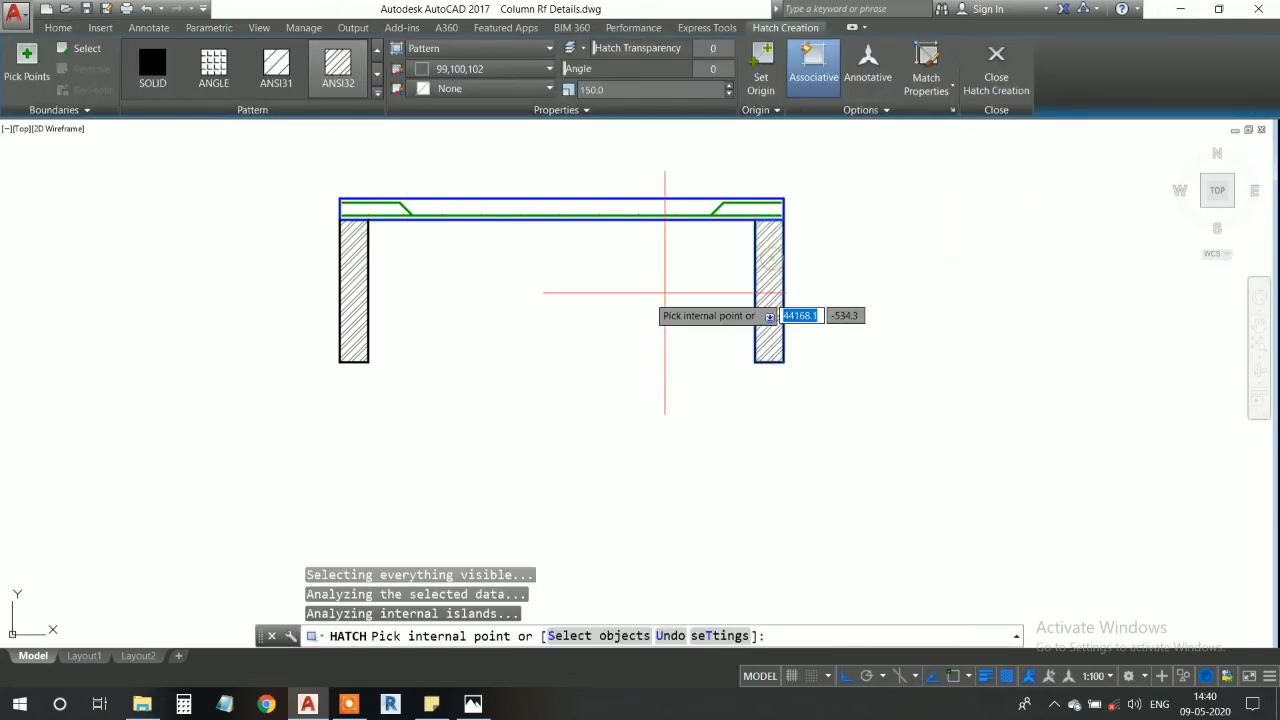
key(Escape)
- Match the properties of the left wall's hatch onto the right wall's hatch
scroll(300, 280, up, 4)
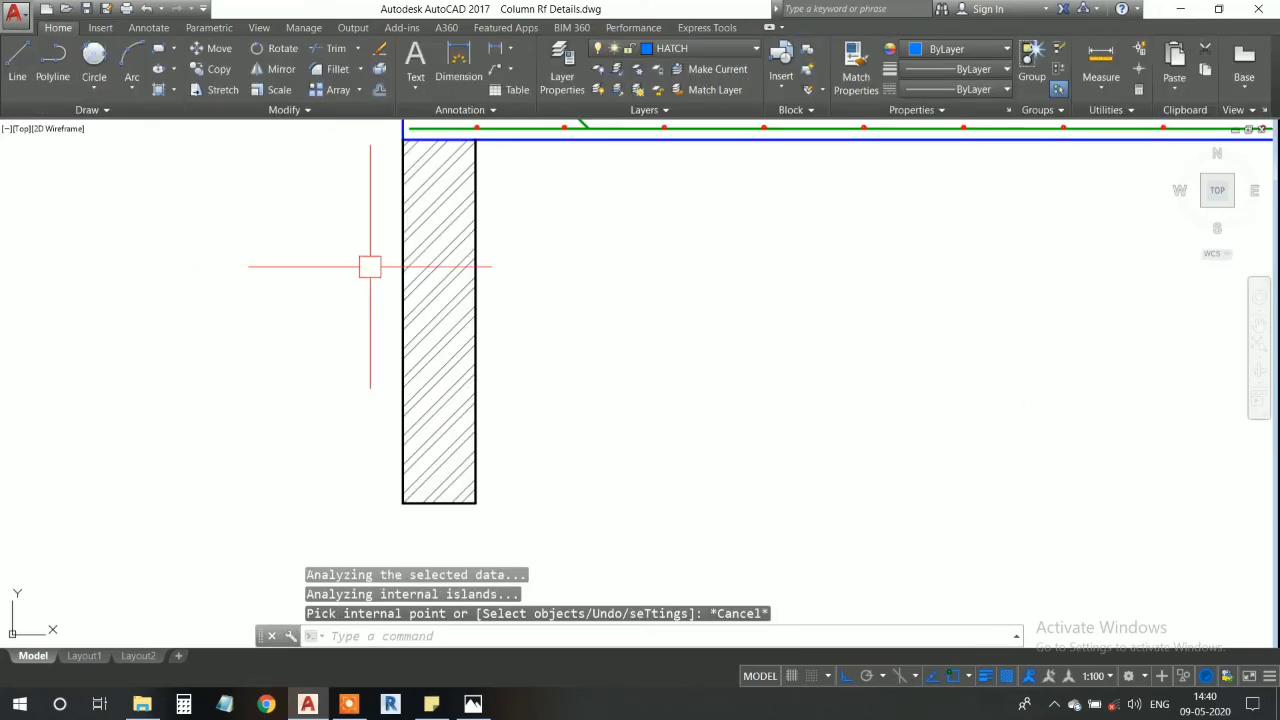
text(ma)
key(Return)
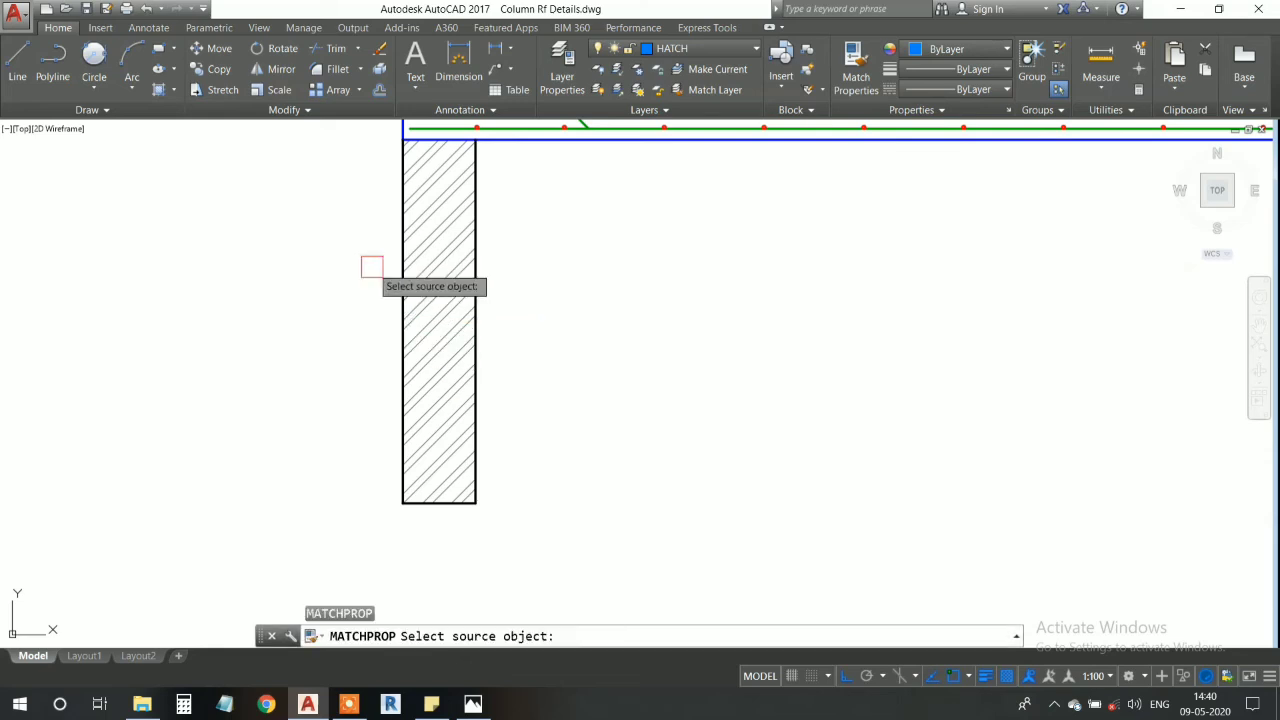
click(444, 268)
scroll(541, 291, down, 4)
middle_drag(772, 350, 420, 354)
scroll(593, 305, up, 6)
click(456, 311)
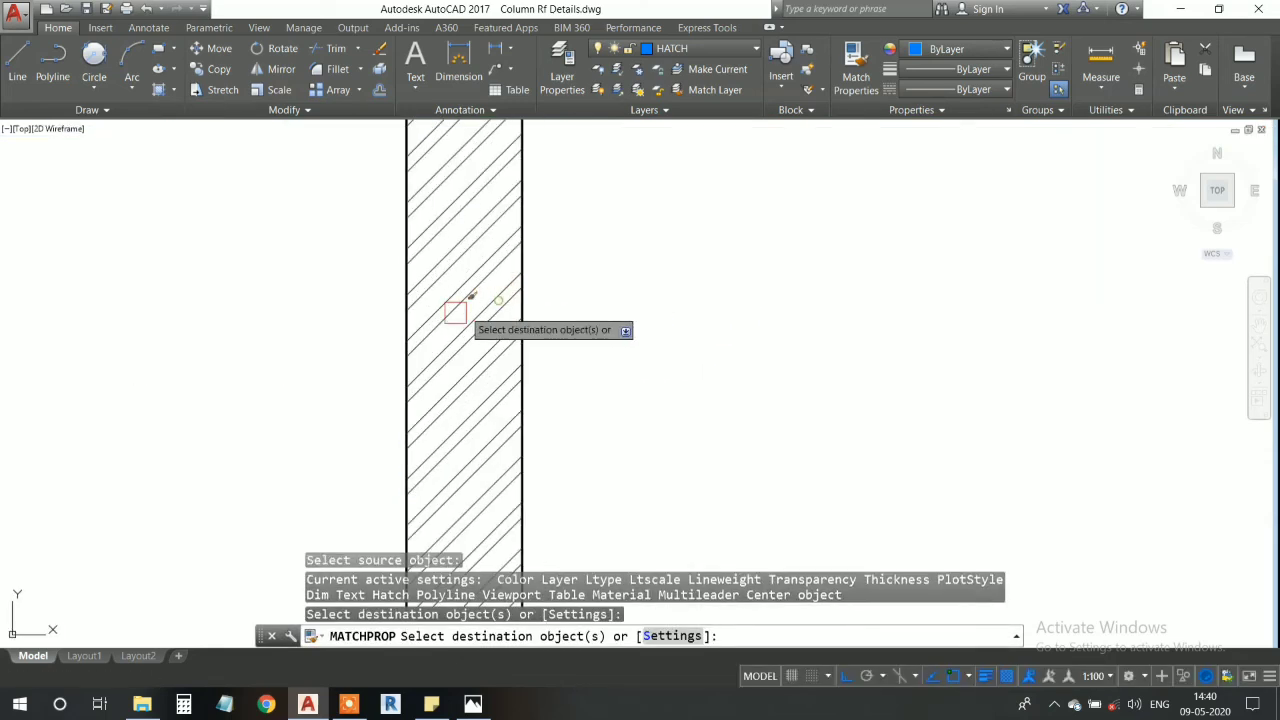
scroll(455, 328, down, 8)
key(Escape)
- Examine the left wall's hatch and the slab reinforcement above it, close up and within the whole section
scroll(363, 245, up, 8)
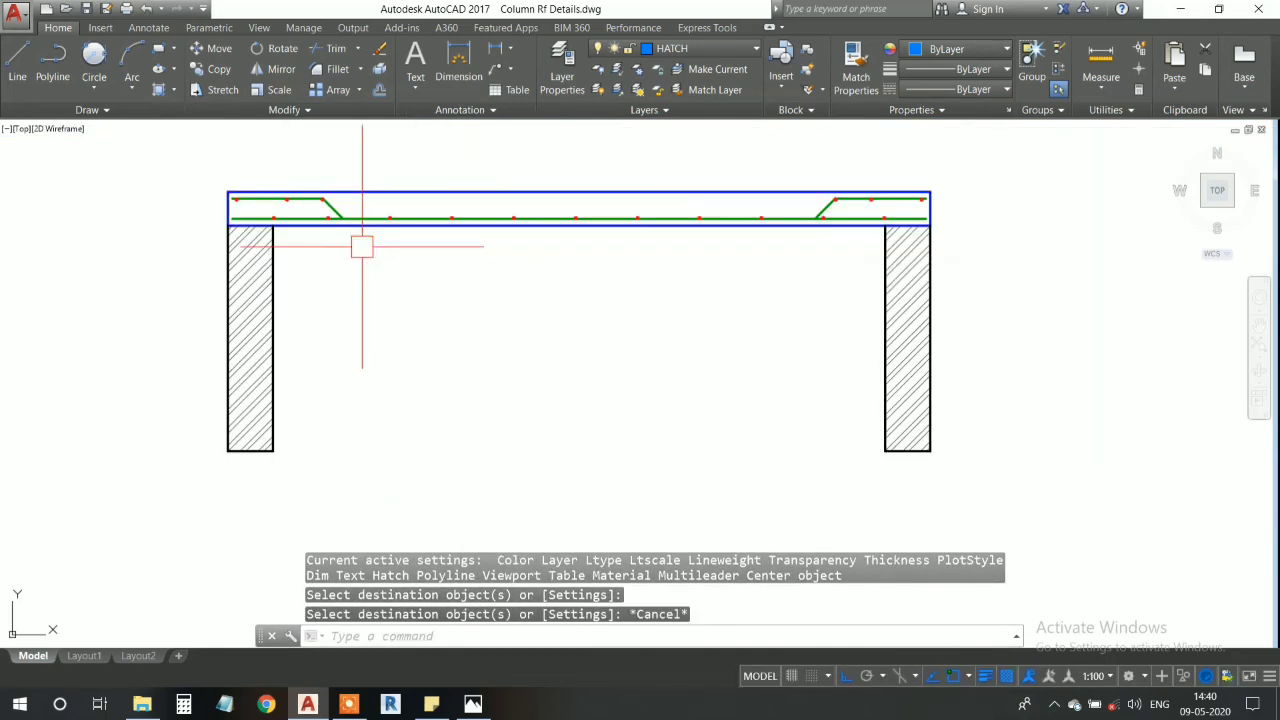
scroll(273, 328, down, 4)
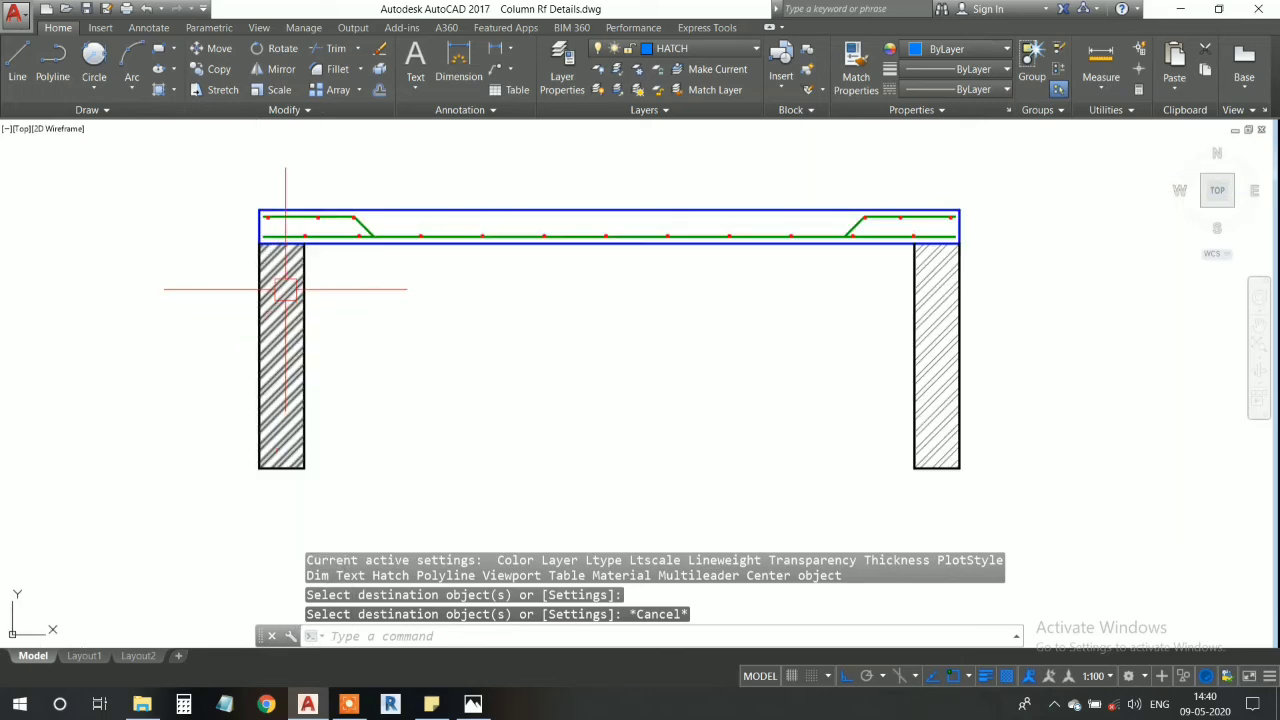
scroll(285, 290, up, 8)
scroll(310, 265, down, 6)
scroll(313, 267, up, 1)
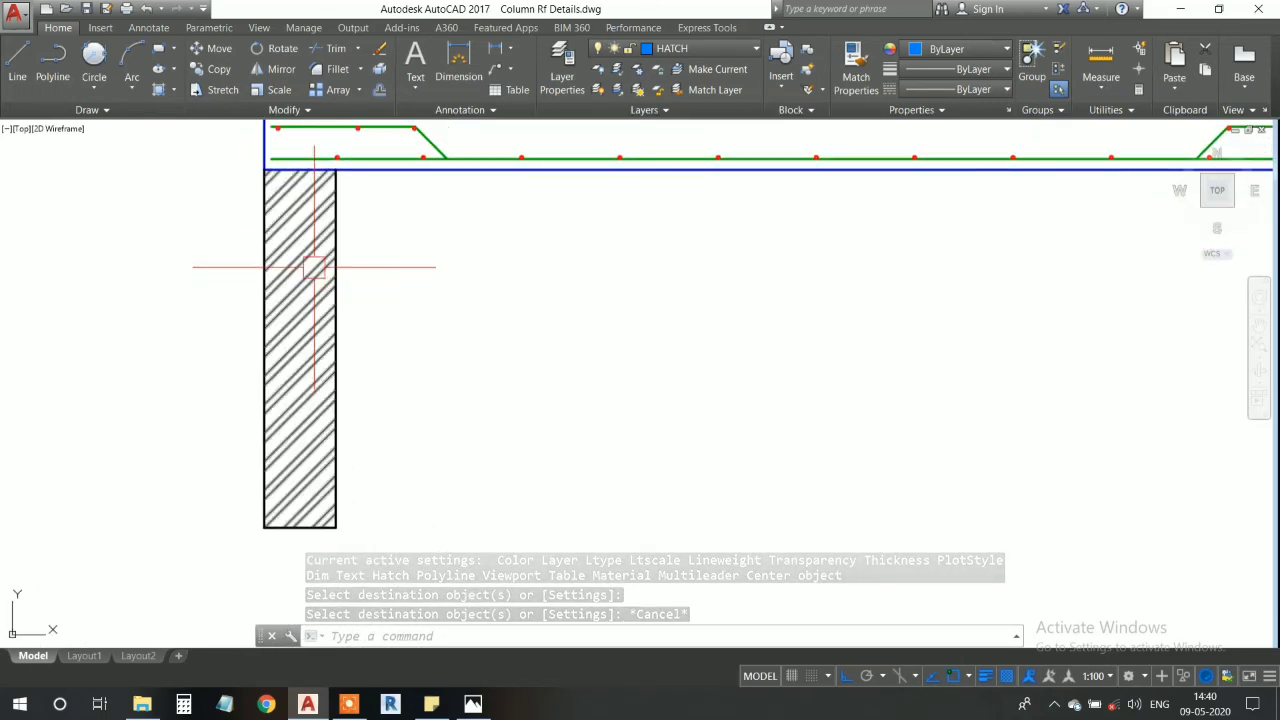
scroll(314, 267, down, 2)
scroll(320, 272, up, 2)
middle_drag(320, 283, 238, 293)
scroll(240, 294, down, 2)
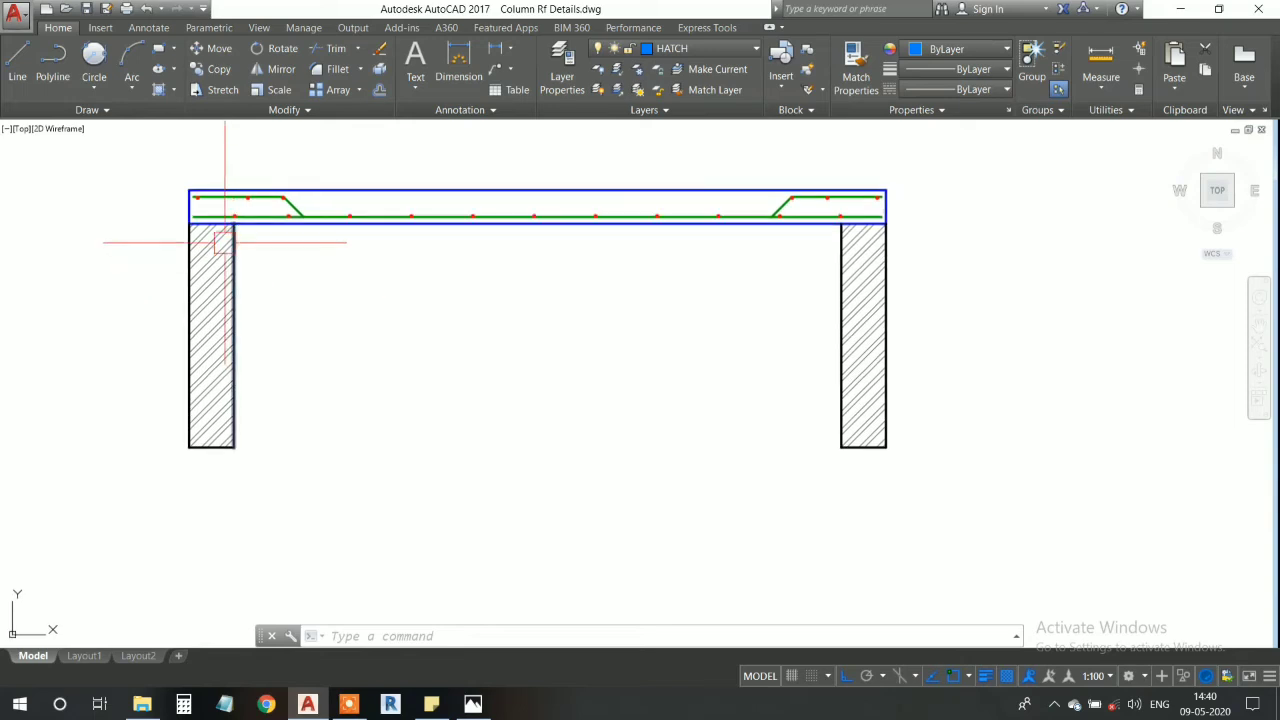
middle_drag(382, 307, 383, 306)
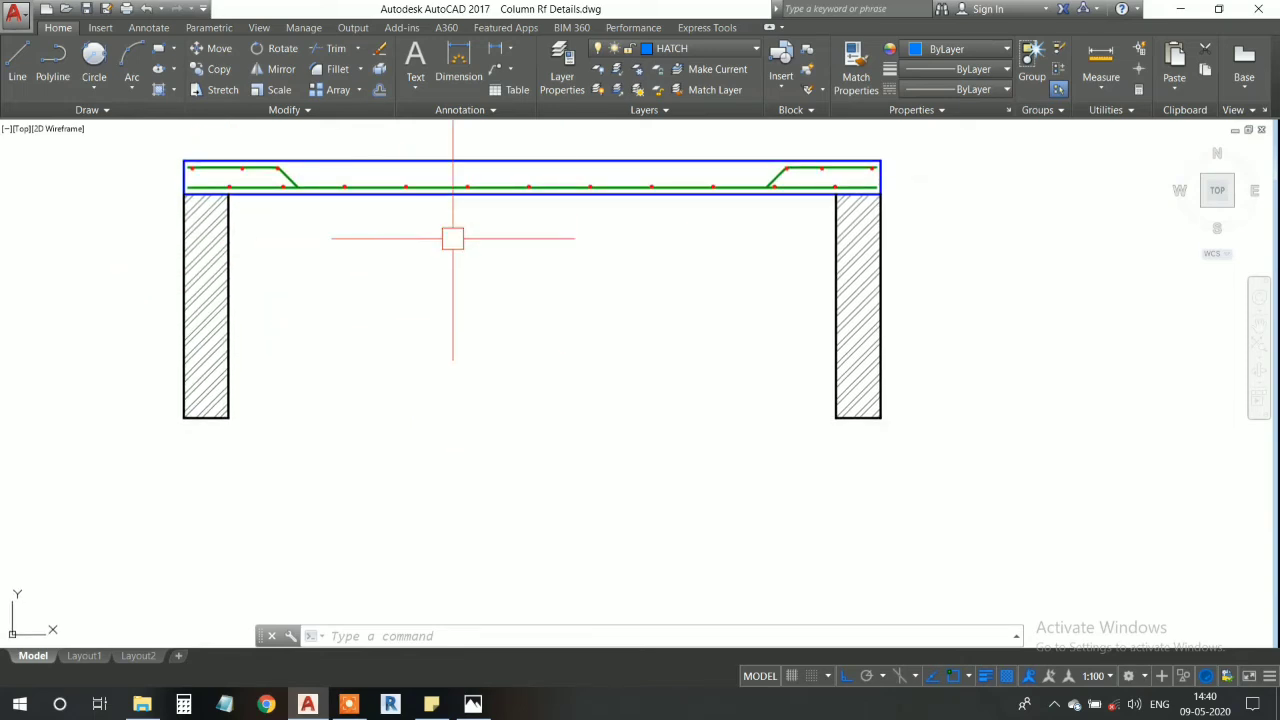
scroll(455, 205, down, 2)
scroll(443, 208, up, 2)
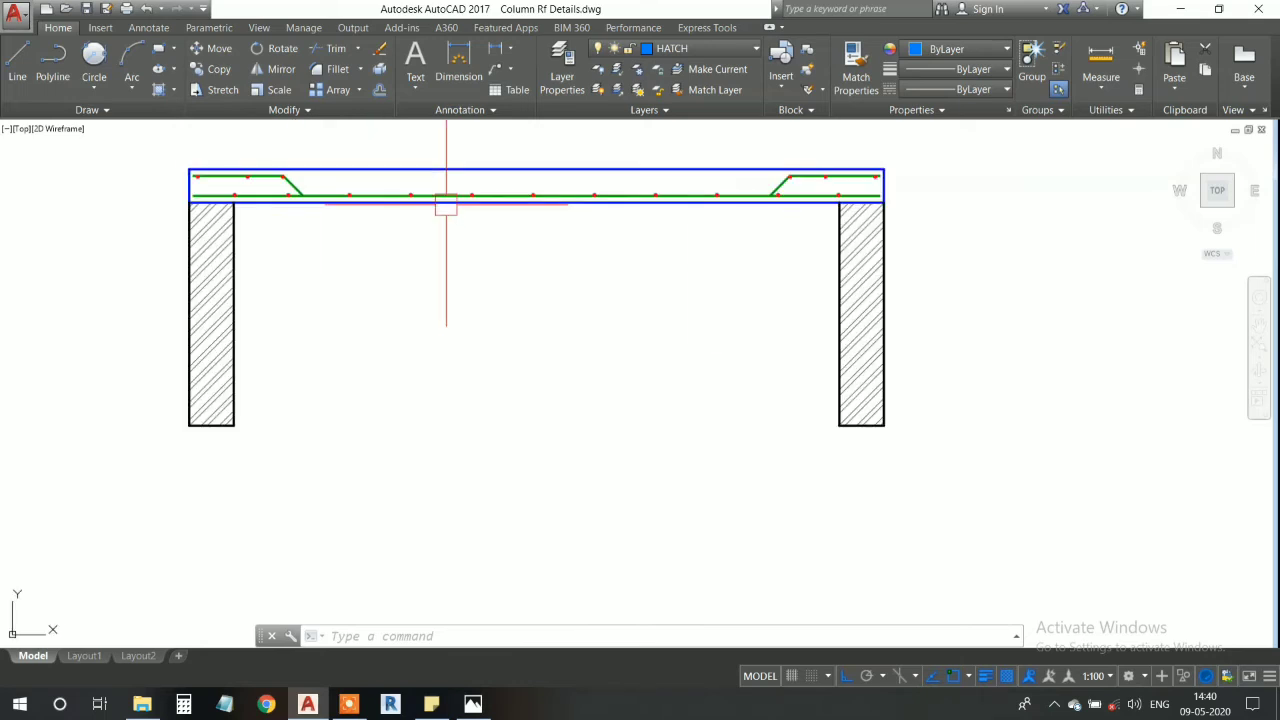
middle_drag(327, 249, 327, 271)
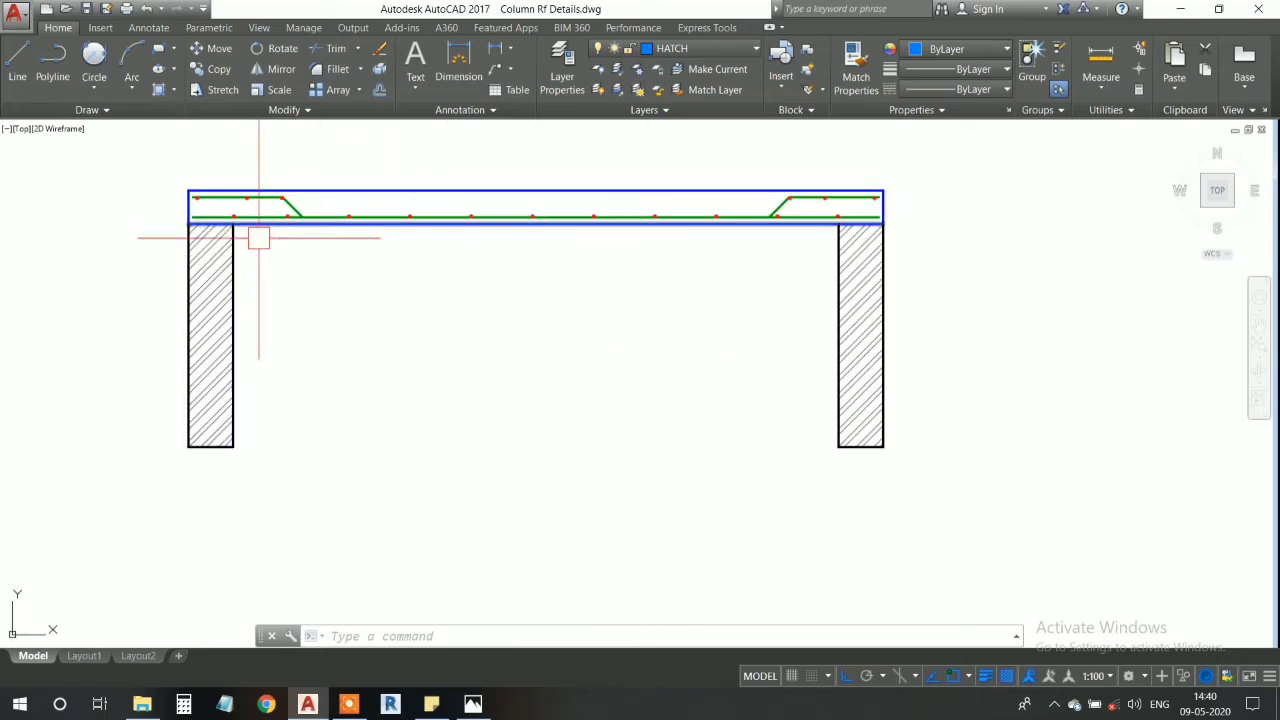
scroll(455, 212, up, 2)
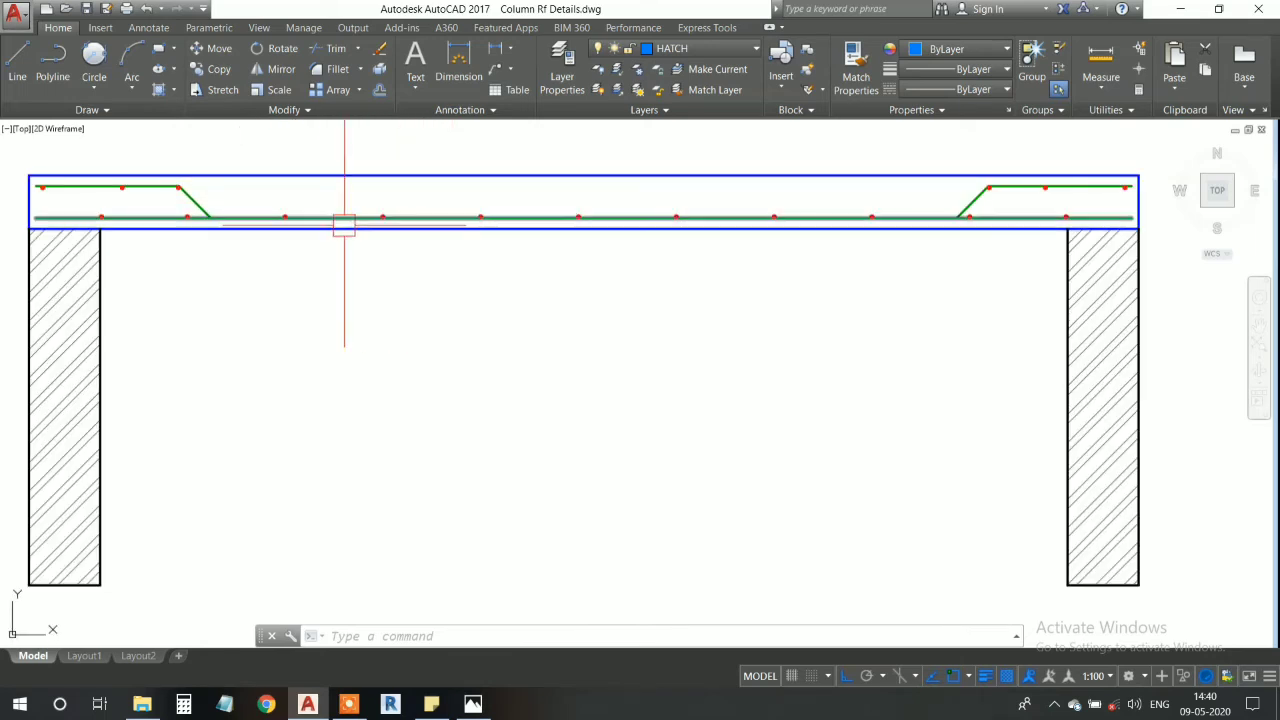
middle_drag(344, 225, 363, 206)
scroll(363, 206, down, 2)
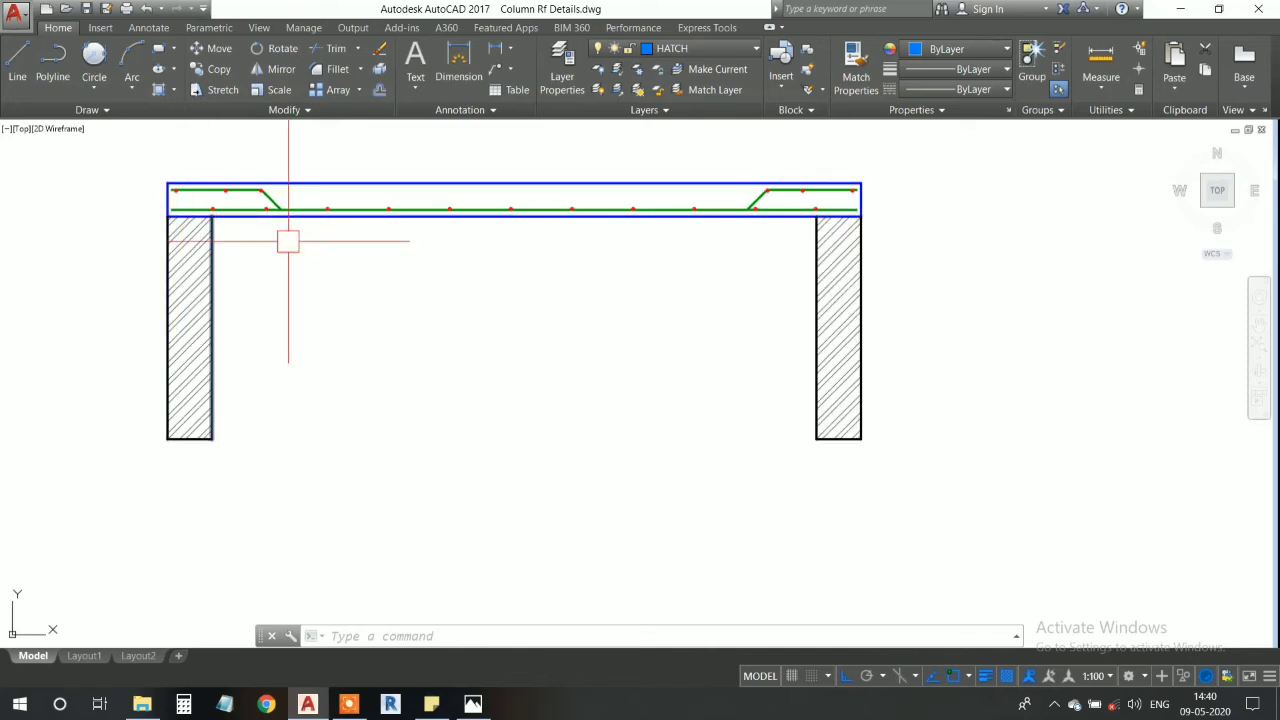
- Make WALL the current layer for the plan outline beneath the section
mouse_move(404, 309)
middle_down()
mouse_move(391, 289)
mouse_move(409, 291)
mouse_move(416, 272)
middle_up()
click(677, 50)
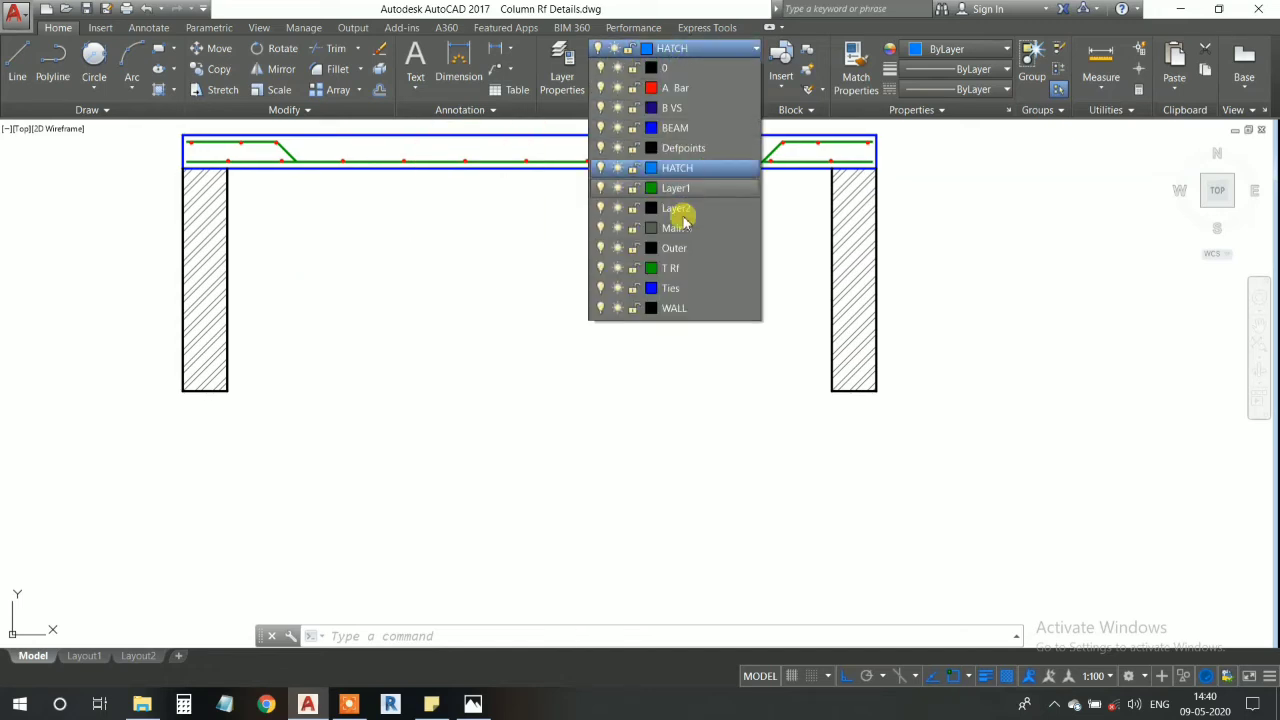
click(672, 310)
middle_drag(496, 353, 503, 343)
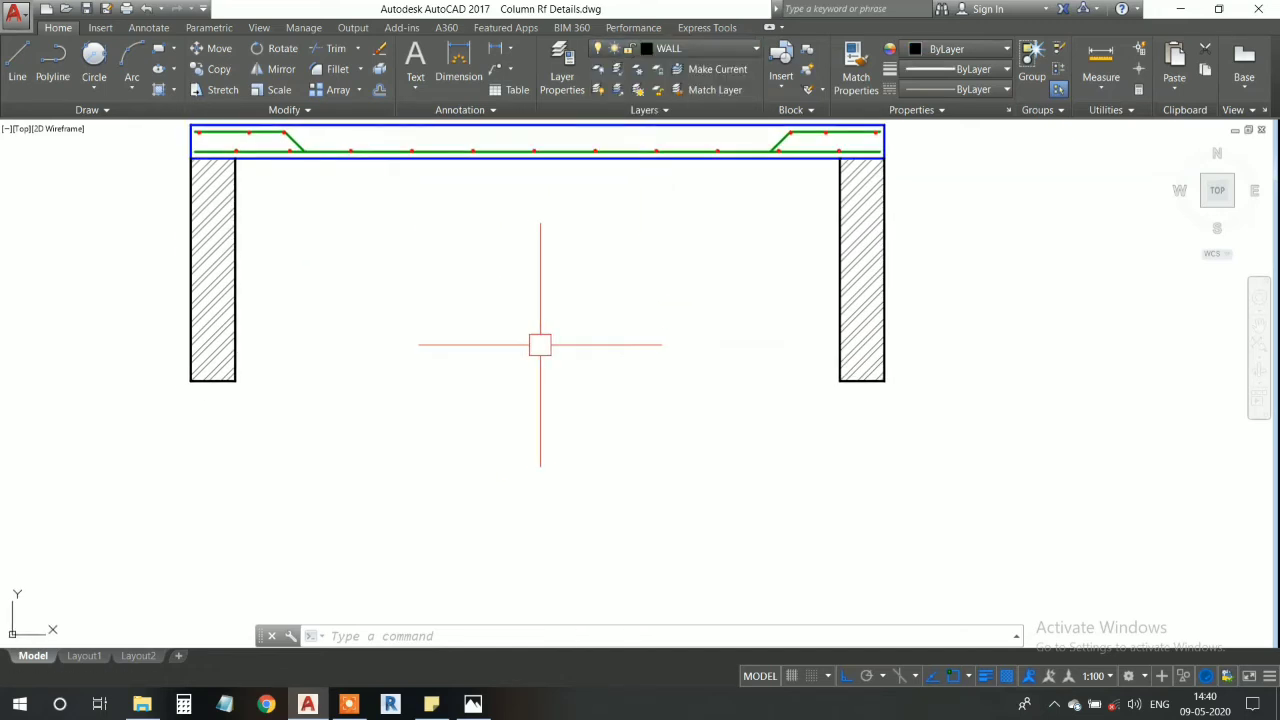
- Draw vertical construction lines through the outer bottom corners of the left and right walls
key(Return)
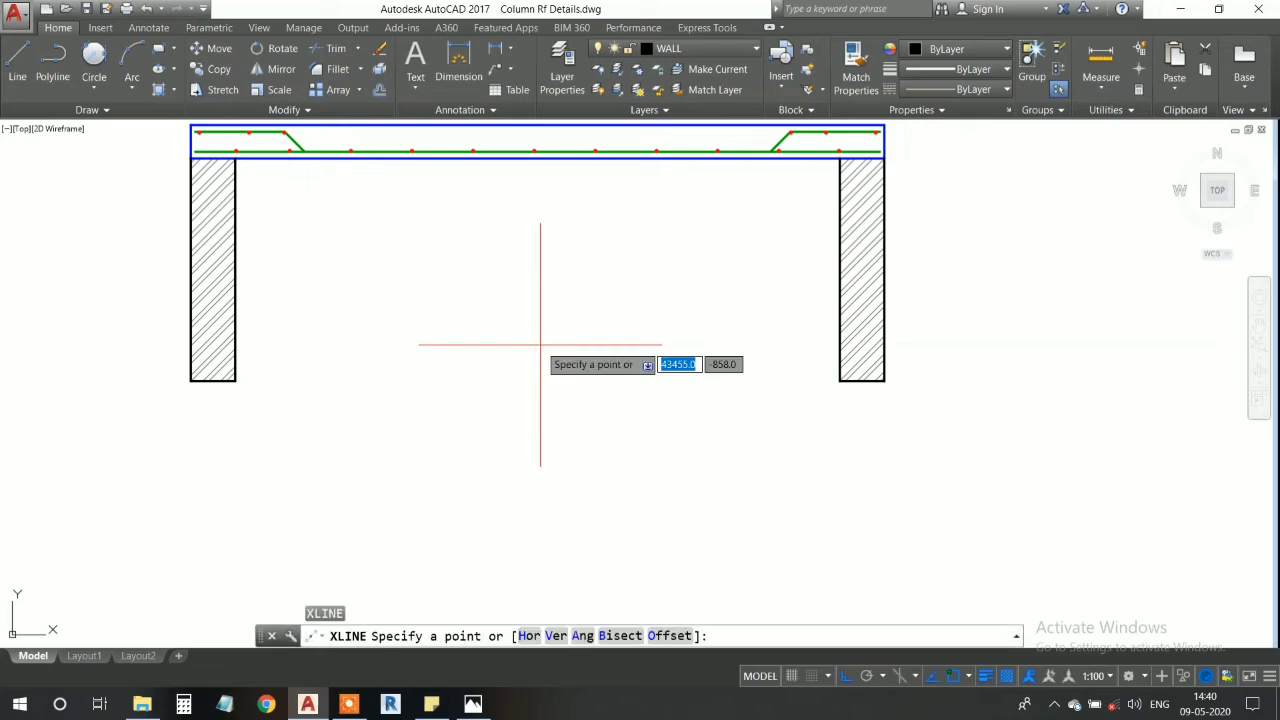
text(v)
key(Return)
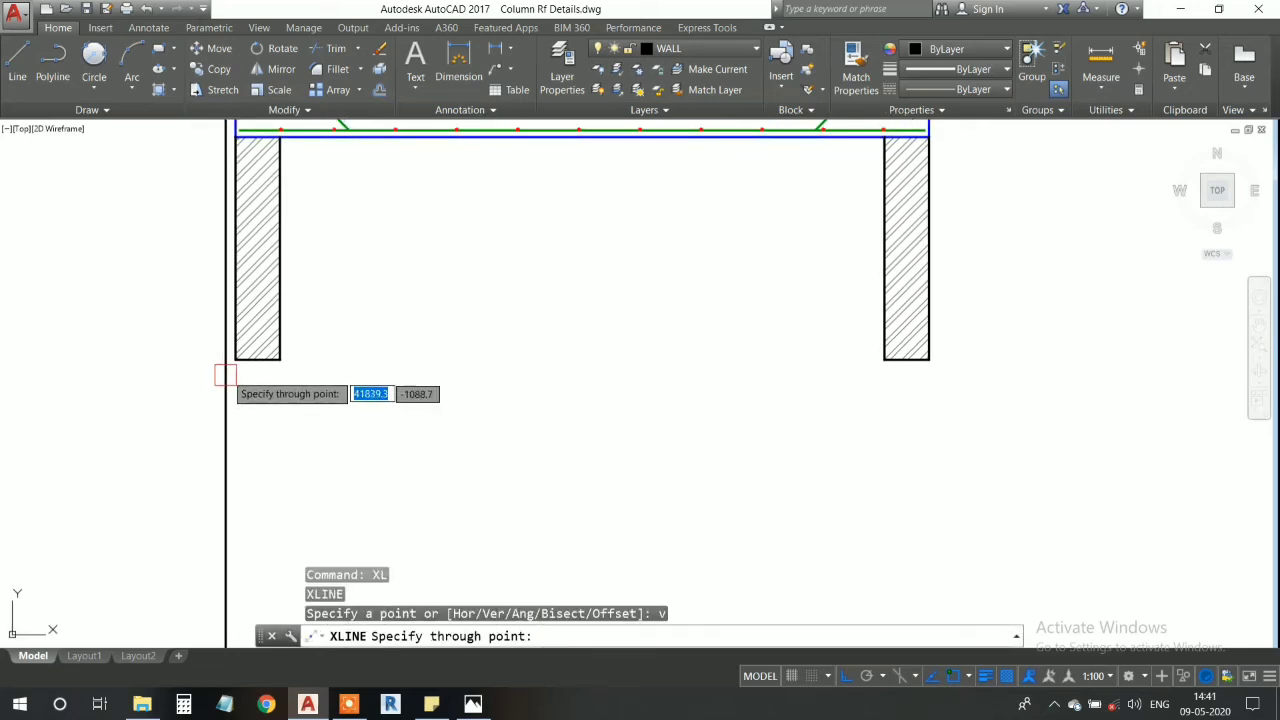
click(236, 359)
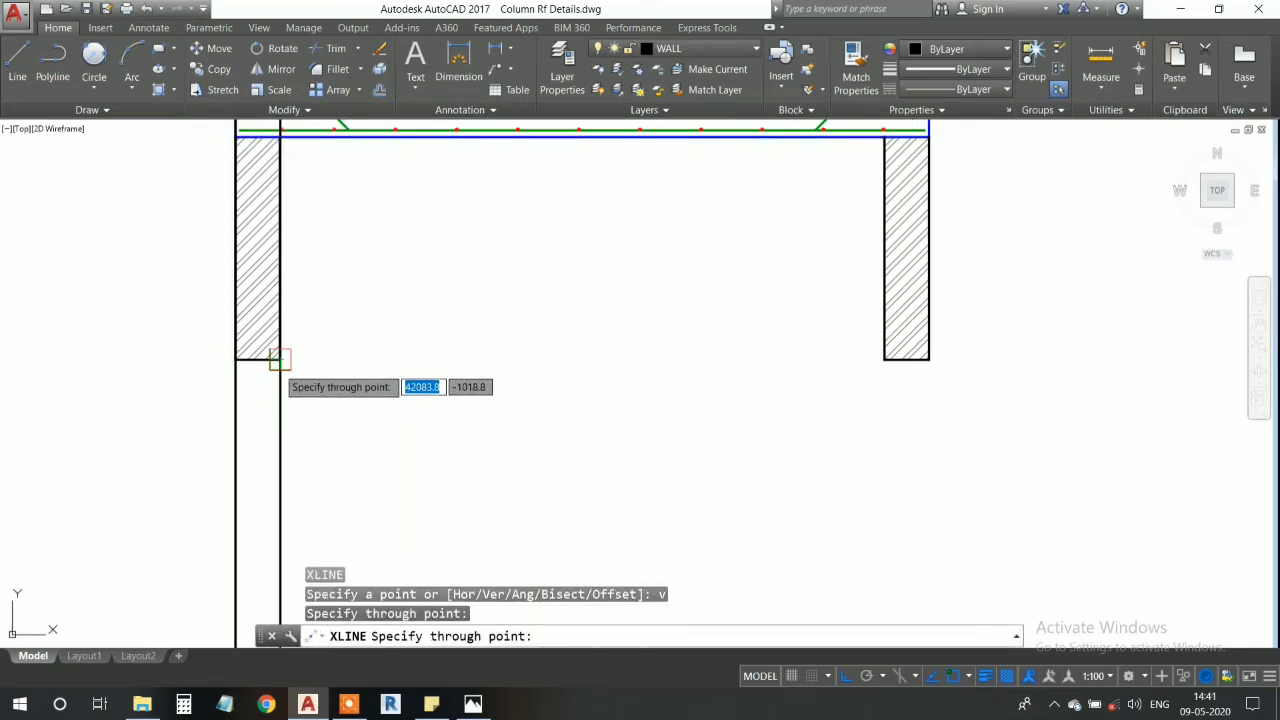
middle_drag(627, 402, 512, 379)
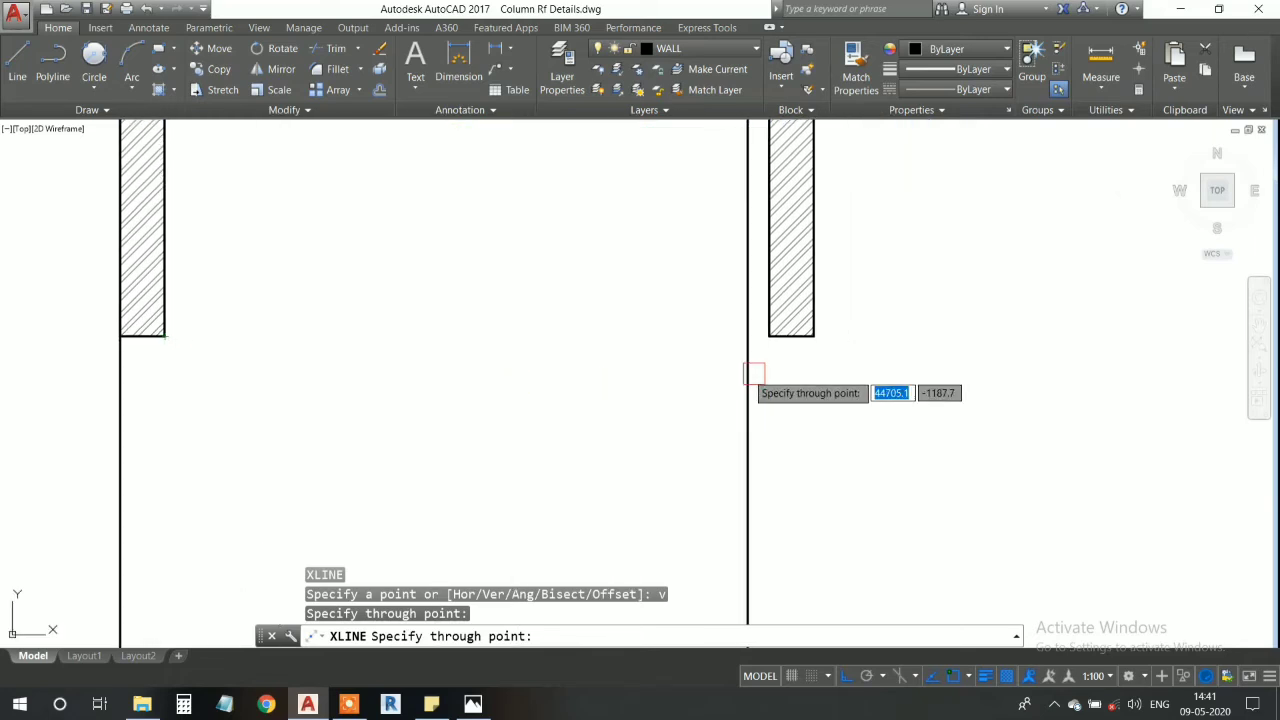
click(813, 337)
scroll(509, 391, down, 6)
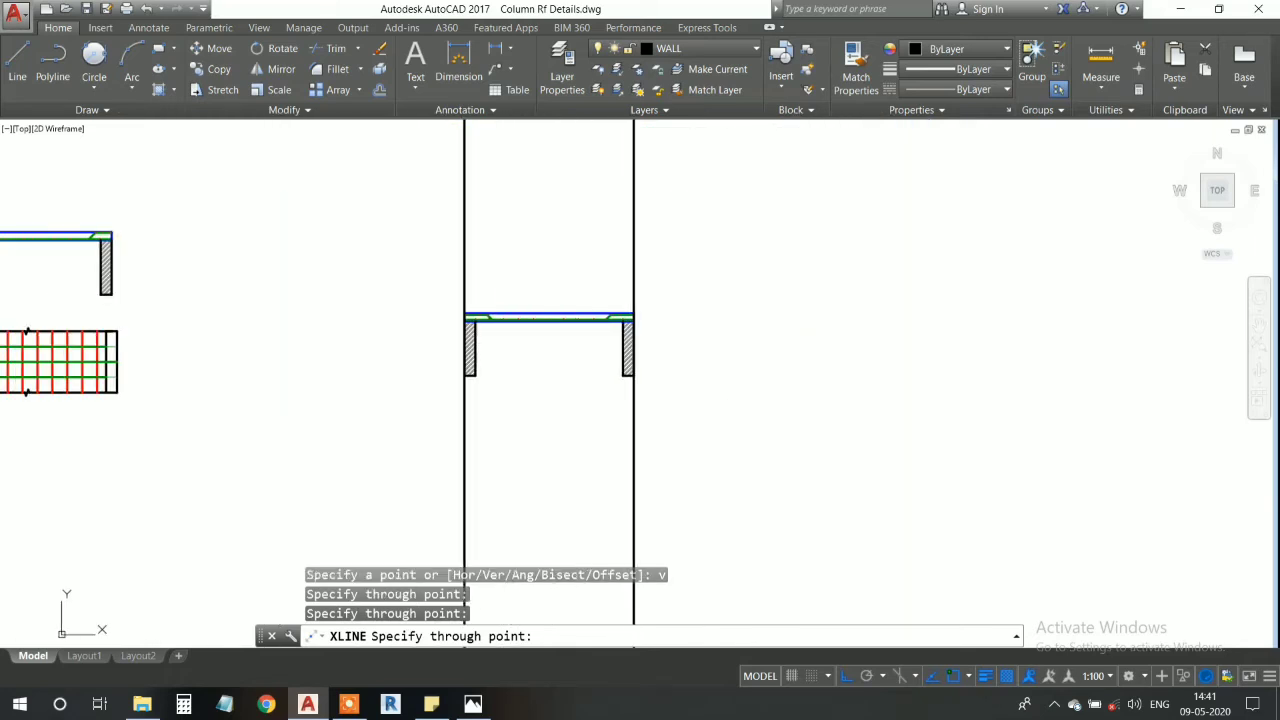
scroll(521, 388, up, 4)
middle_drag(521, 387, 537, 323)
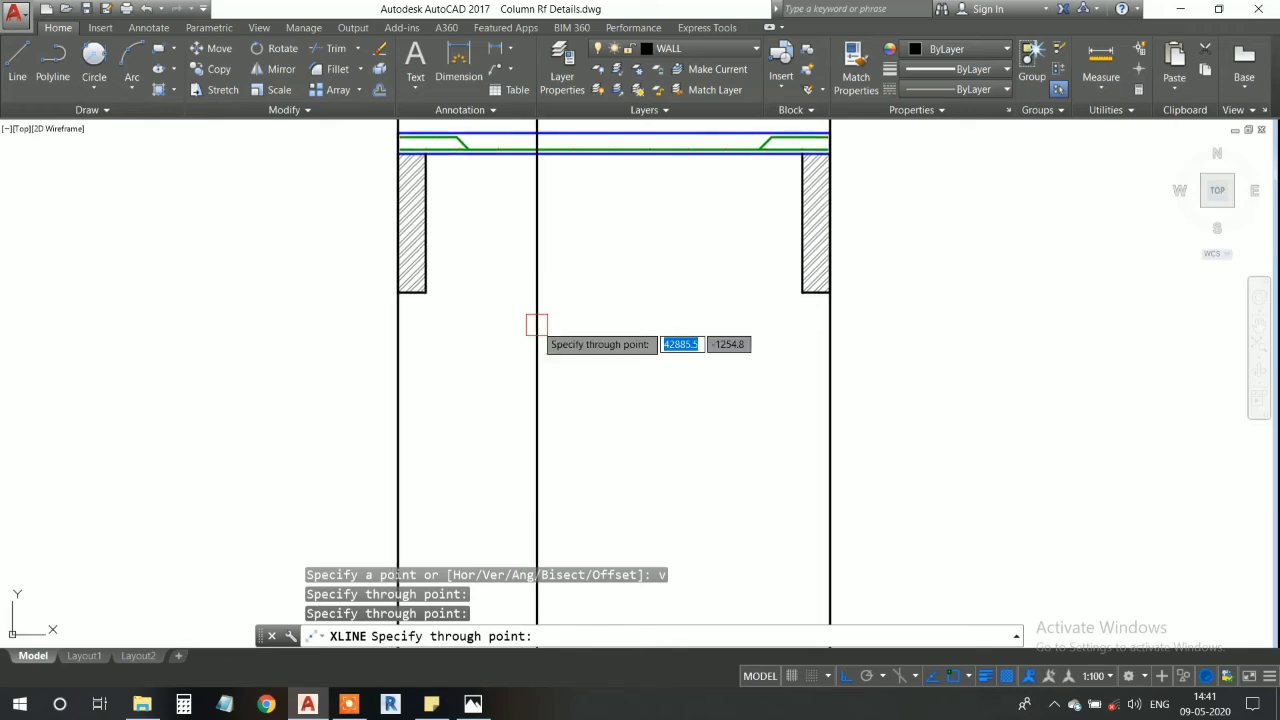
key(Escape)
- Draw a horizontal construction line across the two vertical lines, a short distance below the walls
text(x)
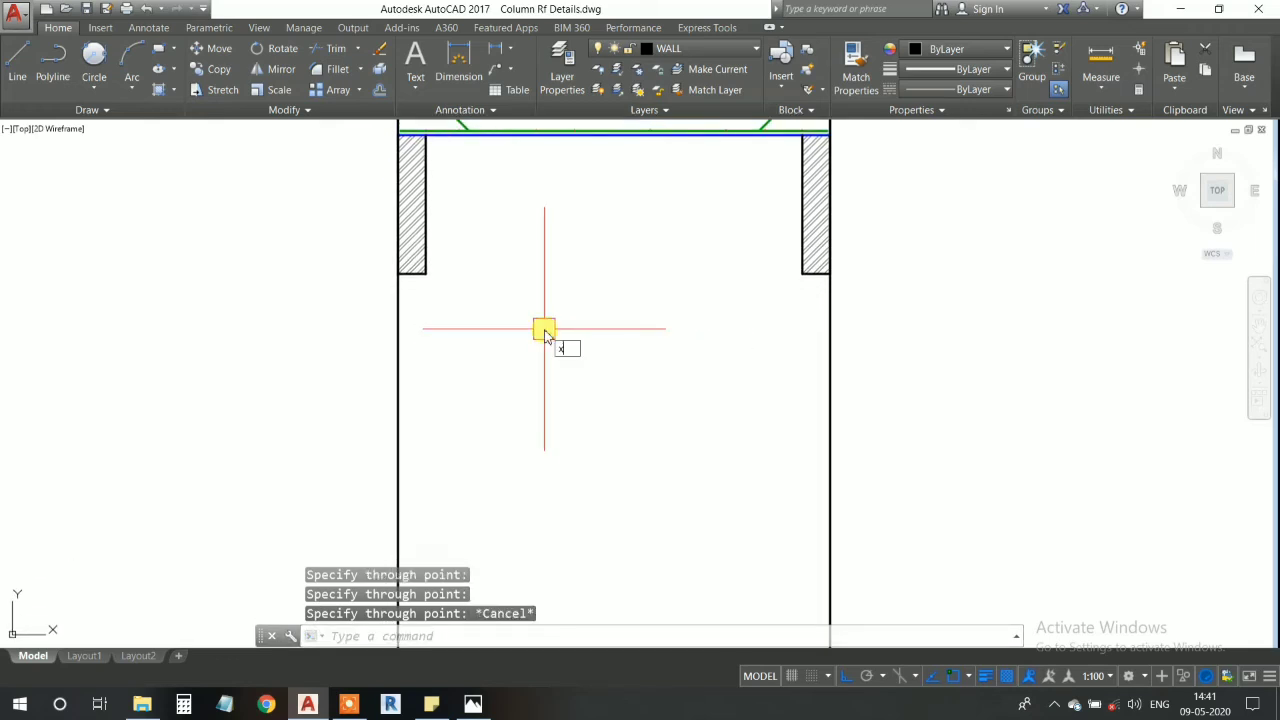
text(l)
key(Return)
text(h)
key(Return)
middle_drag(514, 406, 508, 331)
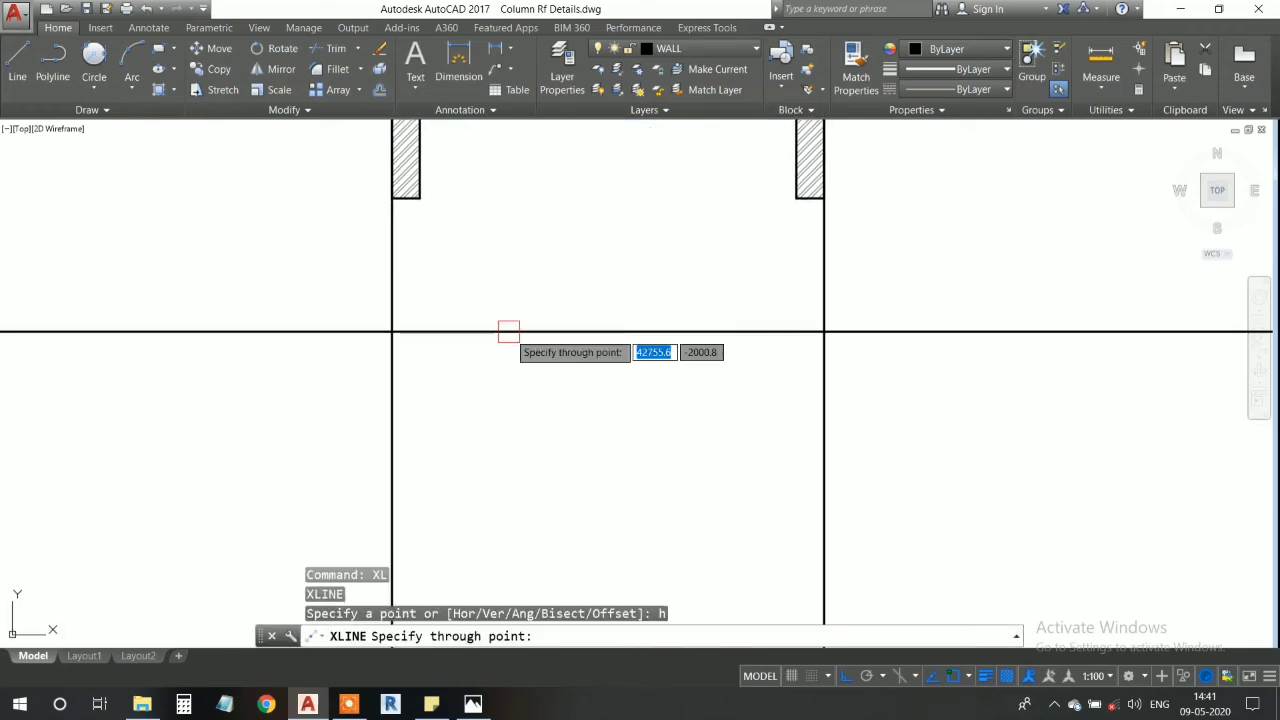
click(390, 278)
middle_drag(408, 475, 412, 389)
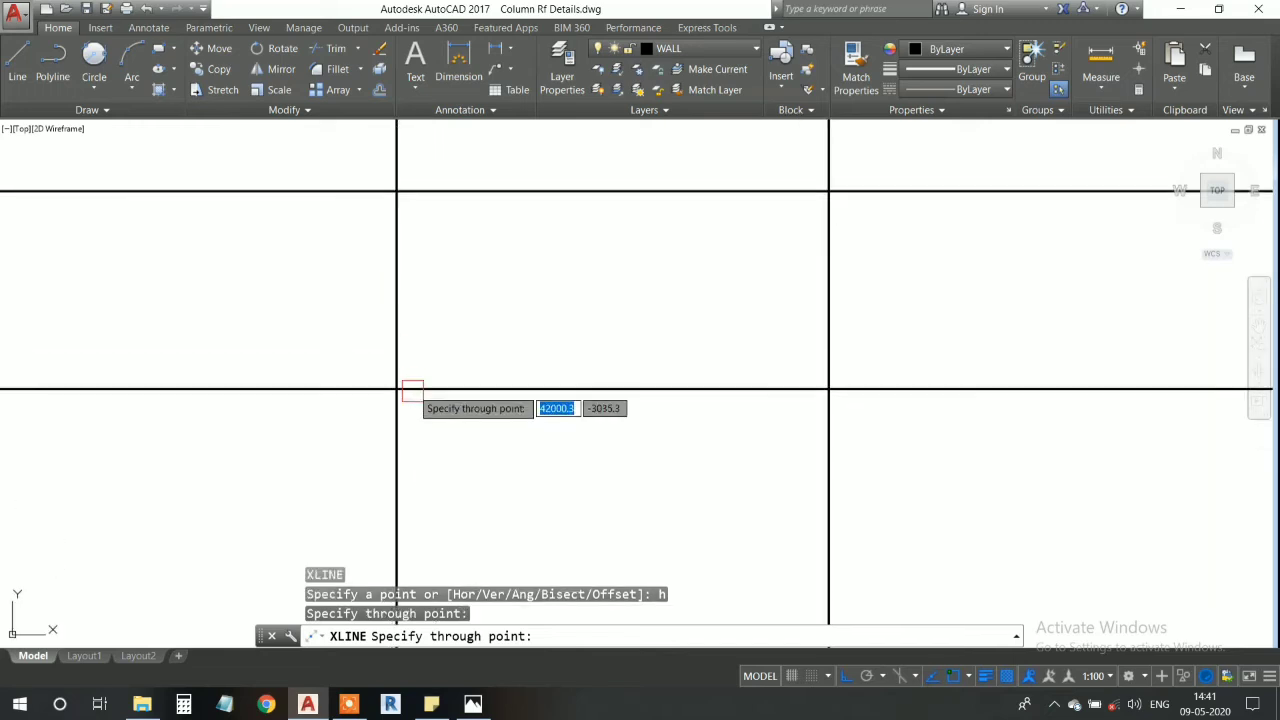
click(398, 448)
middle_drag(457, 376, 481, 396)
scroll(468, 426, down, 4)
scroll(471, 422, up, 6)
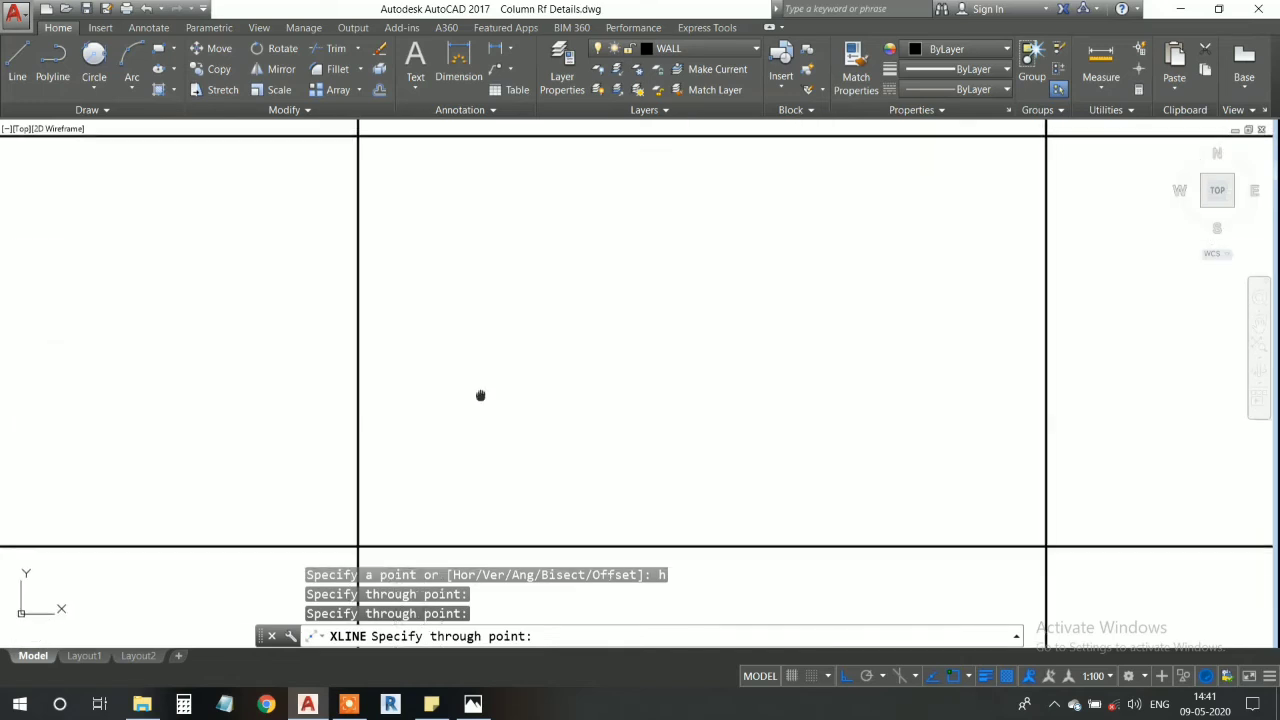
scroll(480, 395, down, 2)
key(Escape)
click(357, 479)
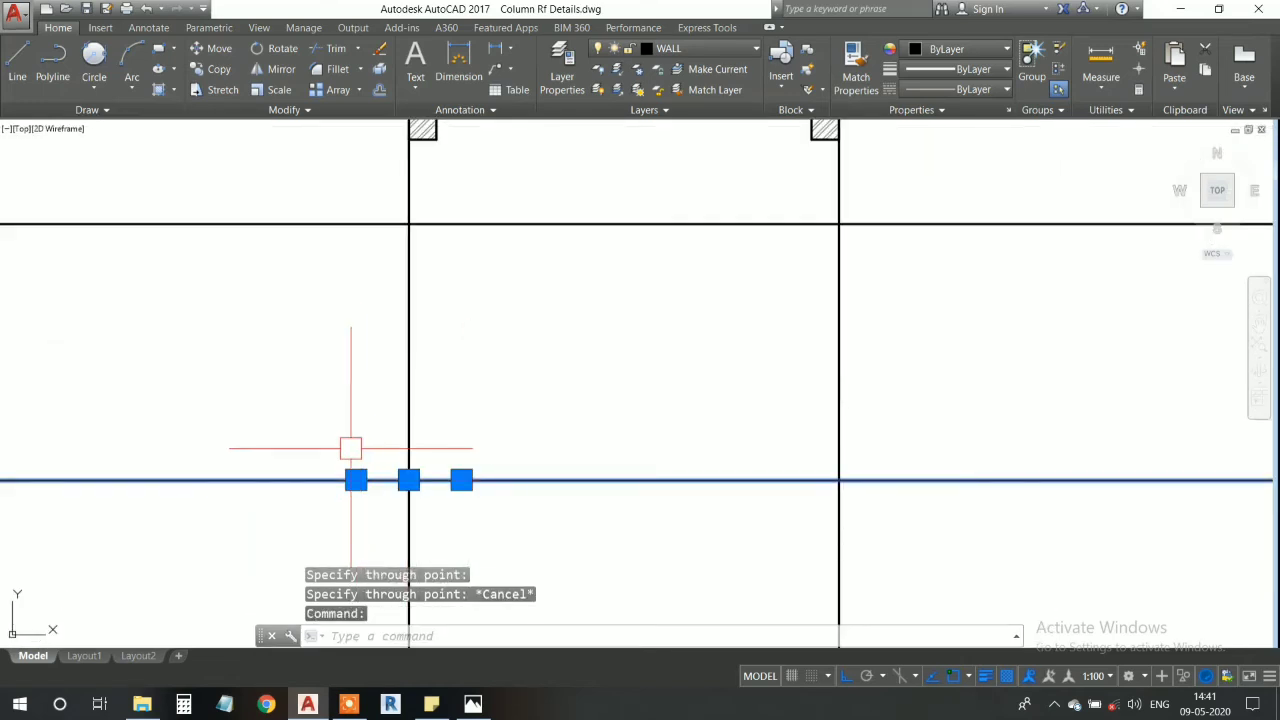
key(ctrl+x)
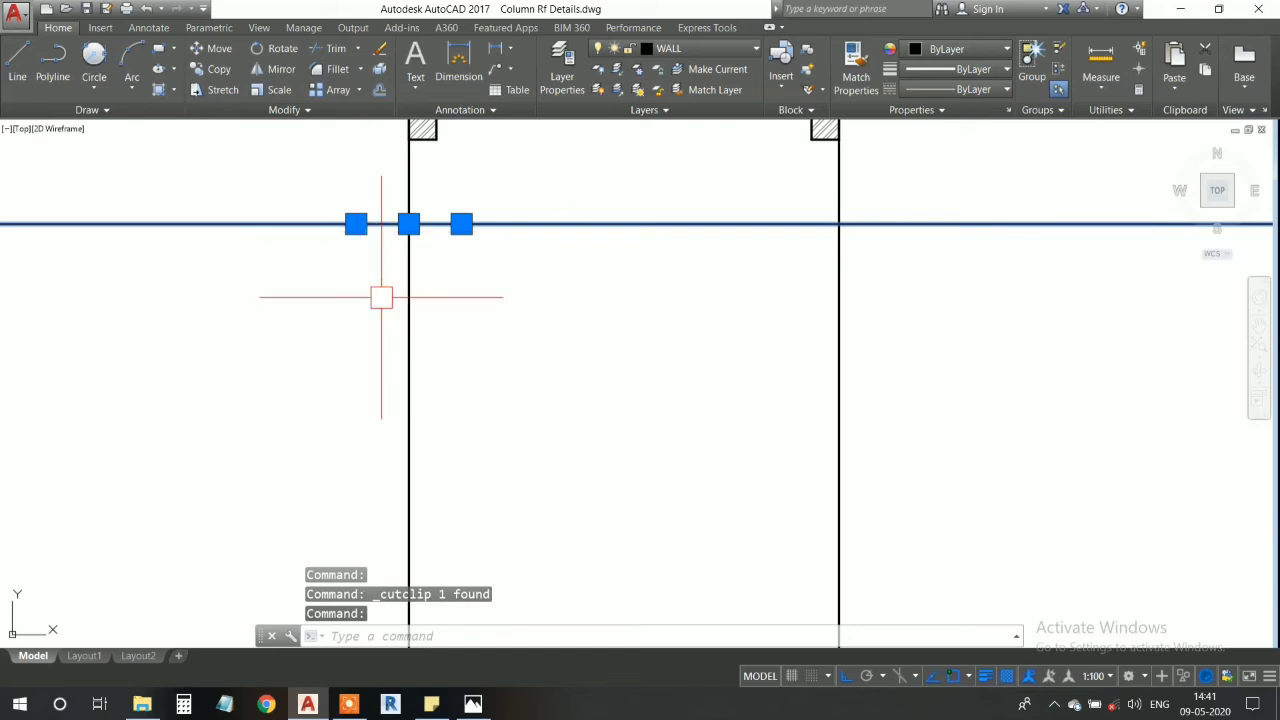
- Copy the horizontal construction line straight down along the left vertical line to form the plan's lower edge
key(Return)
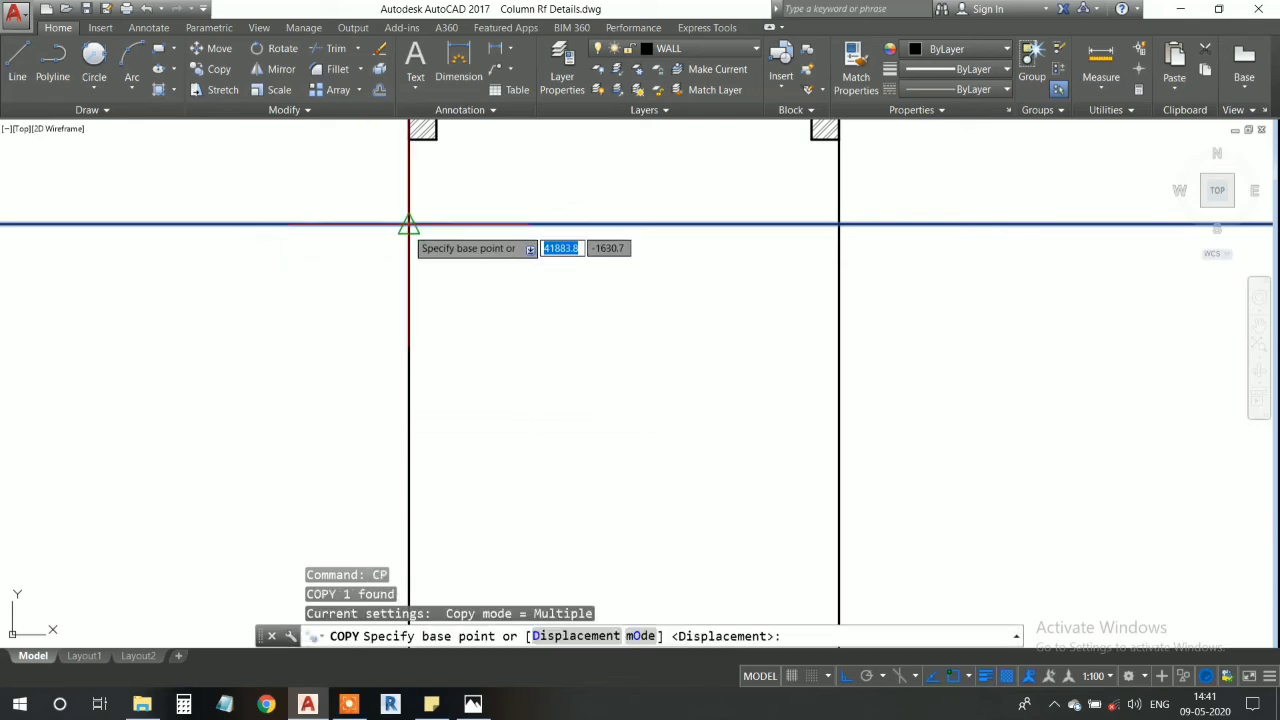
click(407, 228)
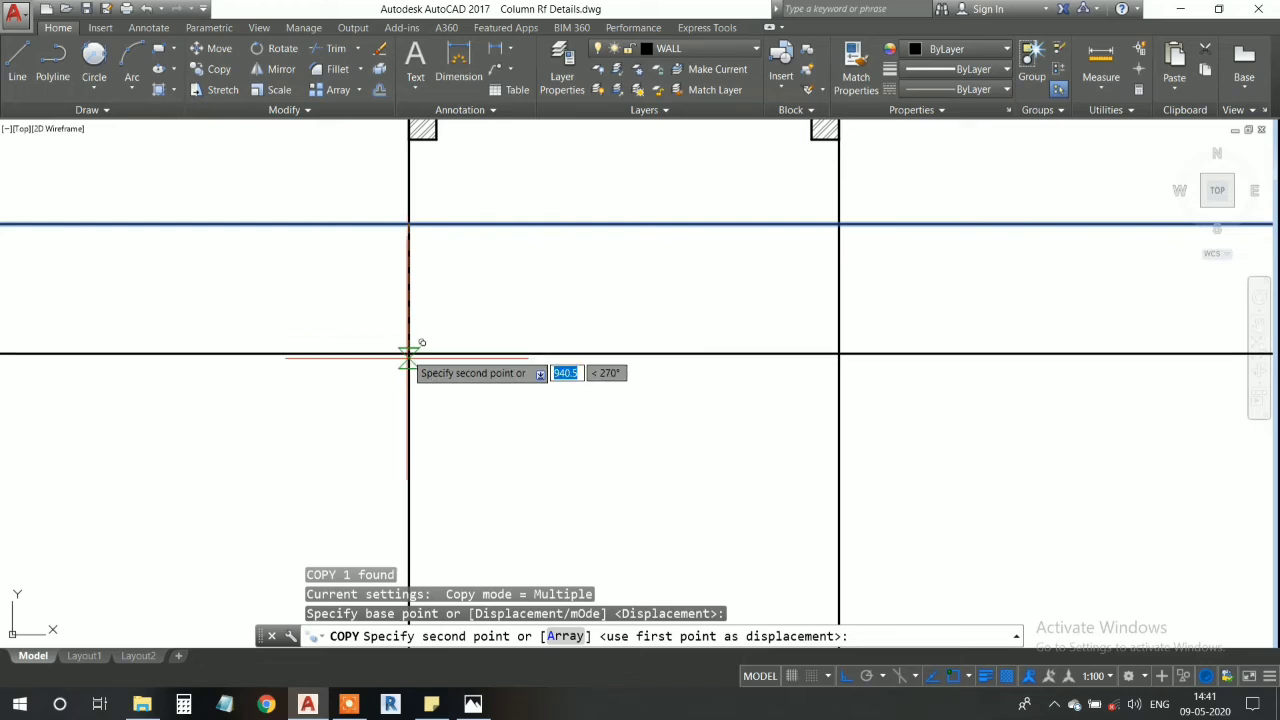
click(408, 390)
key(Escape)
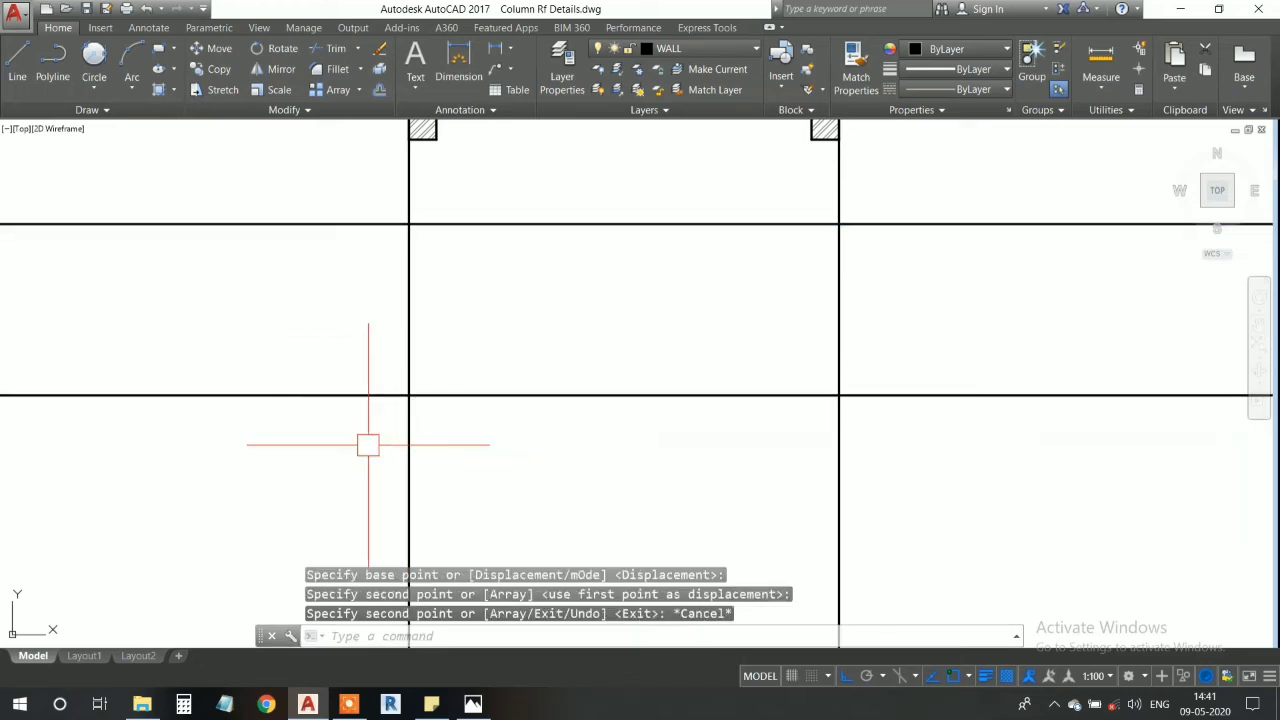
- Trim the construction lines extending below the lower horizontal line and beyond both outer vertical lines
scroll(453, 430, down, 4)
text(tr)
key(Return)
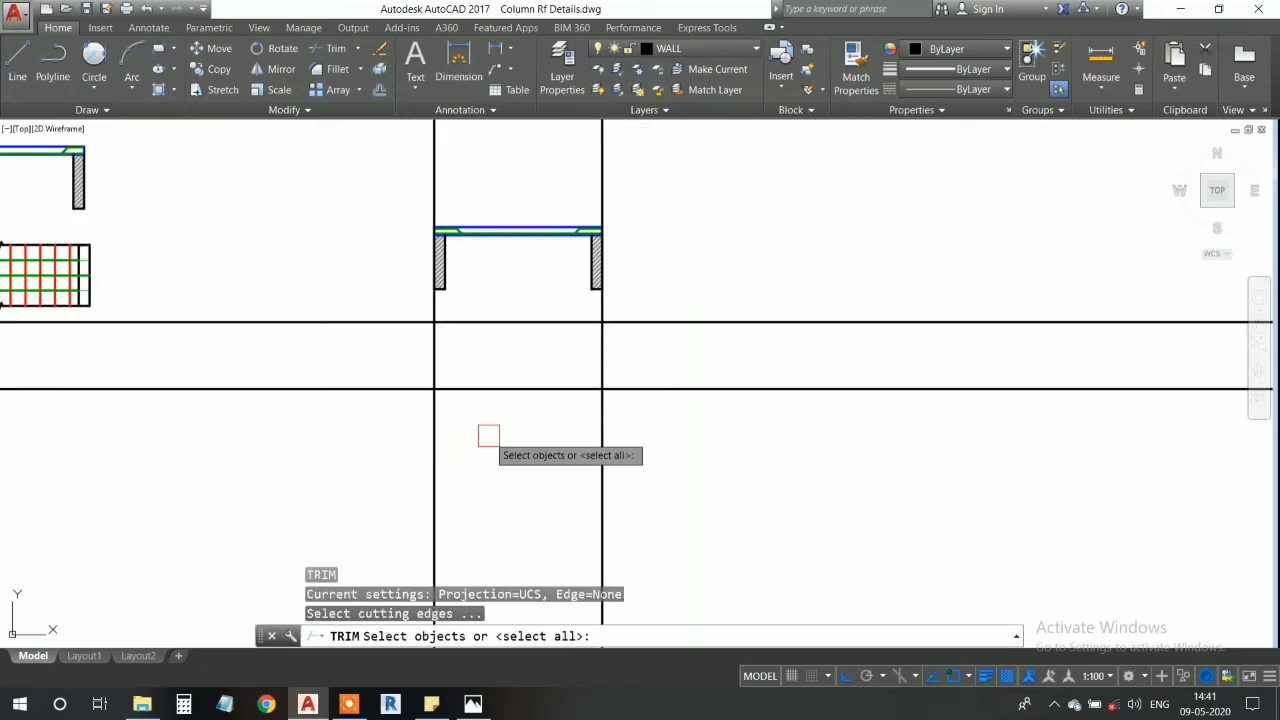
key(Return)
click(626, 494)
click(323, 466)
click(720, 460)
click(706, 291)
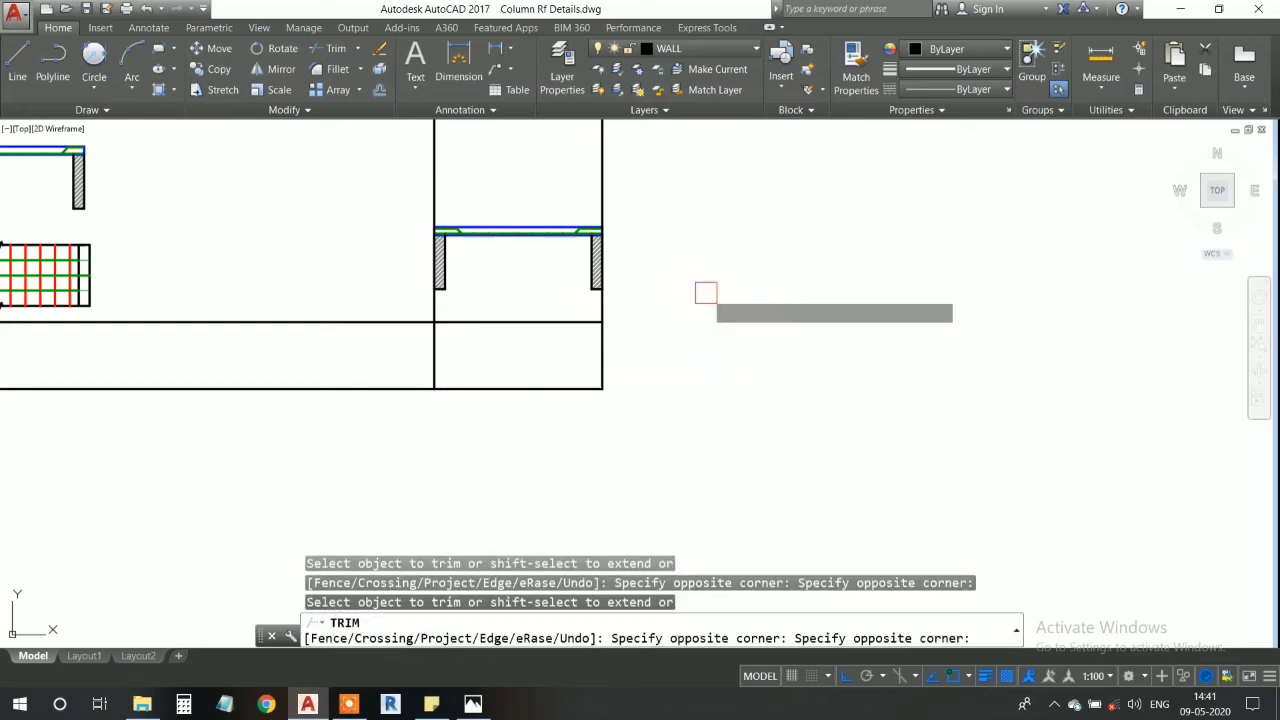
click(380, 451)
click(322, 262)
middle_drag(315, 336, 315, 348)
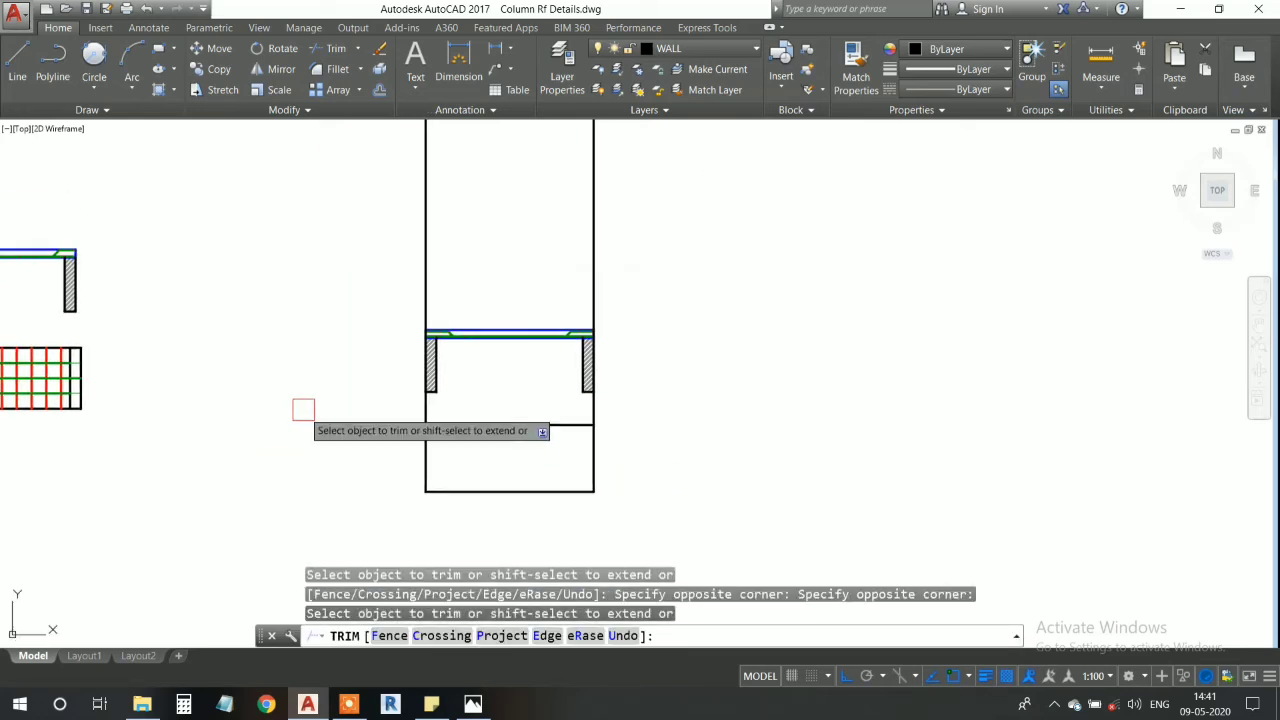
key(Escape)
- Trim both vertical lines between the wall bottoms and the top edge of the plan rectangle
scroll(256, 366, up, 4)
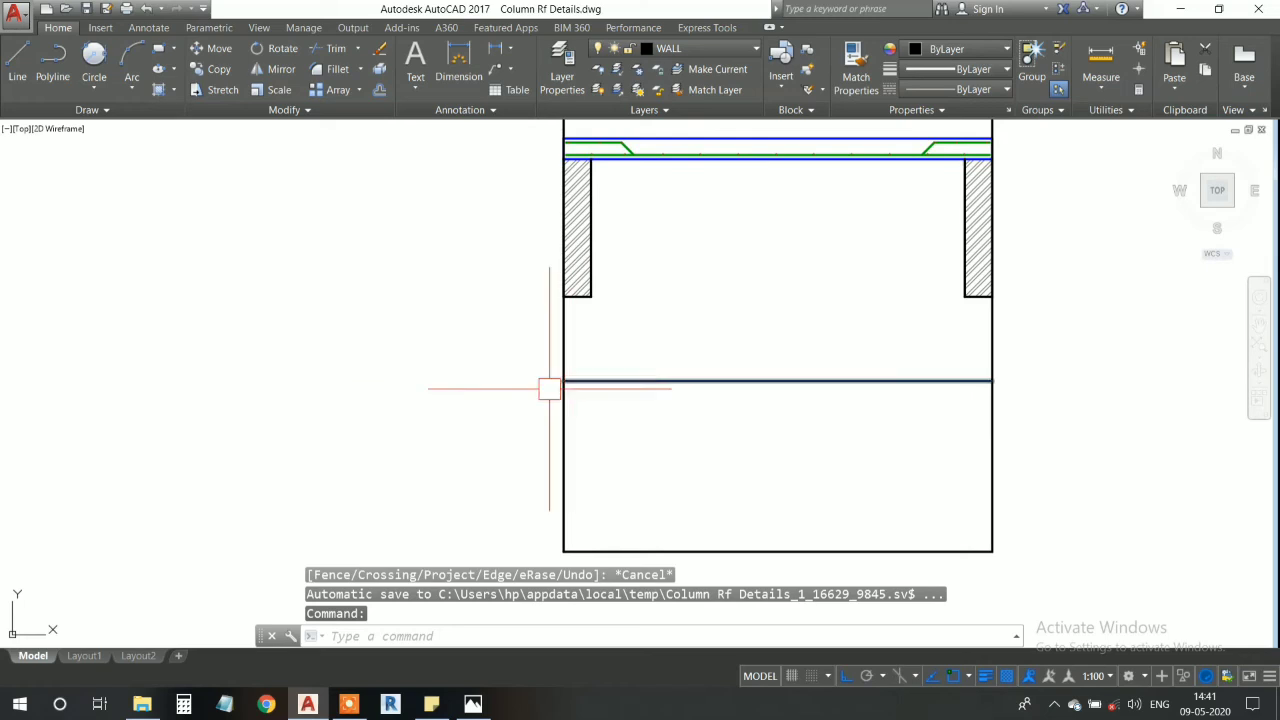
text(tr)
key(Return)
key(Return)
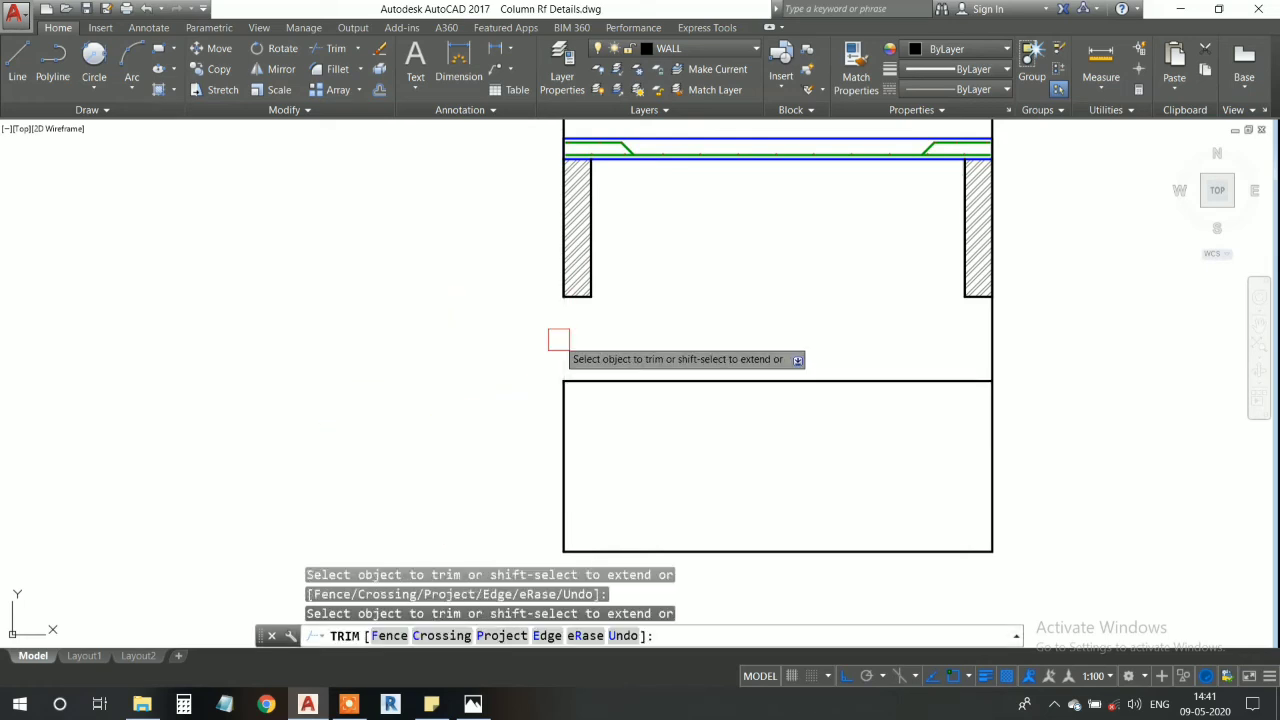
scroll(865, 326, down, 2)
middle_drag(824, 351, 724, 516)
key(Escape)
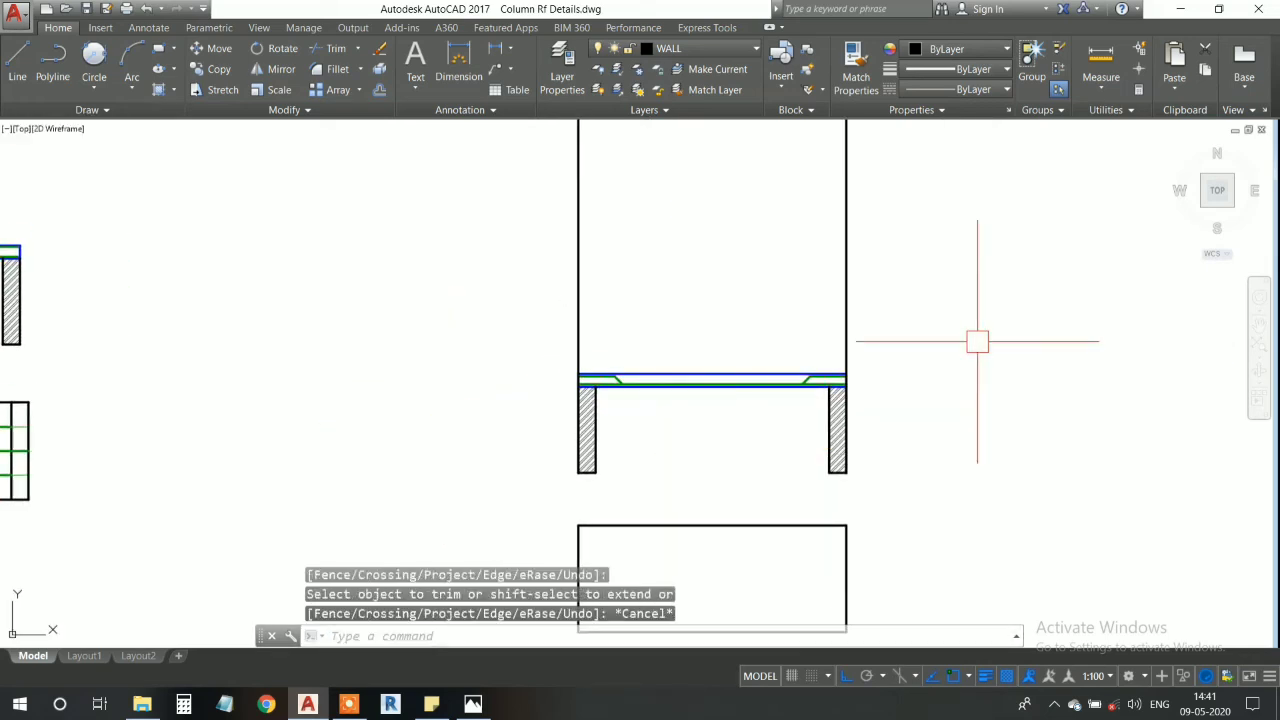
- Delete the two leftover vertical construction lines above the slab
click(986, 328)
click(528, 230)
key(ctrl+x)
middle_drag(599, 318, 591, 271)
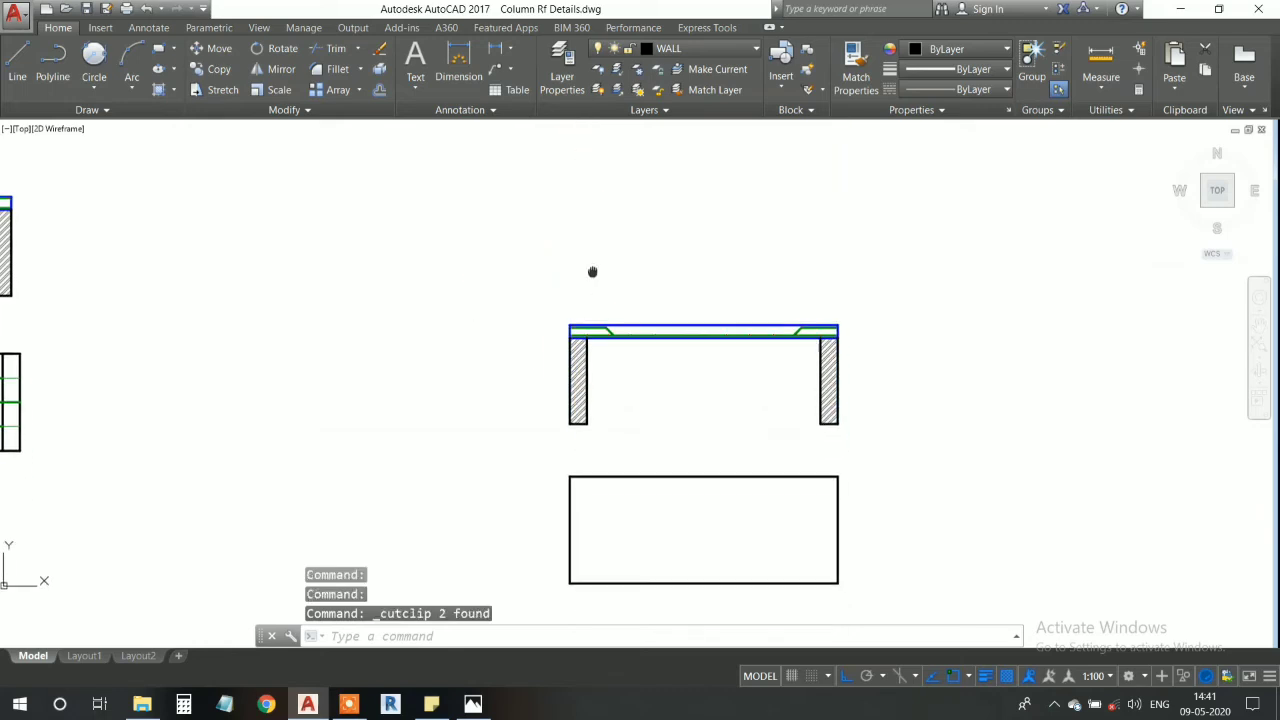
middle_drag(719, 517, 671, 380)
scroll(617, 402, up, 2)
middle_drag(556, 387, 546, 397)
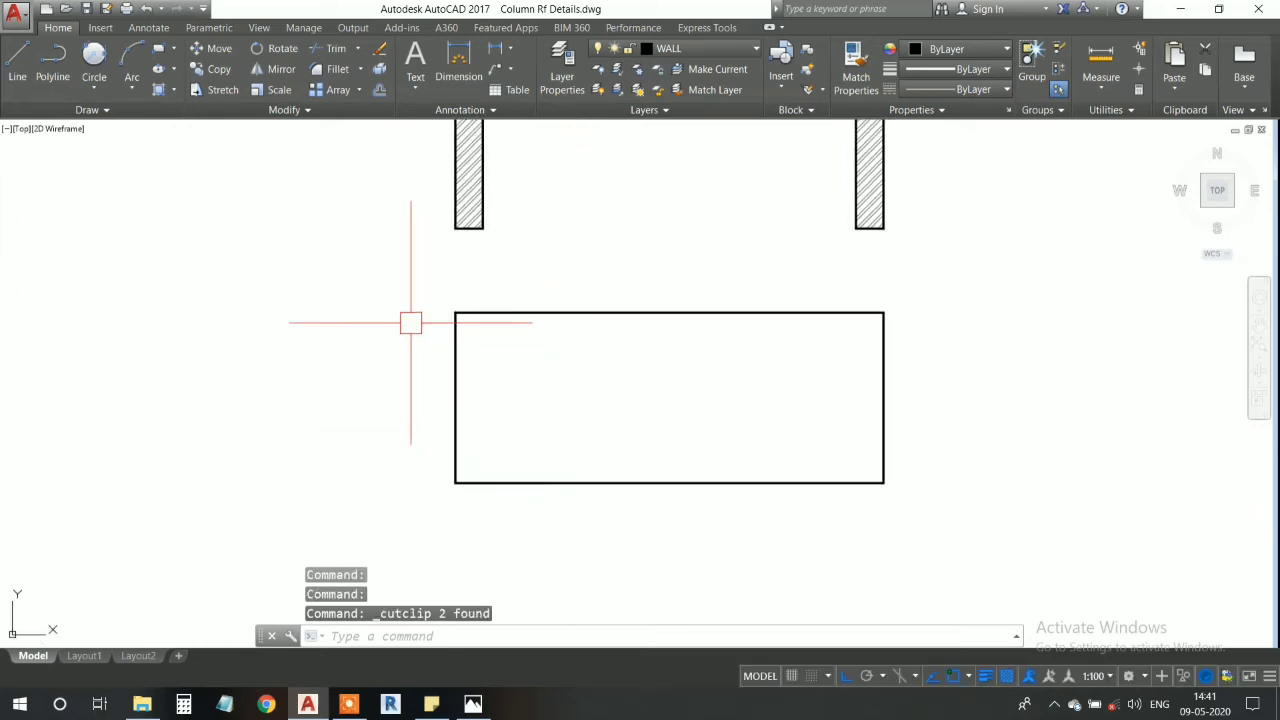
- Set a dashed ACAD linetype and draw a line from the left wall's inner bottom corner down to the rectangle's lower edge
middle_drag(479, 242, 485, 274)
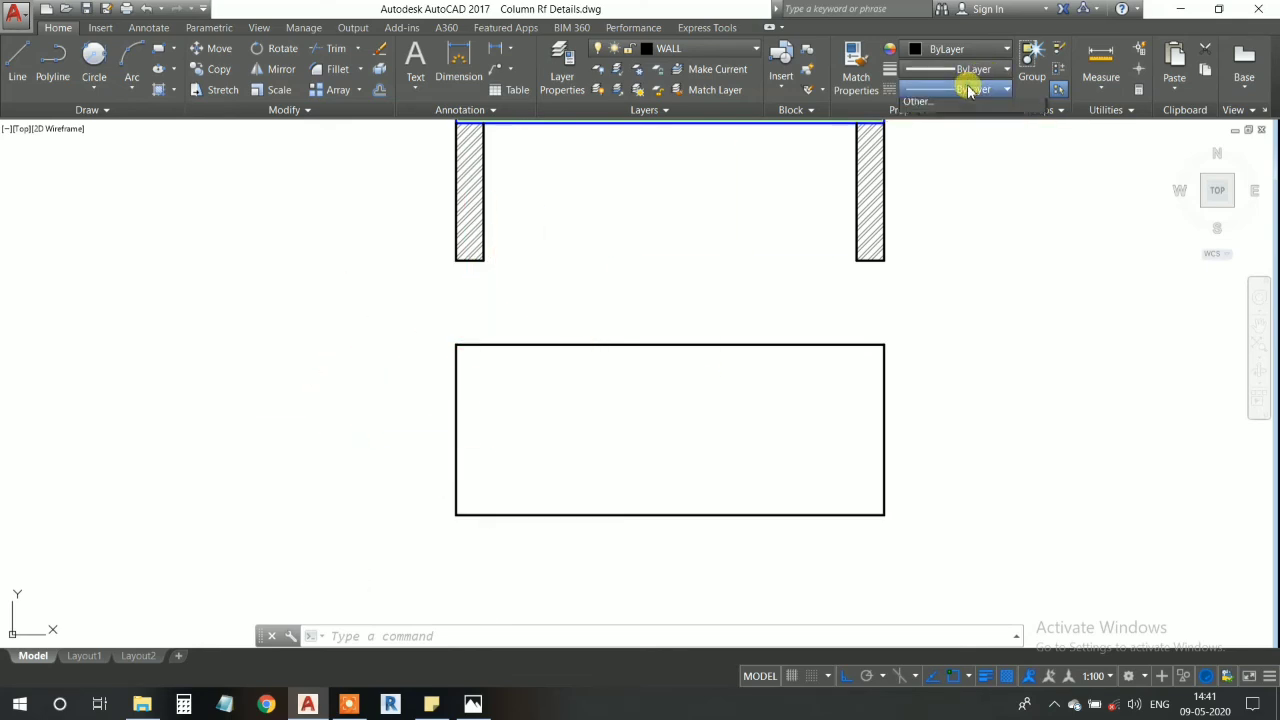
click(979, 149)
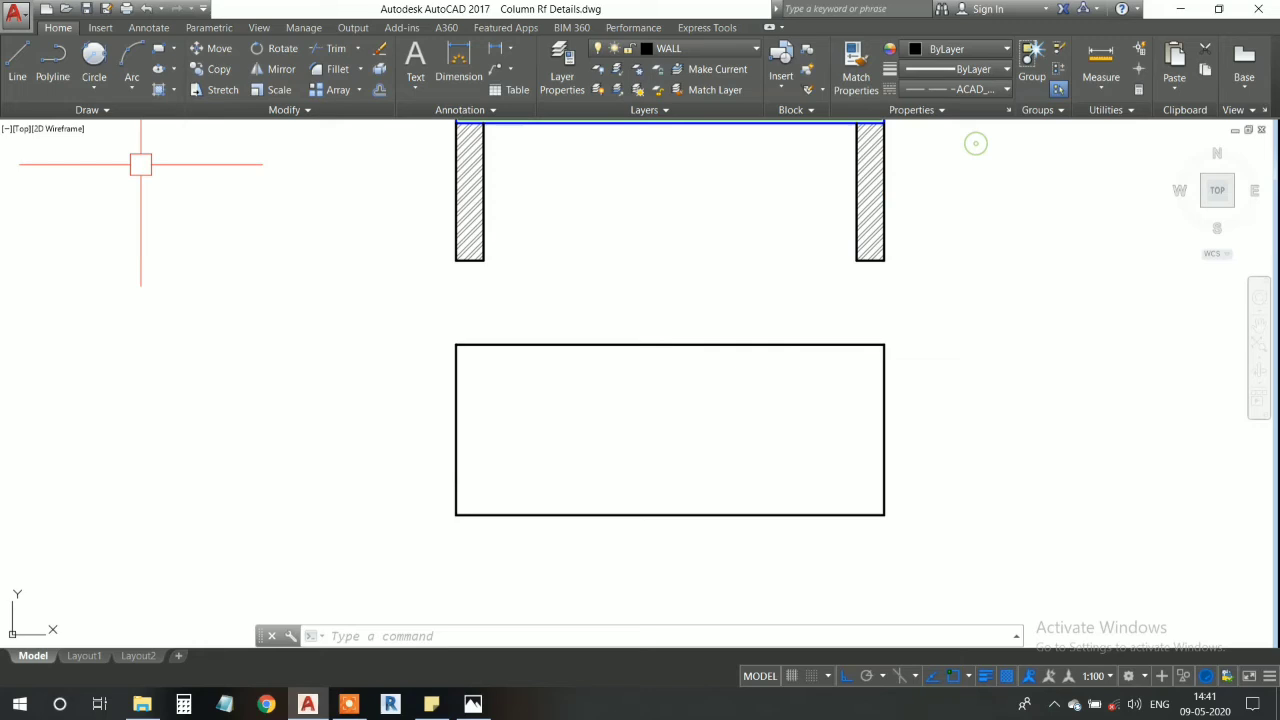
click(24, 77)
middle_drag(439, 315, 450, 286)
click(494, 232)
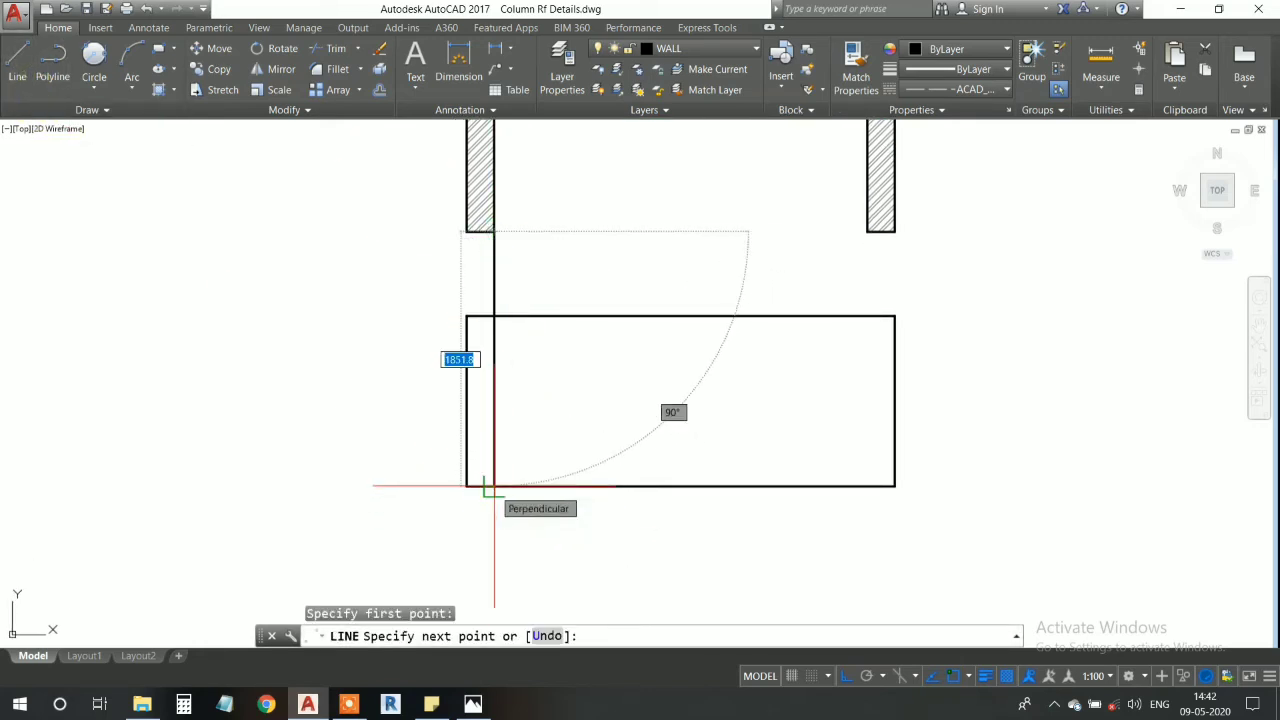
key(Escape)
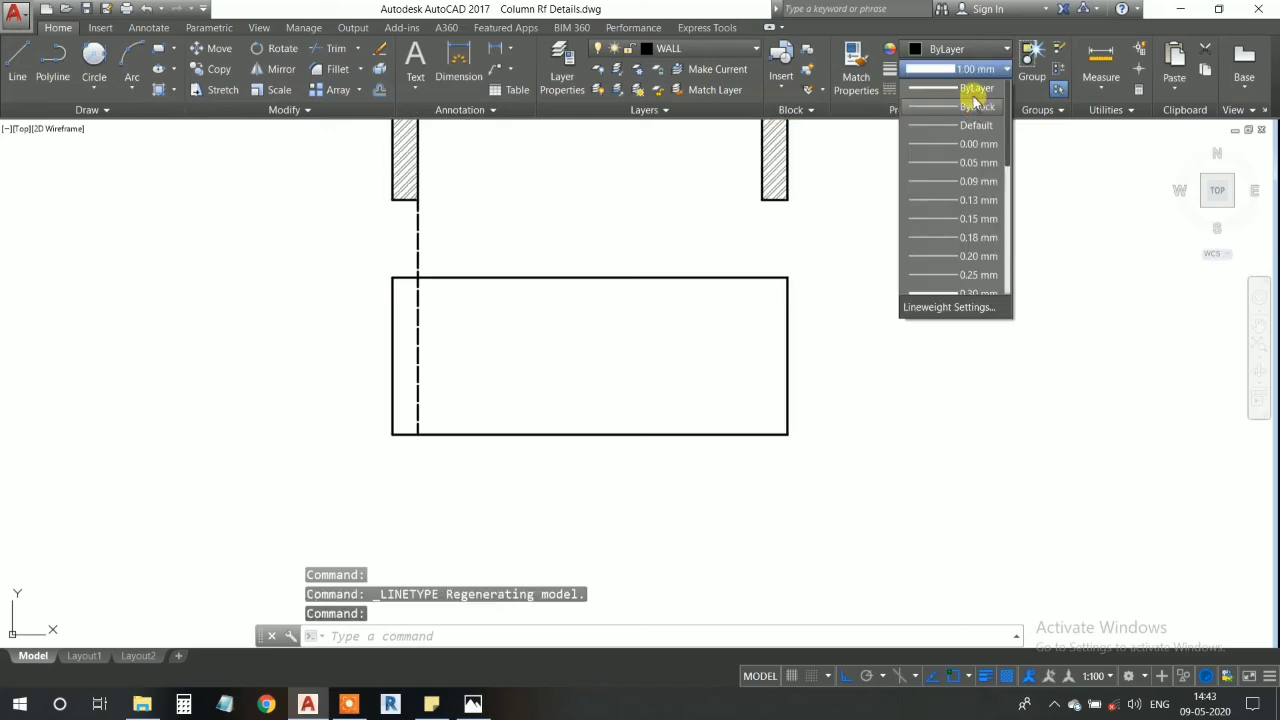
click(971, 90)
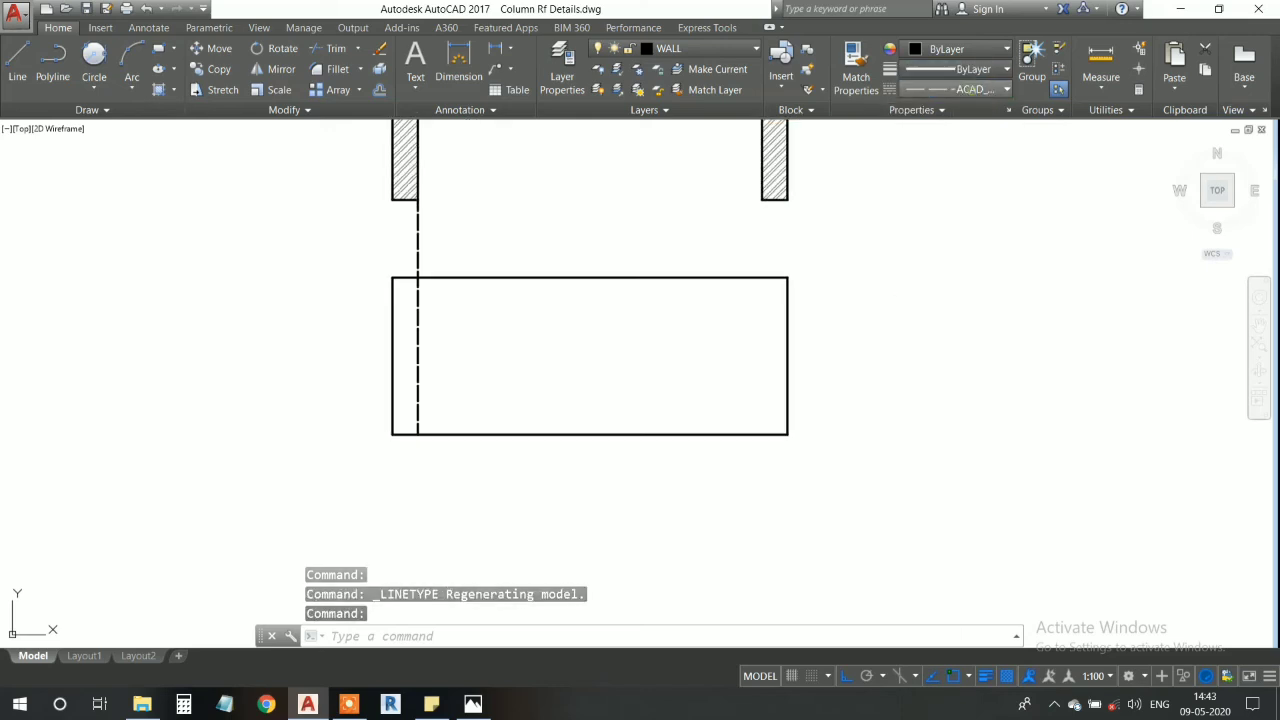
click(17, 62)
click(87, 197)
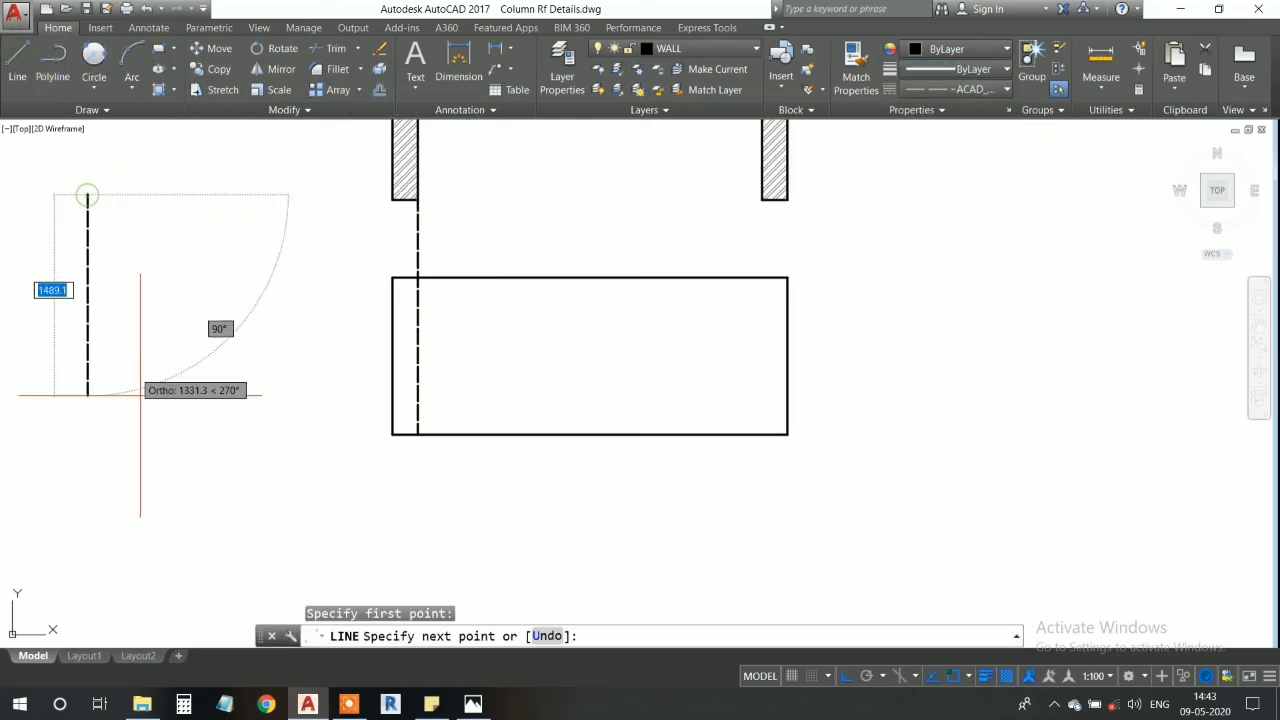
key(Escape)
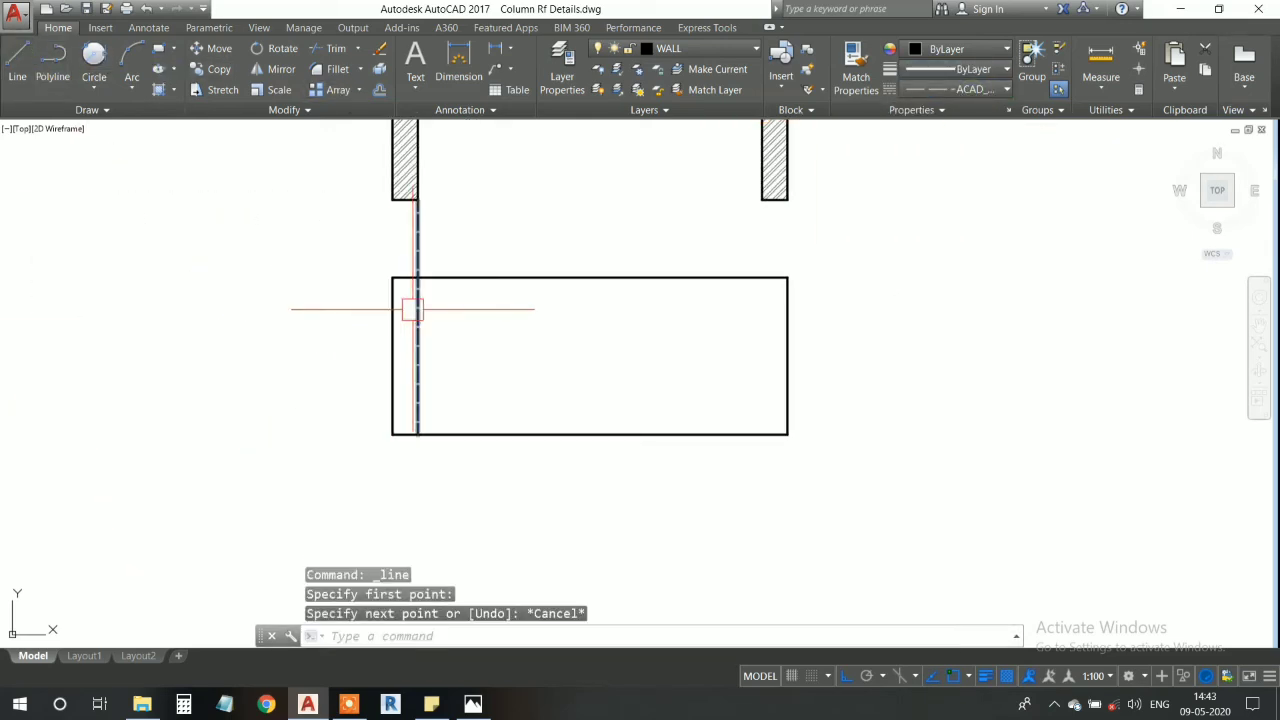
- Draw a dashed line from the right wall's inner bottom corner down to the rectangle's lower edge
scroll(413, 311, up, 4)
scroll(392, 280, down, 4)
middle_drag(636, 341, 517, 466)
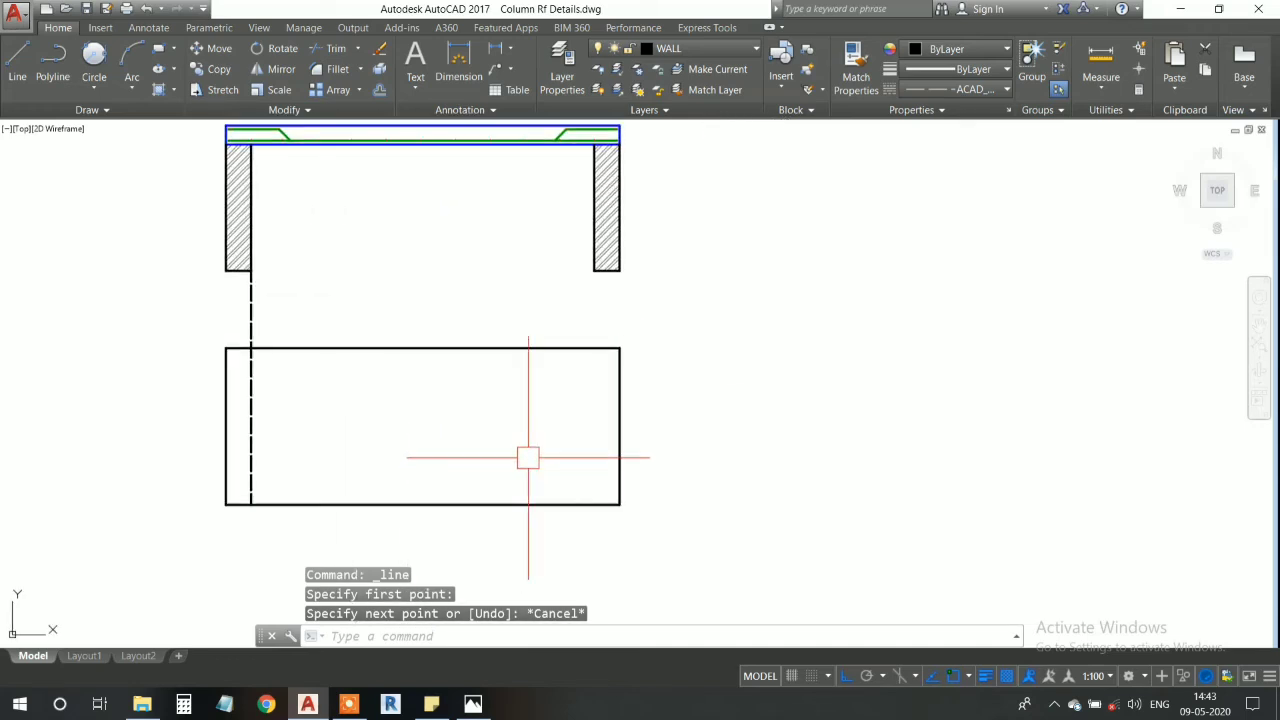
key(Return)
click(594, 268)
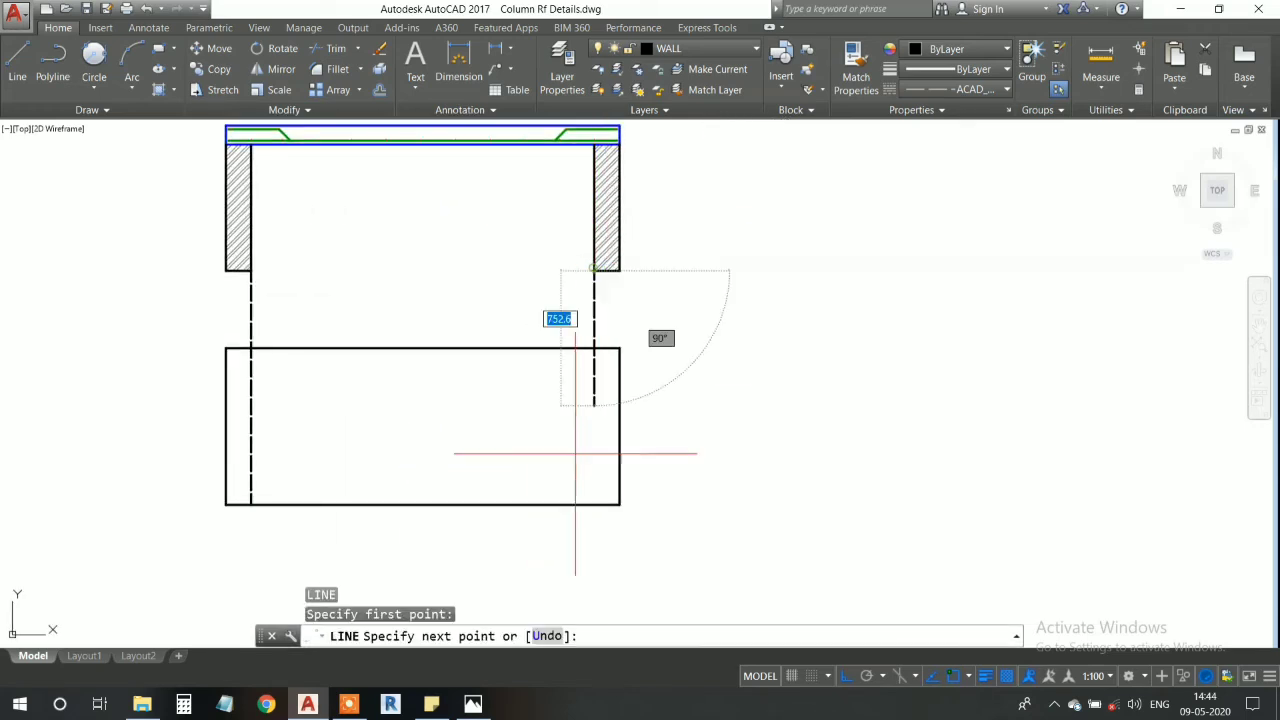
middle_drag(589, 500, 591, 408)
click(595, 412)
key(Return)
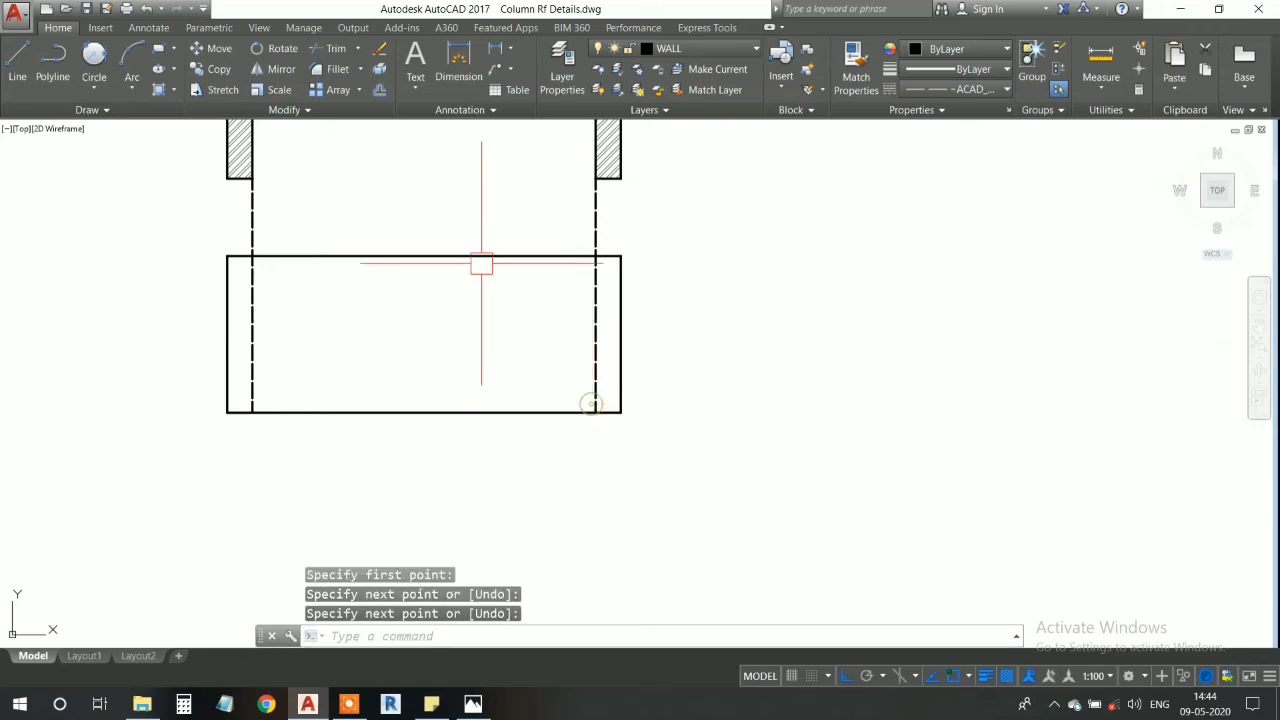
- Trim both dashed lines between the wall bottoms and the top edge of the plan rectangle
middle_drag(366, 258, 424, 353)
text(tr)
key(Return)
key(Return)
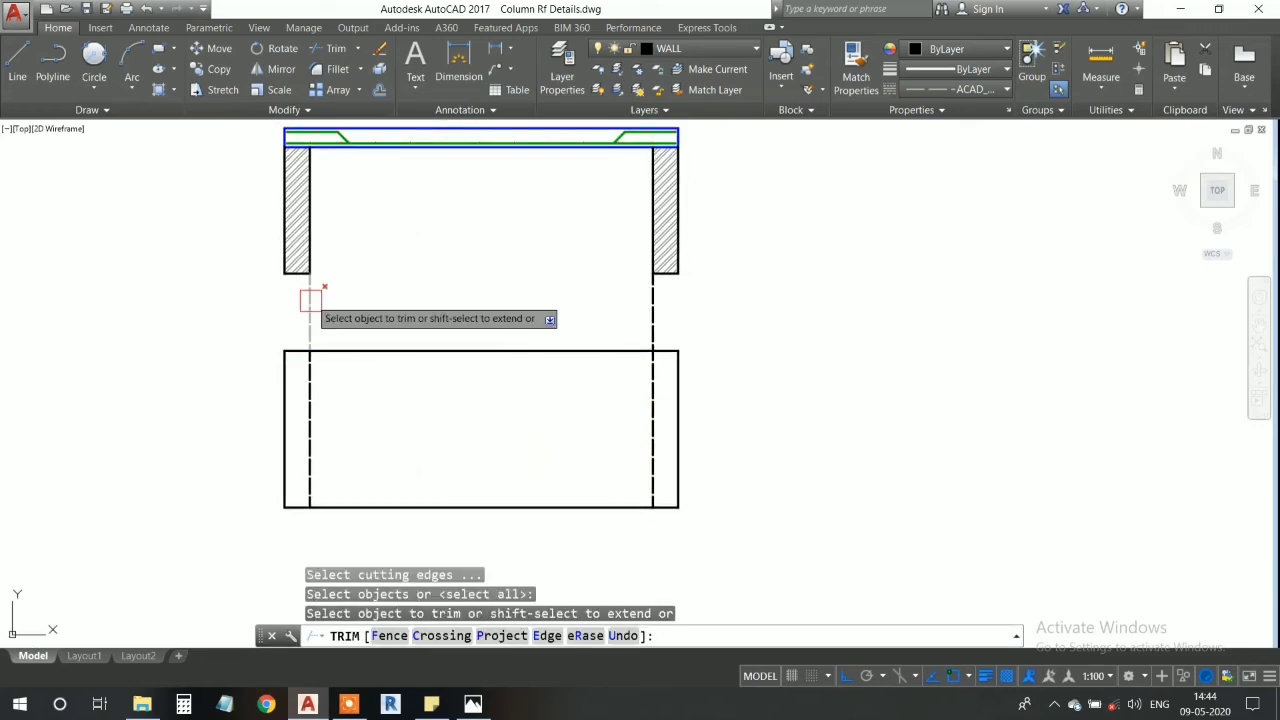
click(310, 300)
click(653, 312)
middle_drag(772, 334, 791, 306)
key(Escape)
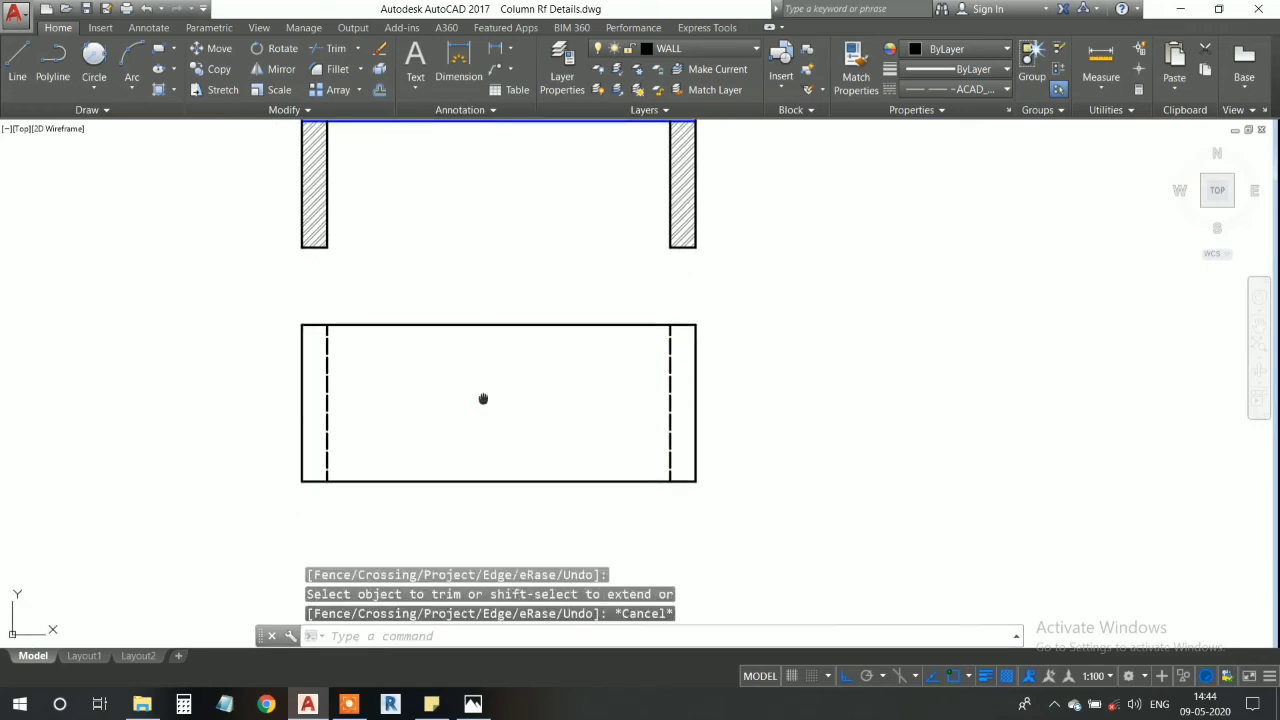
- Examine the trimmed plan outline and its alignment with the slab section and walls above
middle_drag(483, 399, 546, 362)
scroll(400, 322, up, 2)
mouse_move(399, 322)
middle_down()
mouse_move(397, 240)
mouse_move(372, 331)
middle_up()
scroll(406, 329, down, 1)
scroll(357, 266, up, 1)
middle_drag(357, 266, 380, 240)
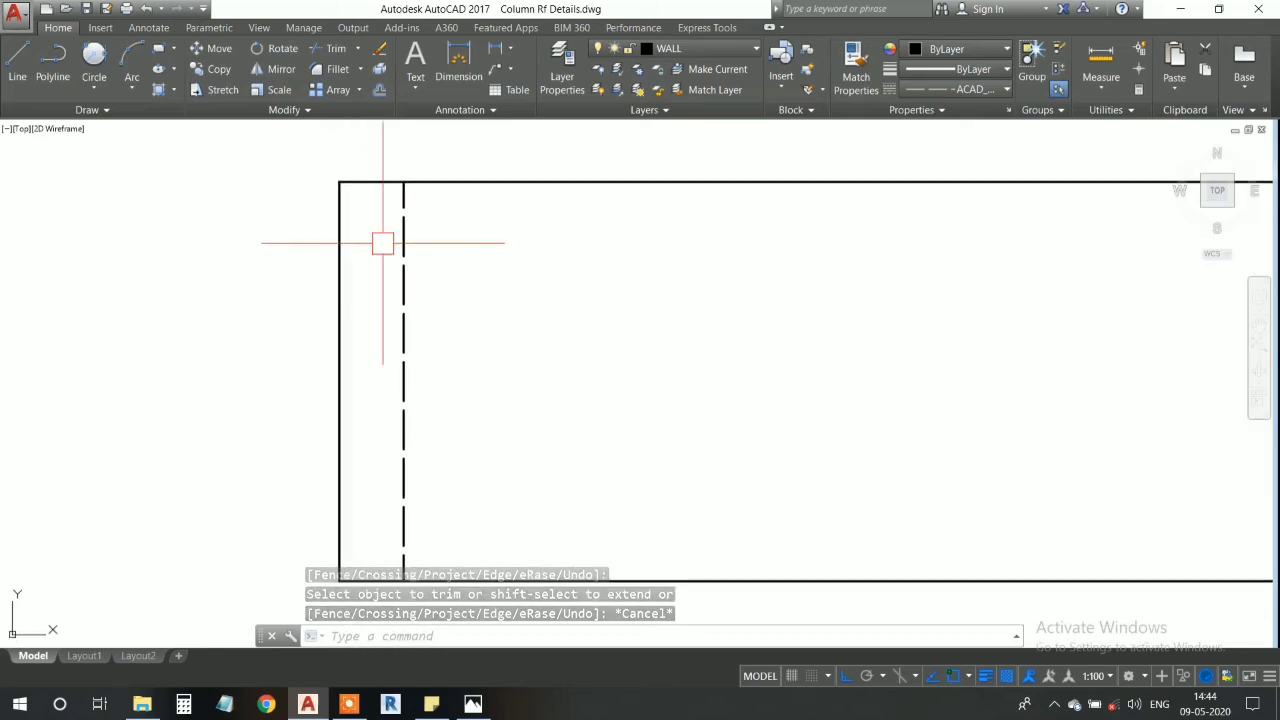
scroll(380, 240, down, 2)
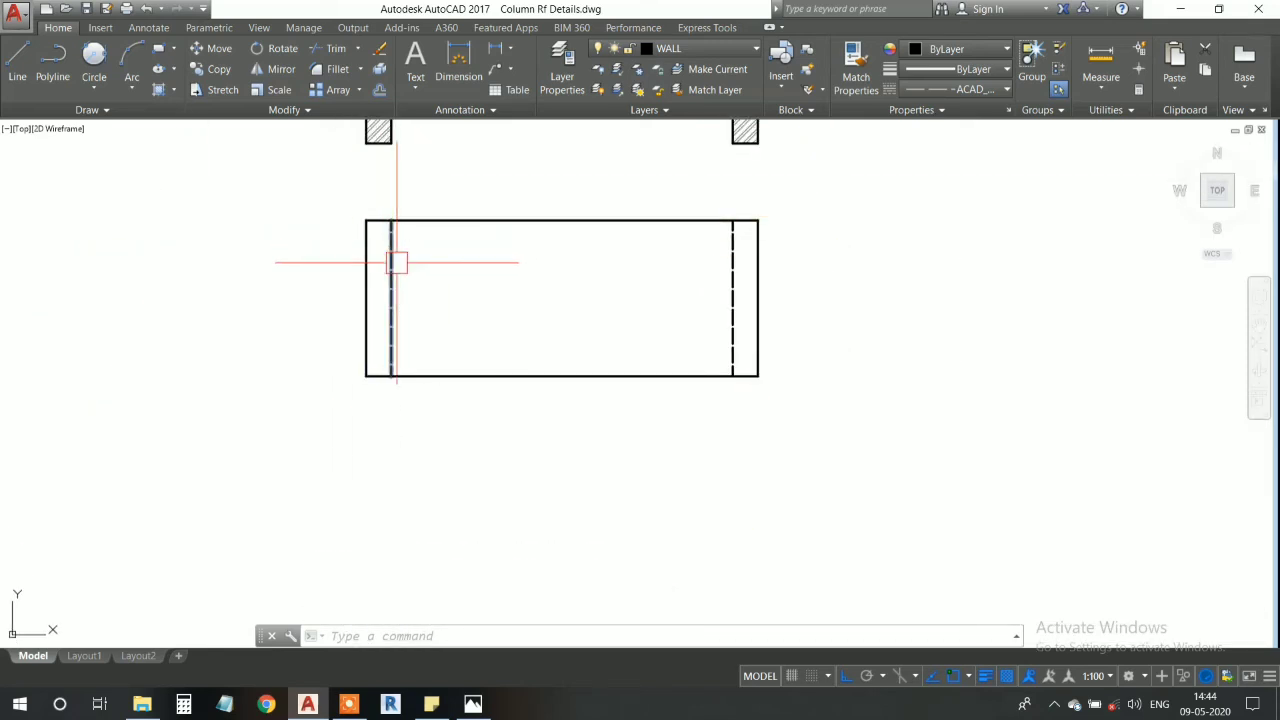
scroll(397, 260, up, 2)
scroll(443, 274, down, 1)
middle_drag(410, 326, 364, 362)
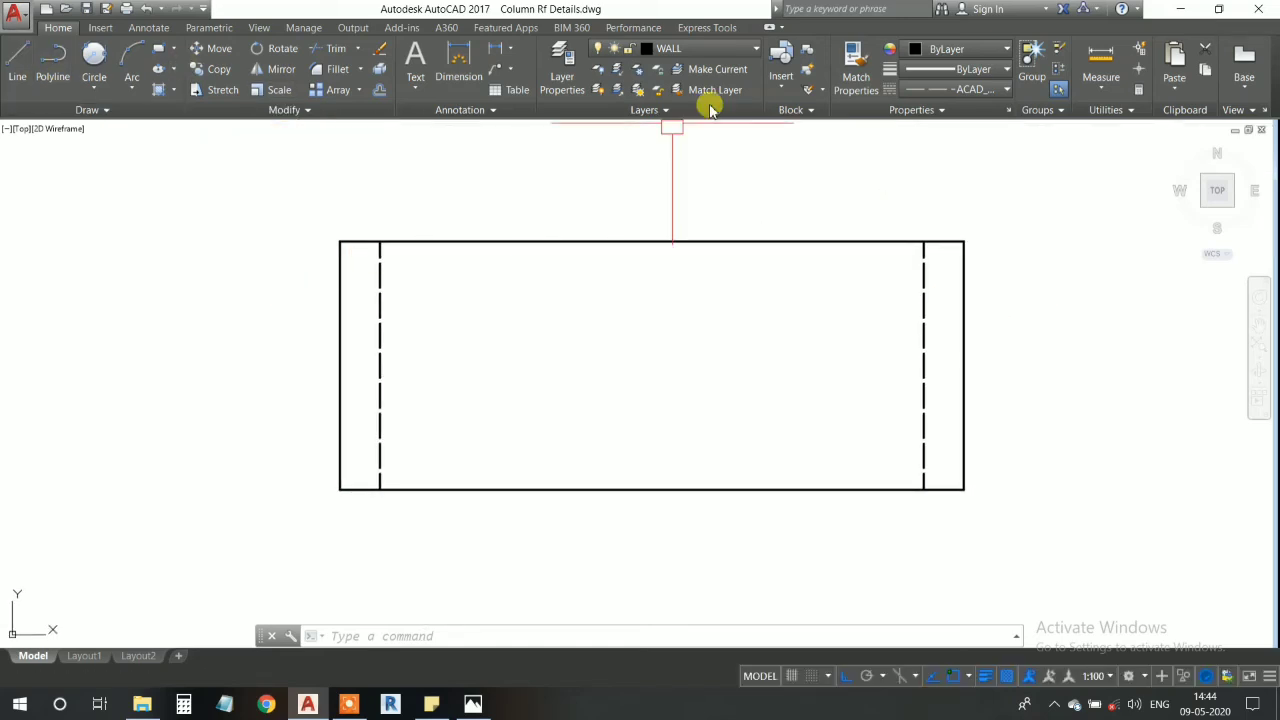
scroll(702, 355, down, 2)
middle_drag(683, 266, 667, 315)
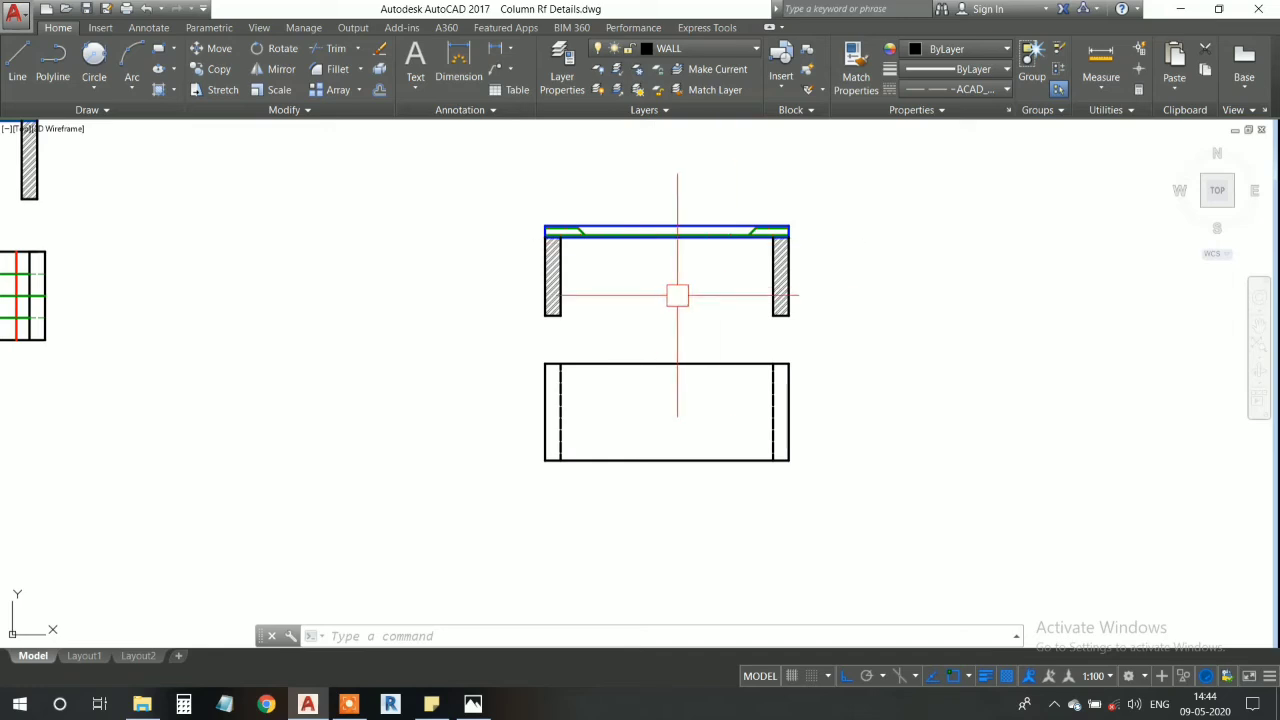
scroll(632, 267, up, 2)
middle_drag(684, 239, 669, 257)
middle_drag(645, 301, 634, 273)
mouse_move(674, 389)
middle_down()
mouse_move(640, 257)
mouse_move(669, 353)
middle_up()
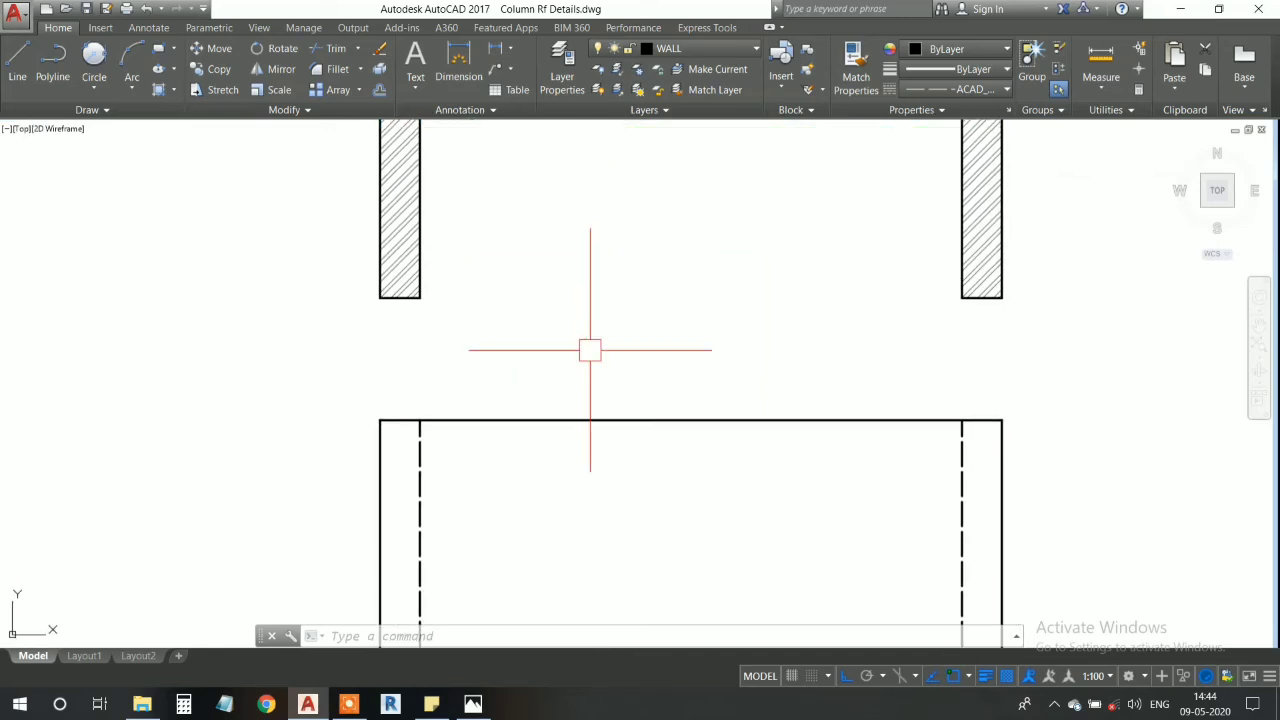
- Make T Rf the current layer
scroll(590, 367, down, 1)
click(660, 55)
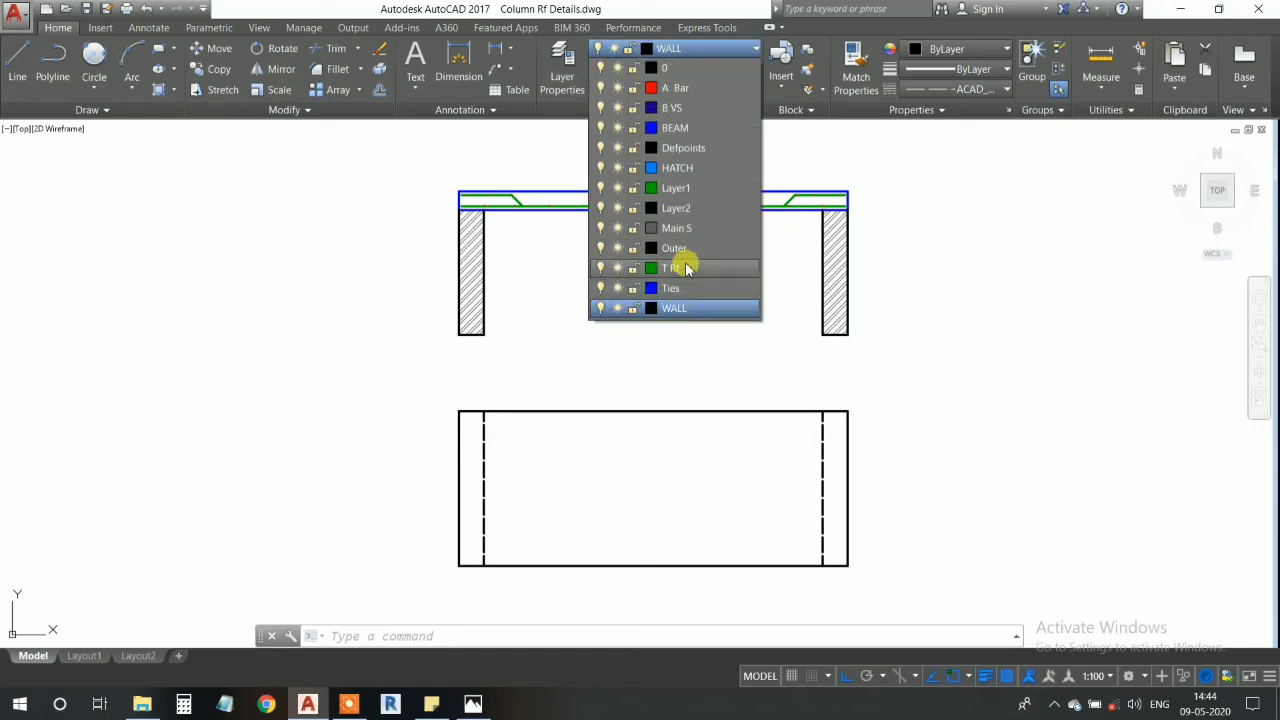
click(711, 267)
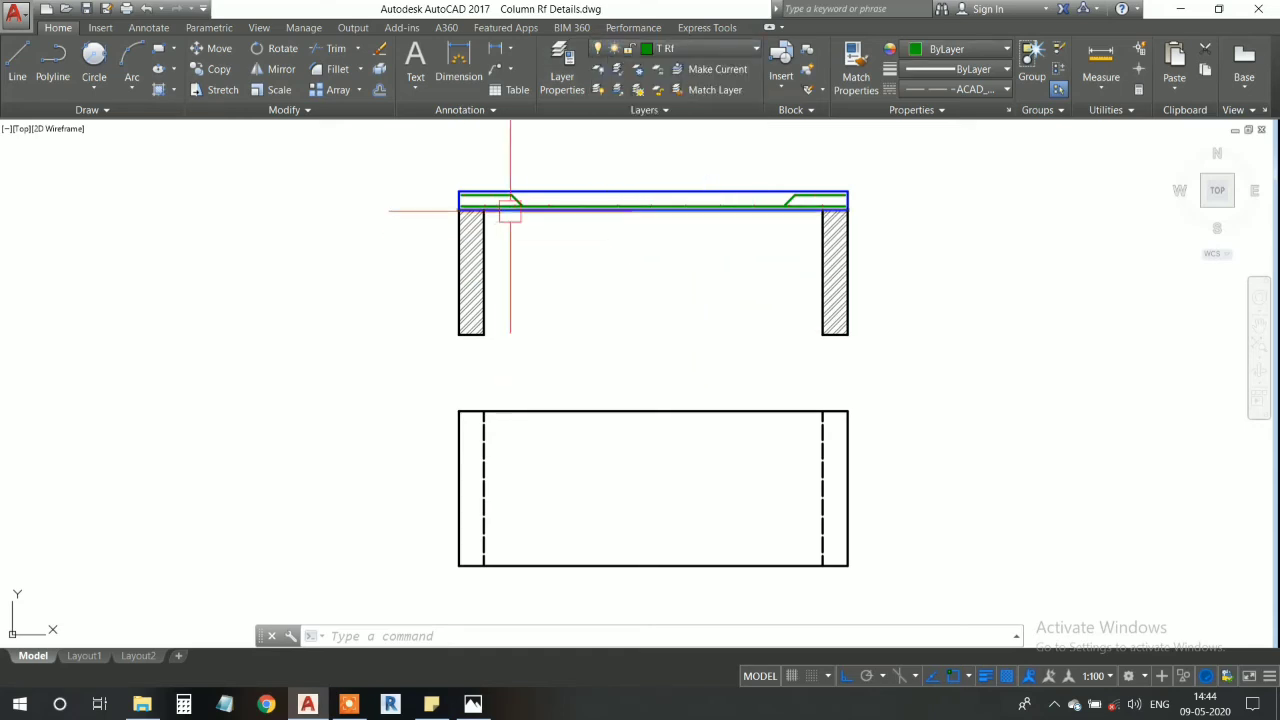
scroll(500, 198, up, 6)
middle_drag(346, 239, 483, 237)
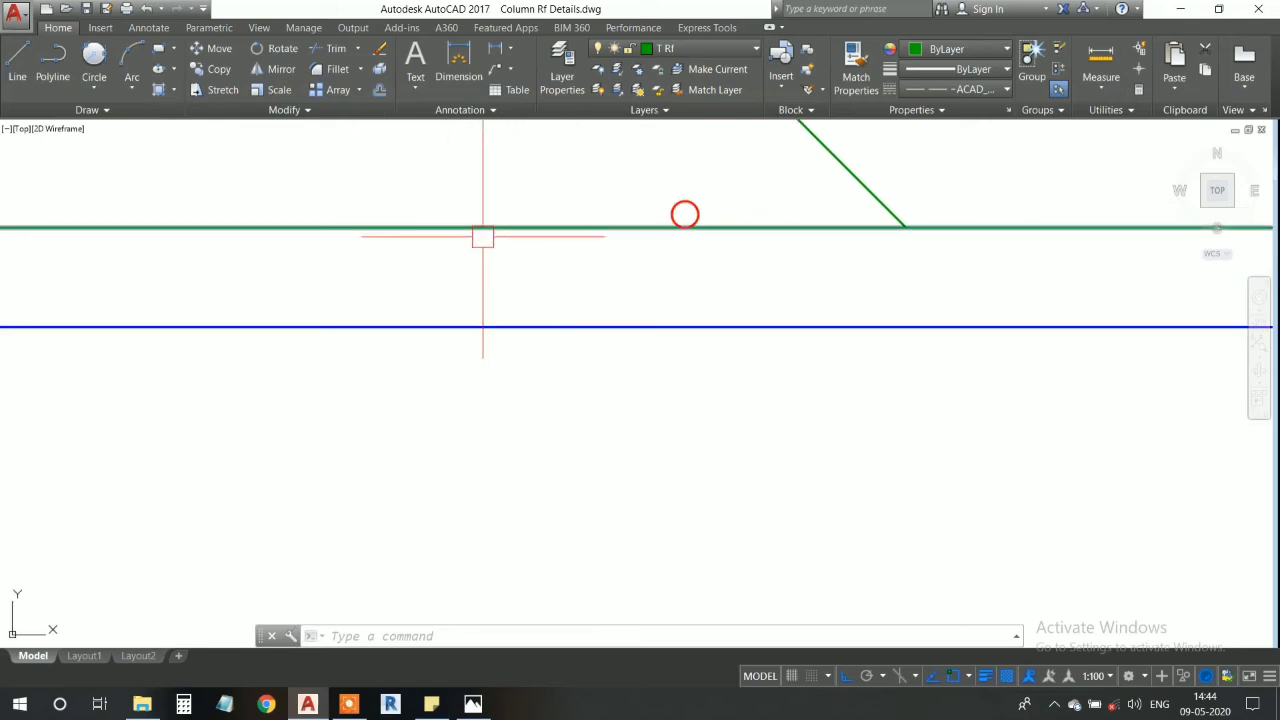
- Draw a horizontal line across the plan from the midpoint of the left dashed wall line to the right dashed line
click(17, 60)
scroll(670, 470, down, 2)
middle_drag(675, 470, 560, 226)
scroll(560, 226, down, 4)
middle_drag(617, 426, 581, 295)
scroll(581, 295, down, 4)
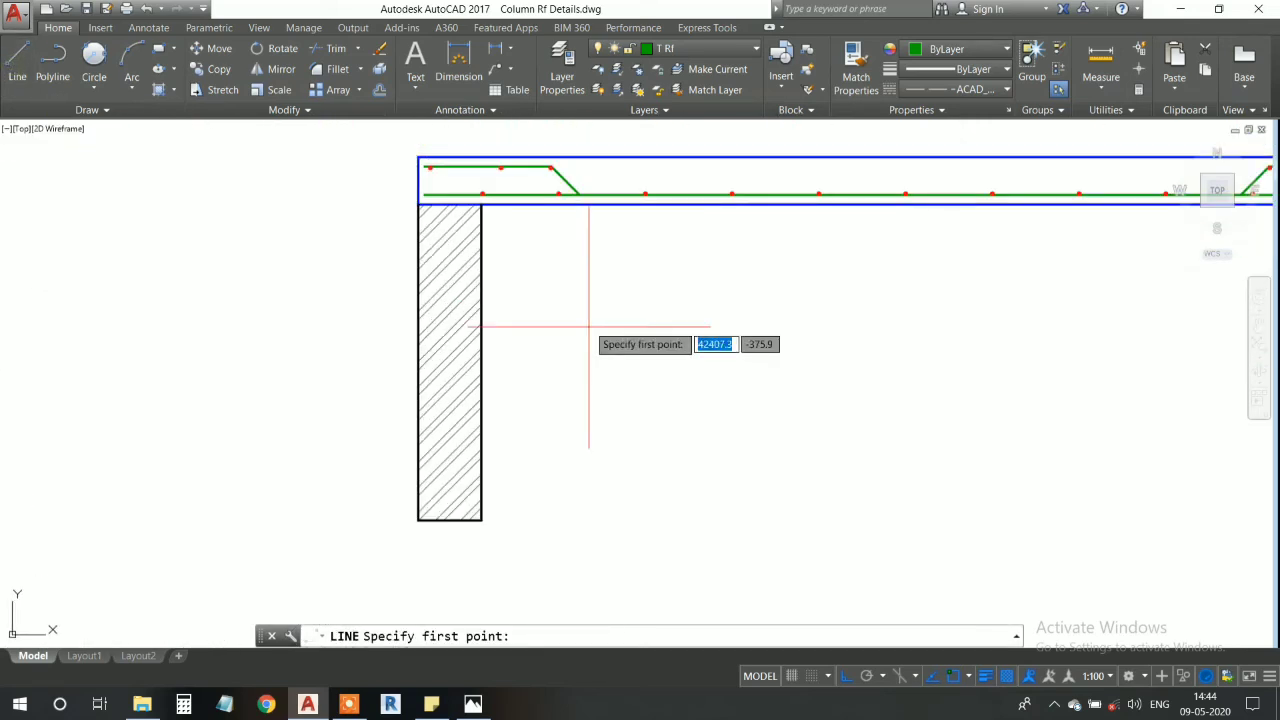
scroll(604, 426, down, 6)
middle_drag(604, 424, 571, 271)
scroll(586, 443, up, 7)
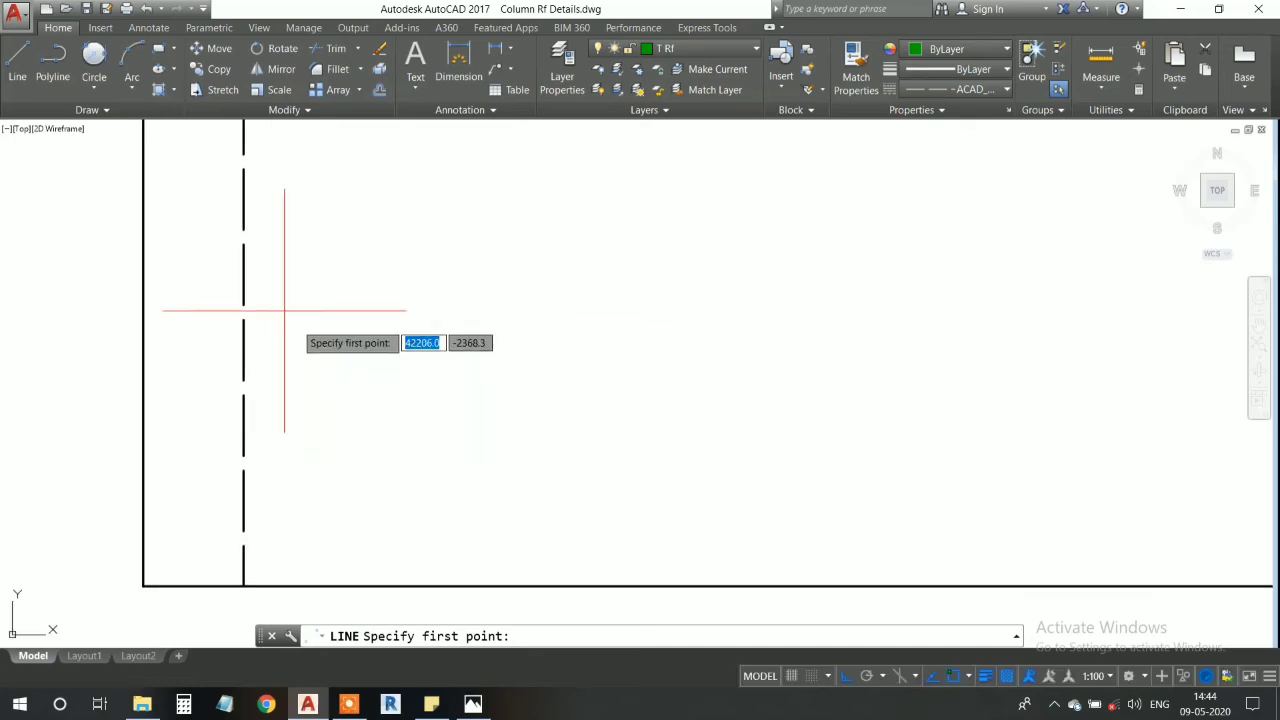
click(243, 277)
scroll(643, 314, down, 5)
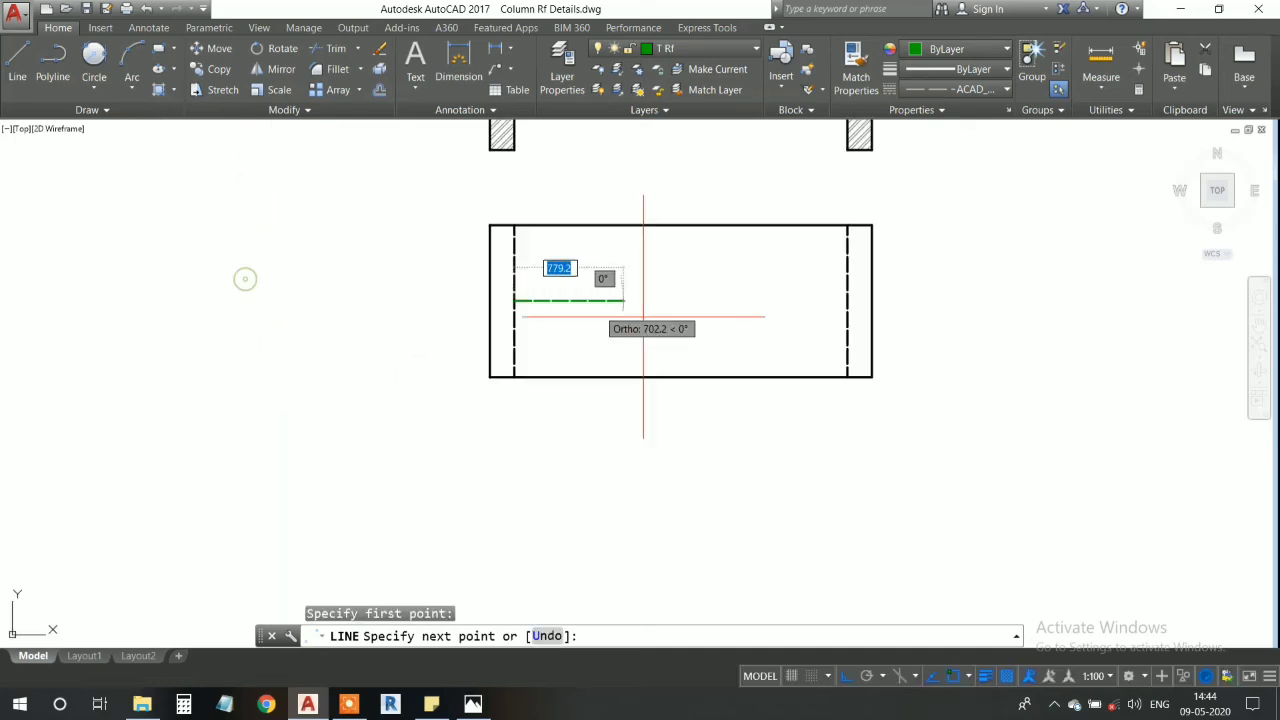
middle_drag(643, 314, 463, 310)
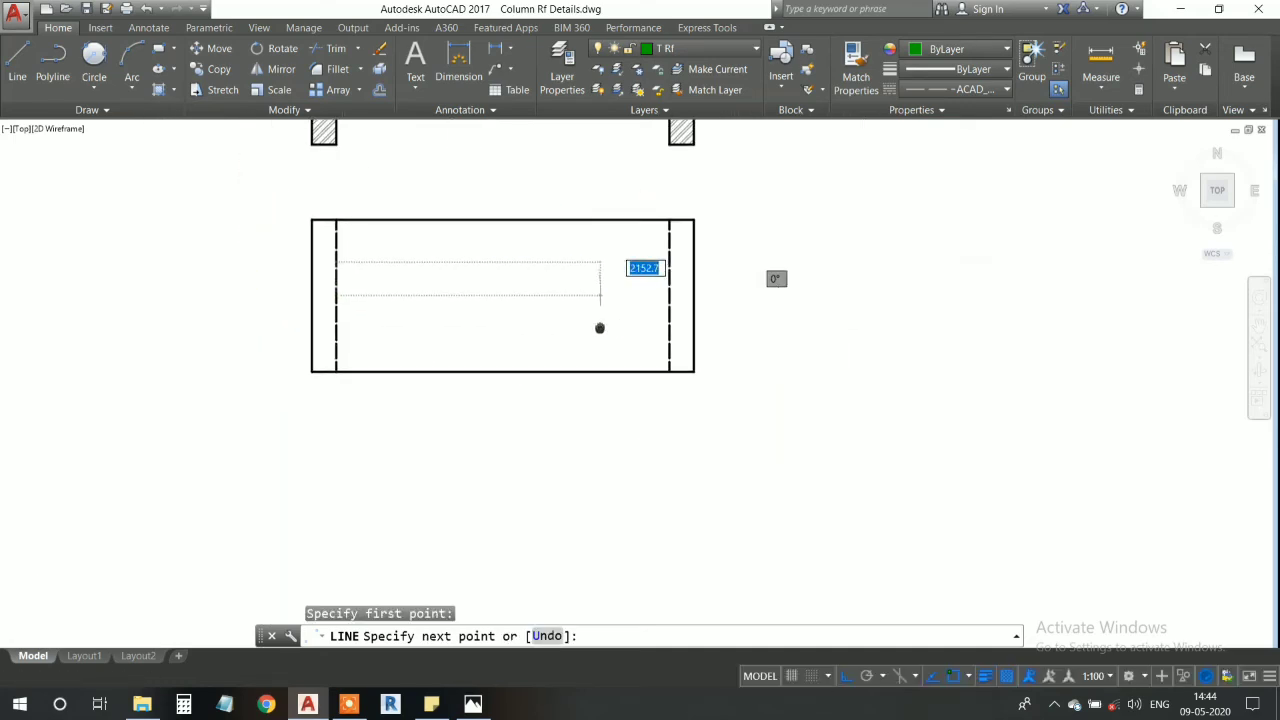
click(667, 296)
key(Return)
middle_drag(533, 300, 542, 316)
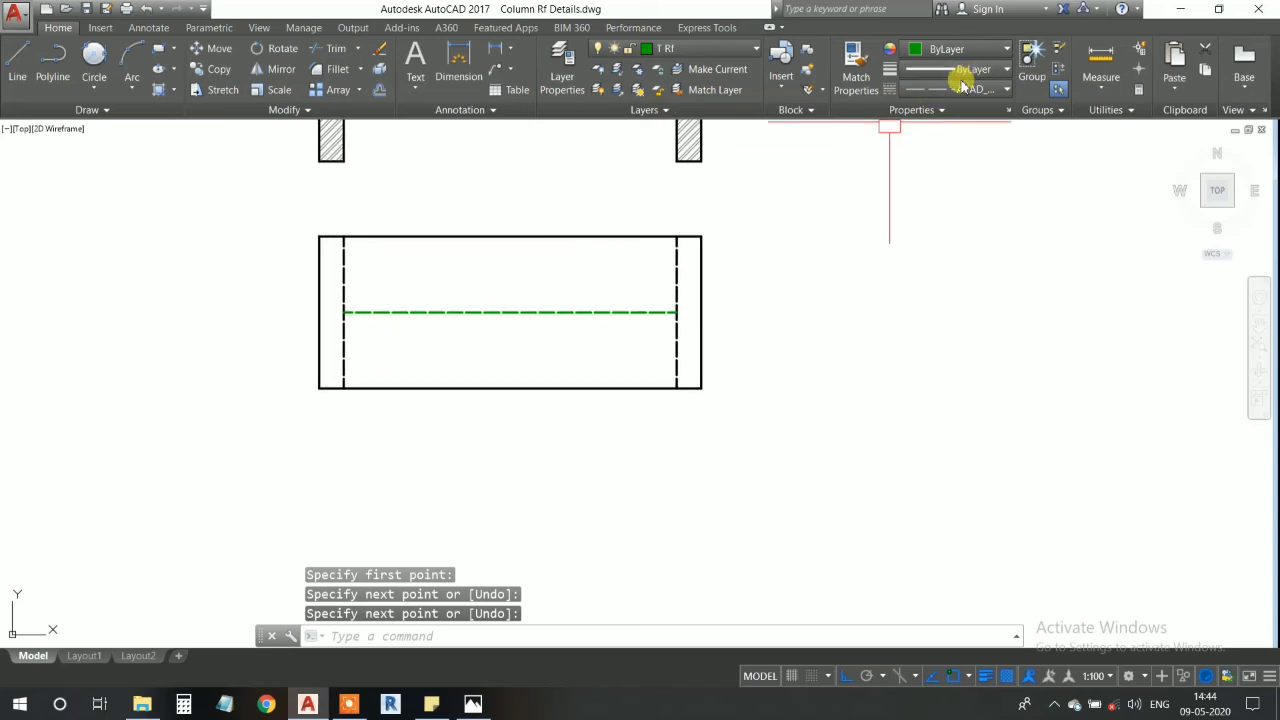
- Set the current linetype to ByLayer and remove the dashed green line from the plan
click(963, 90)
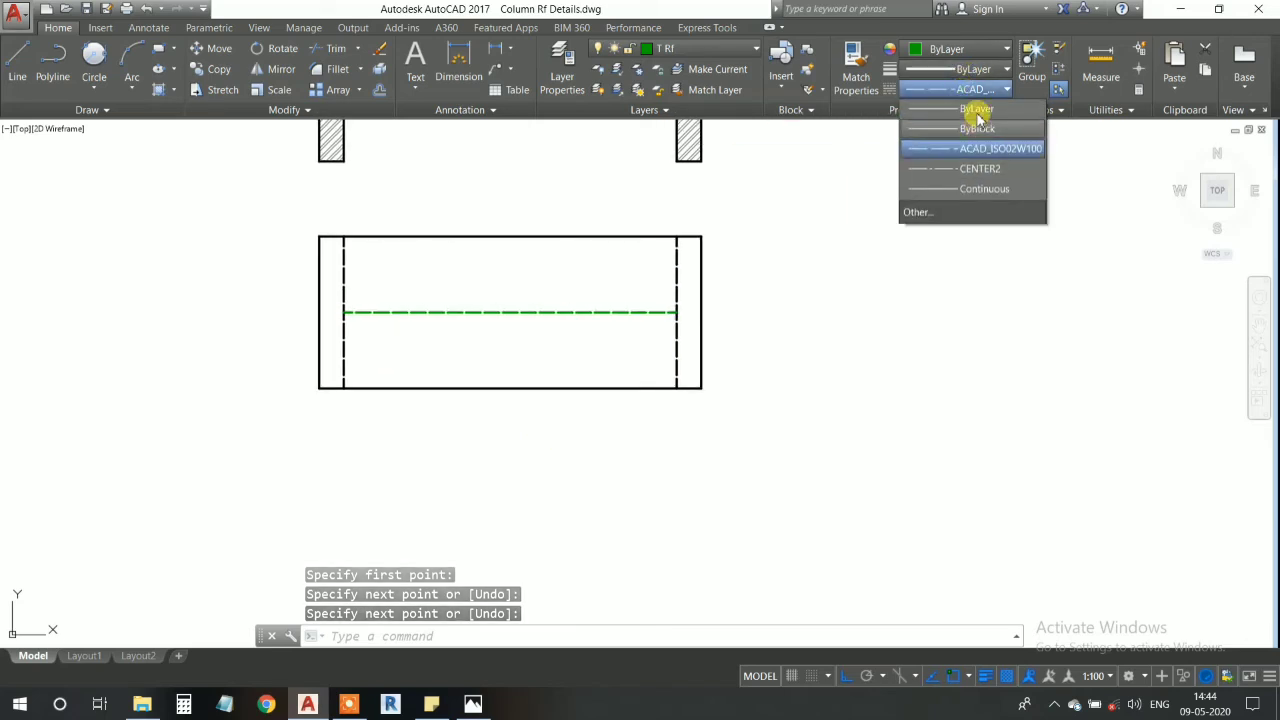
click(960, 148)
click(613, 311)
key(ctrl+x)
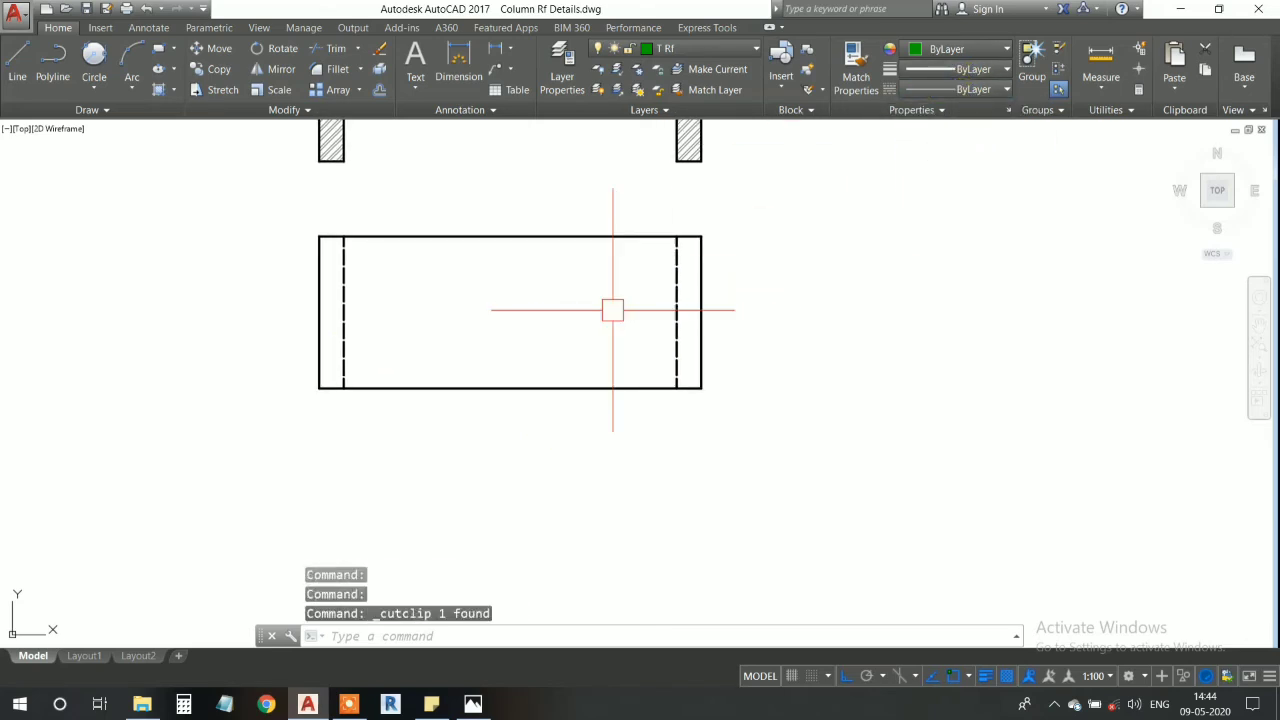
- Draw a continuous horizontal bar line from the left dashed wall line's midpoint to the right dashed wall line
text(l)
key(Return)
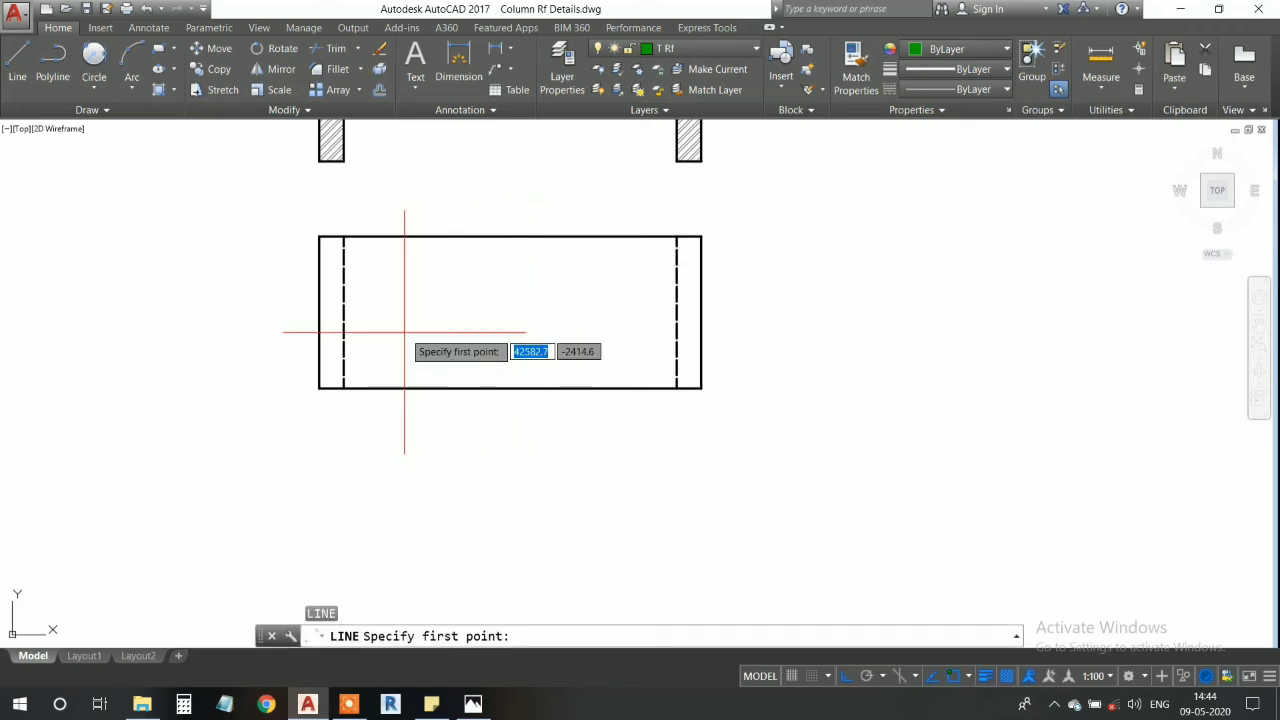
click(344, 311)
click(672, 314)
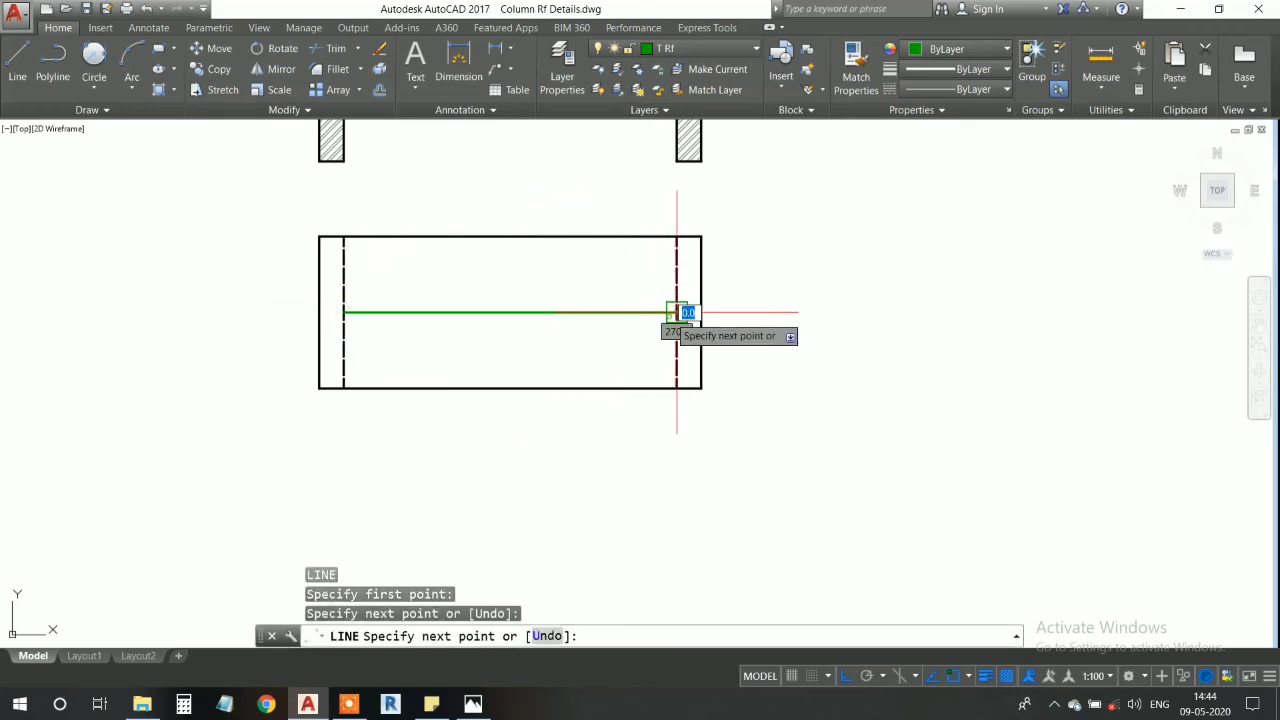
key(Return)
- Start an offset of the green horizontal bar line in the plan
scroll(551, 314, up, 4)
scroll(551, 314, down, 4)
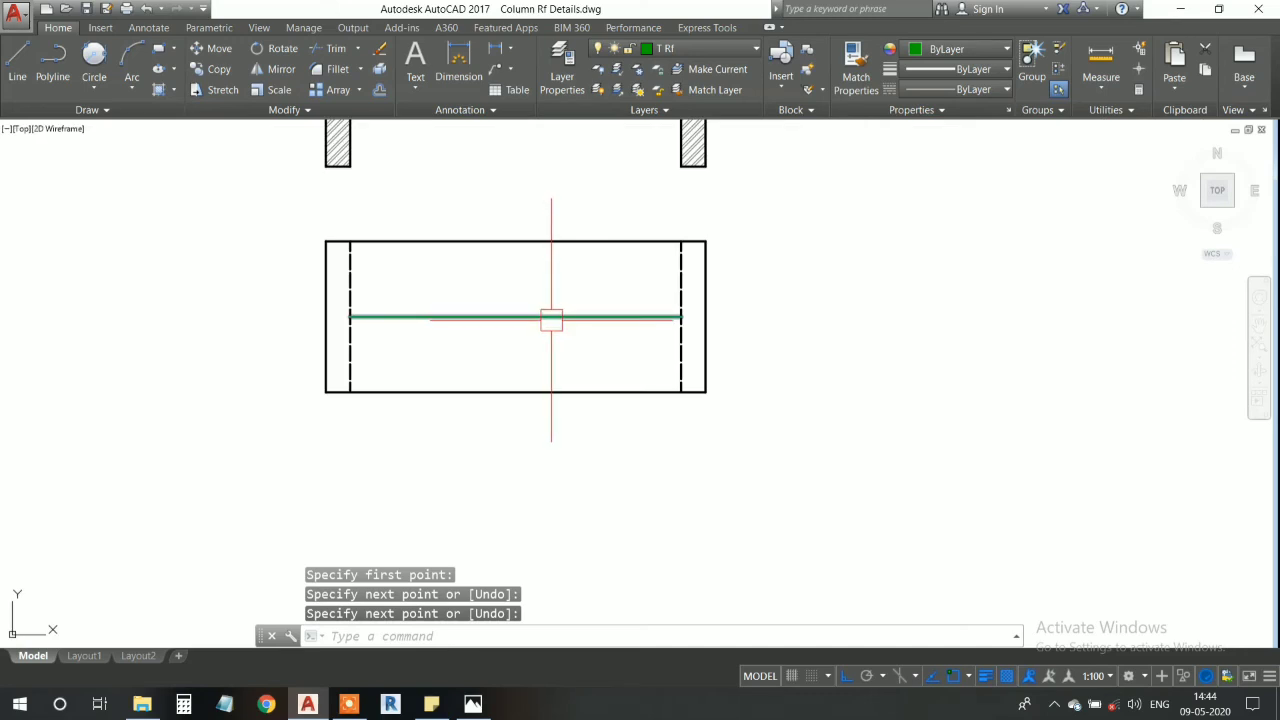
scroll(476, 326, up, 4)
scroll(415, 317, down, 3)
scroll(469, 337, up, 3)
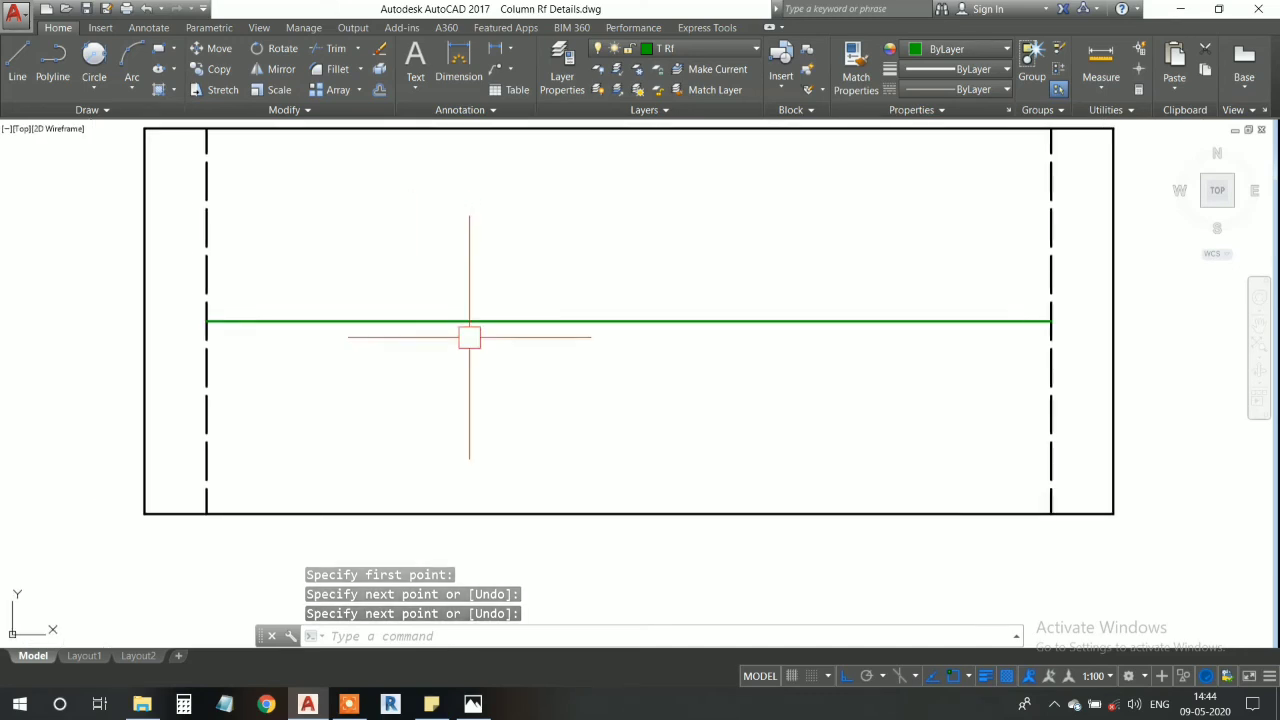
scroll(491, 323, down, 5)
scroll(492, 322, up, 5)
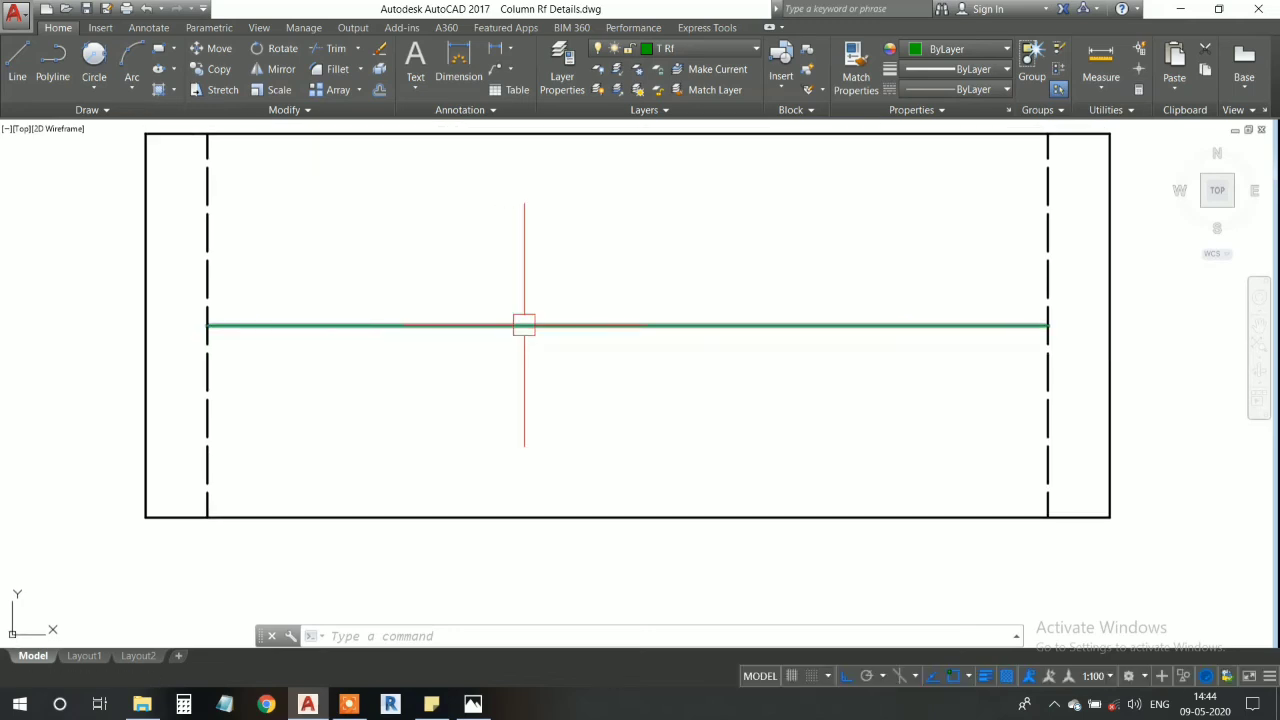
scroll(525, 325, down, 2)
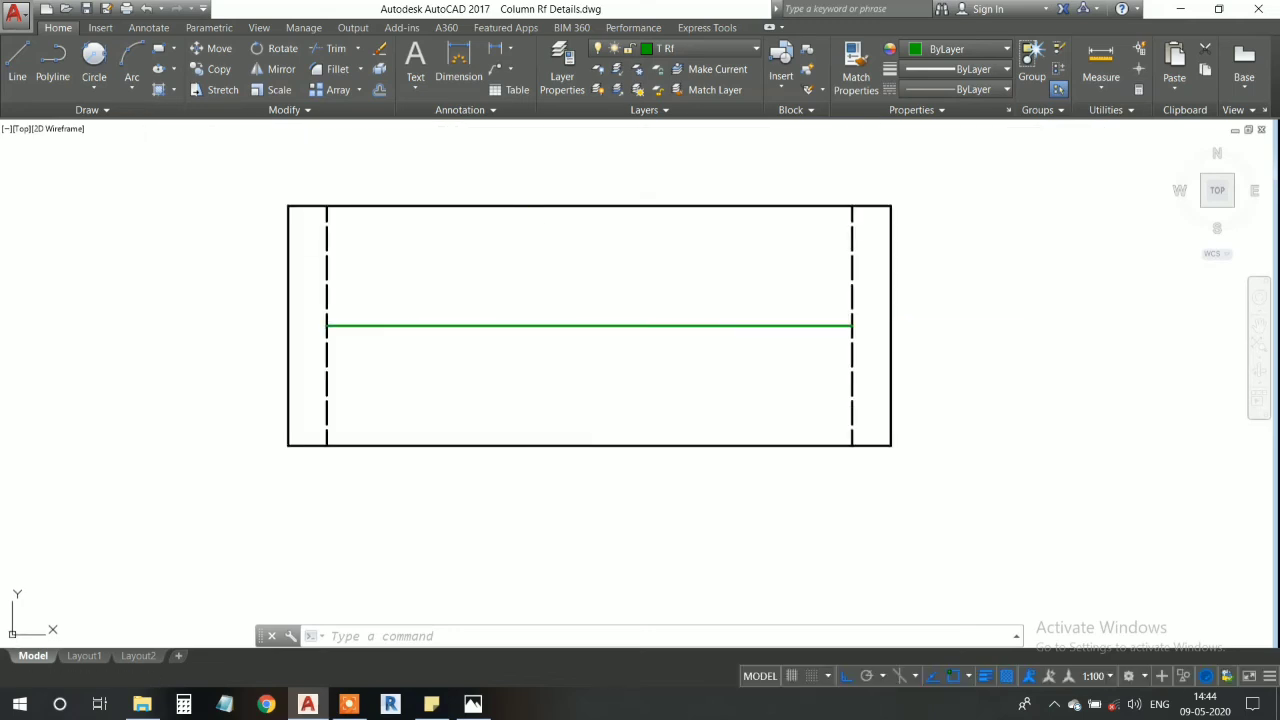
middle_drag(532, 330, 547, 337)
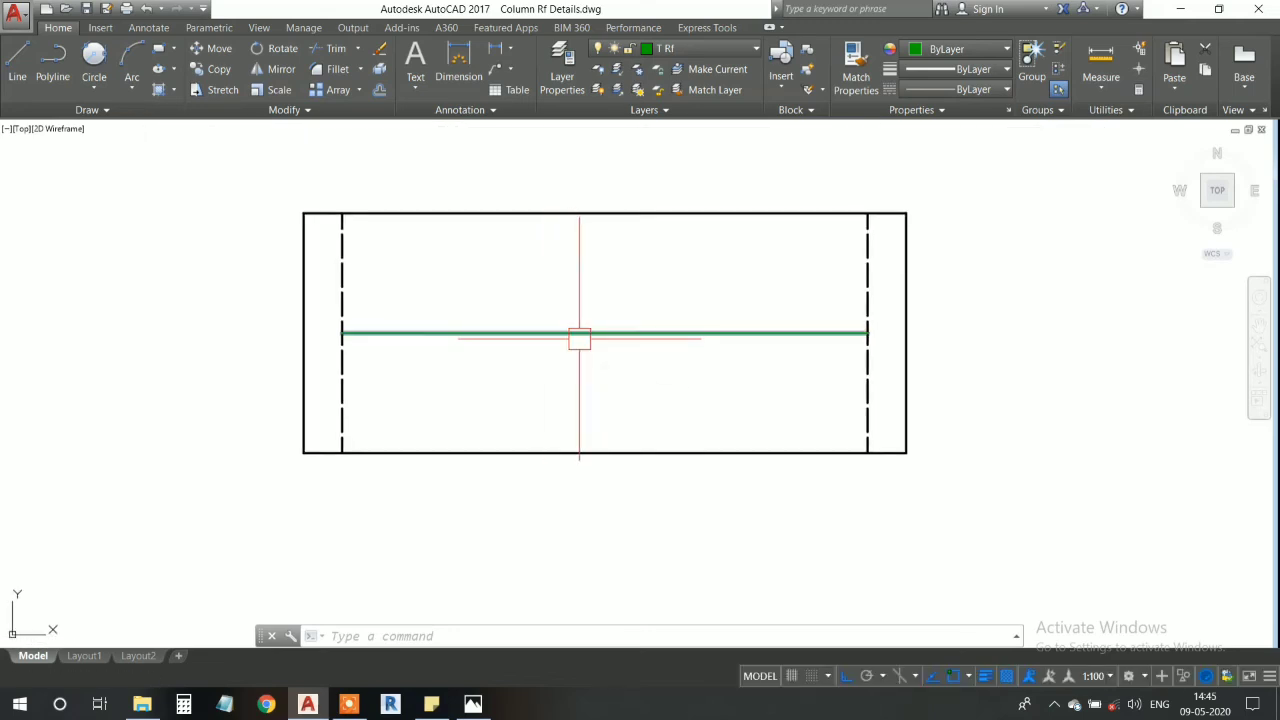
click(579, 338)
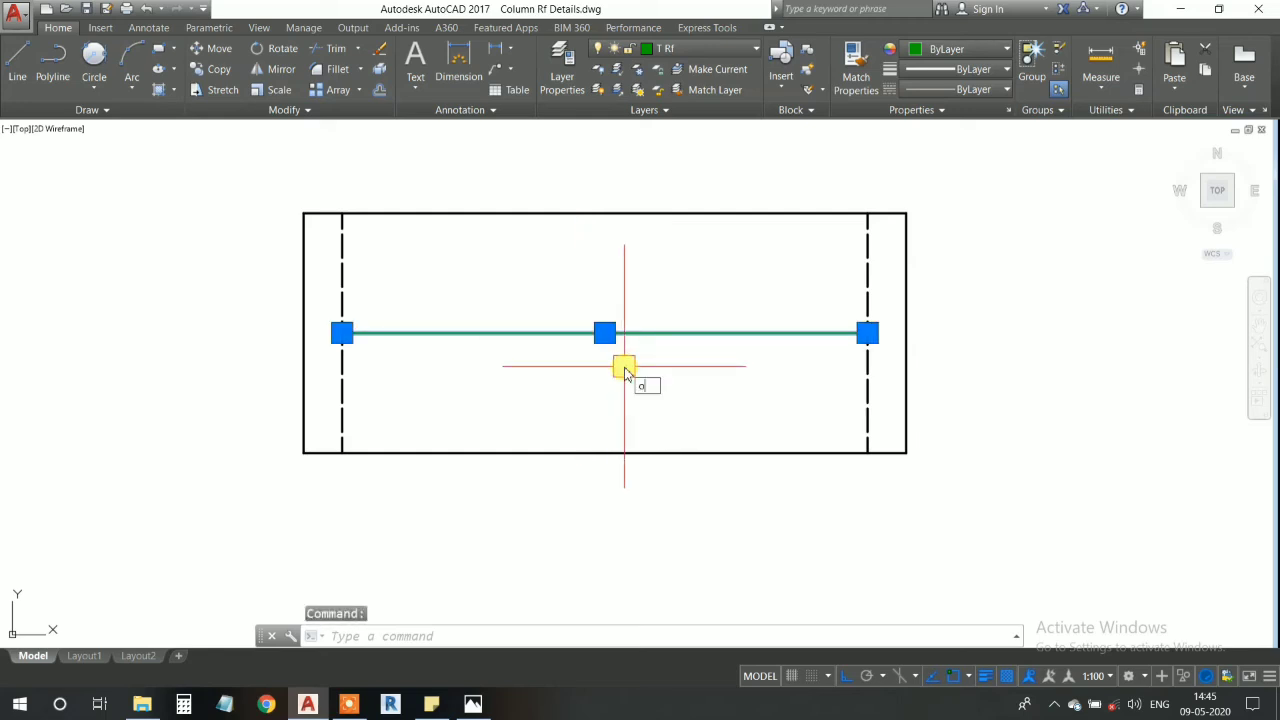
key(Return)
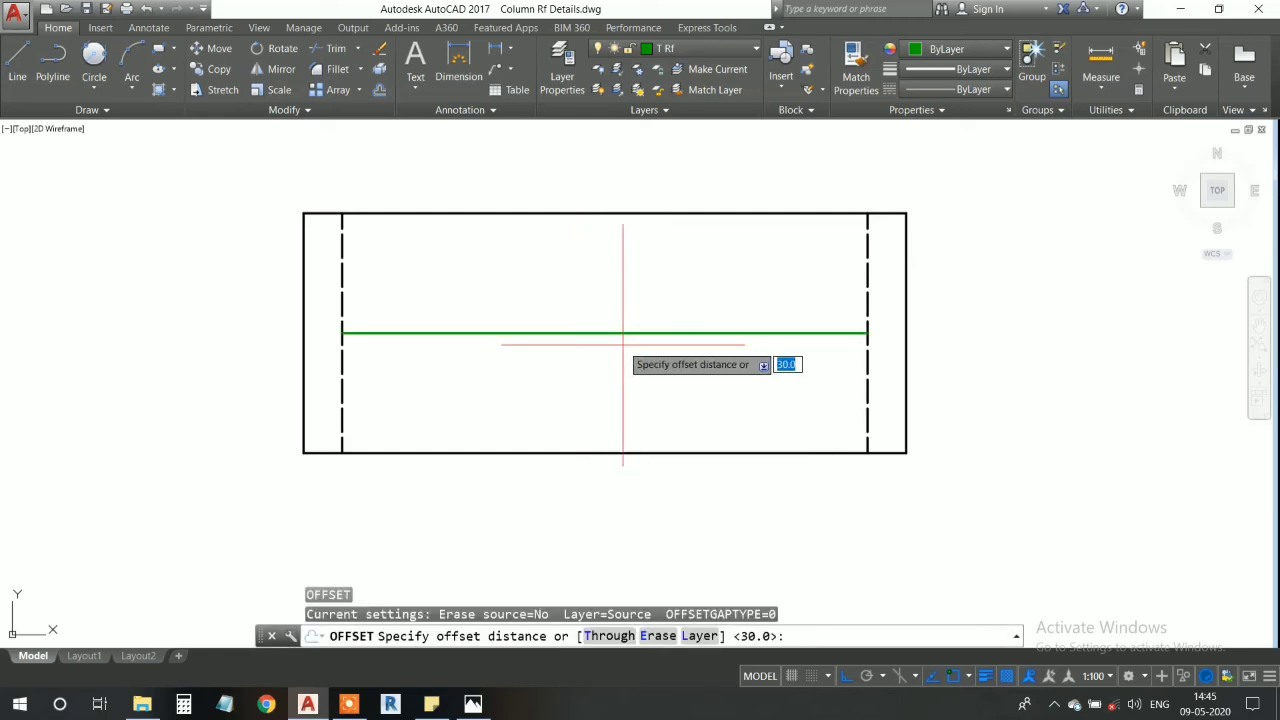
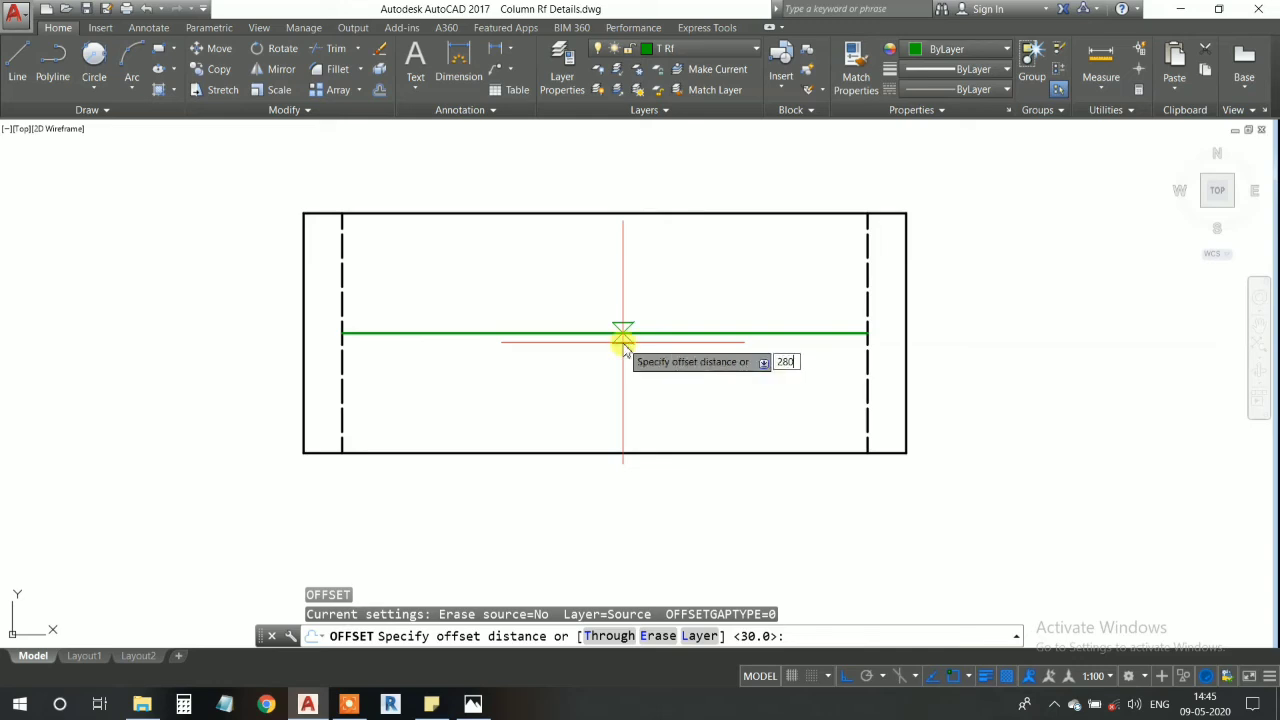
- Offset the green horizontal bar by 280 repeatedly, adding two bars above and two bars below it within the plan
key(Return)
click(623, 335)
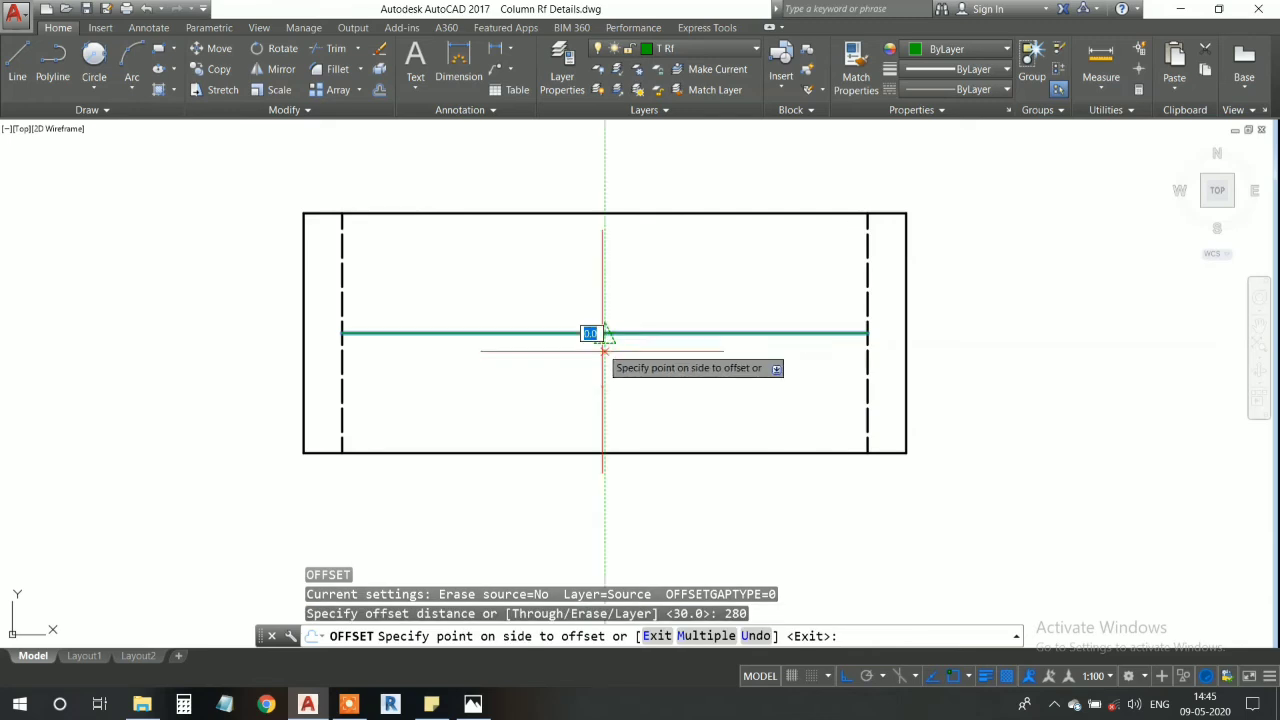
click(600, 380)
click(623, 335)
click(620, 266)
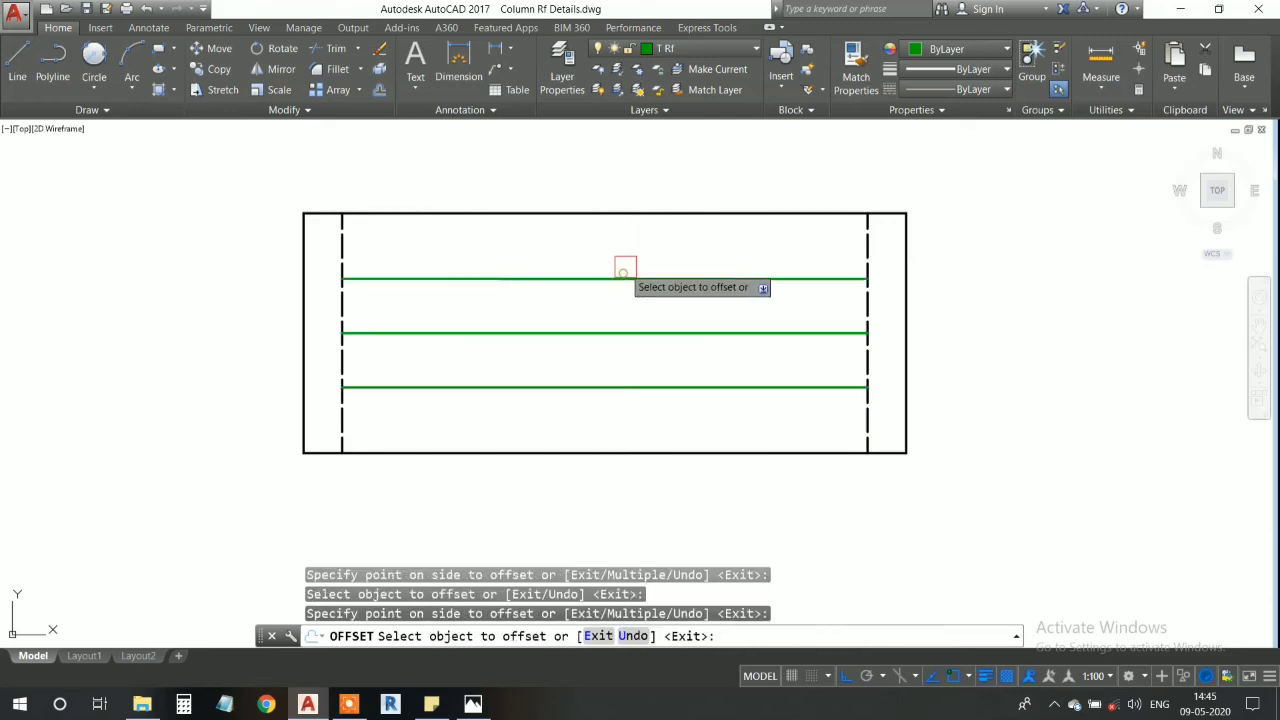
click(623, 280)
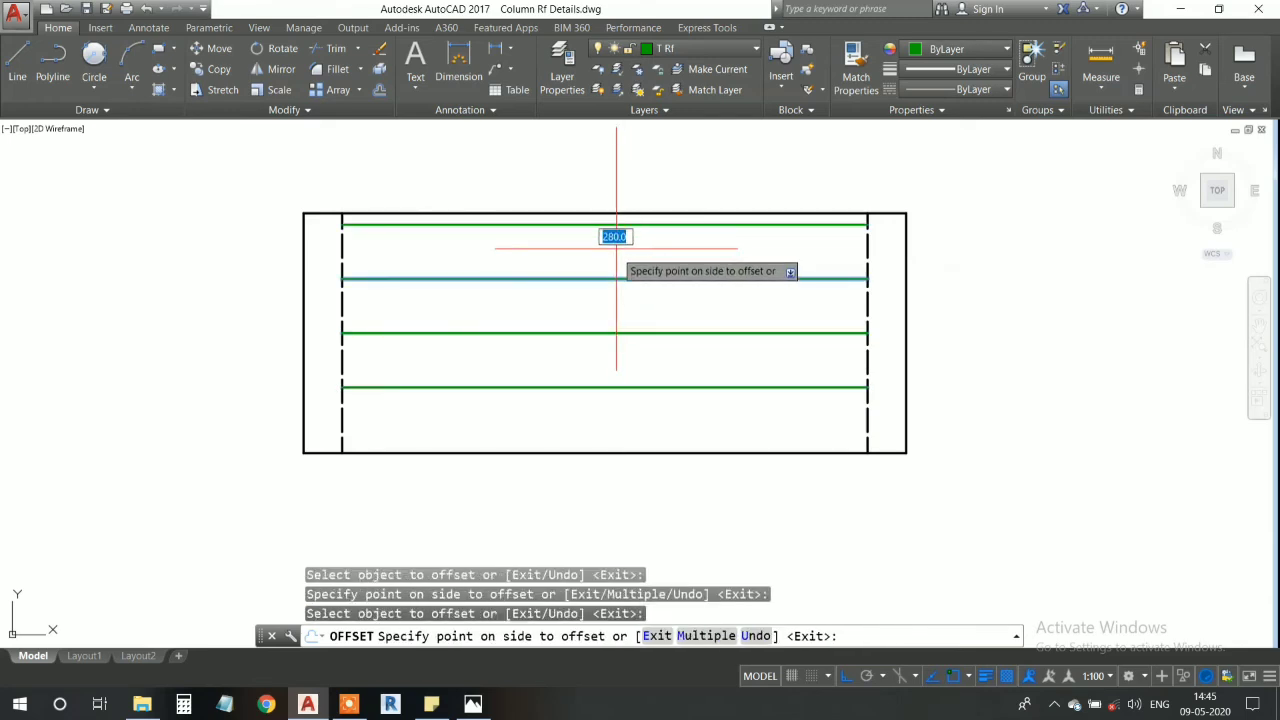
click(618, 230)
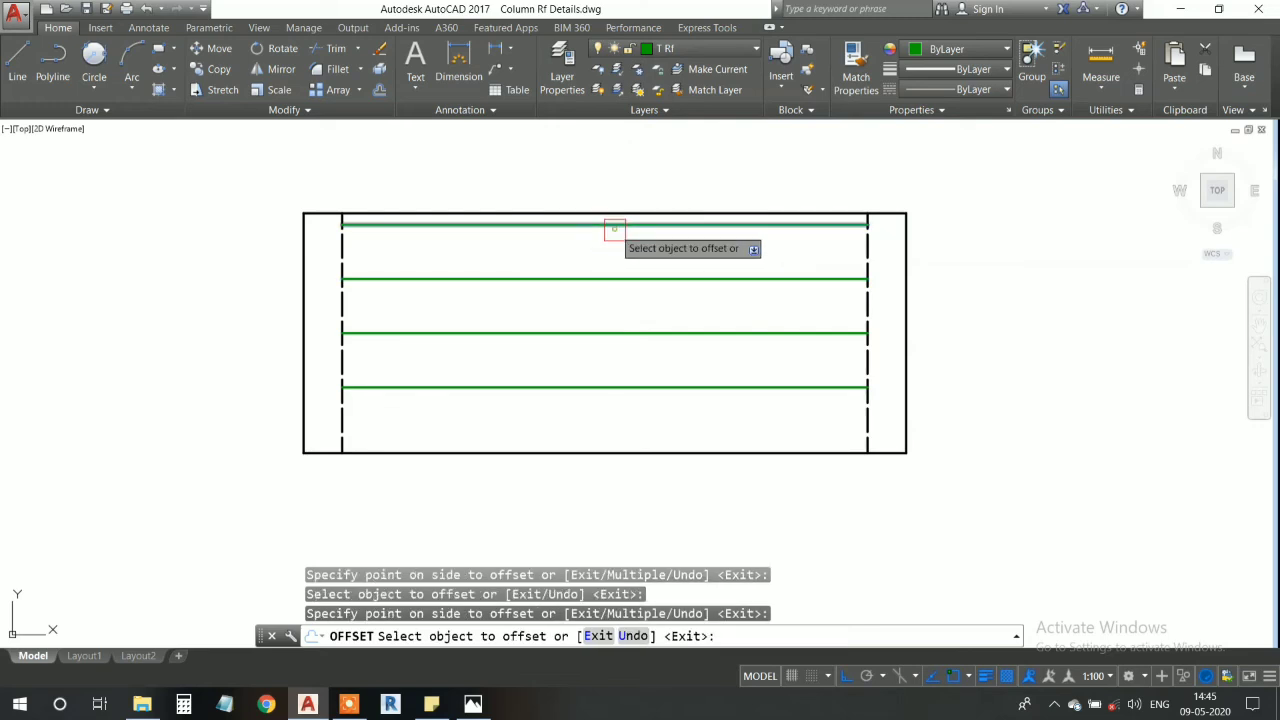
click(595, 379)
click(595, 452)
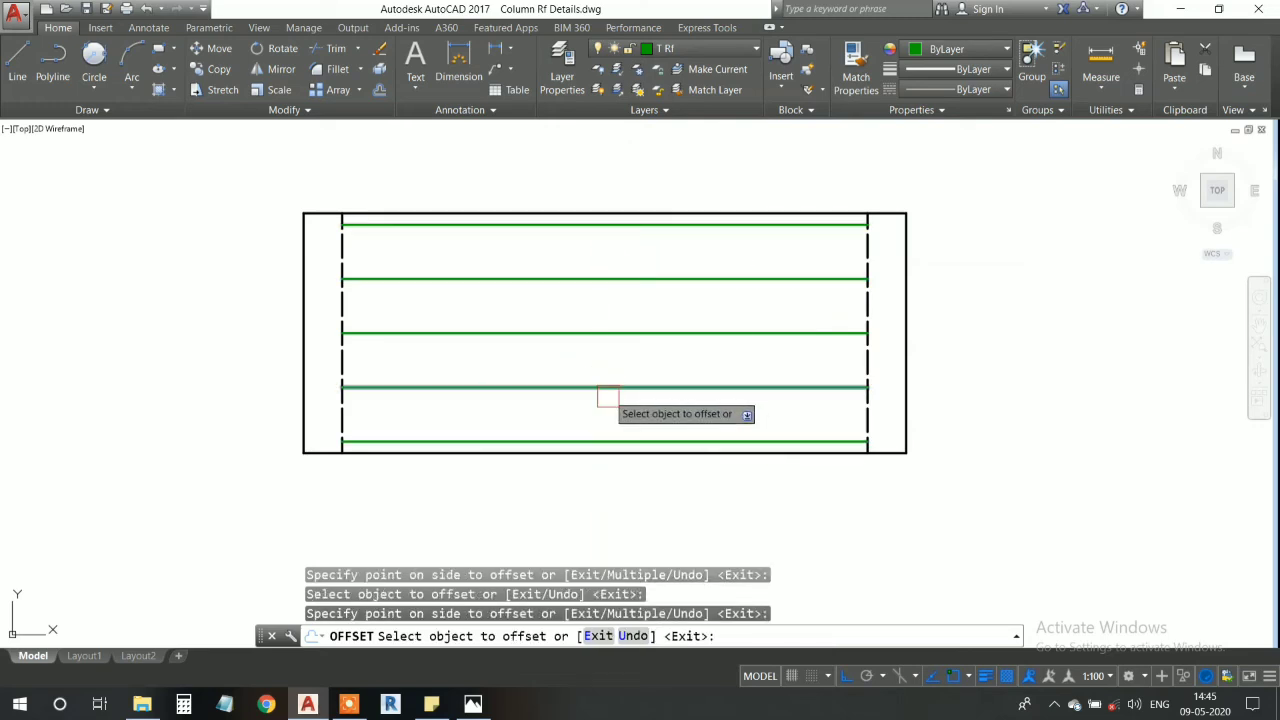
key(Escape)
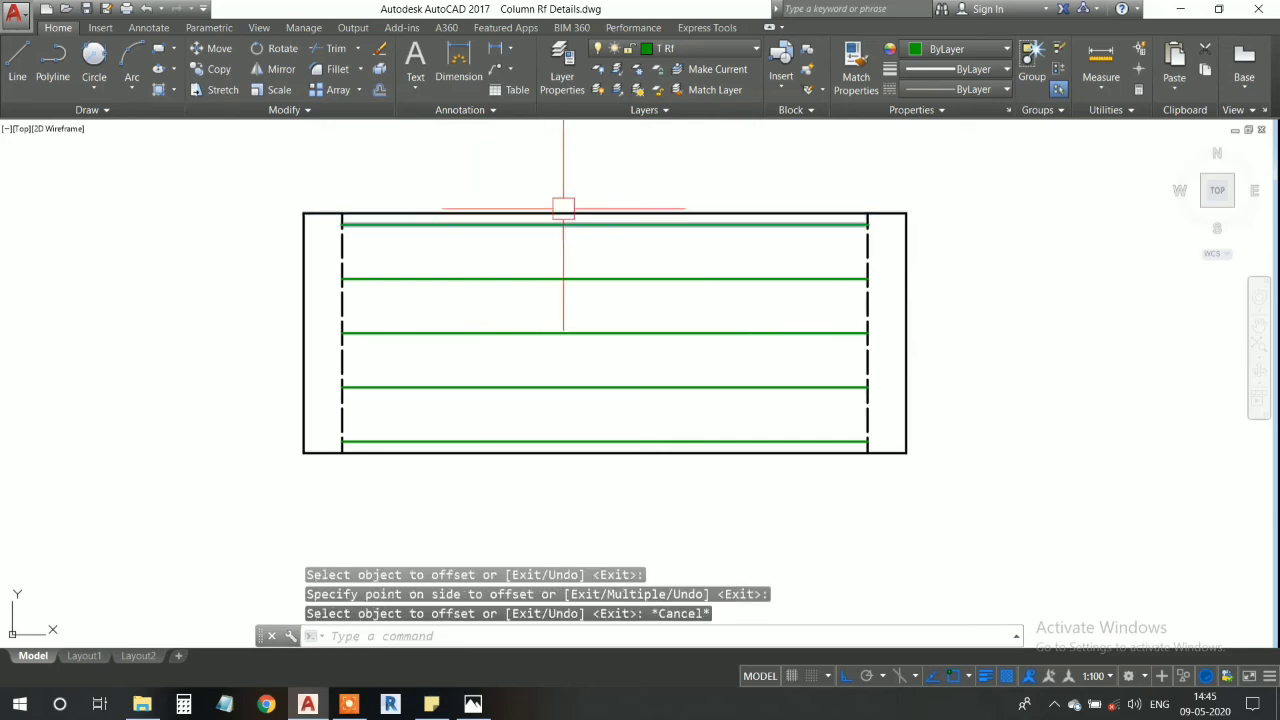
- Insert a breakline symbol on the plan's upper edge at its midpoint with the BREAKLINE command
scroll(540, 250, up, 3)
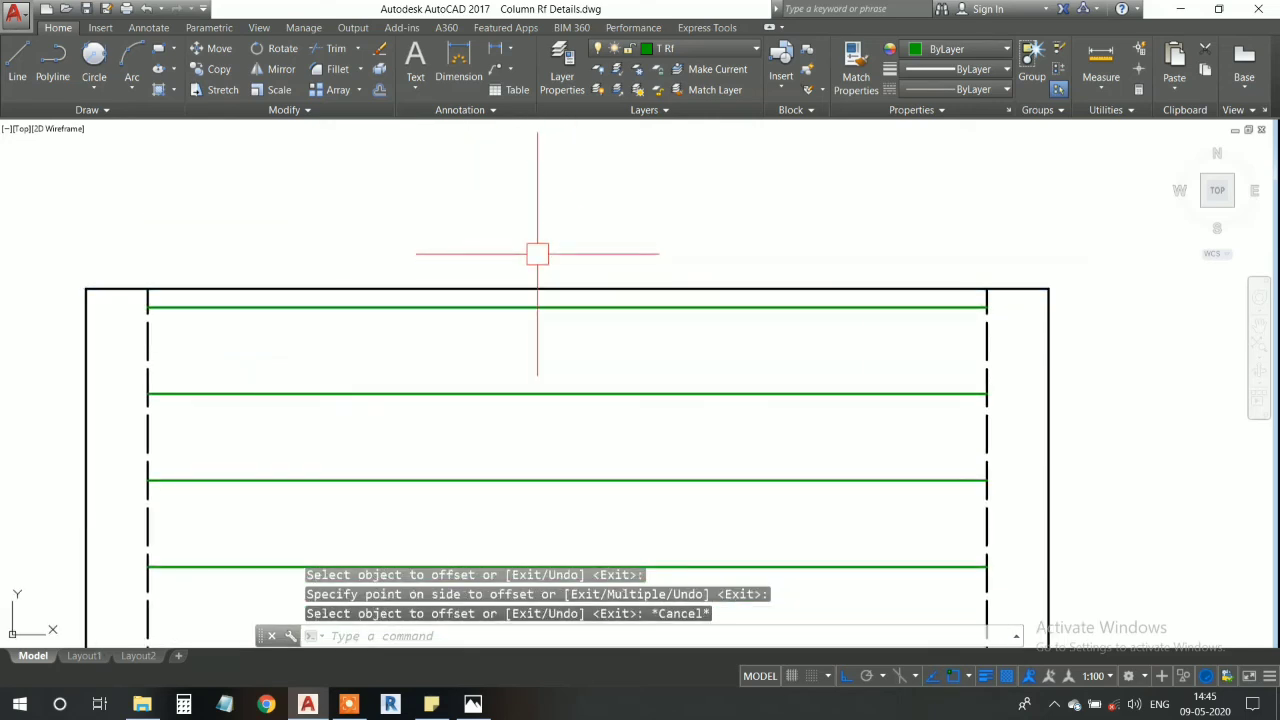
text(br)
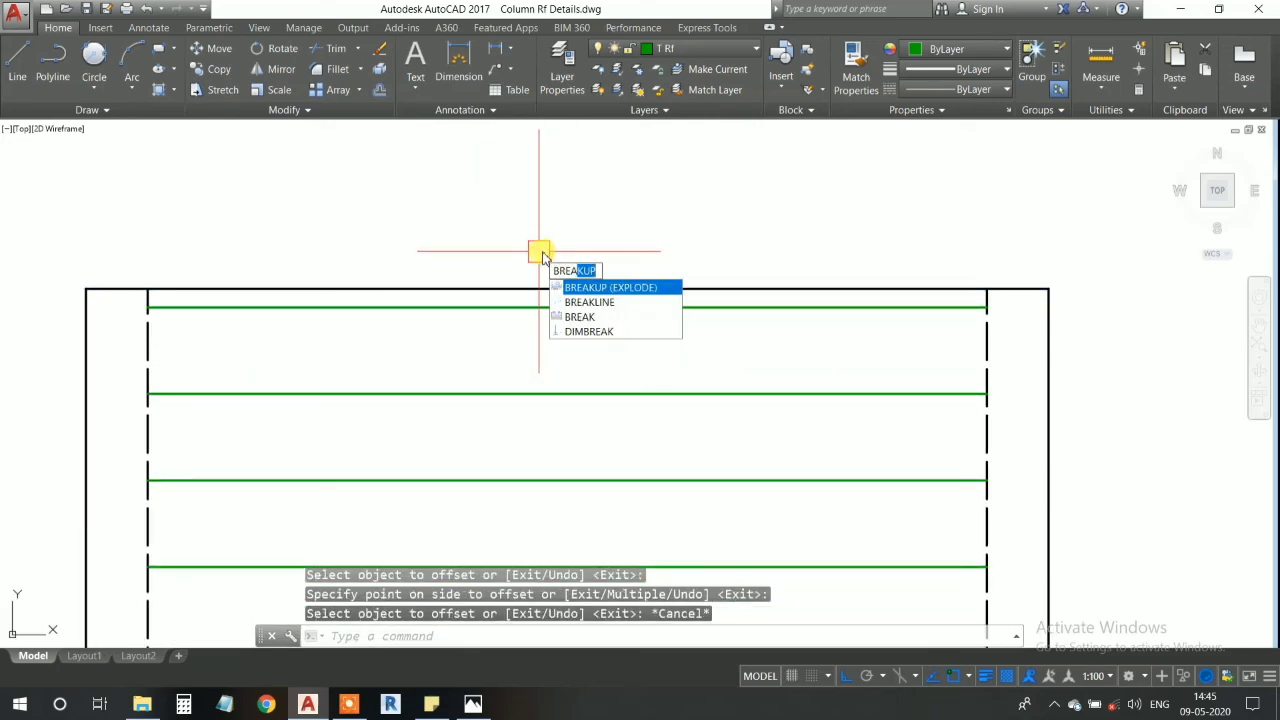
text(eakli)
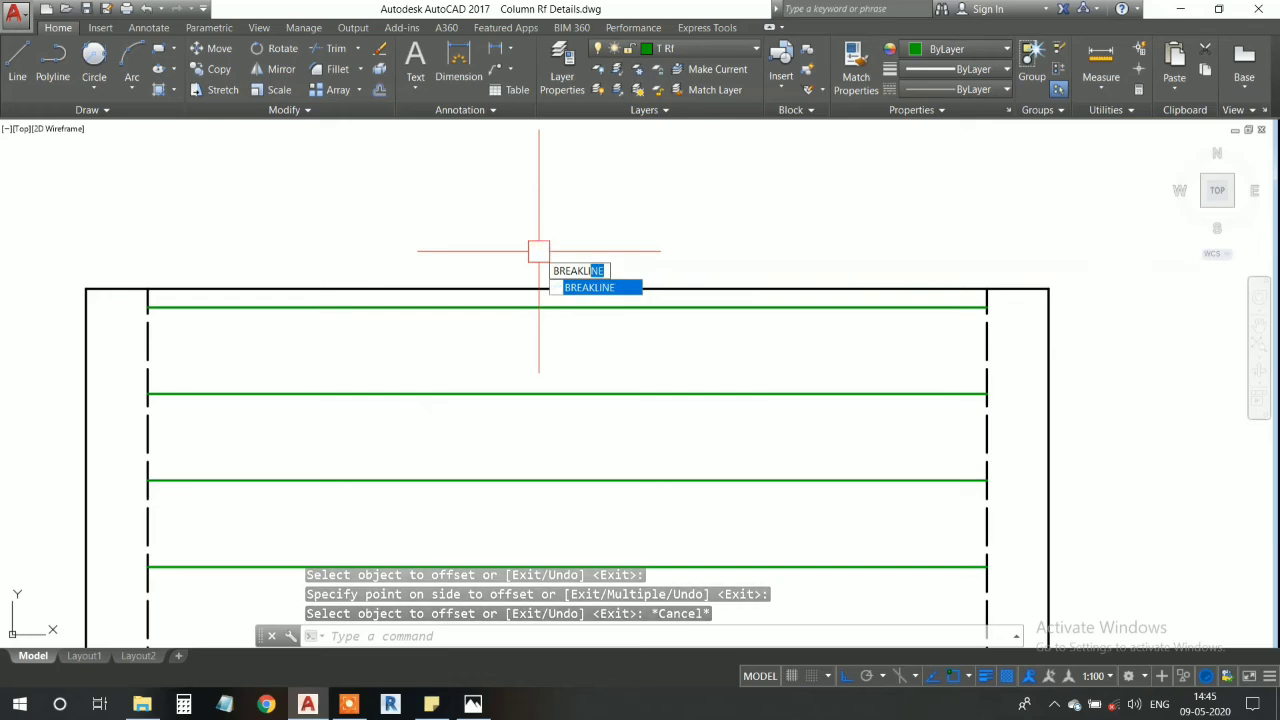
key(Return)
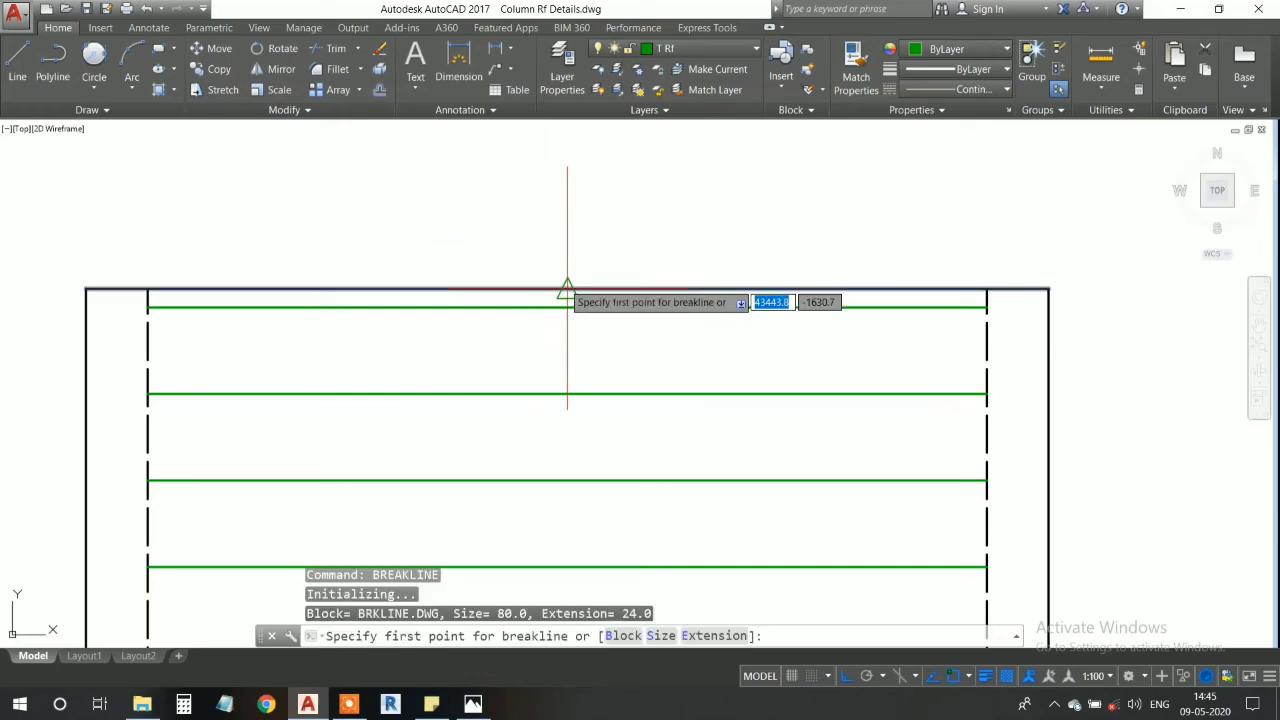
click(567, 289)
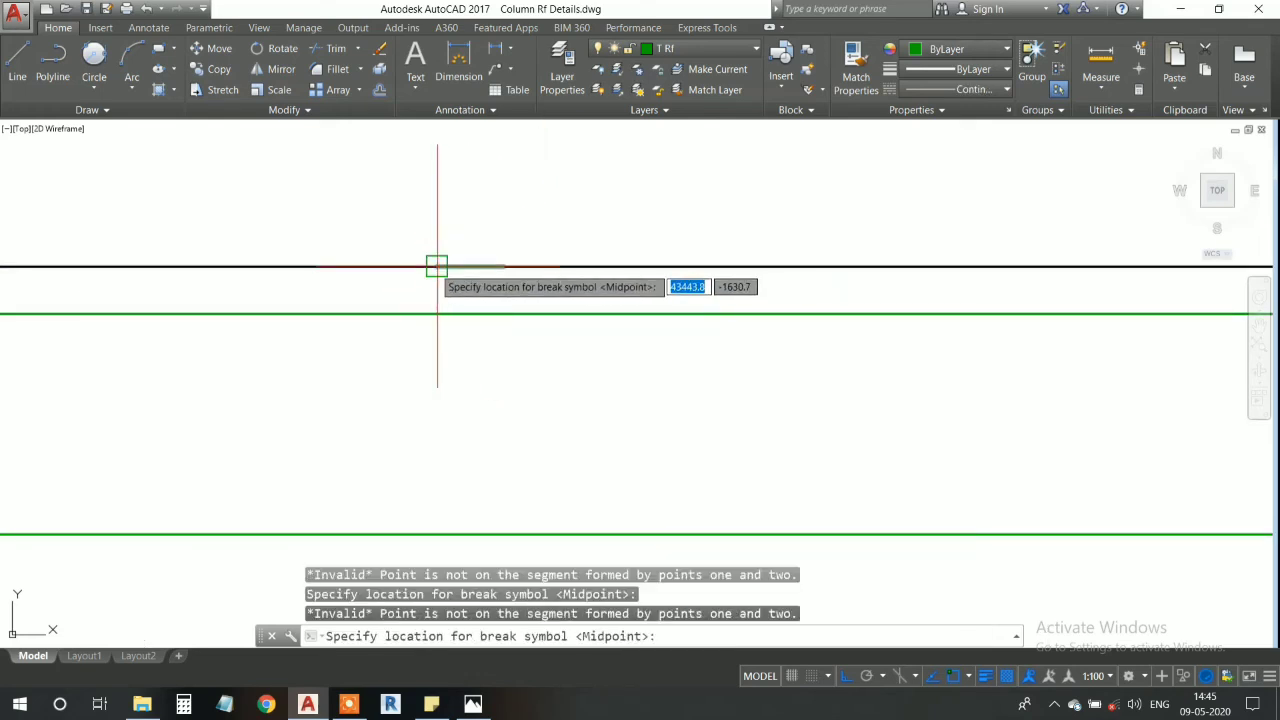
click(437, 267)
scroll(563, 255, down, 4)
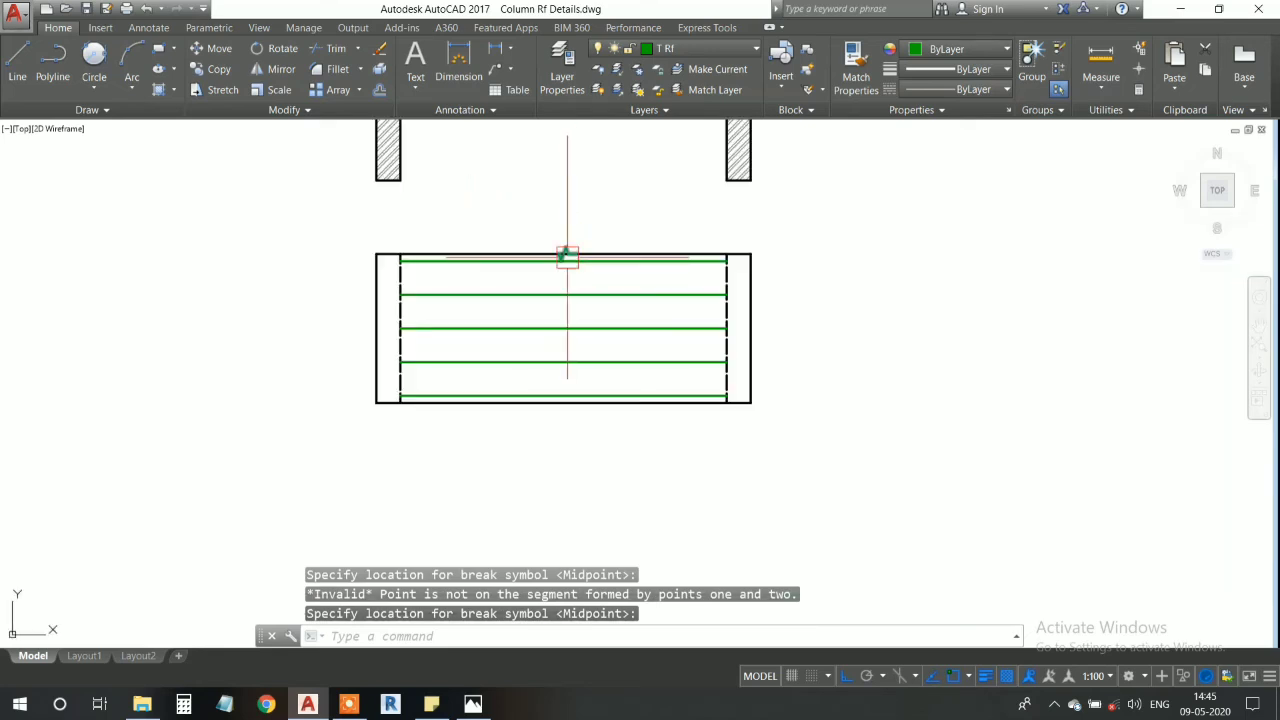
- Trim the plan's upper edge line where it crosses the lower notch of the break symbol
scroll(517, 268, up, 6)
middle_drag(517, 268, 540, 237)
text(tr)
key(Return)
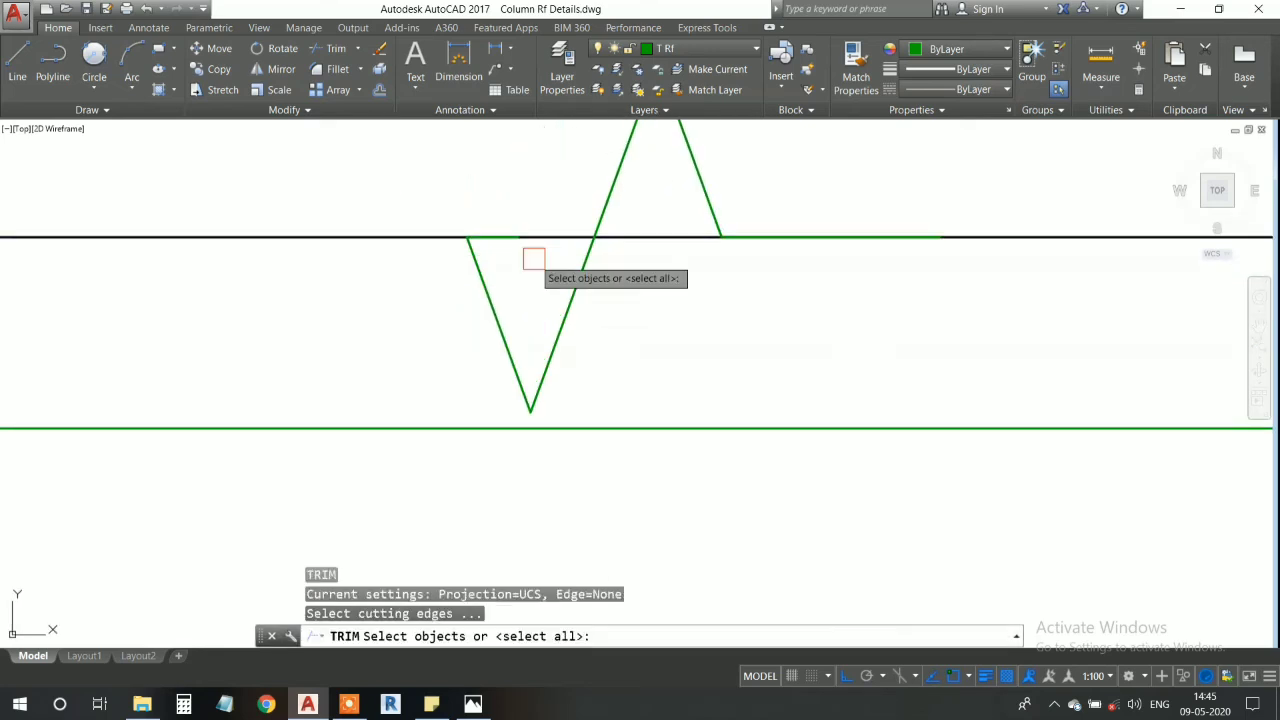
key(Return)
click(526, 225)
click(562, 265)
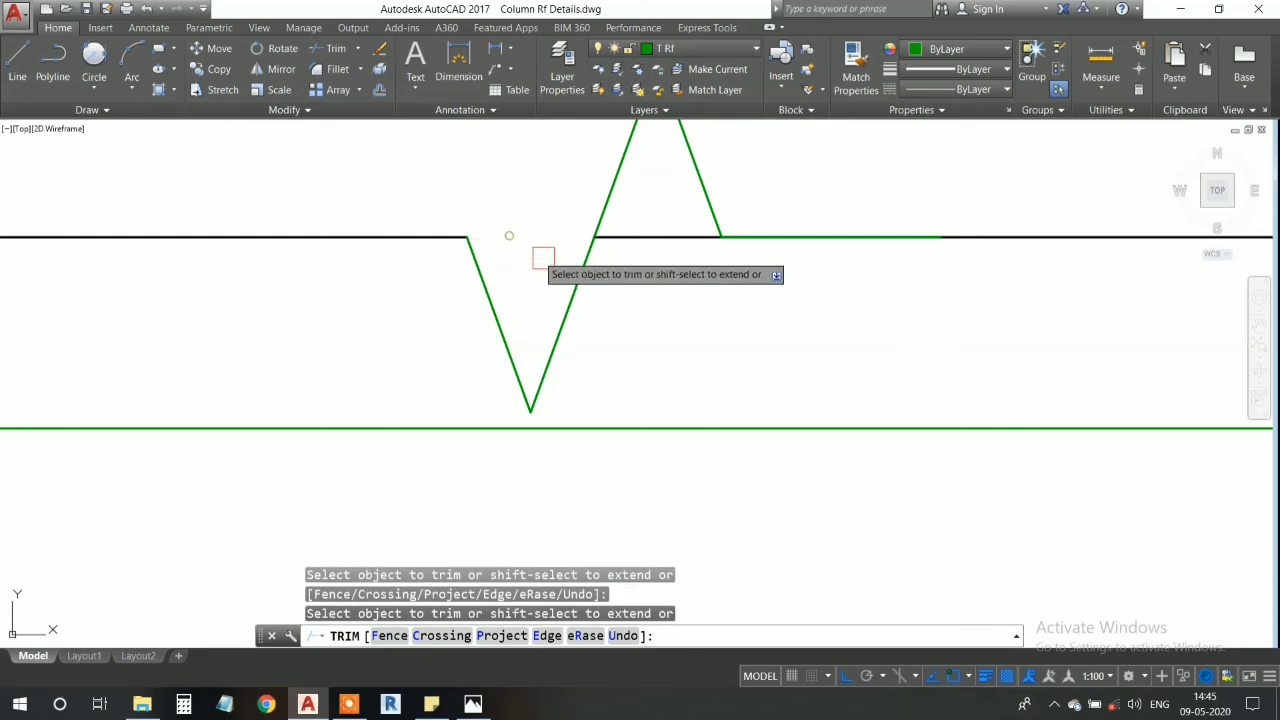
scroll(664, 263, down, 3)
key(Escape)
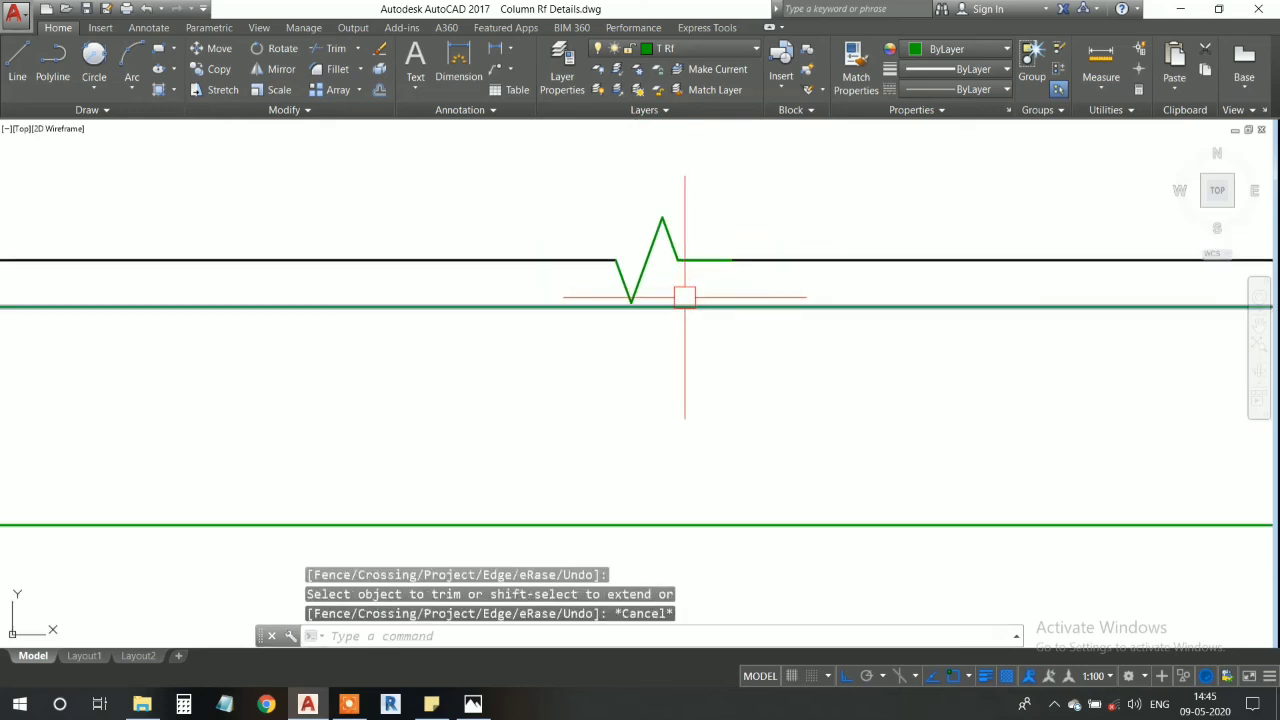
- Match the break symbol's properties to the black outline of the plan's upper edge
text(m)
key(Escape)
text(ma)
key(Return)
click(753, 264)
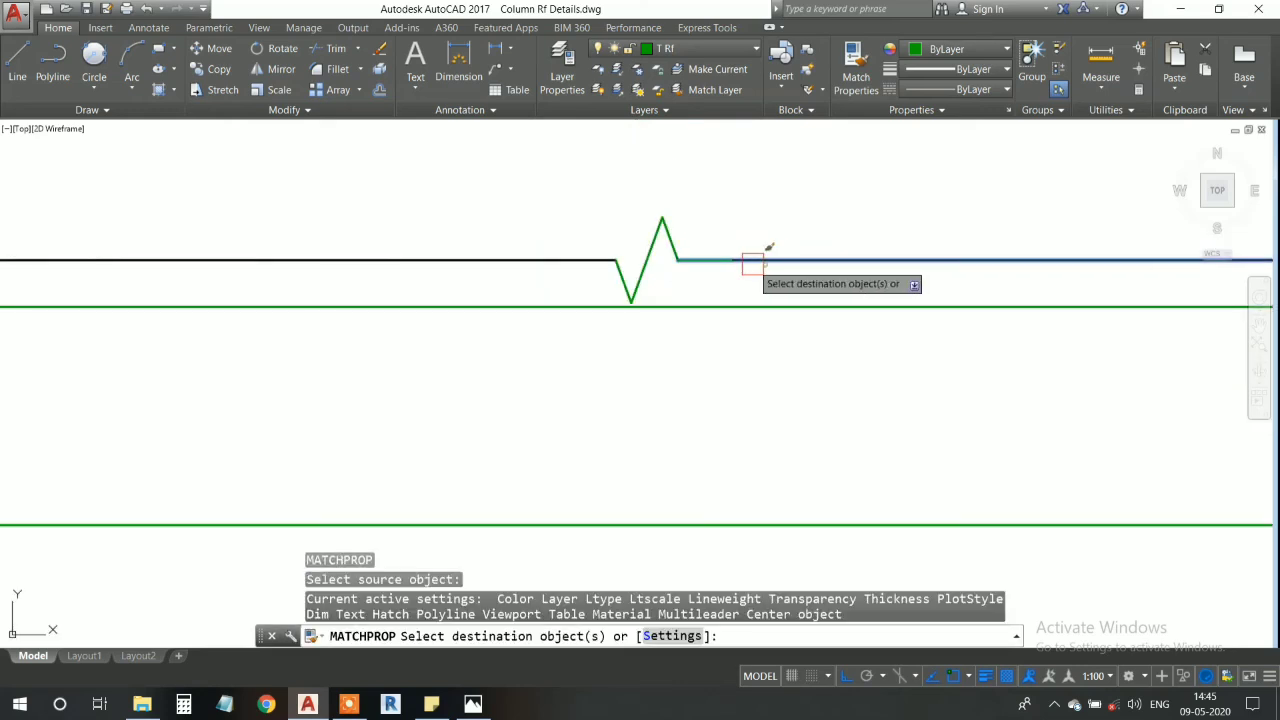
click(659, 257)
key(Escape)
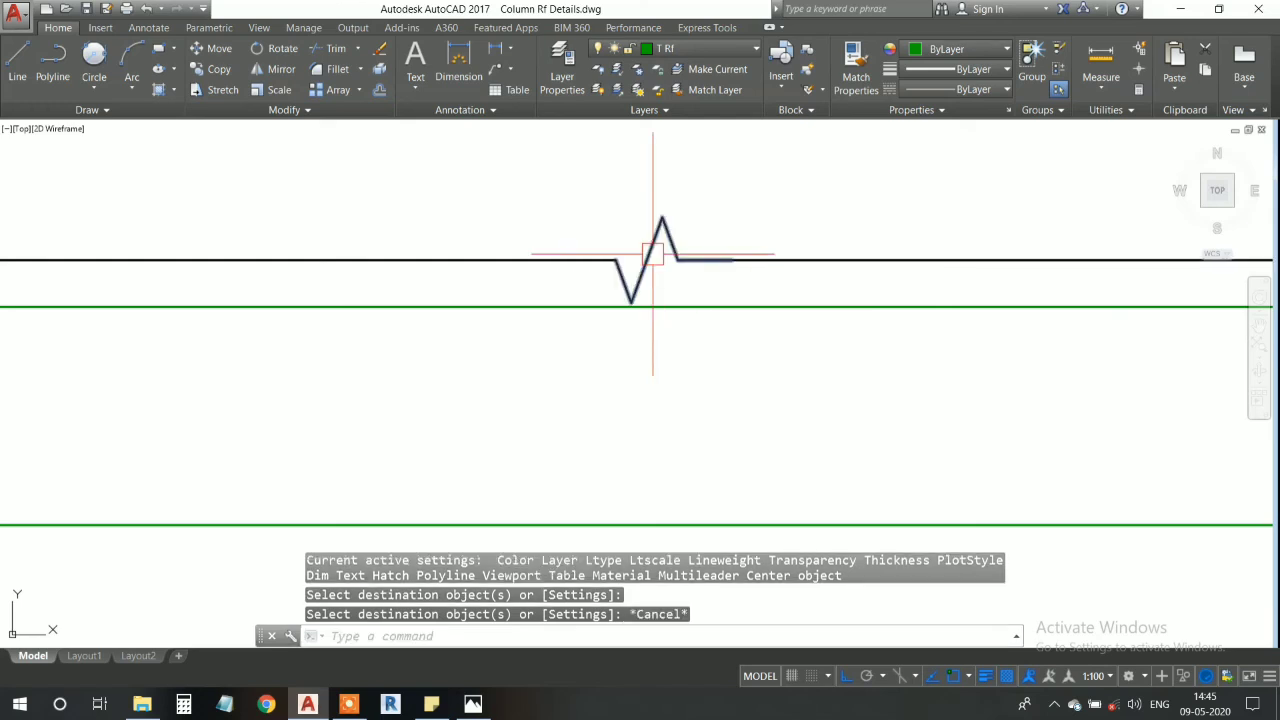
- Copy the break symbol from the plan's upper edge straight down onto its lower edge
click(652, 255)
text(cp)
key(Return)
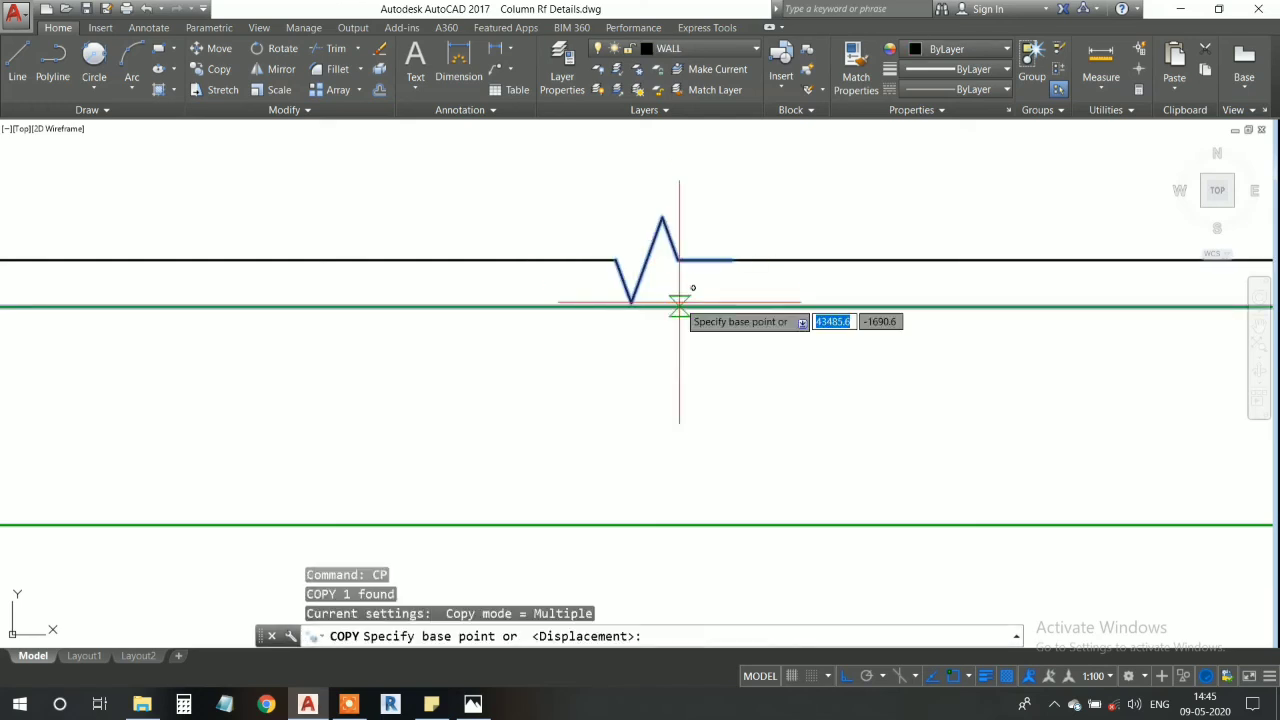
scroll(650, 283, up, 5)
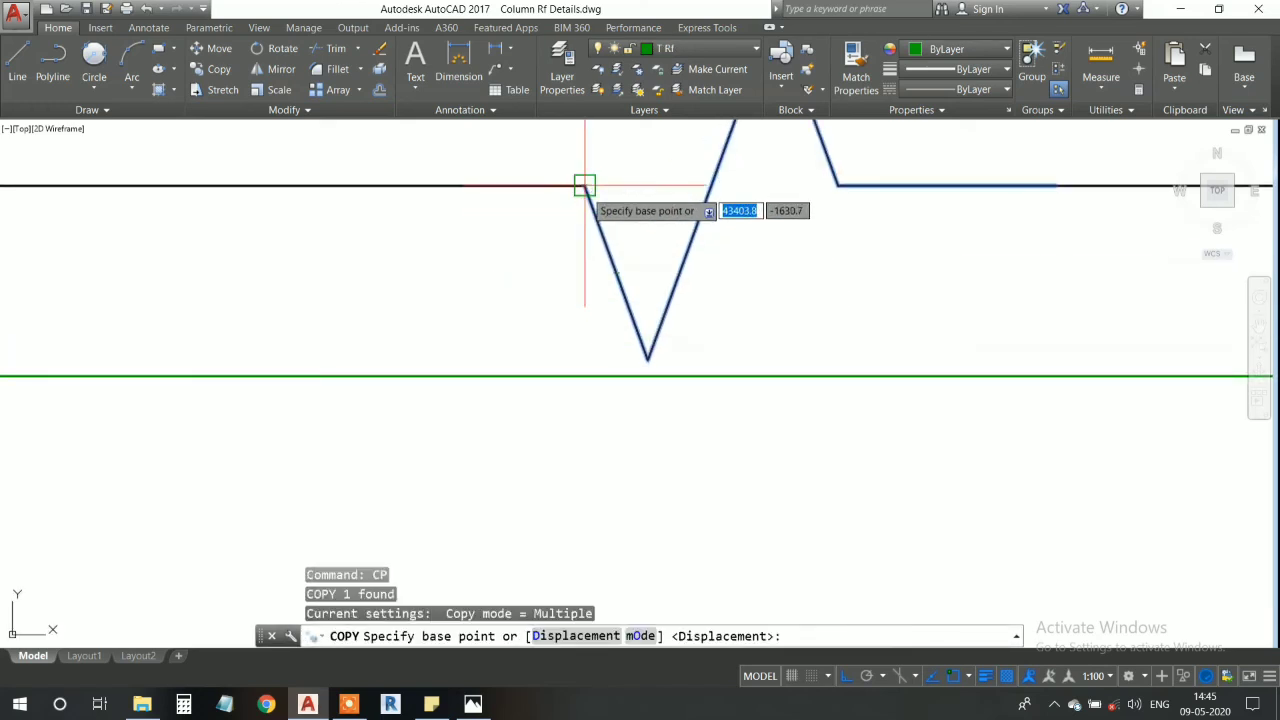
click(585, 186)
scroll(604, 280, down, 5)
middle_drag(618, 368, 619, 216)
middle_drag(651, 427, 641, 229)
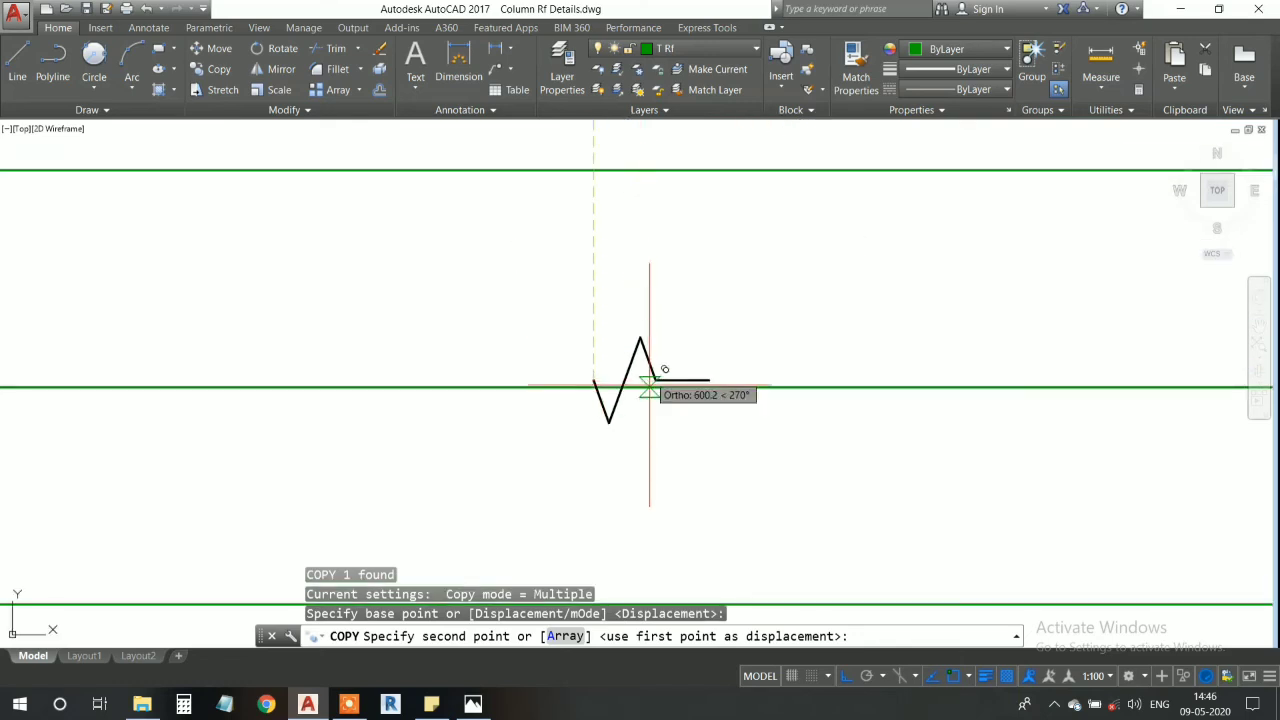
scroll(623, 449, down, 5)
scroll(622, 331, up, 2)
scroll(622, 331, up, 3)
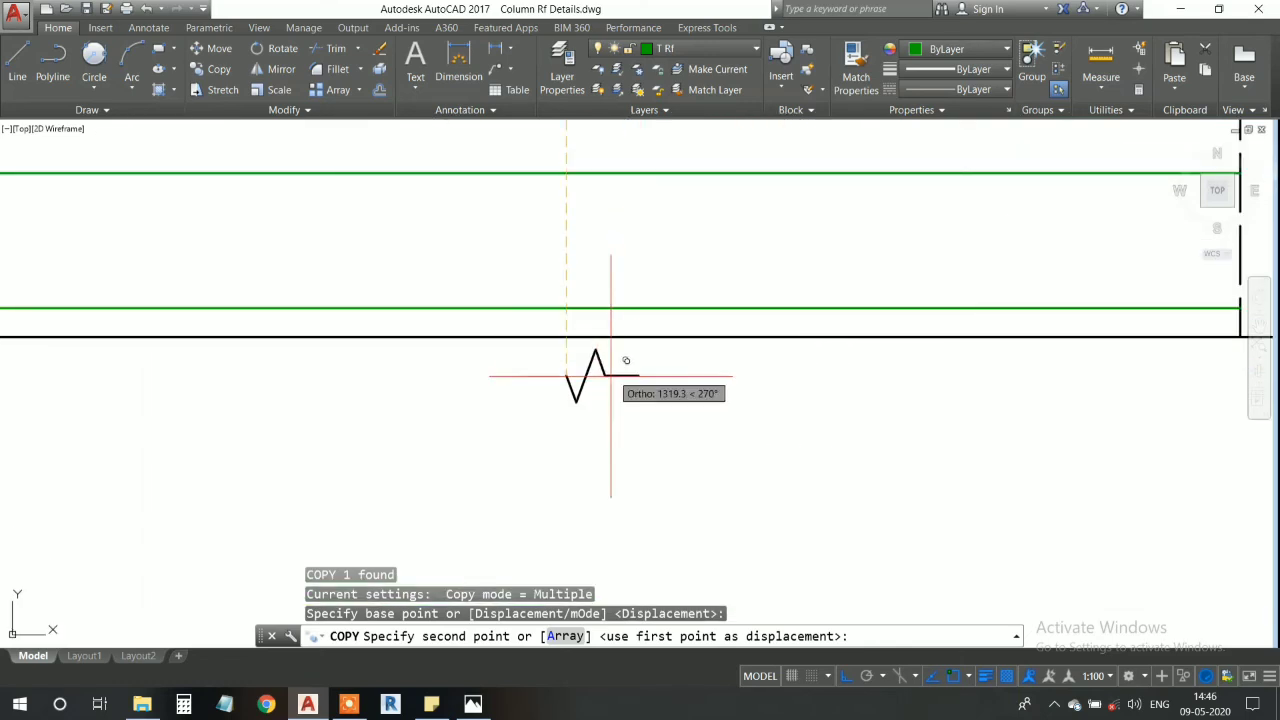
click(570, 340)
key(Escape)
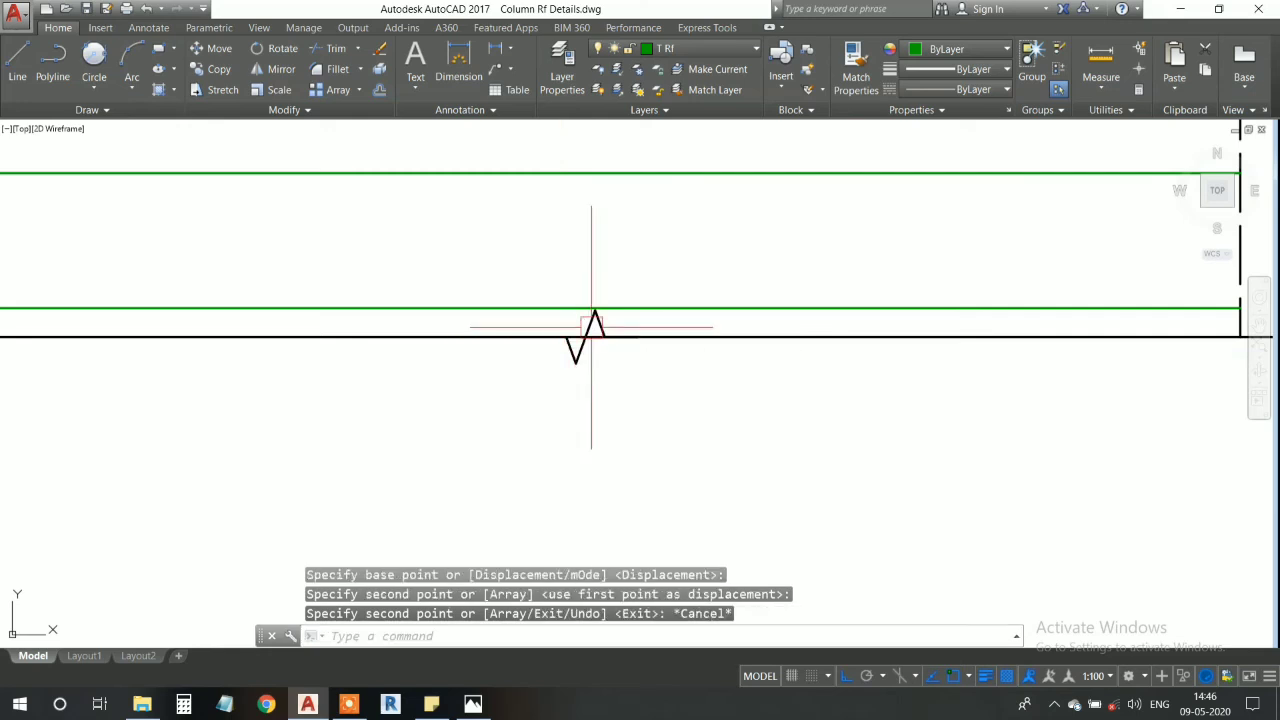
- Trim the plan's lower edge line inside the copied break symbol
scroll(591, 335, up, 5)
text(tr)
key(space)
key(space)
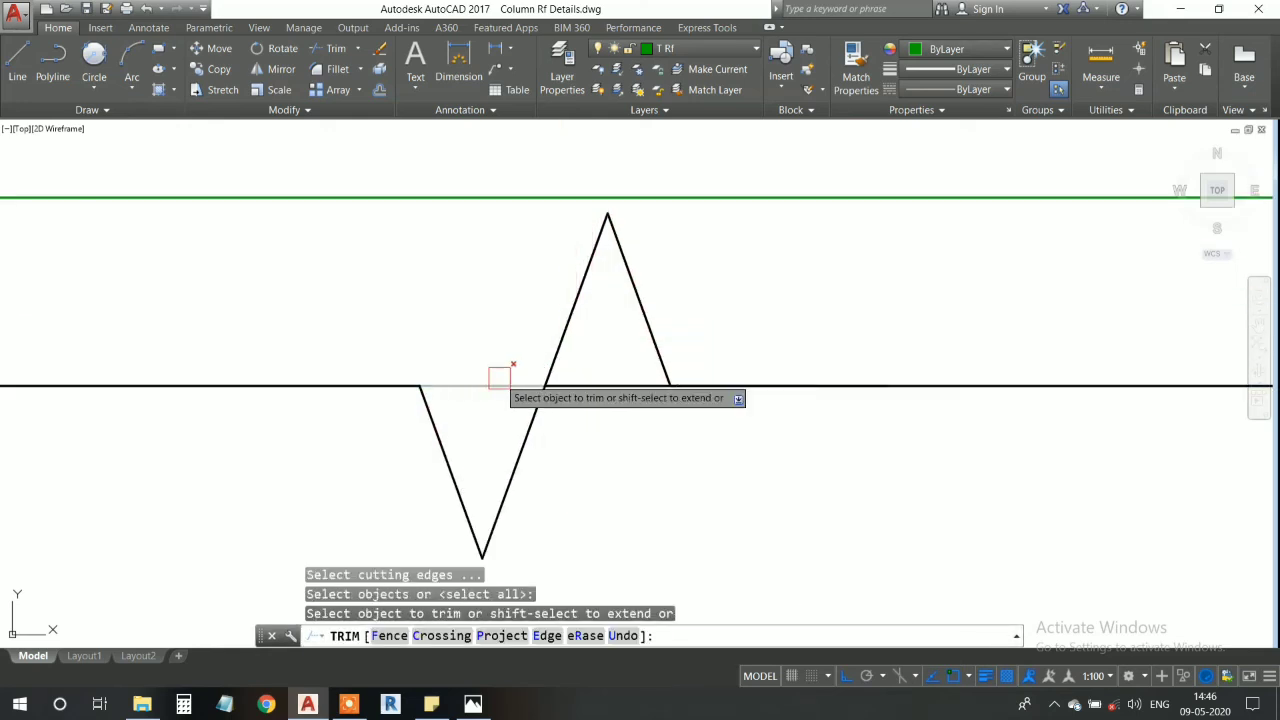
click(490, 378)
click(615, 369)
click(620, 429)
scroll(614, 429, down, 5)
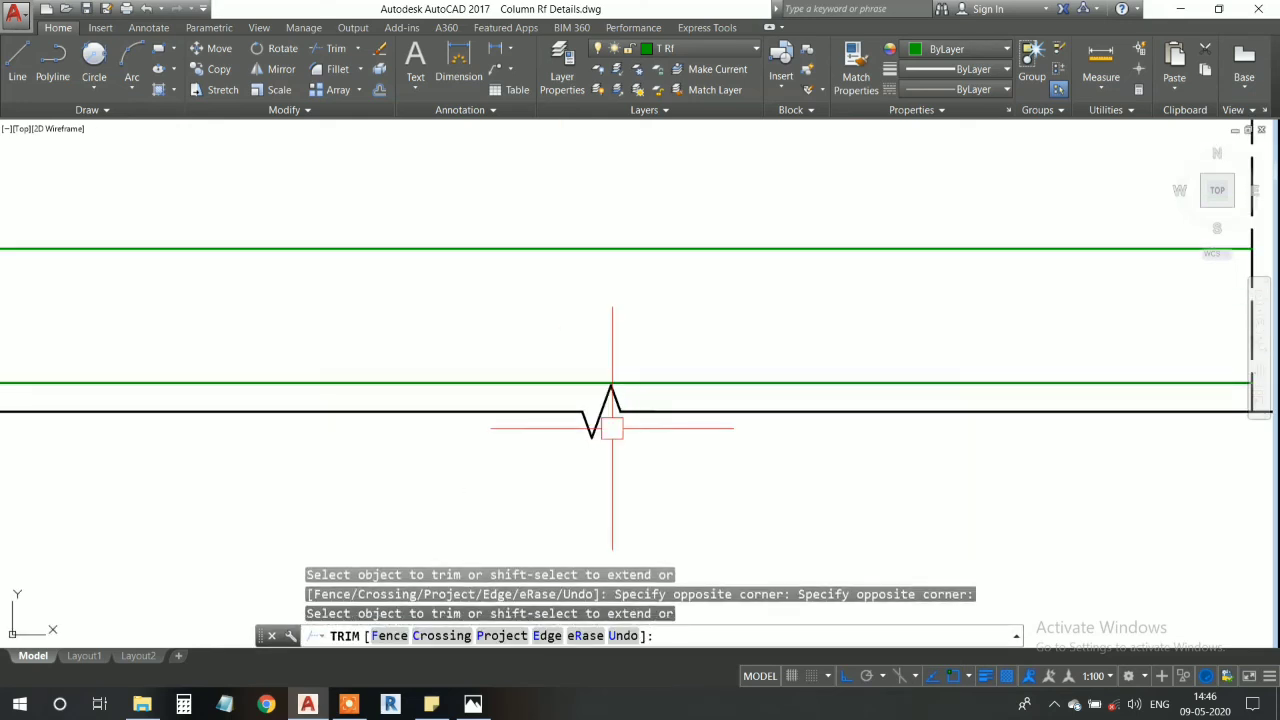
key(Escape)
- Draw an ACAD_ISO02W100 dashed line from the middle green bar's left end to the plan's left outer edge
scroll(638, 530, up, 2)
middle_drag(613, 179, 612, 269)
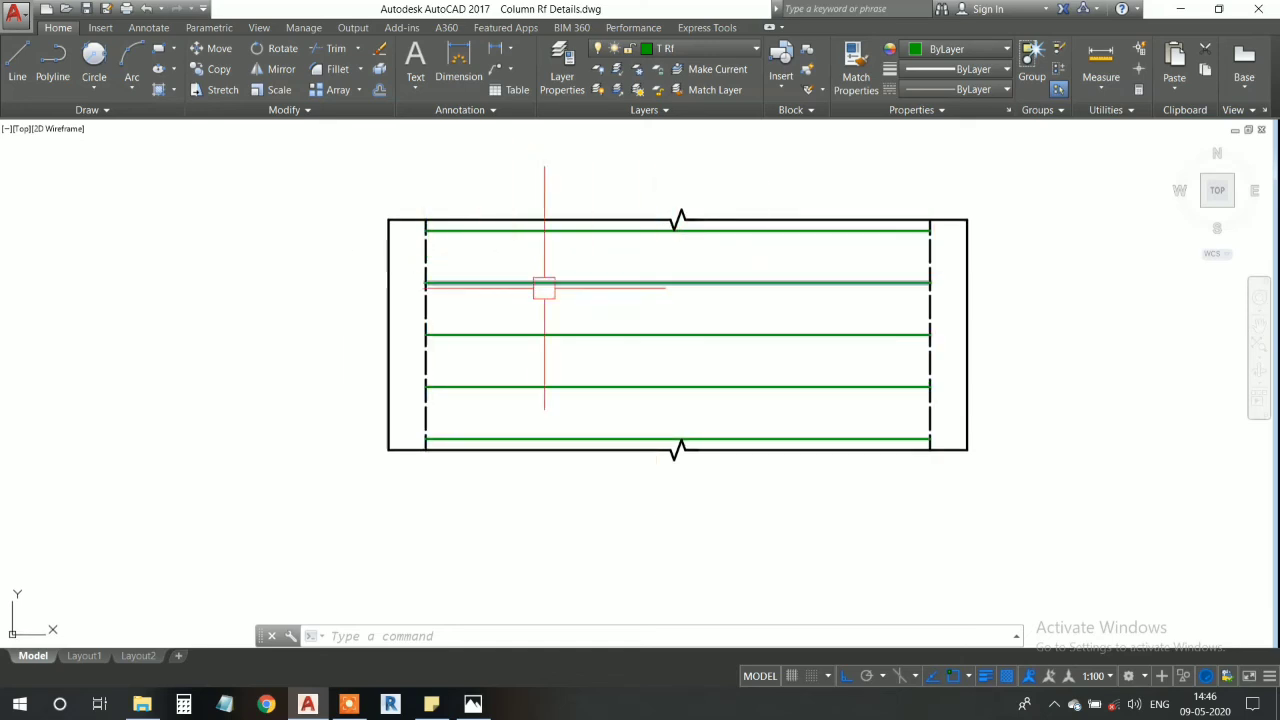
middle_drag(471, 314, 483, 357)
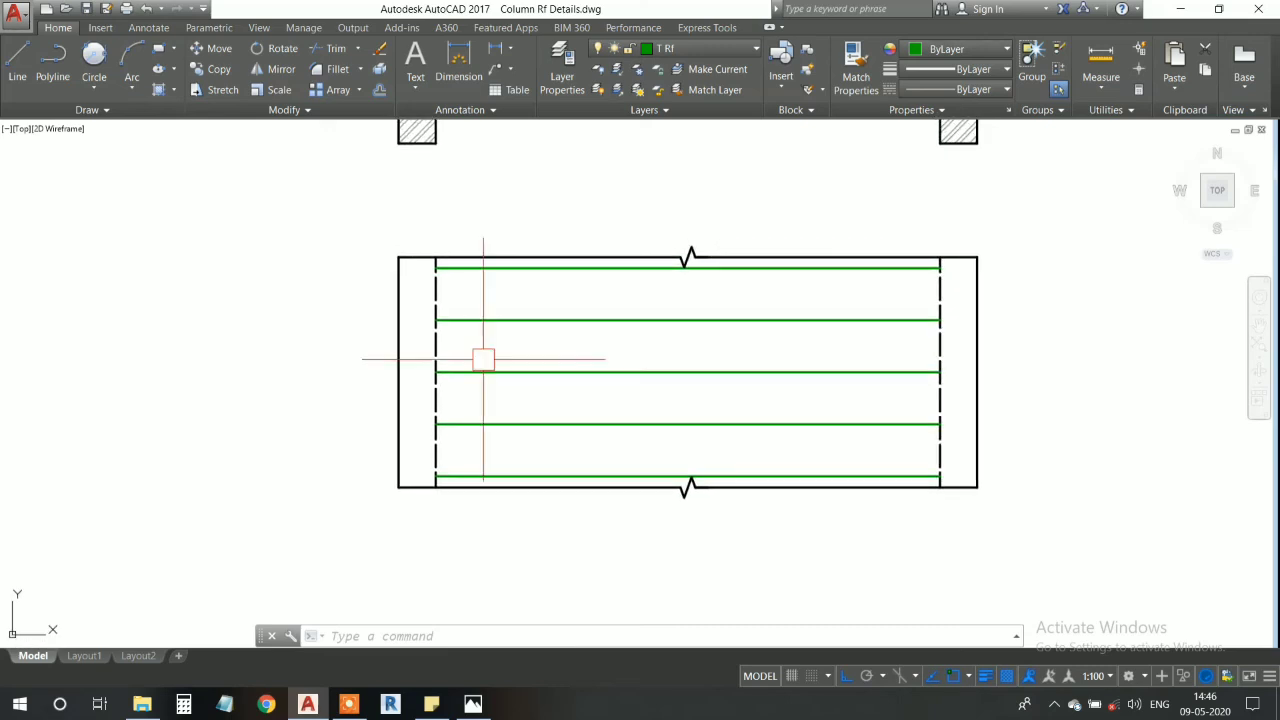
scroll(428, 384, up, 2)
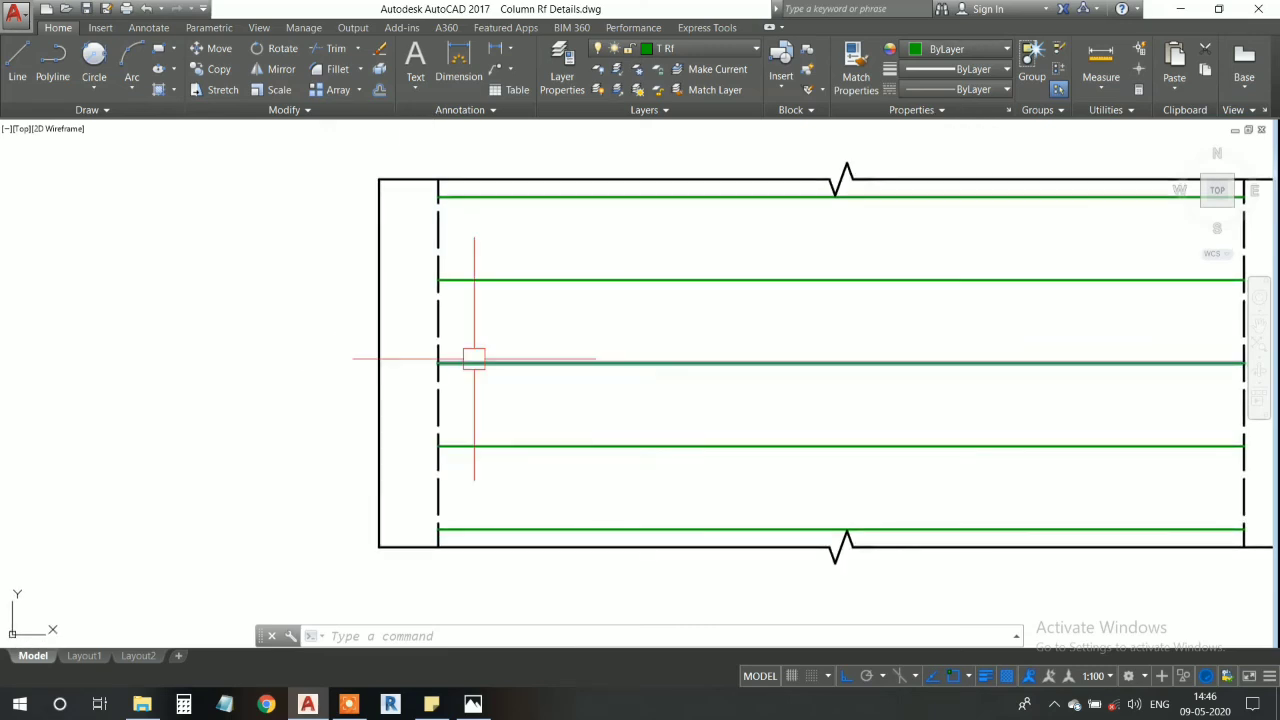
scroll(460, 360, up, 4)
scroll(447, 360, down, 4)
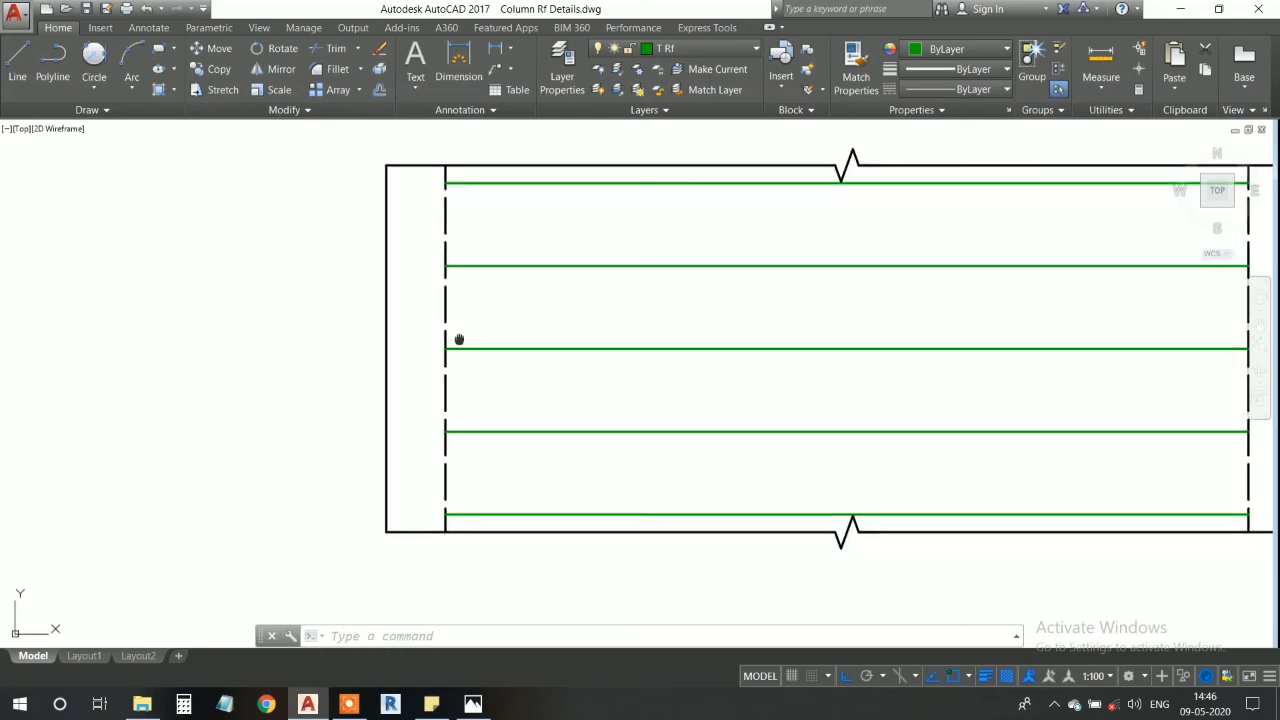
scroll(455, 343, up, 2)
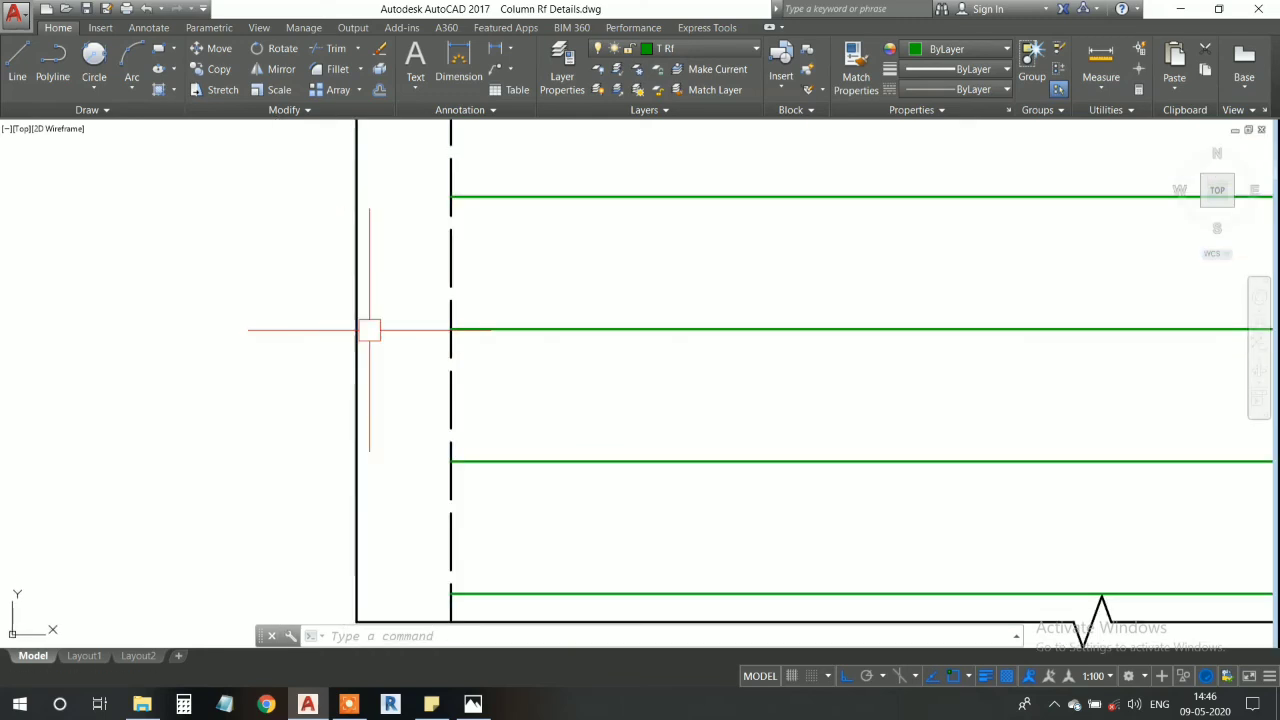
click(965, 90)
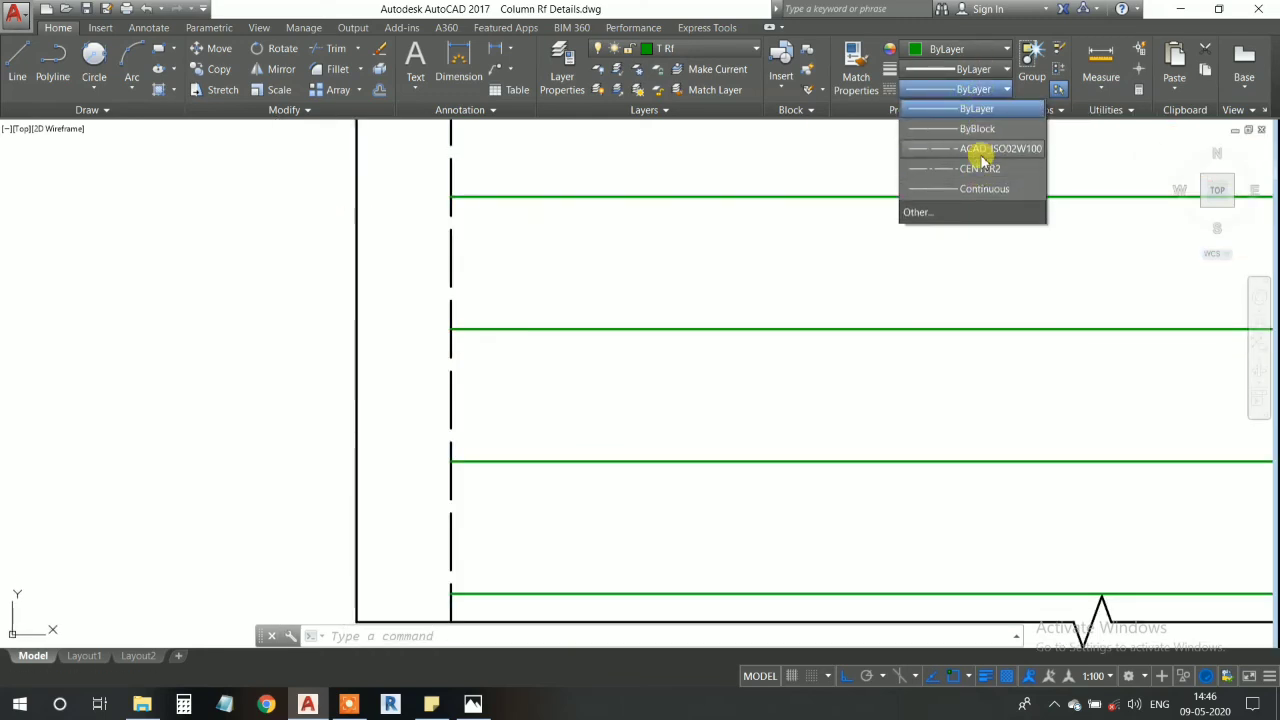
click(983, 150)
click(38, 78)
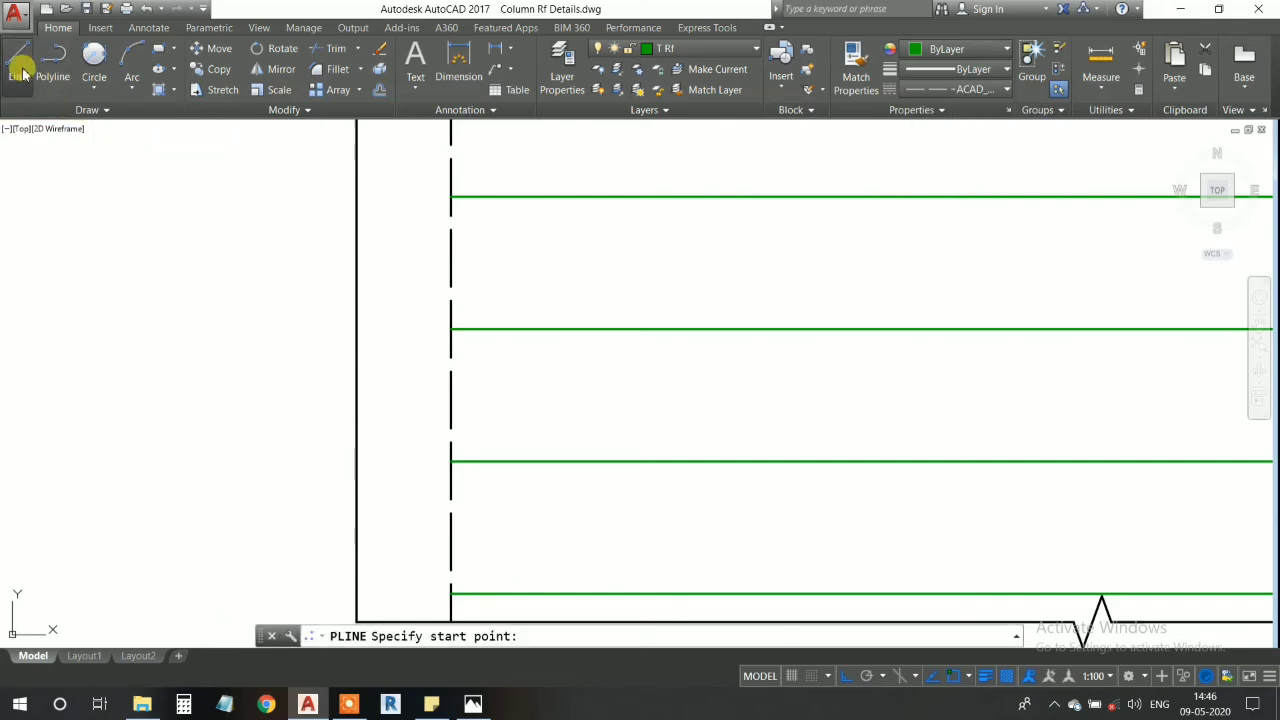
click(450, 329)
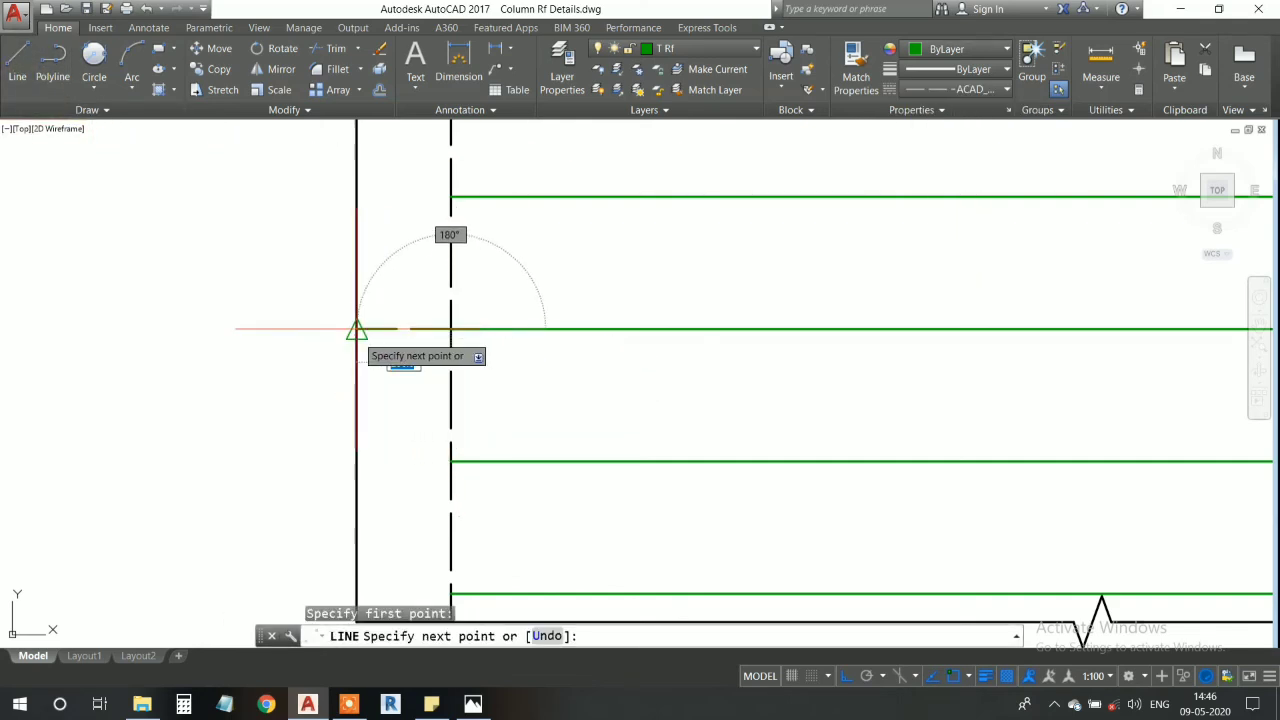
key(Return)
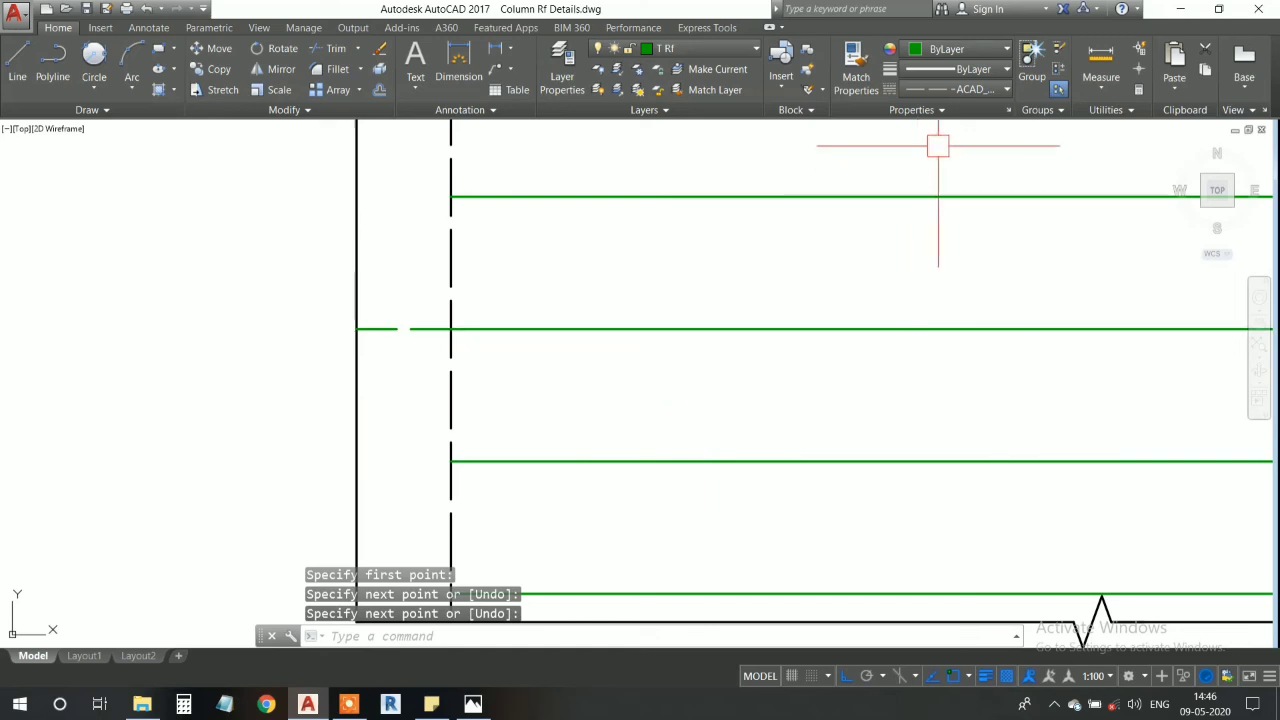
- Open the further linetype settings and cut the separate vertical green line beside the plan
click(960, 90)
click(946, 212)
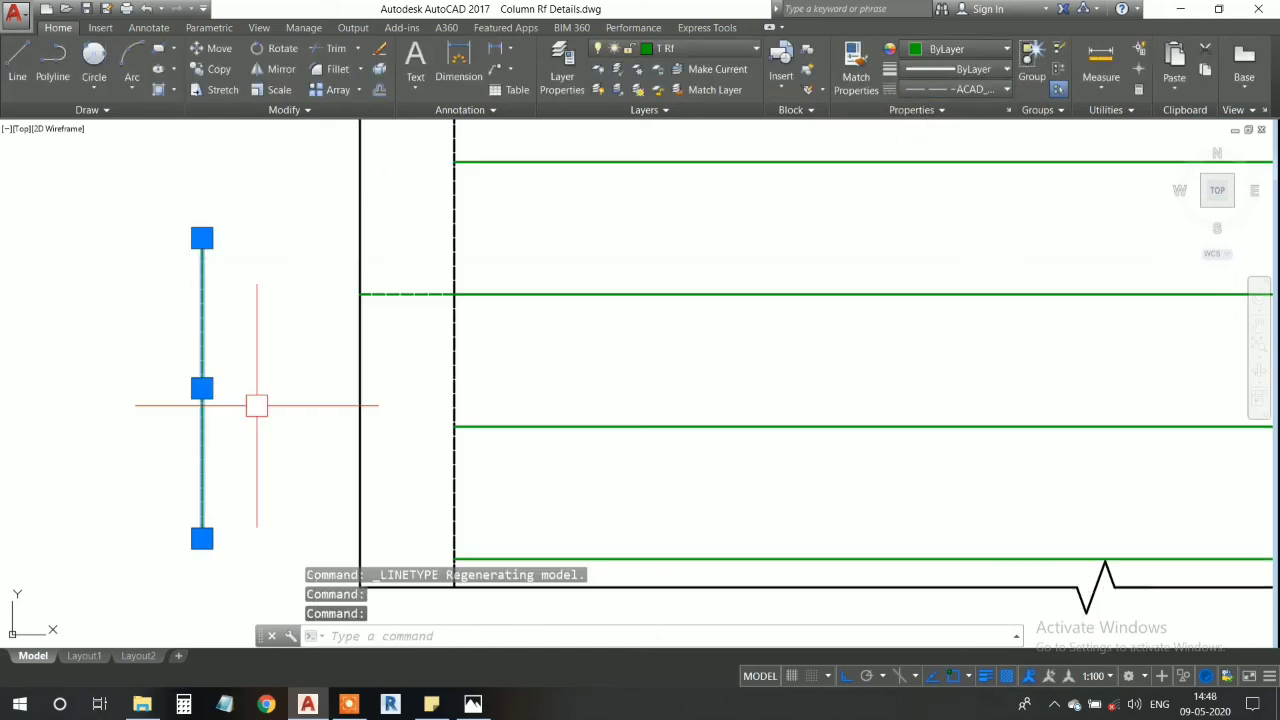
key(ctrl+x)
scroll(386, 312, down, 2)
scroll(402, 328, up, 6)
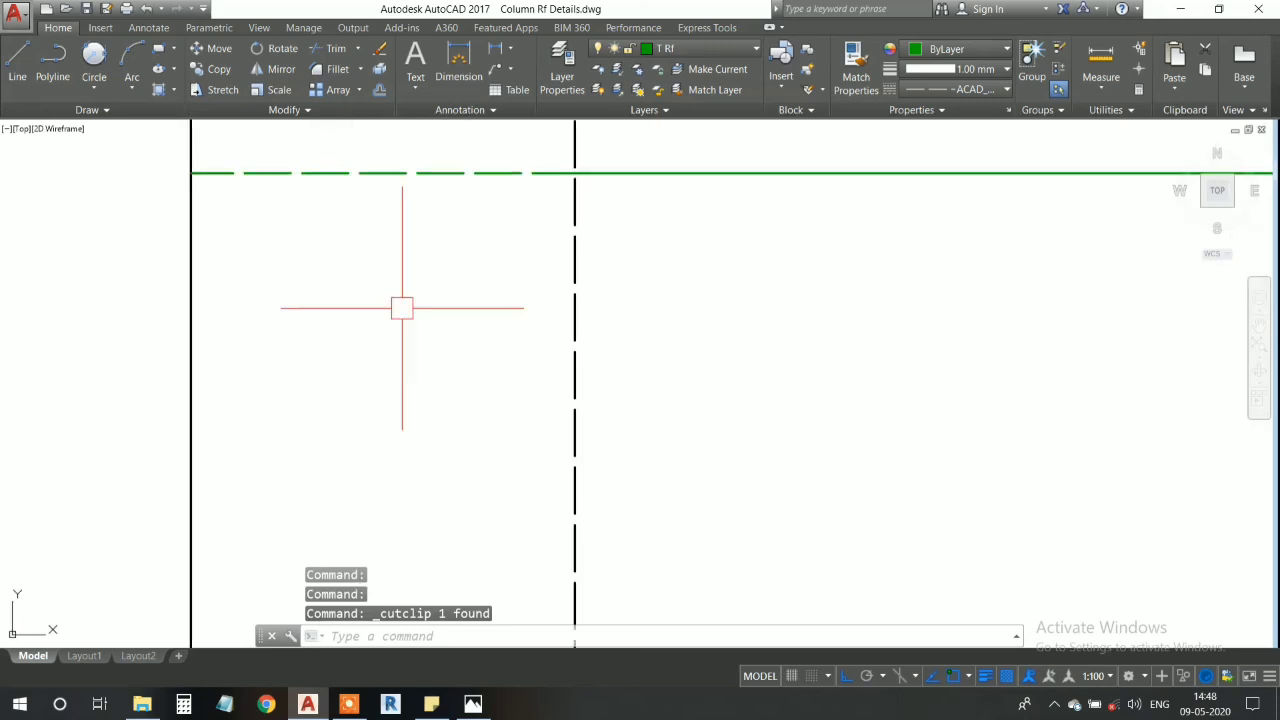
- Set the current lineweight to ByLayer
middle_drag(404, 291, 471, 399)
scroll(473, 284, down, 2)
middle_drag(473, 290, 482, 331)
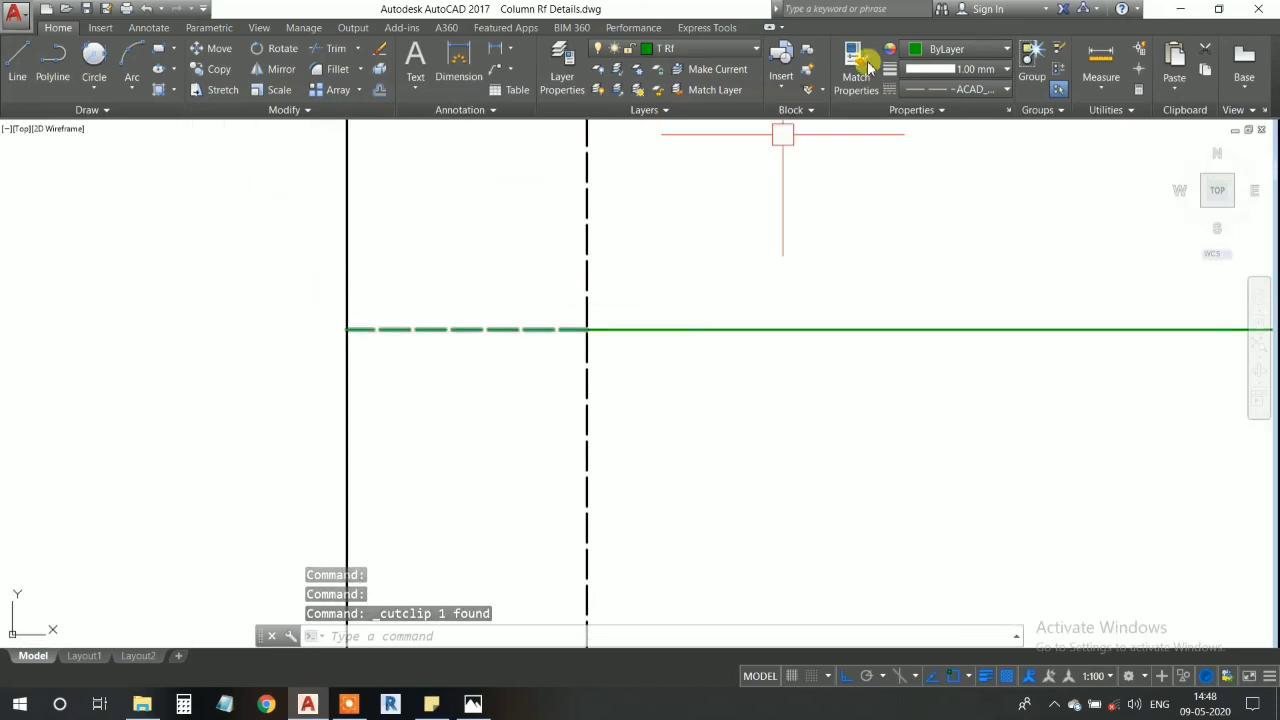
click(960, 72)
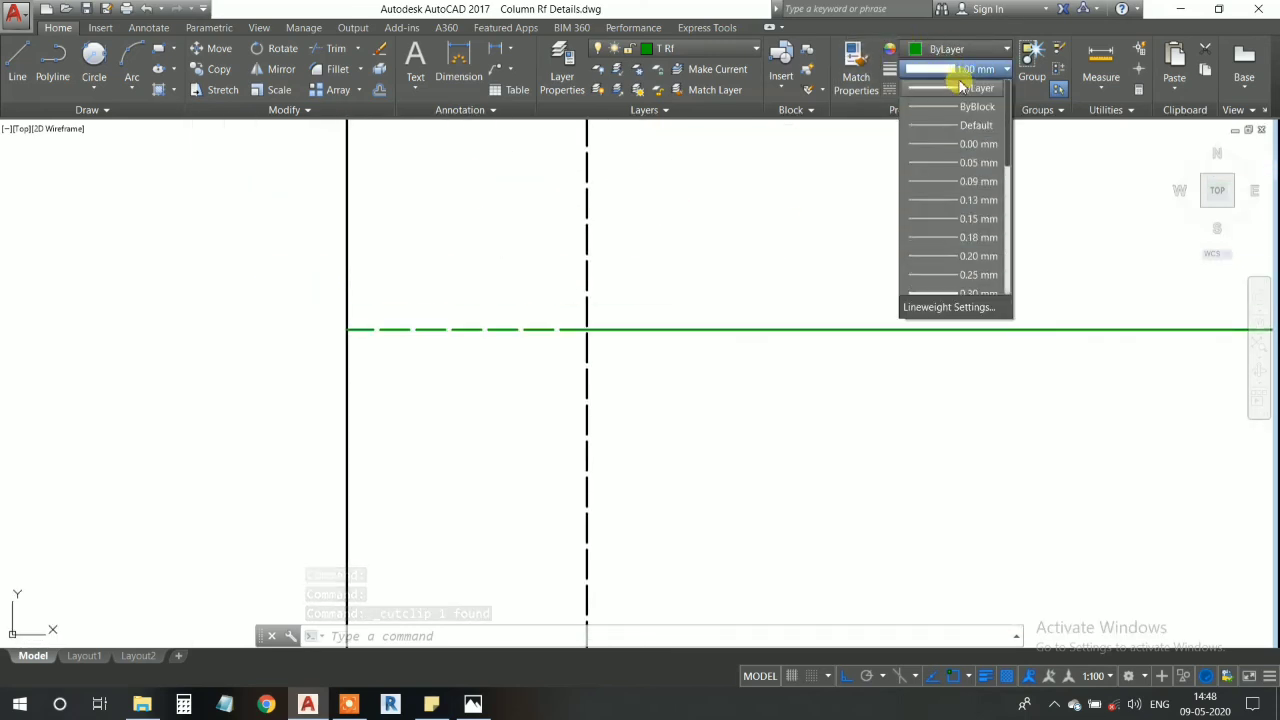
click(955, 89)
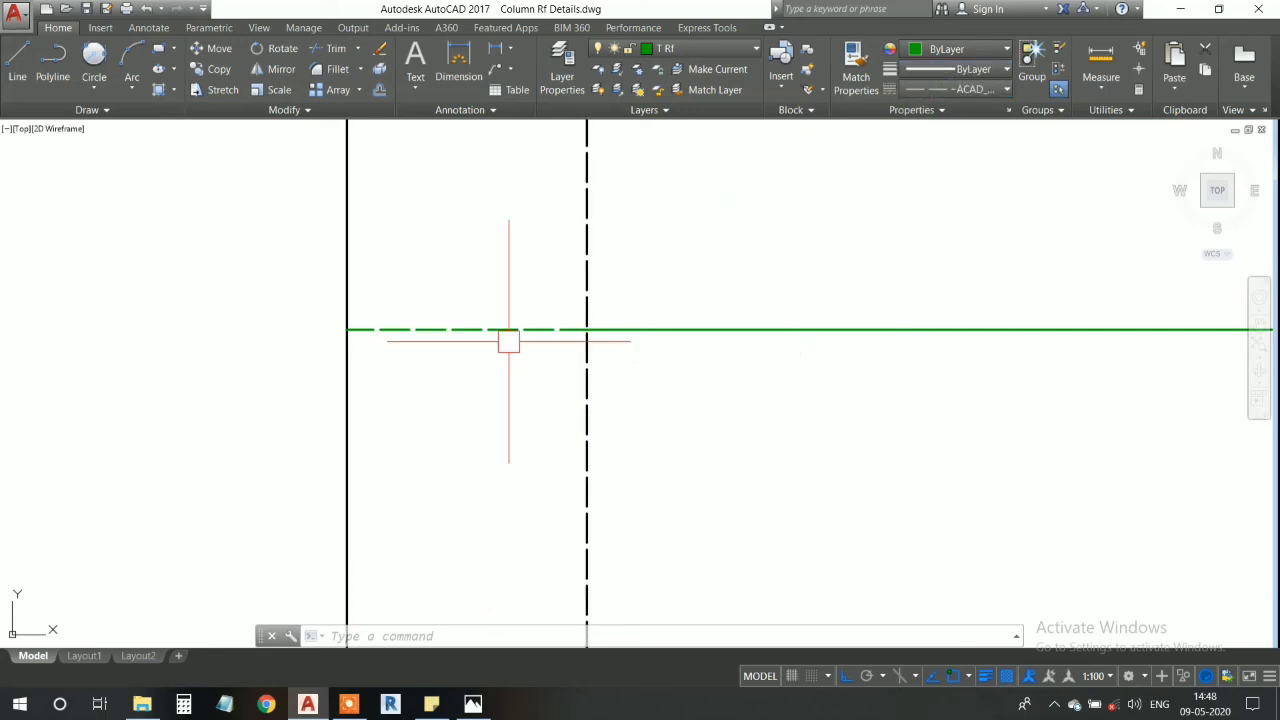
scroll(508, 341, down, 4)
scroll(531, 323, up, 2)
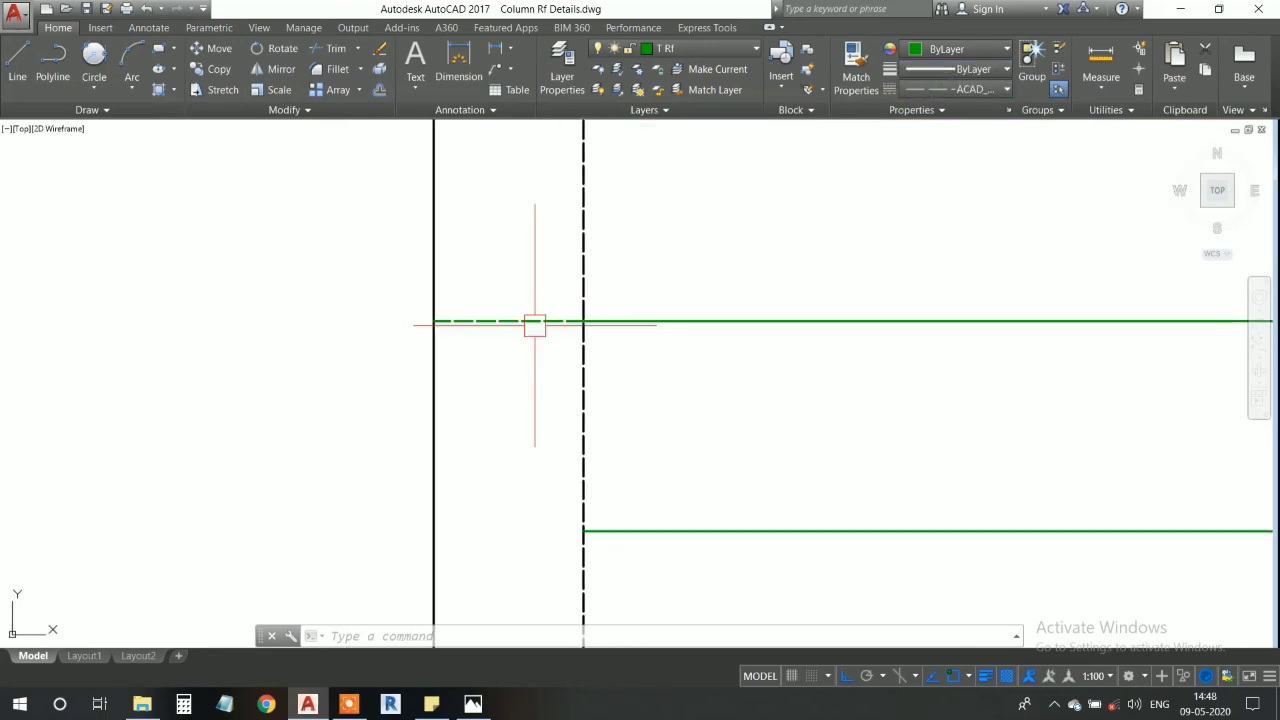
scroll(511, 322, down, 2)
scroll(511, 322, up, 3)
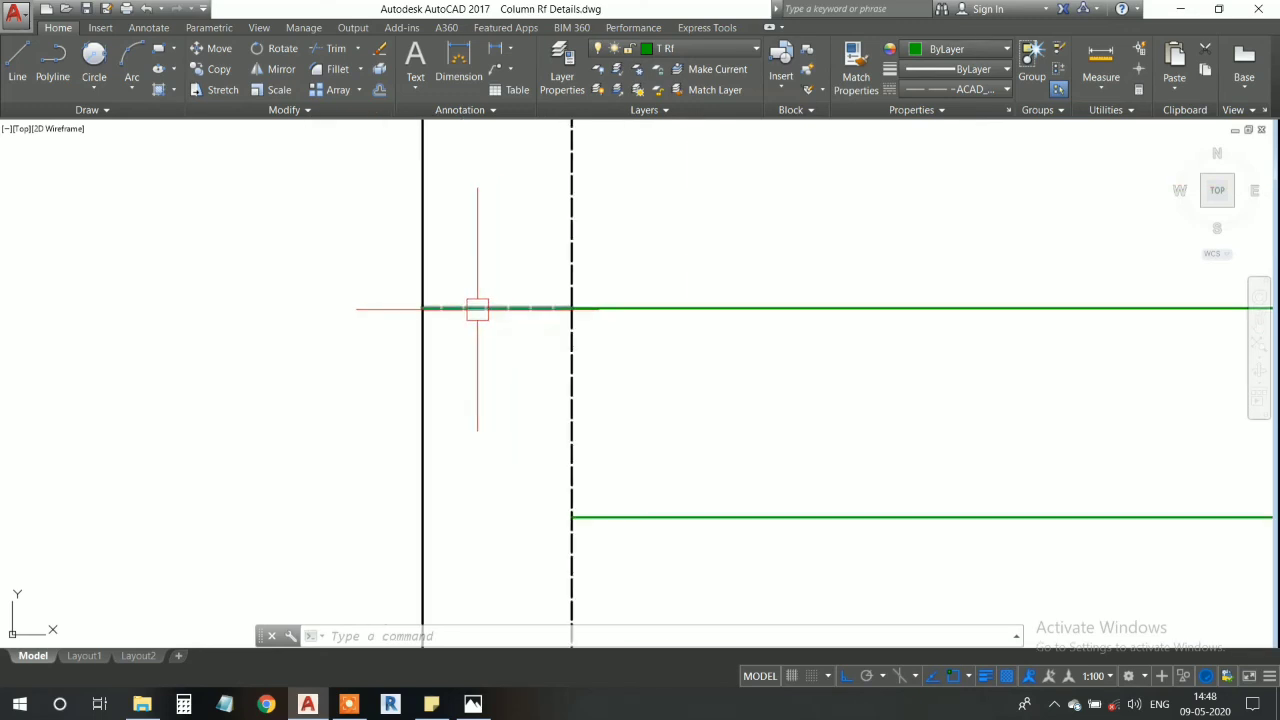
scroll(474, 309, up, 1)
scroll(478, 312, down, 5)
- Draw a 200-long dashed line from the middle green bar's right end to the plan's right outer edge
middle_drag(798, 355, 494, 377)
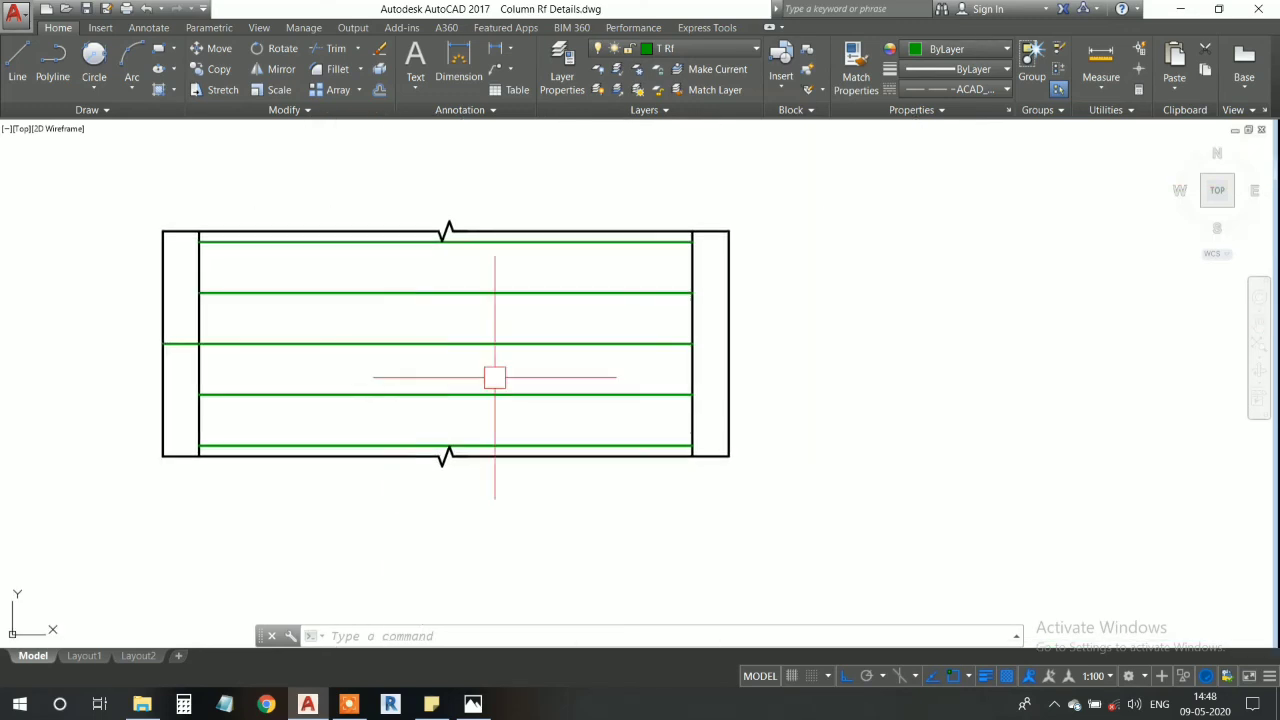
scroll(690, 344, up, 4)
middle_drag(688, 345, 609, 364)
text(l)
key(Return)
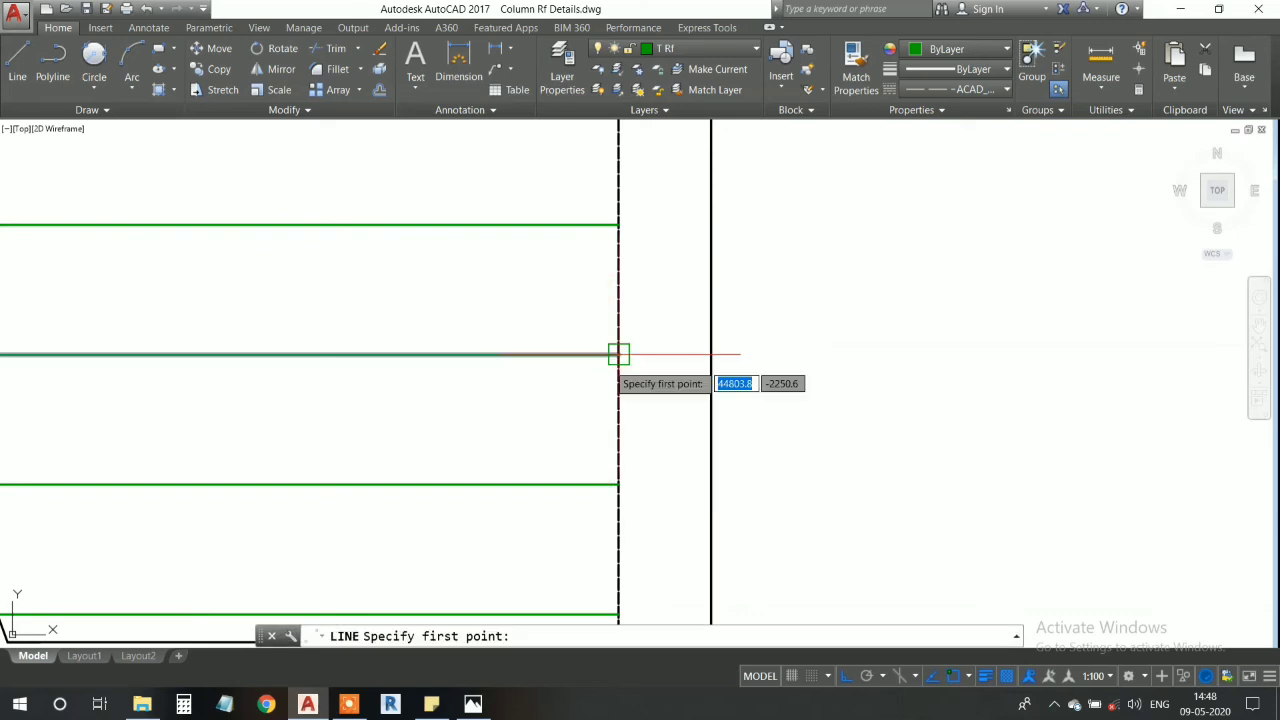
click(618, 355)
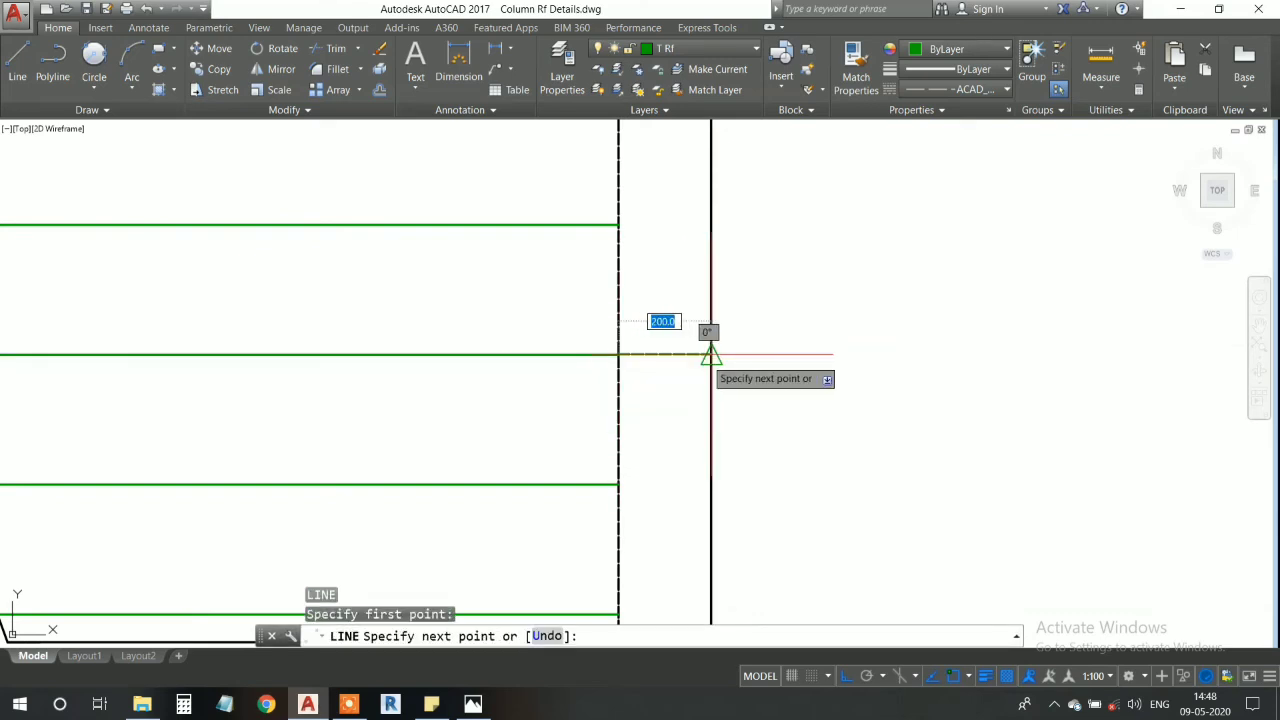
click(710, 355)
key(Return)
scroll(666, 362, down, 3)
mouse_move(666, 362)
middle_down()
mouse_move(677, 363)
mouse_move(664, 347)
middle_up()
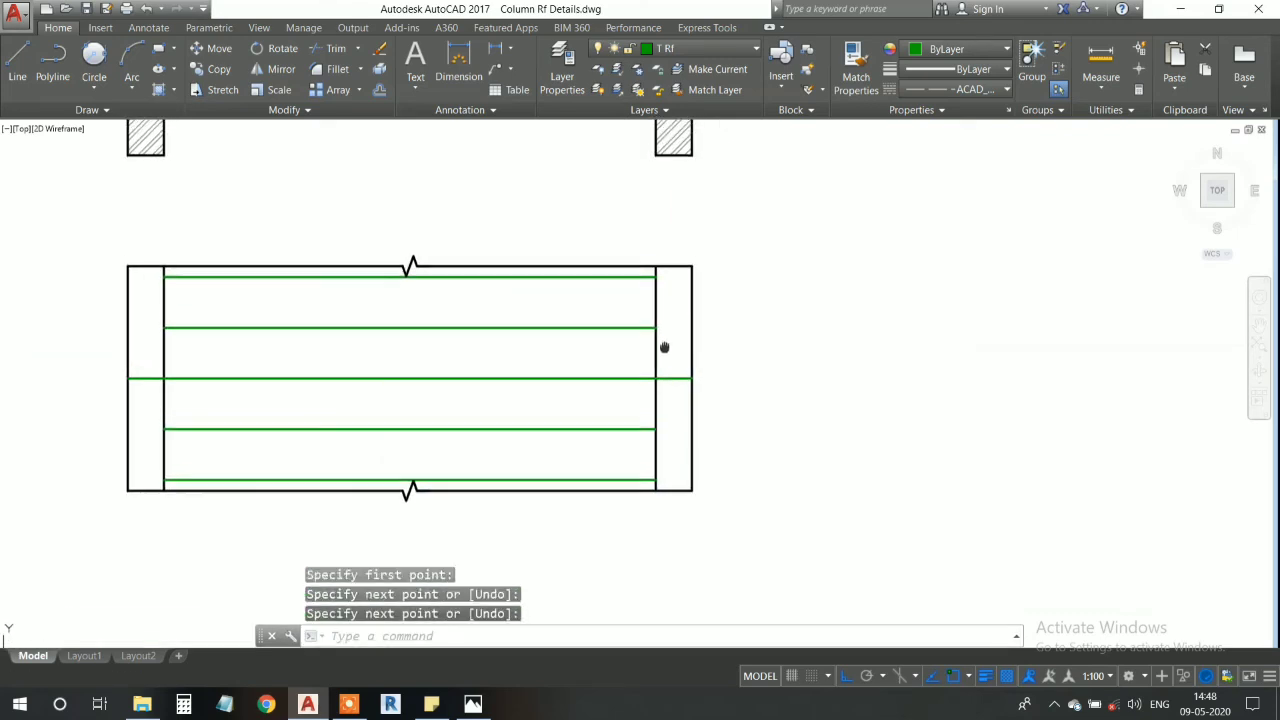
- Draw a dashed line from the uppermost green bar's right end to the plan's right outer edge
scroll(664, 347, up, 6)
middle_drag(657, 486, 643, 360)
text(l)
key(Return)
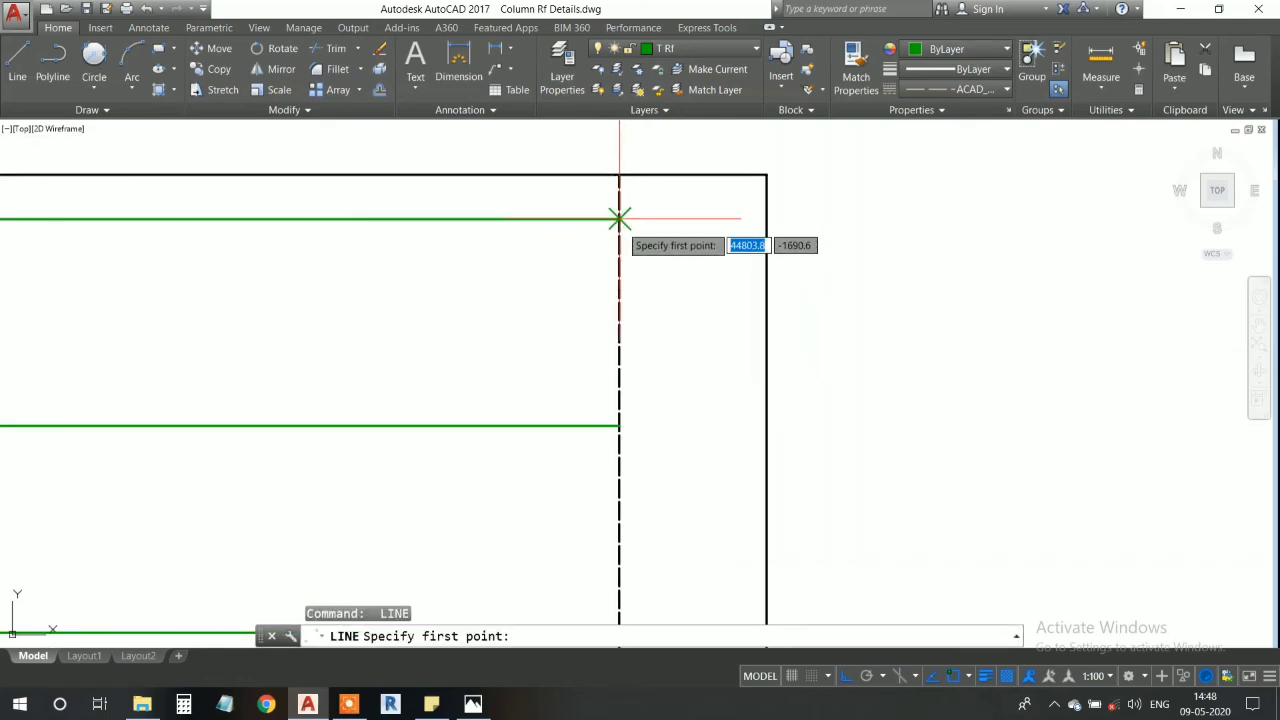
click(618, 218)
click(763, 218)
key(Return)
scroll(740, 291, down, 4)
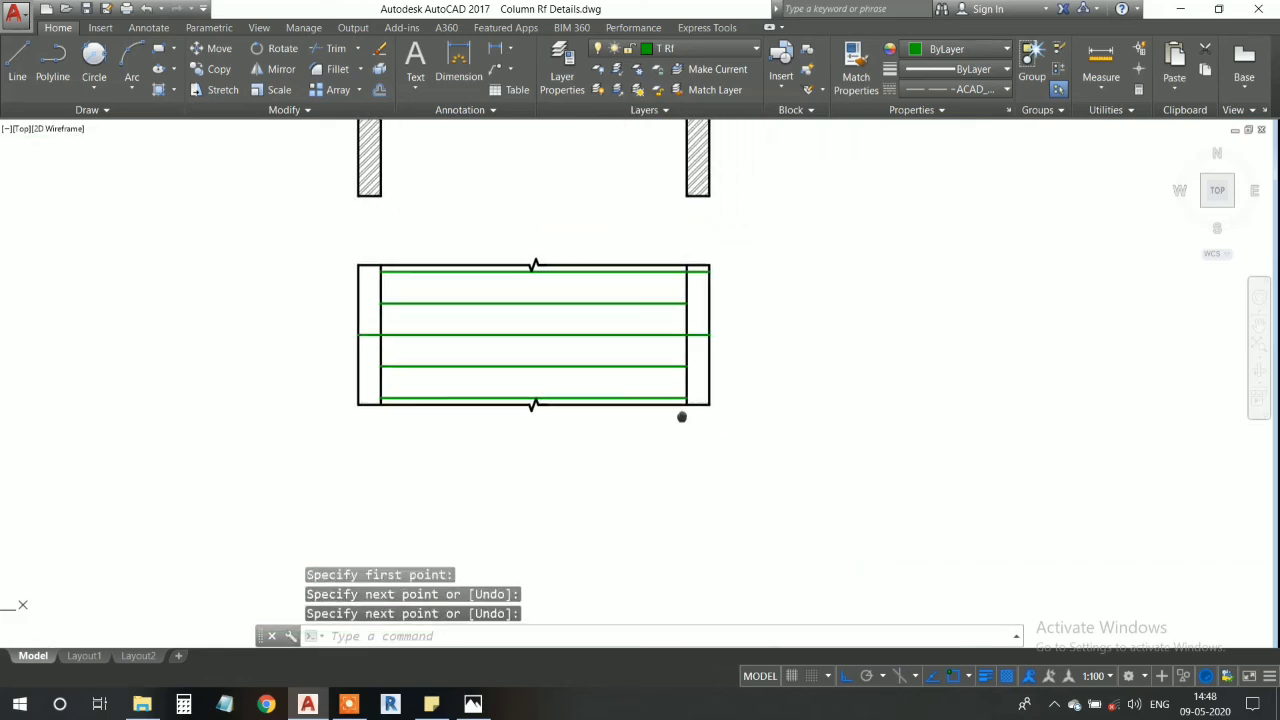
- Draw a dashed line from the lowest green bar's right end to the plan's right outer edge
scroll(680, 417, up, 4)
middle_drag(691, 397, 626, 357)
scroll(646, 389, down, 4)
scroll(643, 386, up, 4)
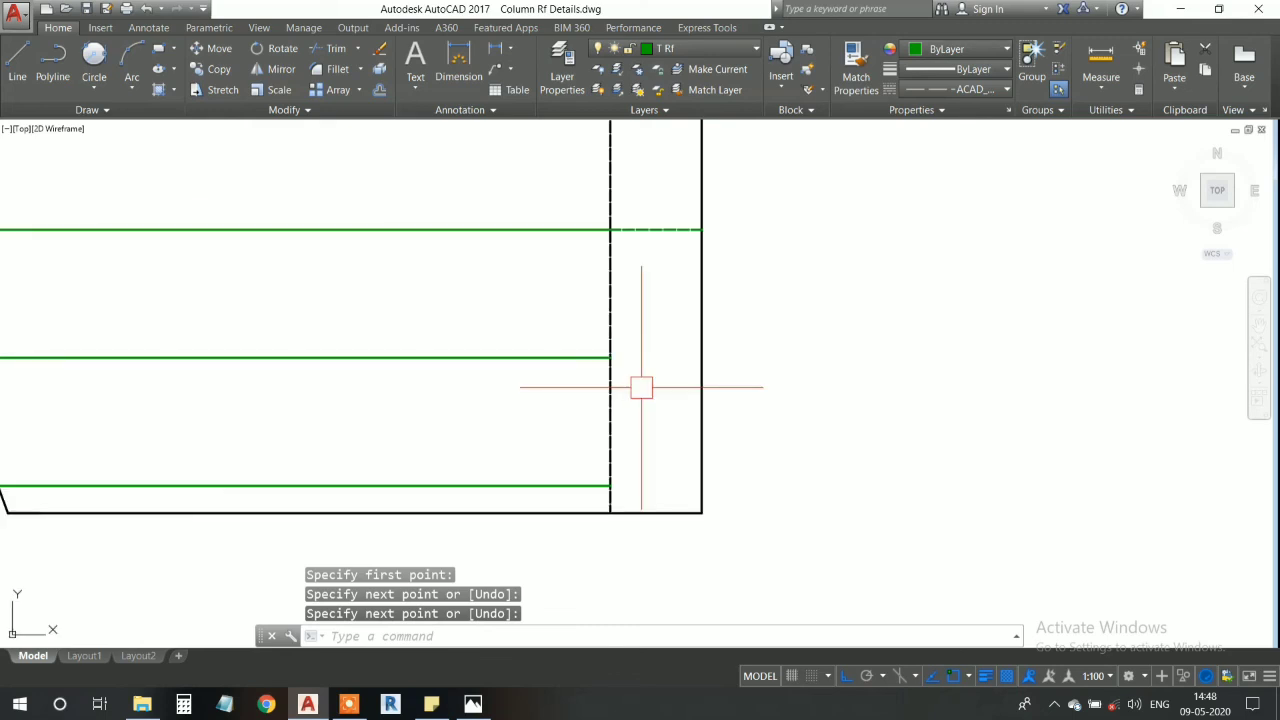
scroll(620, 423, down, 4)
scroll(620, 423, up, 4)
middle_drag(642, 423, 622, 346)
key(Return)
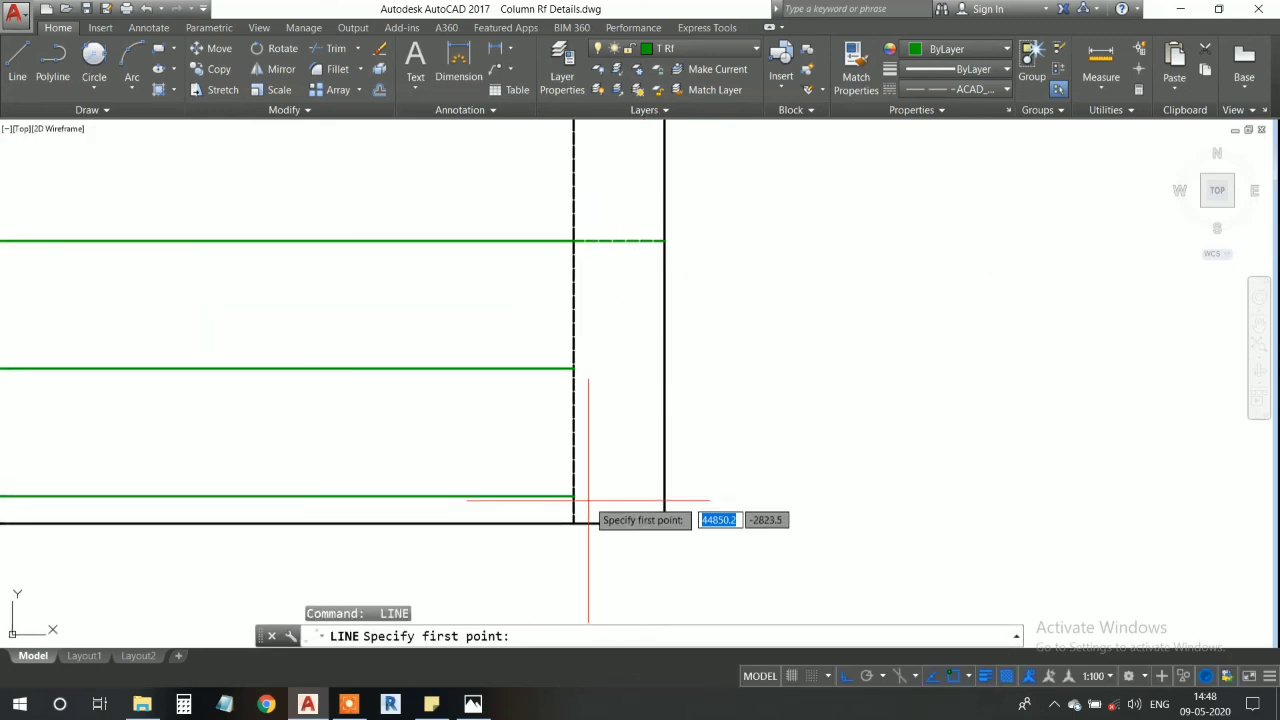
click(573, 496)
click(664, 496)
key(Return)
scroll(563, 491, down, 5)
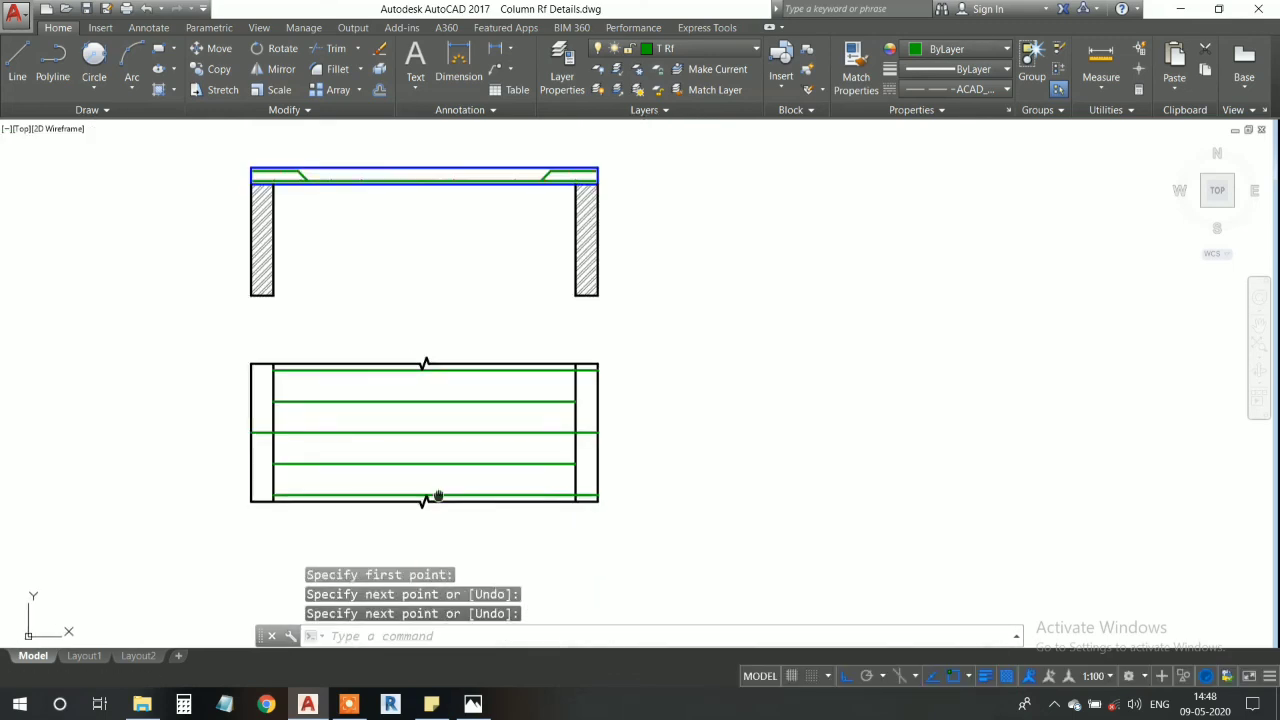
- Examine the green bars and their dashed wall extensions across the whole plan
middle_drag(271, 494, 451, 497)
scroll(451, 497, up, 2)
middle_drag(608, 417, 474, 389)
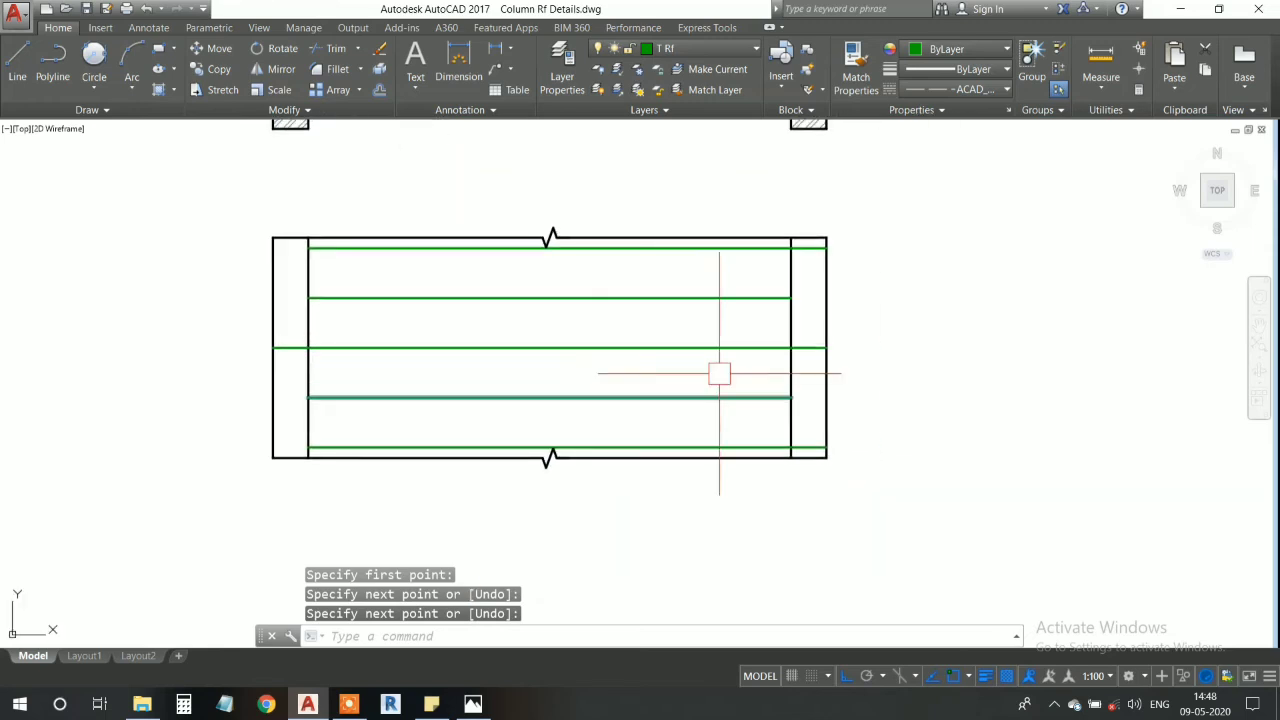
scroll(745, 338, up, 6)
scroll(590, 310, down, 4)
mouse_move(894, 240)
middle_down()
mouse_move(585, 309)
mouse_move(677, 363)
middle_up()
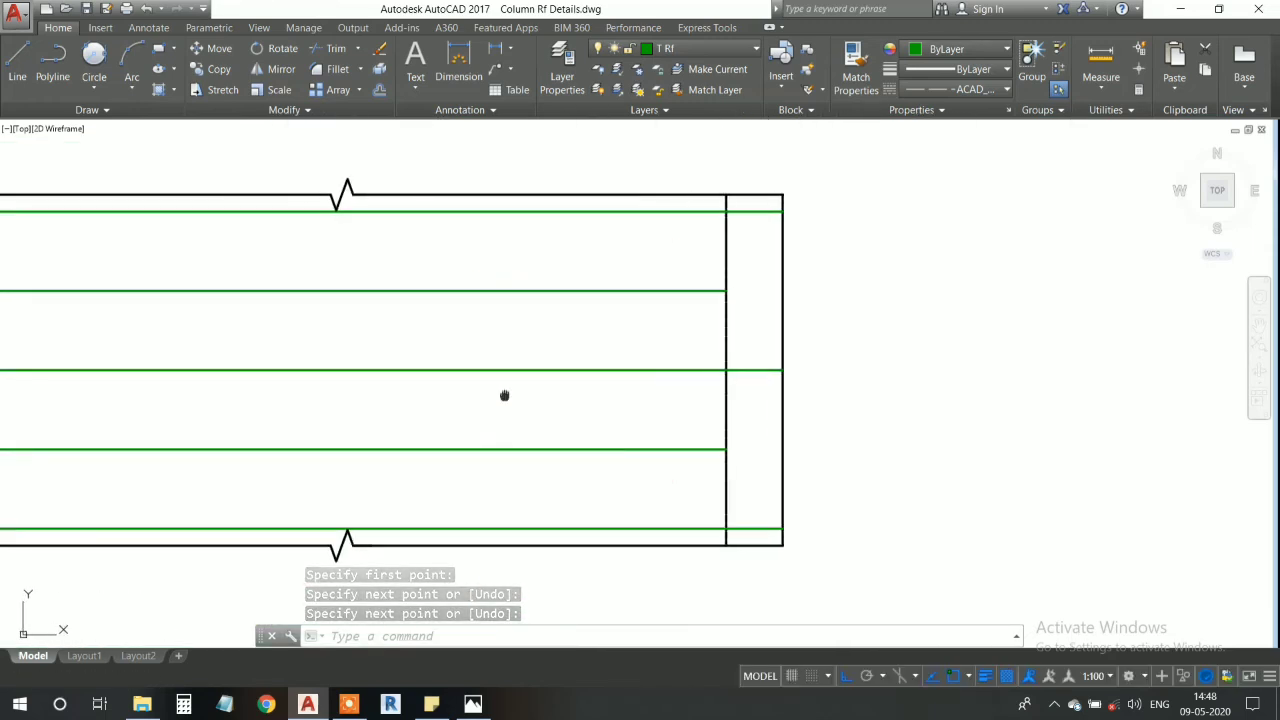
middle_drag(506, 394, 574, 386)
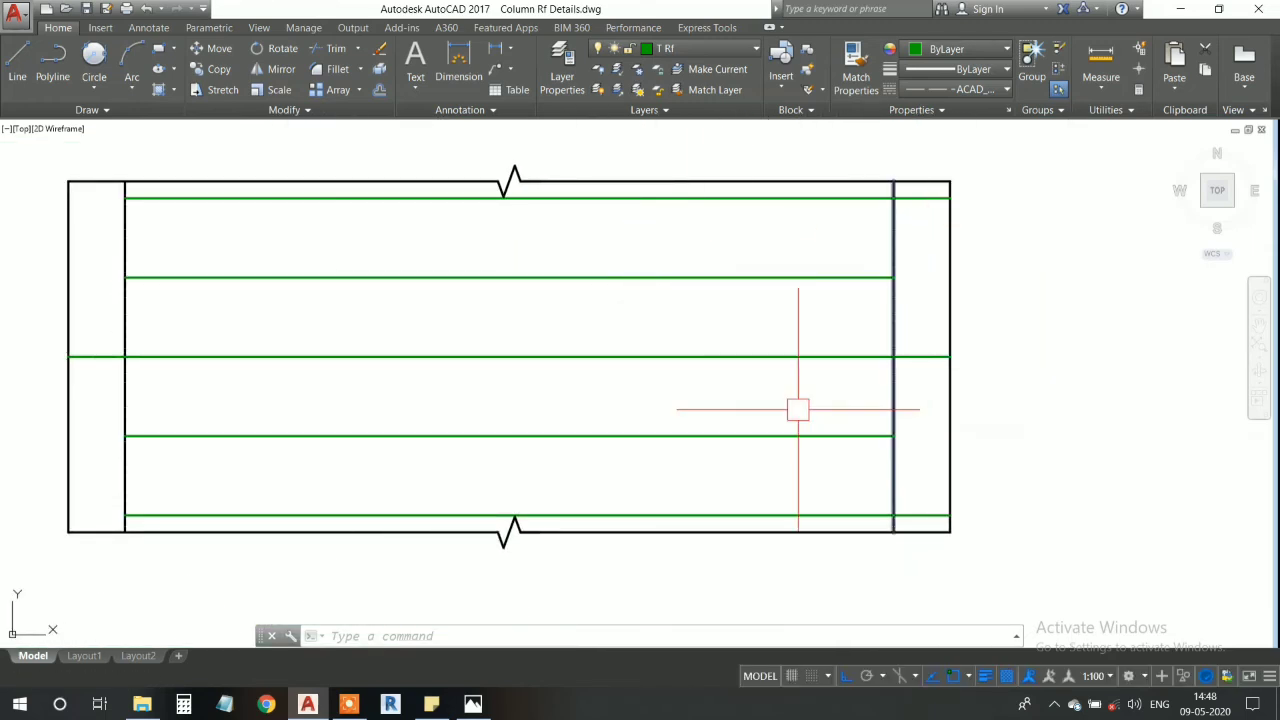
scroll(608, 346, down, 5)
middle_drag(608, 347, 672, 398)
- Make A Bar the current layer
middle_drag(634, 197, 636, 332)
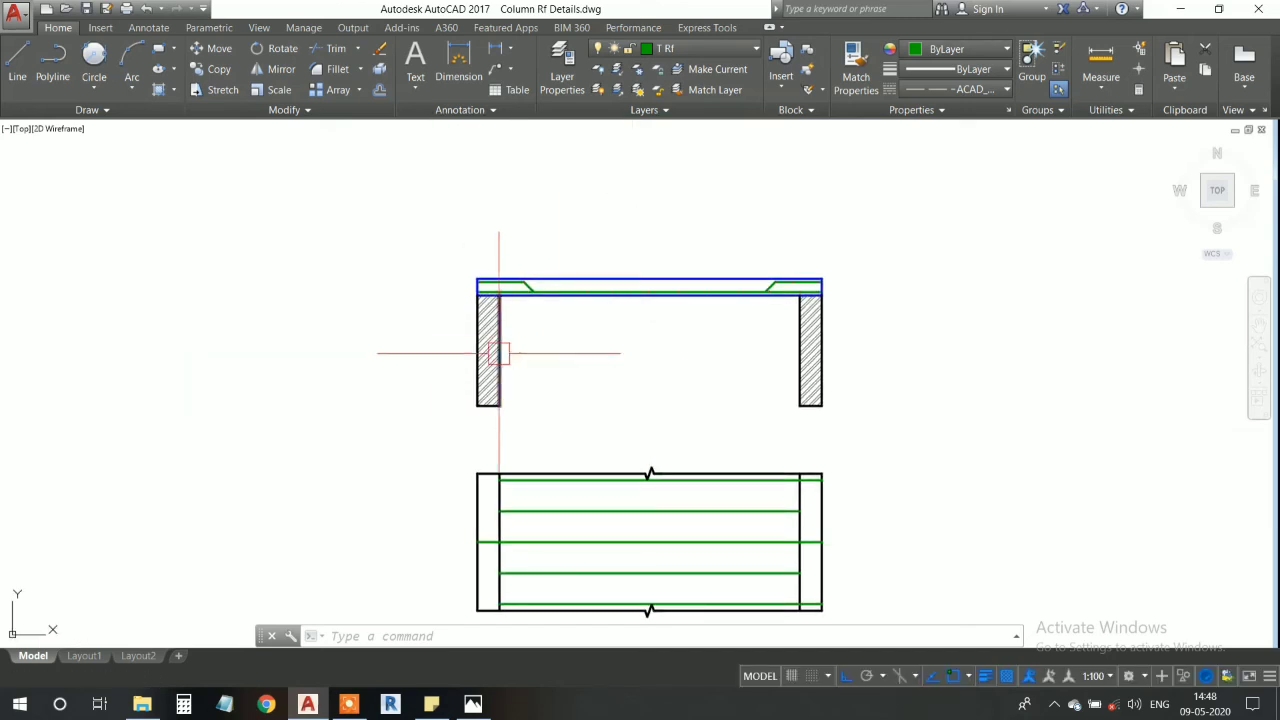
click(692, 48)
click(676, 92)
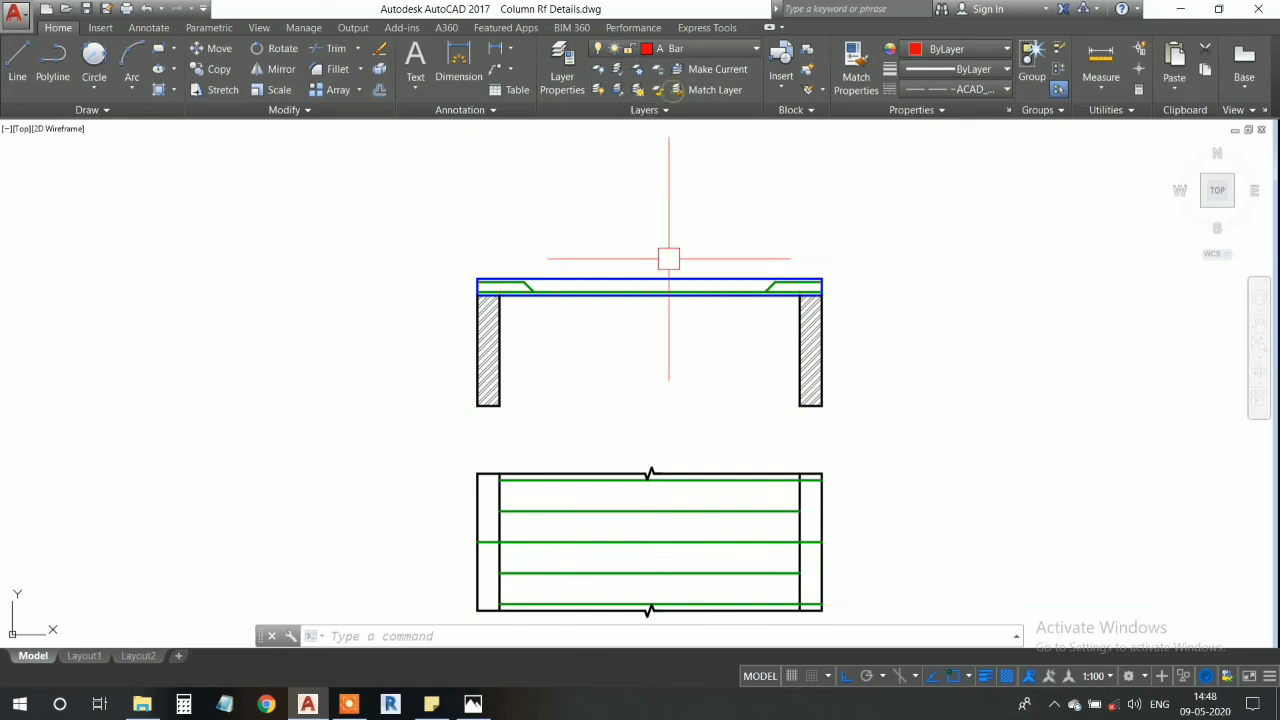
- Draw a vertical construction line through the red lower bar at the left wall's inner face in the section
scroll(522, 290, up, 5)
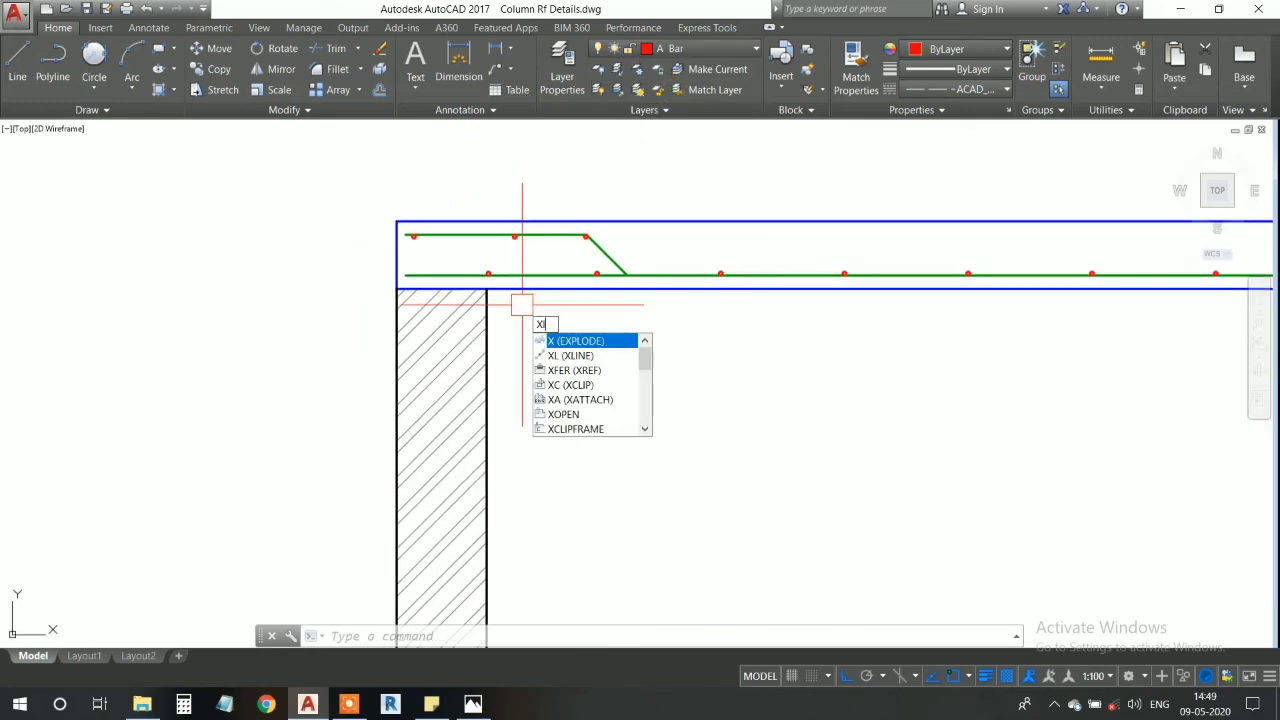
key(Return)
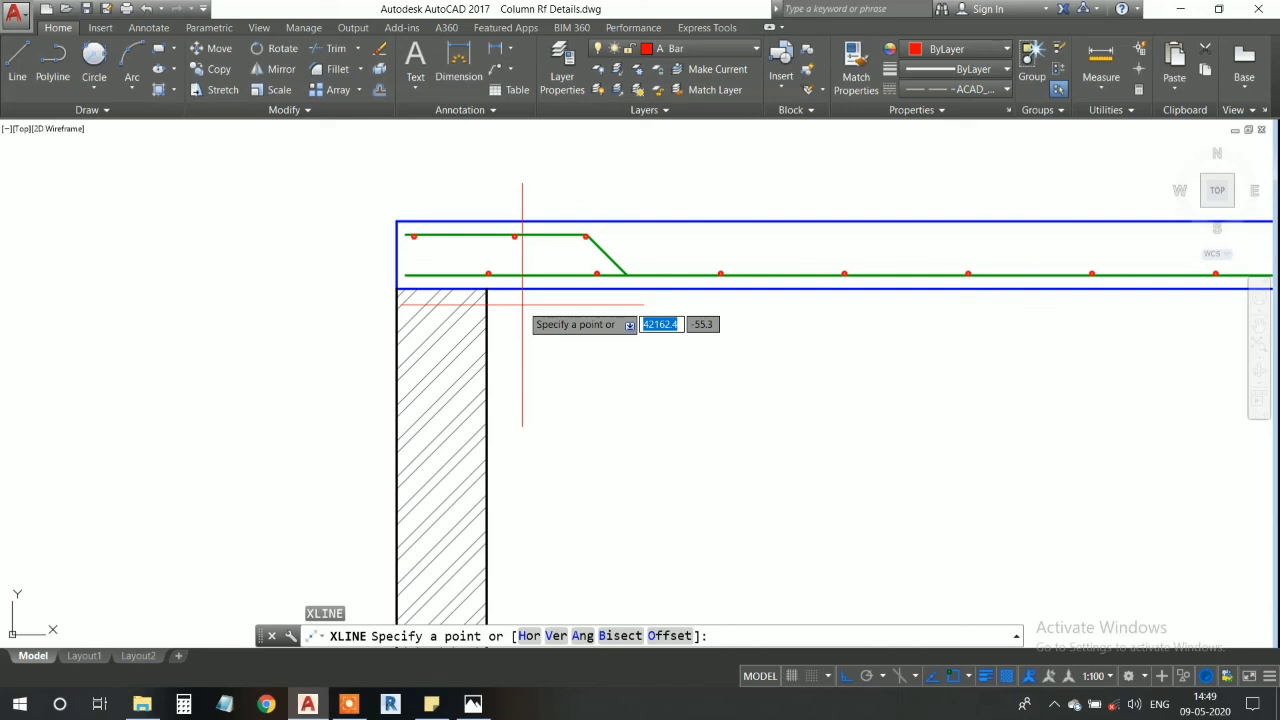
text(v)
key(Return)
scroll(520, 290, up, 4)
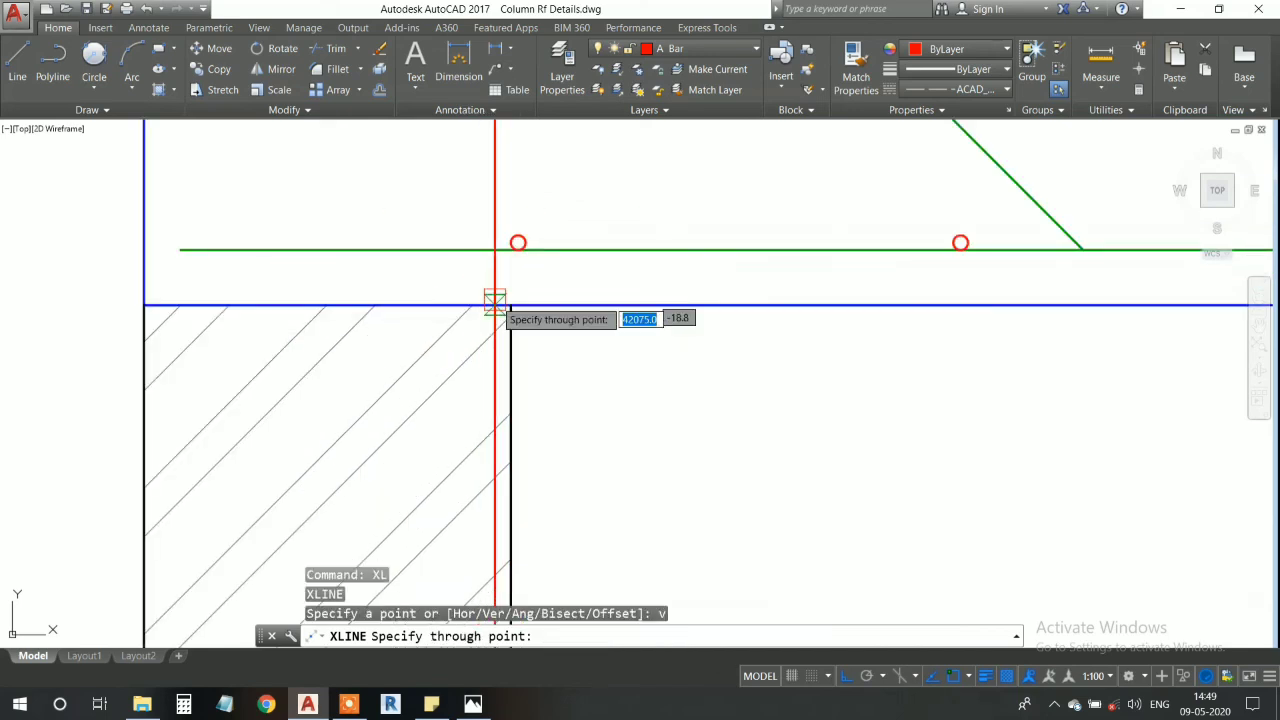
scroll(517, 245, up, 7)
click(517, 244)
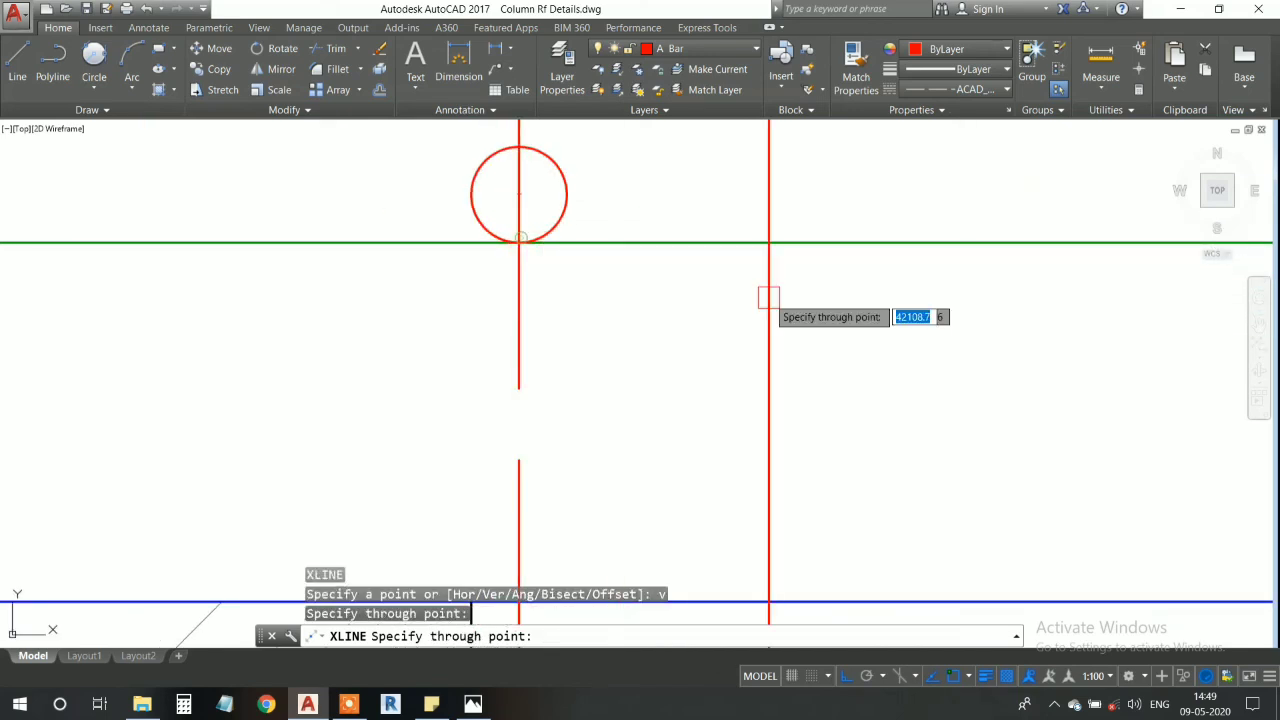
- Add vertical construction lines through the second, third and fourth red lower bars from the left wall
scroll(766, 294, down, 5)
middle_drag(855, 298, 411, 308)
middle_drag(804, 334, 596, 355)
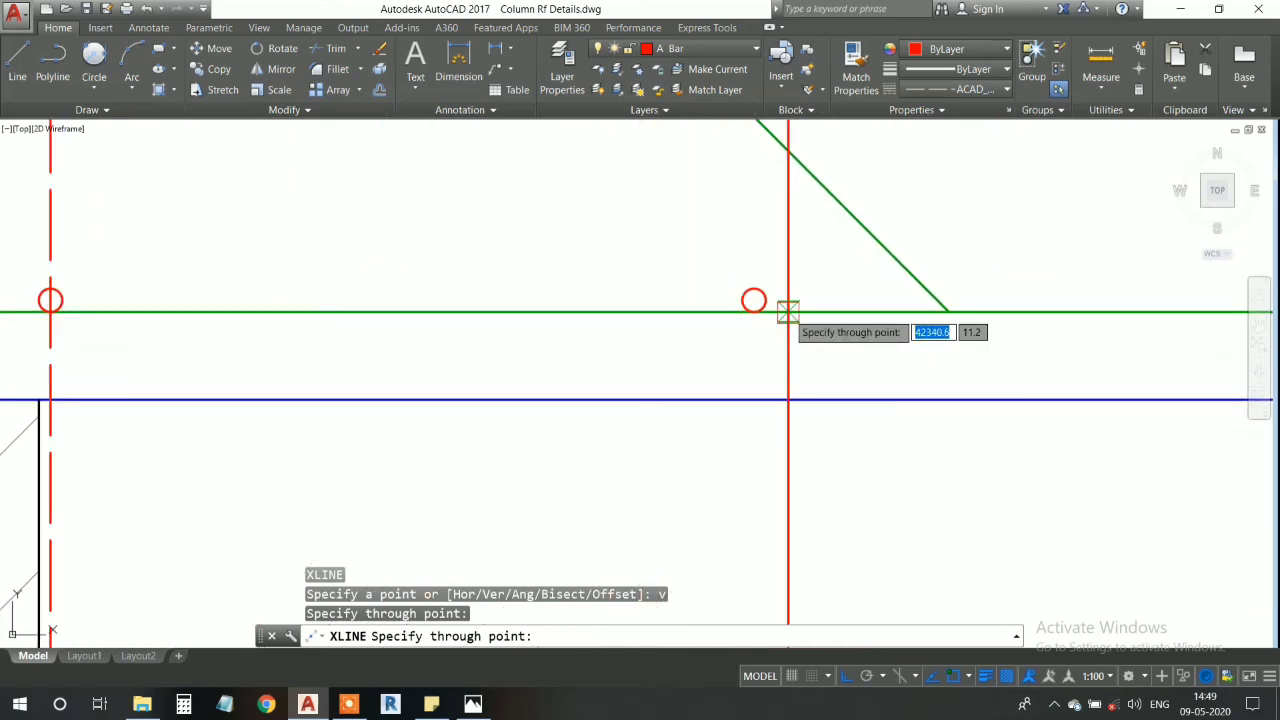
click(754, 303)
middle_drag(911, 357, 451, 340)
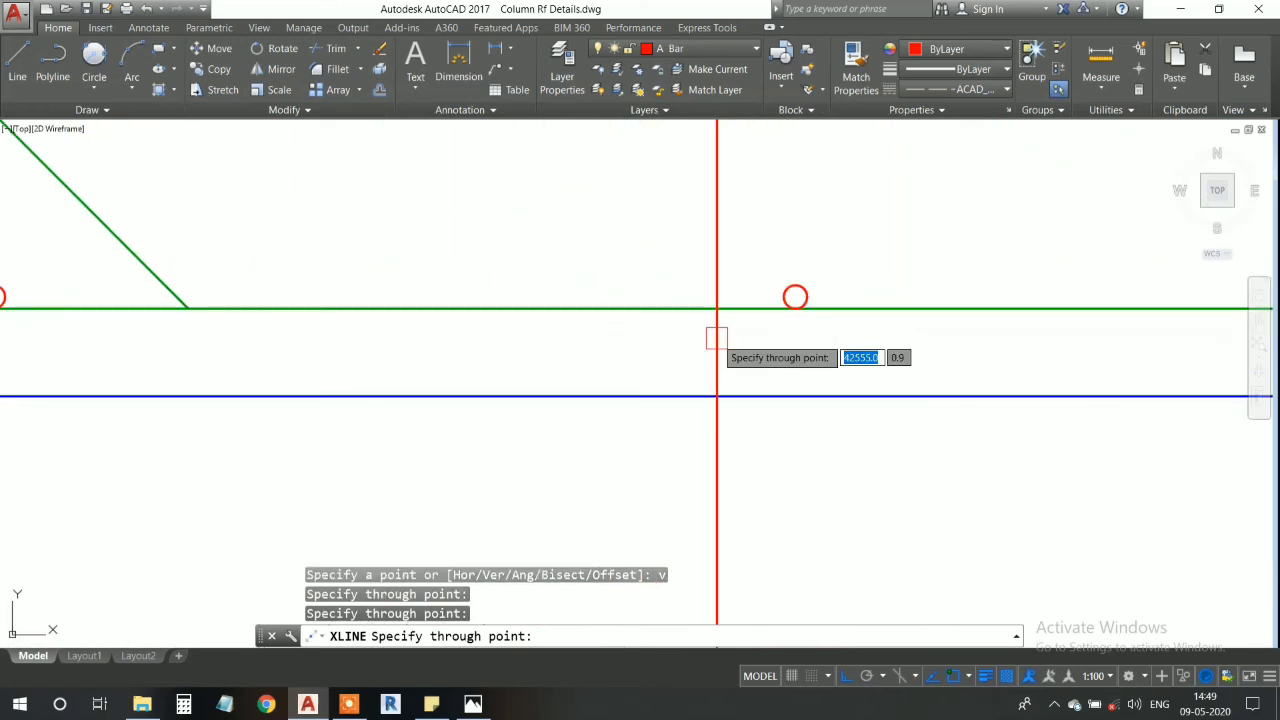
click(802, 317)
middle_drag(914, 349, 403, 351)
middle_drag(1066, 325, 484, 369)
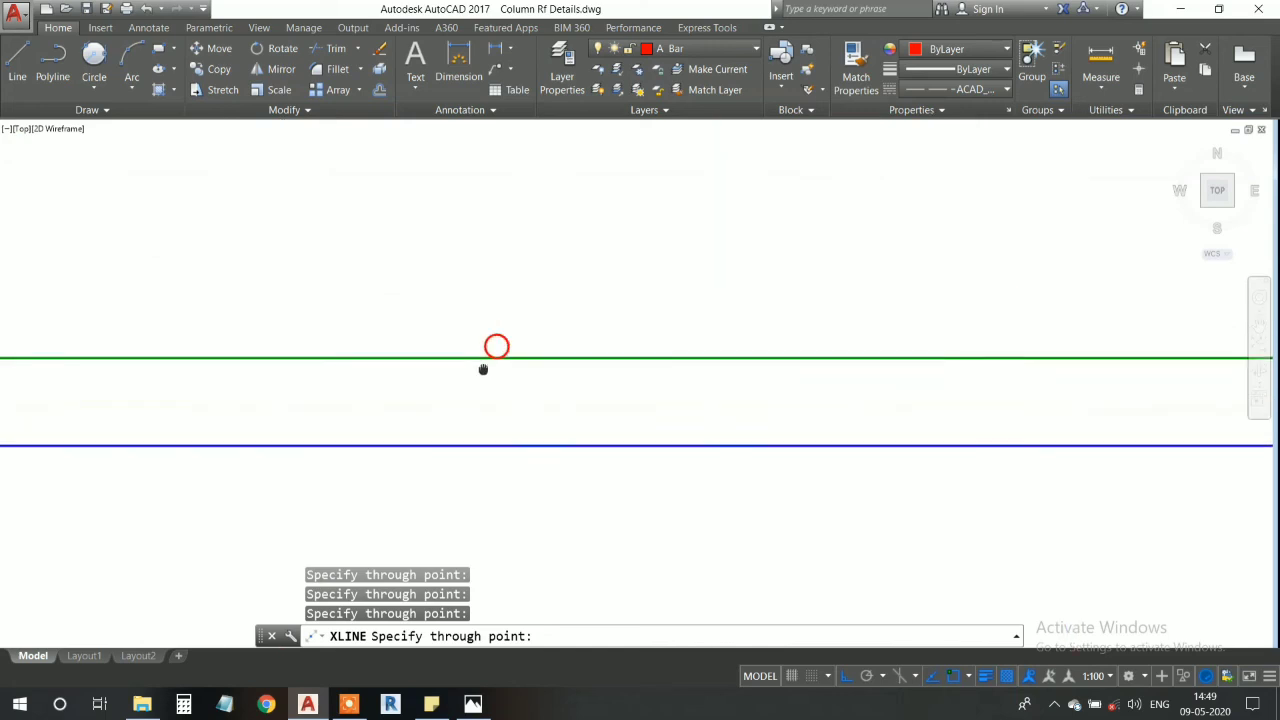
click(496, 359)
- Add vertical construction lines through the fifth to eighth red lower bars along the slab section
middle_drag(1035, 388, 523, 372)
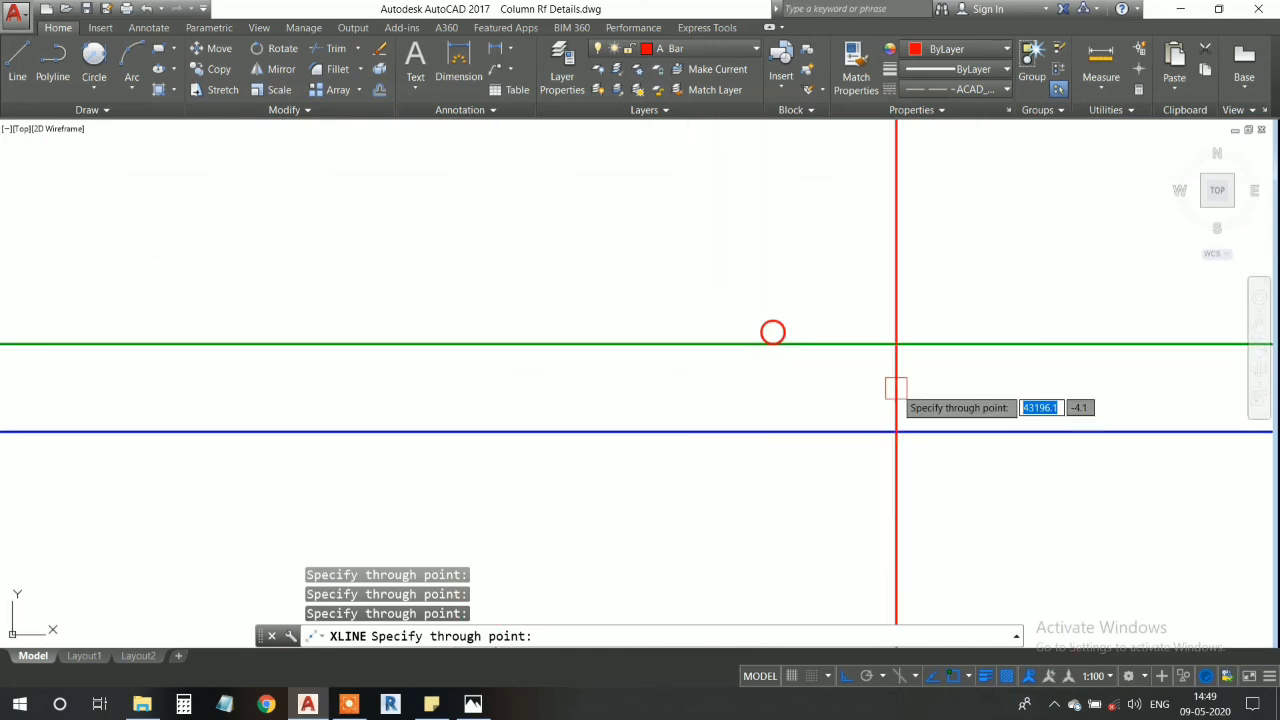
middle_drag(908, 372, 744, 380)
click(607, 341)
middle_drag(853, 389, 543, 389)
middle_drag(1000, 386, 617, 386)
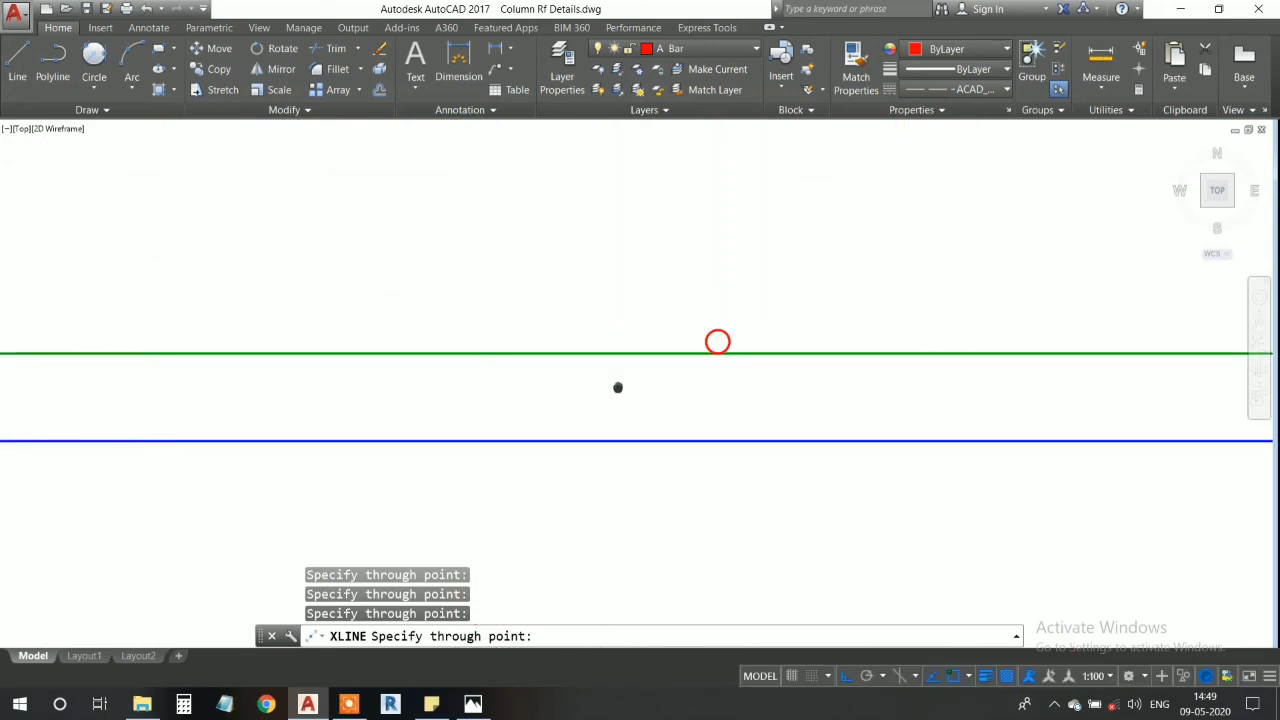
click(695, 354)
middle_drag(866, 391, 561, 405)
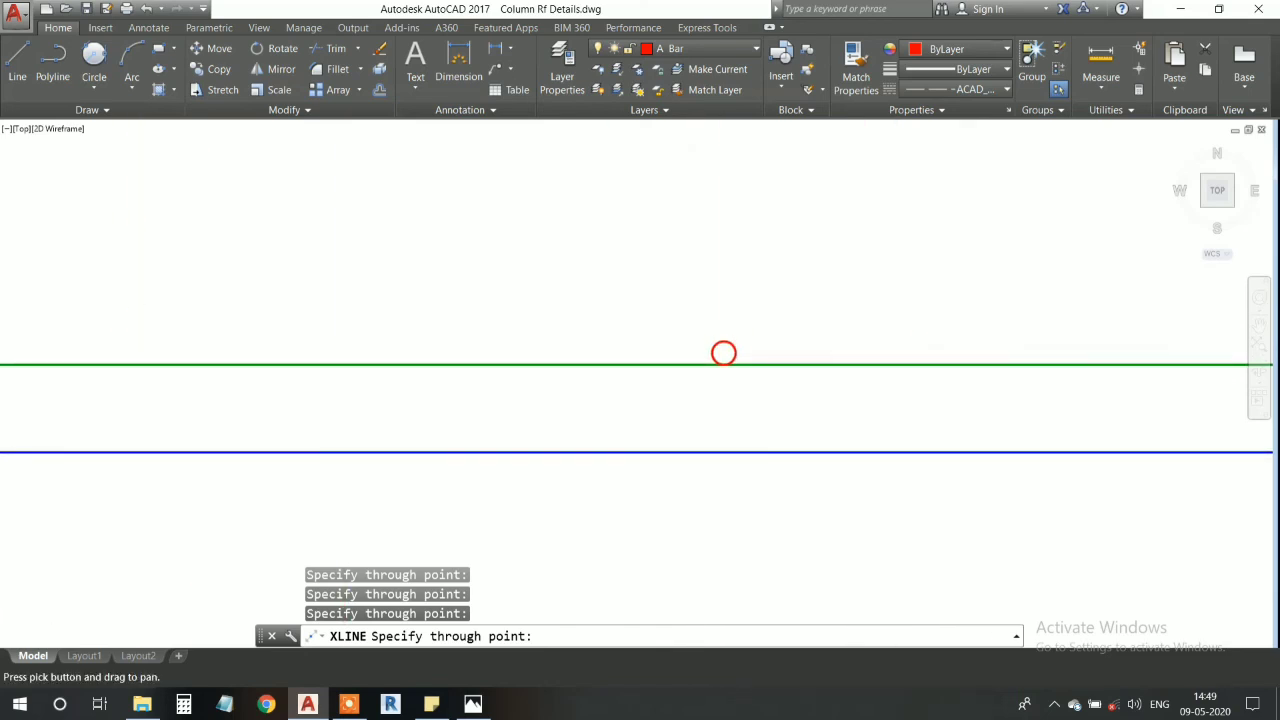
click(723, 364)
middle_drag(847, 405, 359, 405)
middle_drag(1048, 385, 593, 381)
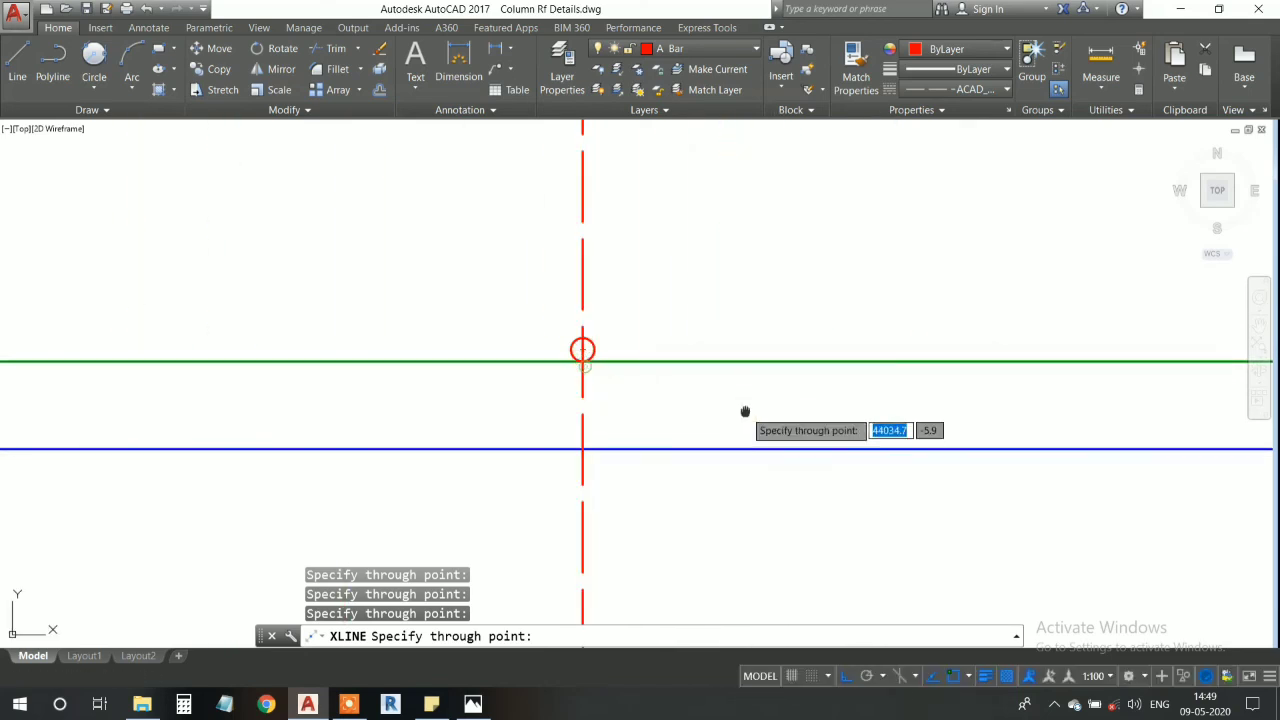
- Add vertical construction lines through the last three red lower bars up to the right wall and end the command
middle_drag(745, 411, 339, 413)
scroll(339, 413, down, 2)
scroll(730, 392, up, 4)
scroll(809, 405, down, 2)
middle_drag(1205, 405, 262, 428)
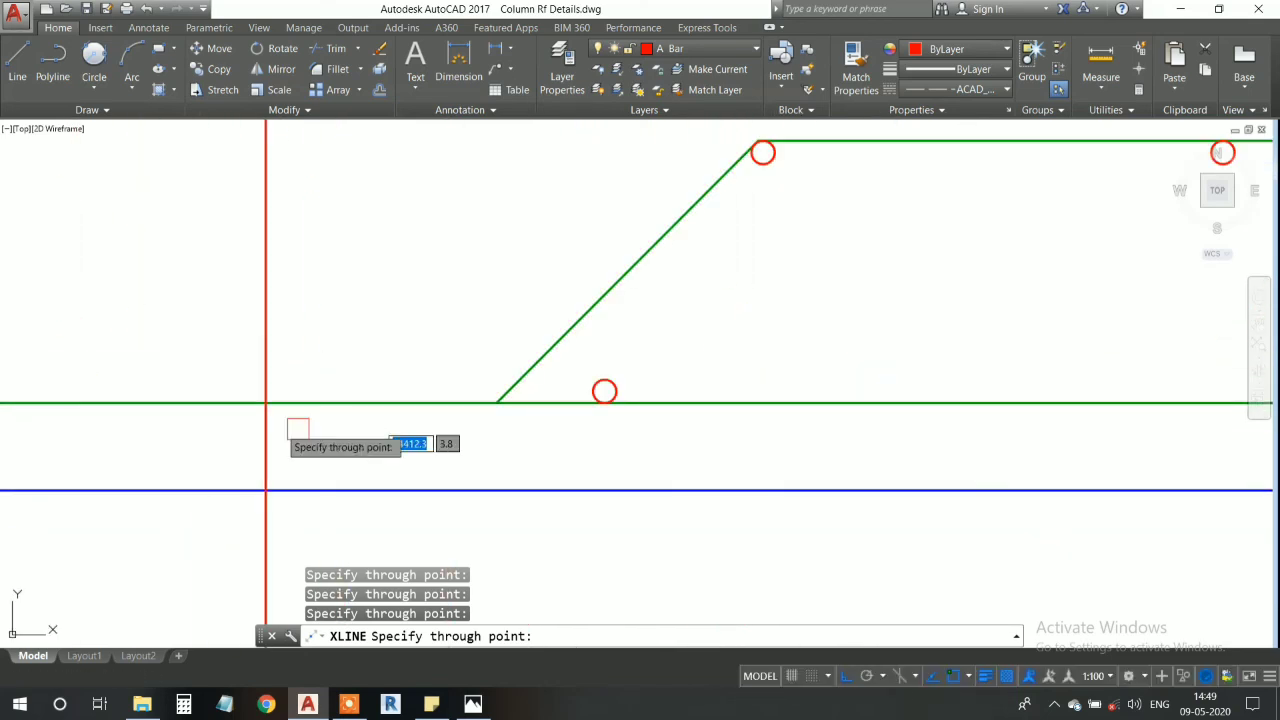
scroll(574, 403, up, 4)
scroll(757, 415, down, 4)
middle_drag(1056, 429, 200, 431)
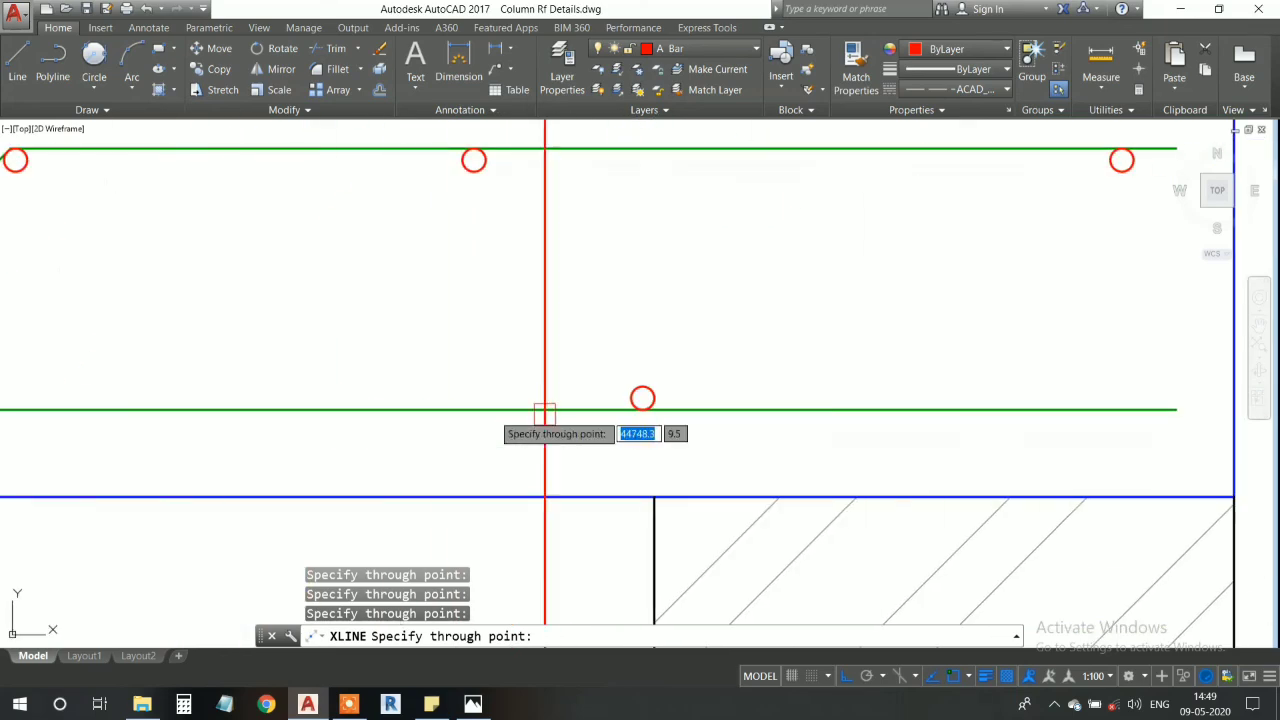
middle_drag(827, 434, 885, 361)
scroll(885, 361, down, 2)
key(Escape)
middle_drag(595, 463, 735, 339)
scroll(741, 342, down, 3)
scroll(735, 339, down, 2)
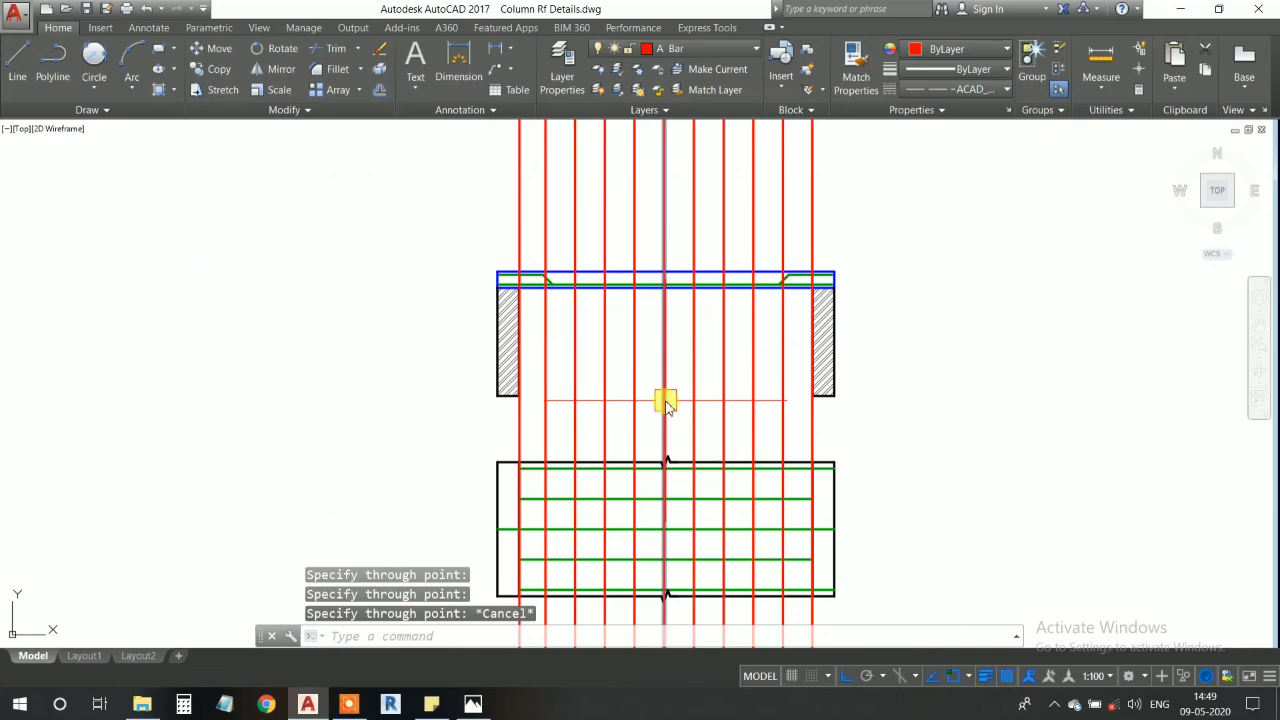
- Match the properties of a red bar circle in the section onto all the vertical construction lines
key(Return)
scroll(523, 297, up, 6)
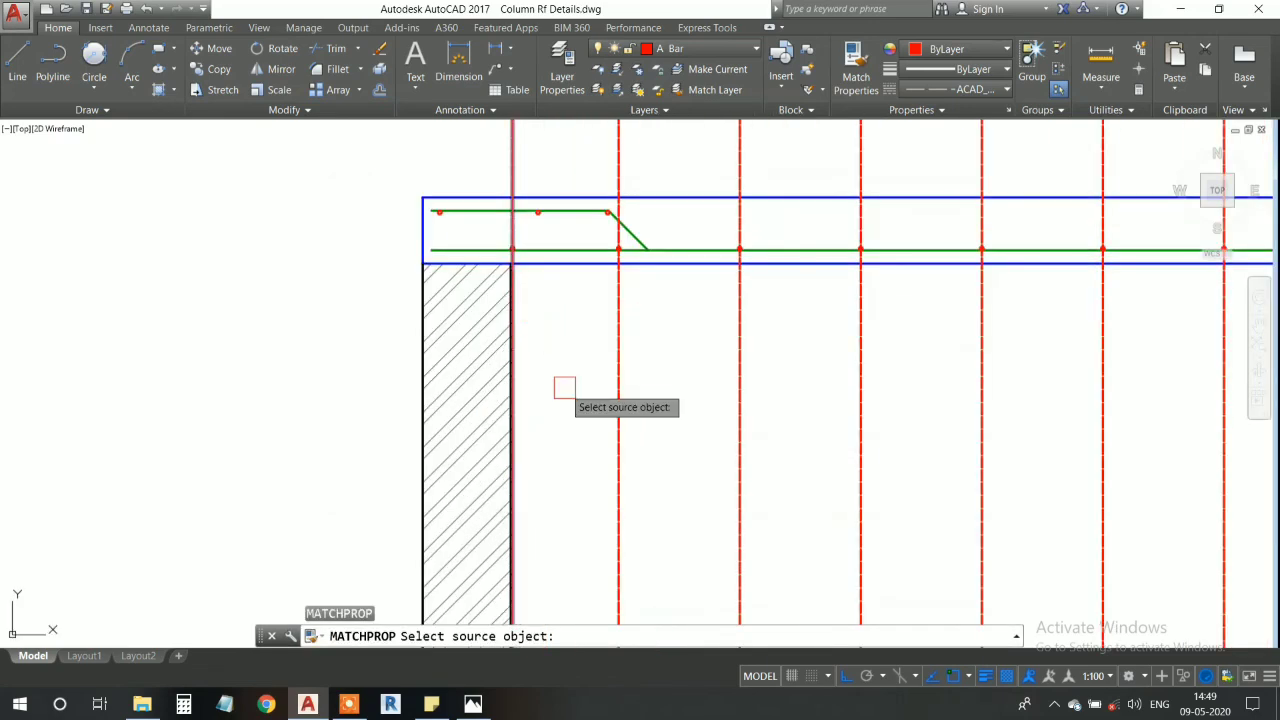
scroll(566, 388, down, 4)
middle_drag(588, 541, 586, 394)
middle_drag(577, 581, 565, 481)
middle_drag(574, 313, 571, 417)
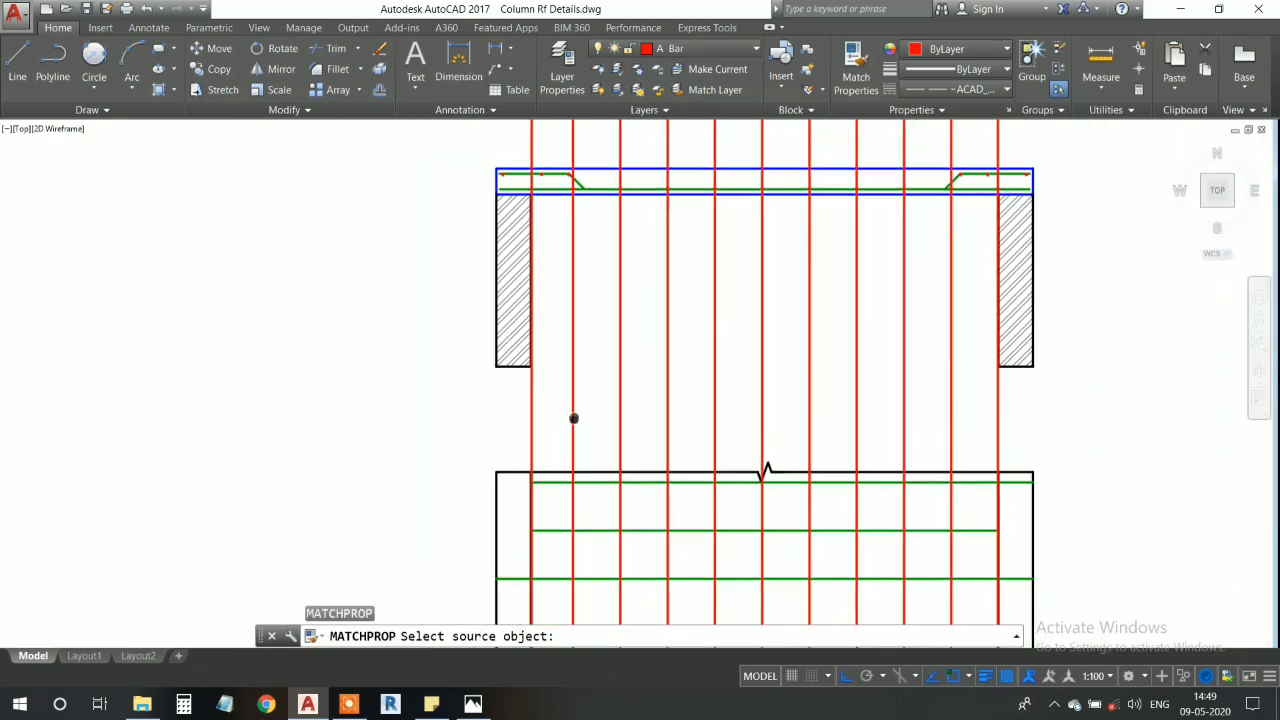
scroll(537, 309, up, 2)
scroll(516, 410, up, 4)
scroll(508, 398, up, 4)
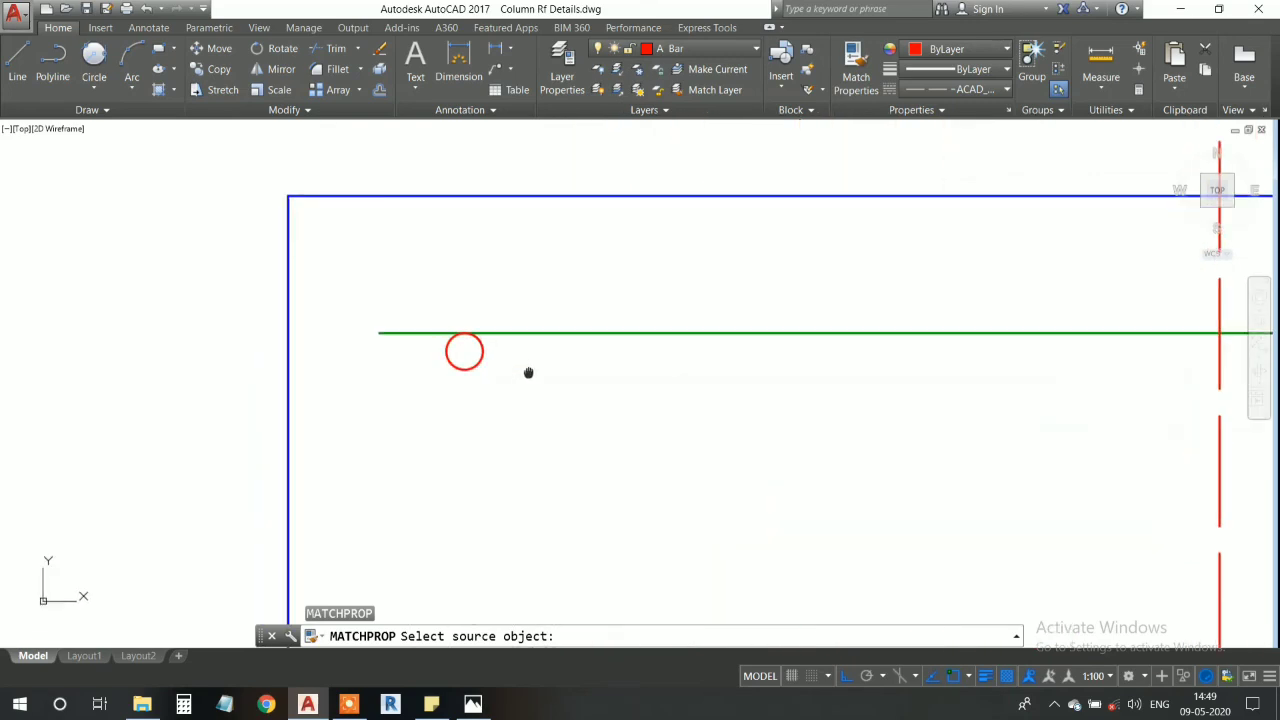
click(486, 400)
scroll(537, 374, down, 4)
middle_drag(630, 432, 658, 452)
scroll(620, 420, down, 6)
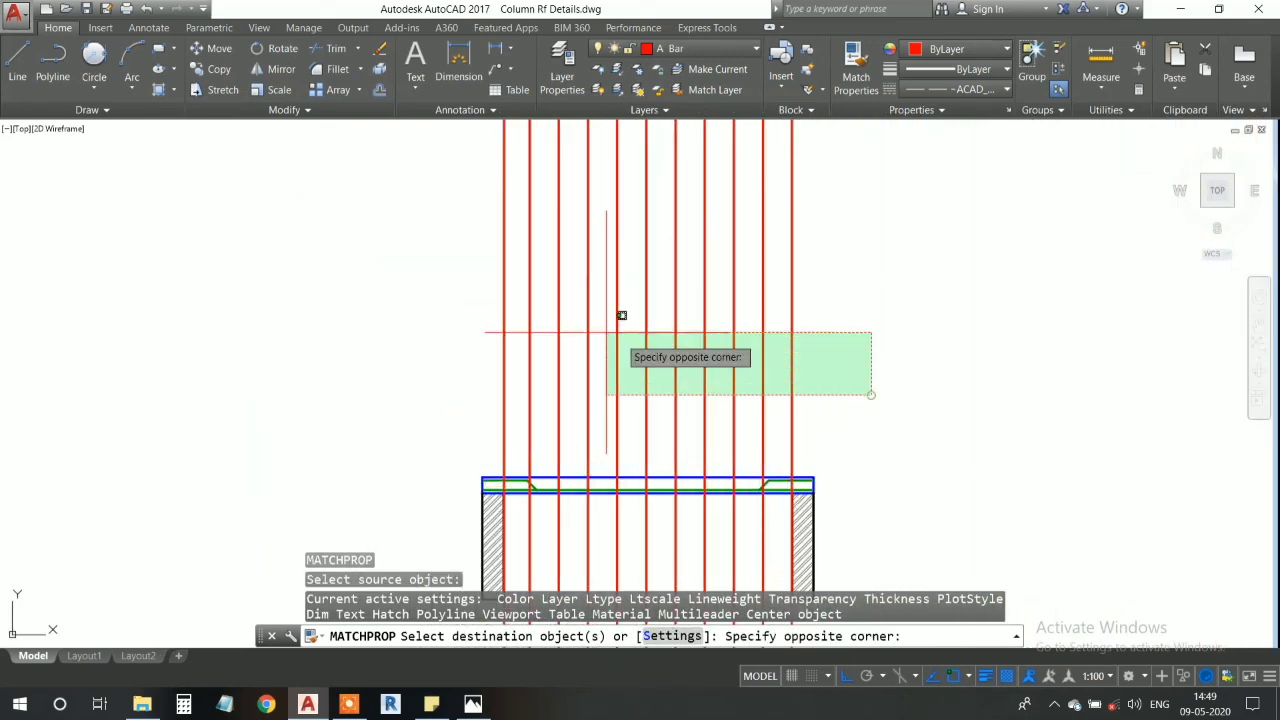
click(408, 253)
key(Escape)
- Trim off the parts of the vertical red lines that extend below the plan's lower edge
middle_drag(625, 605, 585, 328)
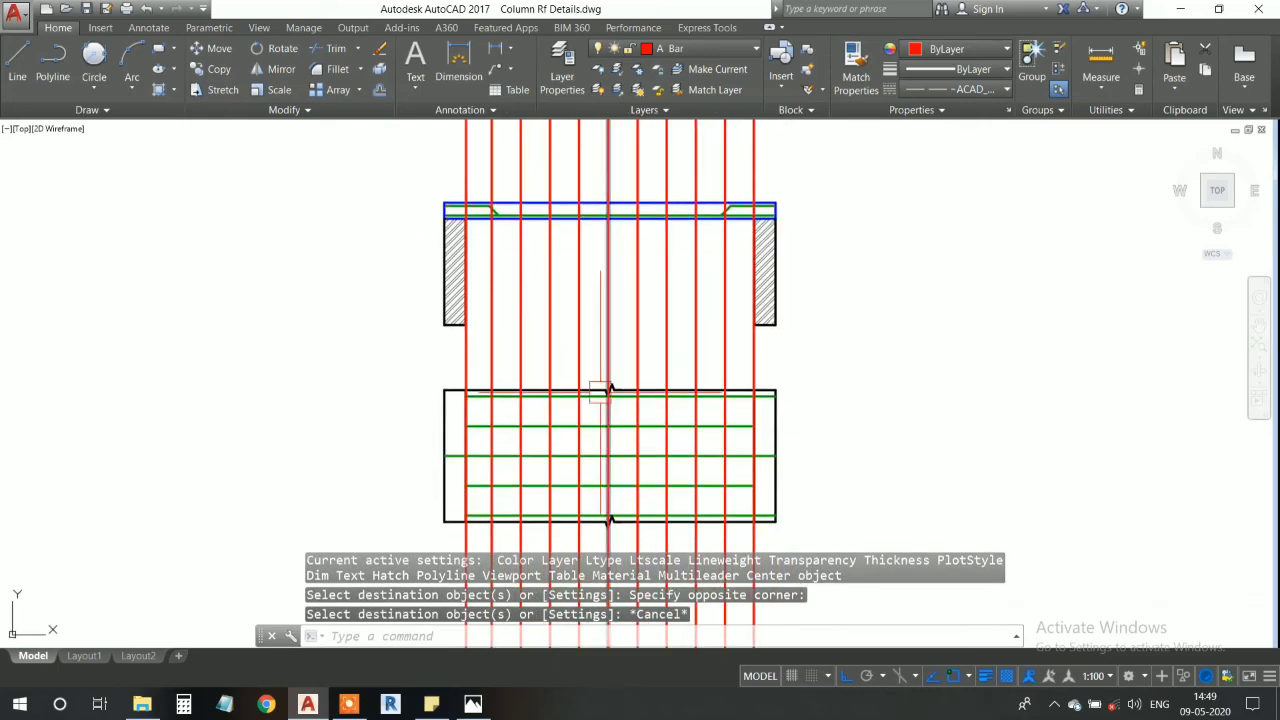
middle_drag(574, 445, 563, 340)
middle_drag(550, 155, 575, 333)
scroll(582, 289, up, 6)
scroll(595, 487, down, 2)
middle_drag(597, 506, 634, 207)
scroll(640, 203, down, 4)
text(tr)
key(space)
key(space)
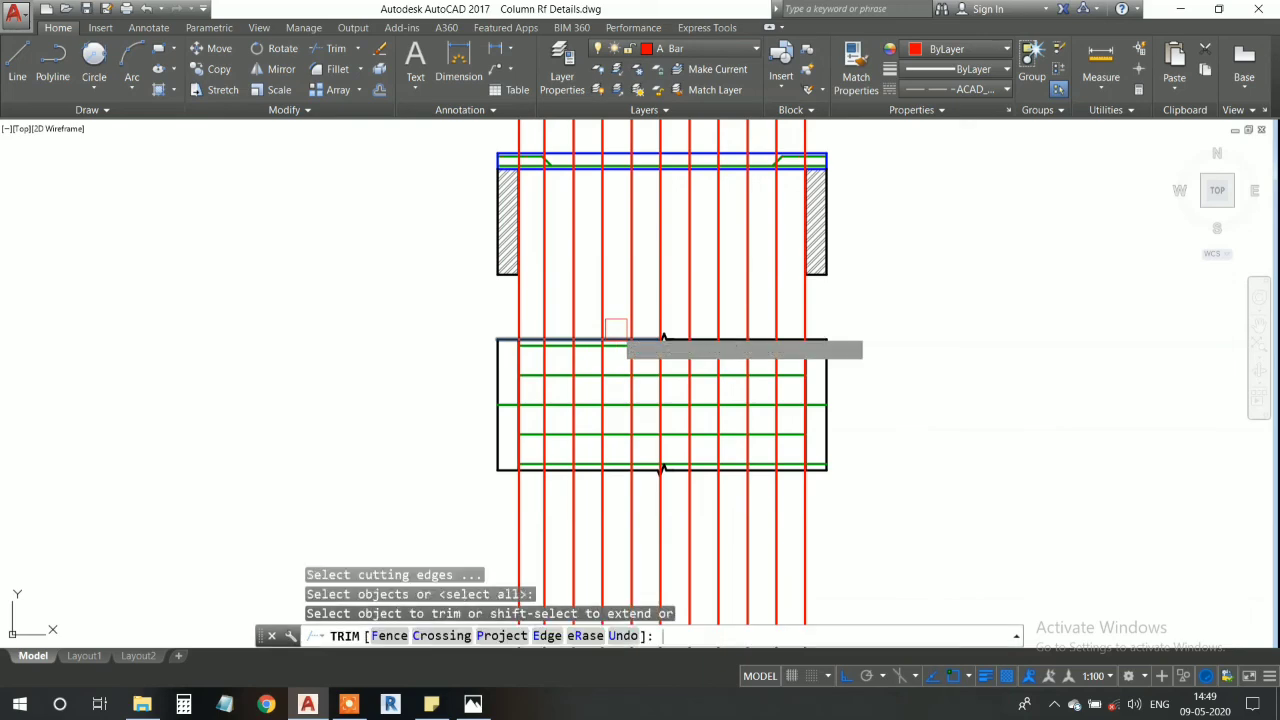
middle_drag(692, 462, 664, 373)
click(822, 520)
click(391, 428)
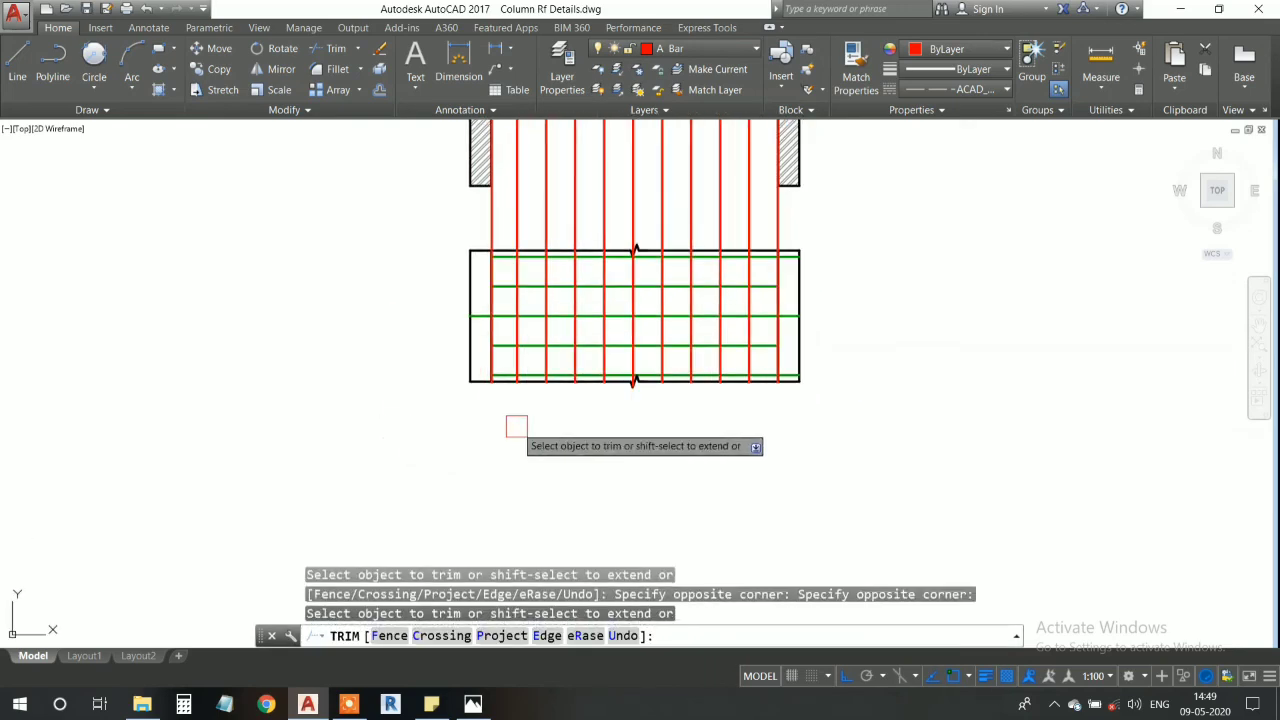
- Trim away the parts of the vertical red lines between the slab section's underside and the plan's upper edge
middle_drag(722, 261, 706, 399)
middle_drag(757, 353, 766, 380)
click(818, 380)
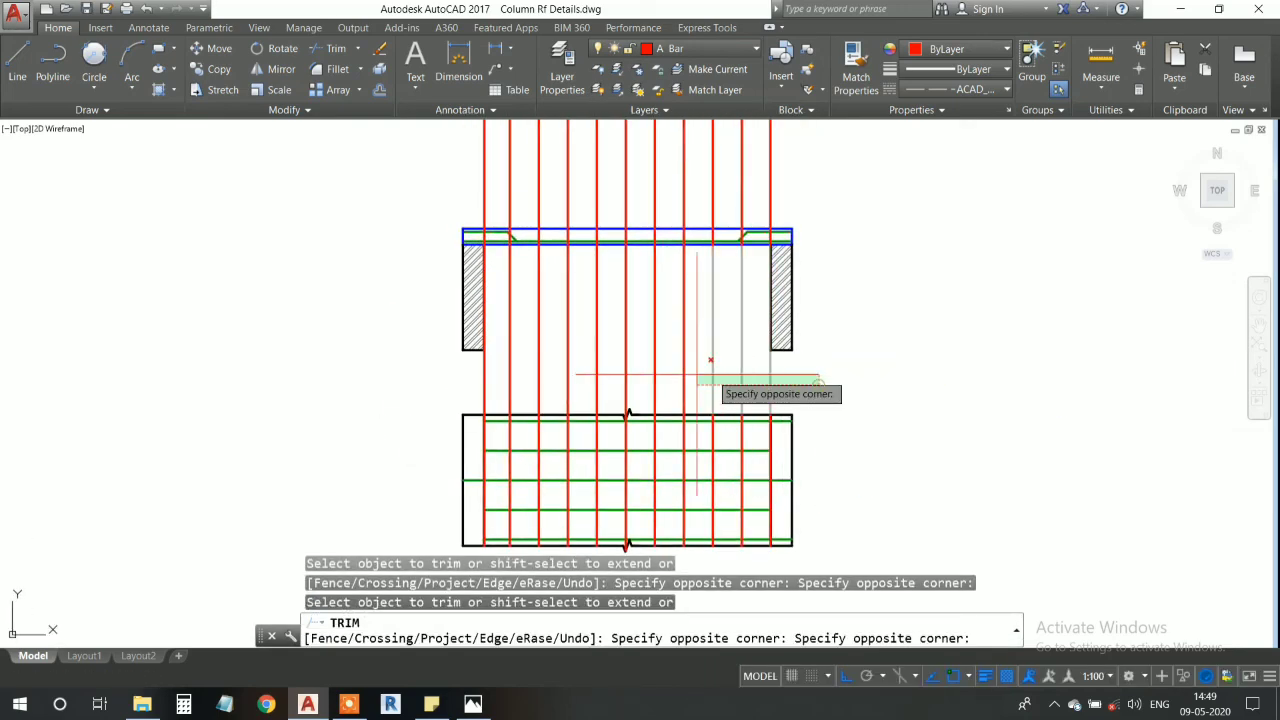
click(407, 375)
- End the trim and cut the leftover vertical red lines running through and above the slab section out of the drawing
middle_drag(647, 256, 620, 346)
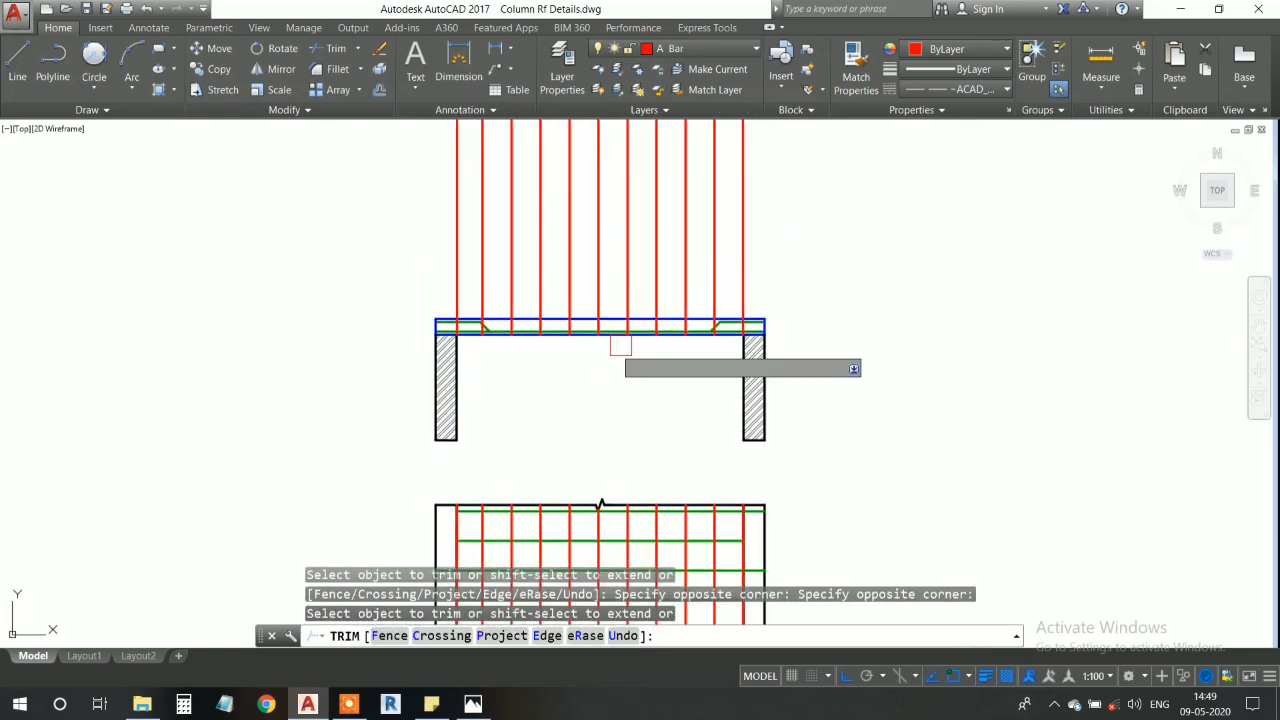
key(Escape)
click(824, 282)
click(262, 187)
click(291, 209)
key(ctrl+x)
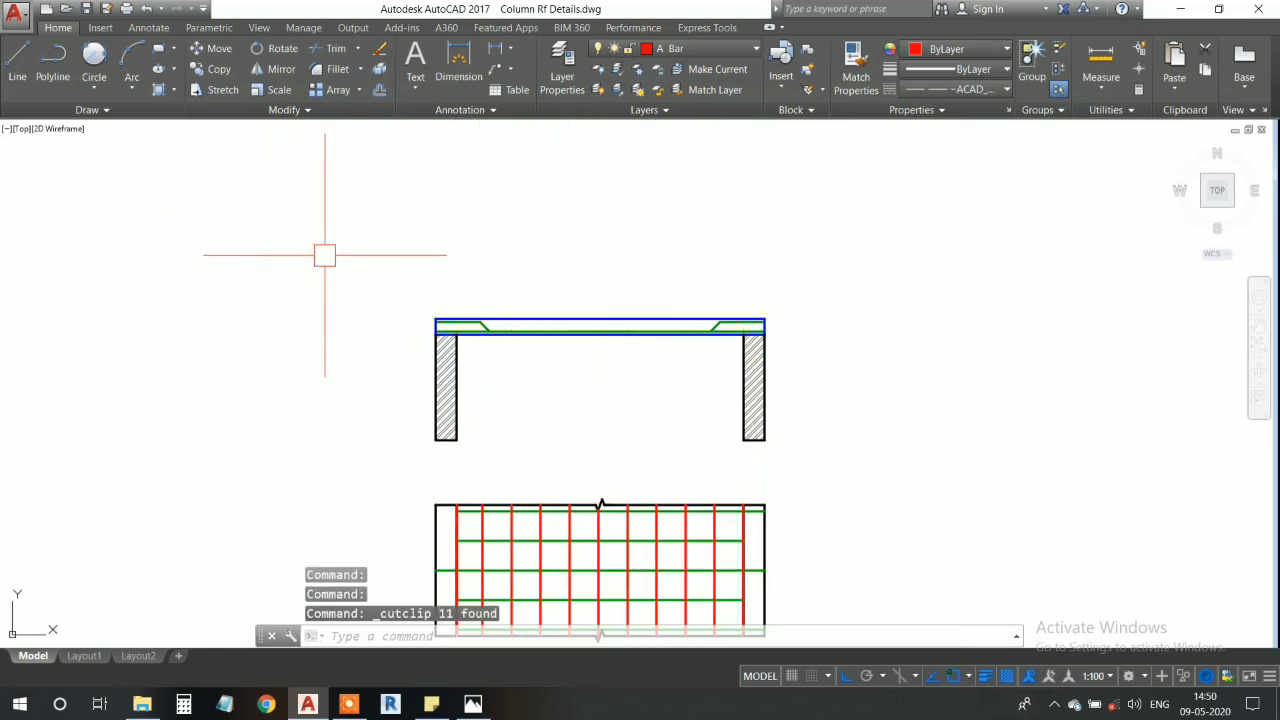
- Examine the grid of green main bars and red distribution bars across the plan between the two walls
scroll(490, 340, up, 5)
scroll(503, 334, down, 4)
middle_drag(524, 387, 501, 228)
middle_drag(597, 485, 572, 210)
scroll(572, 210, down, 2)
mouse_move(500, 480)
middle_down()
mouse_move(514, 401)
mouse_move(494, 388)
middle_up()
scroll(476, 297, up, 6)
scroll(449, 311, down, 4)
scroll(437, 320, up, 3)
scroll(437, 320, down, 3)
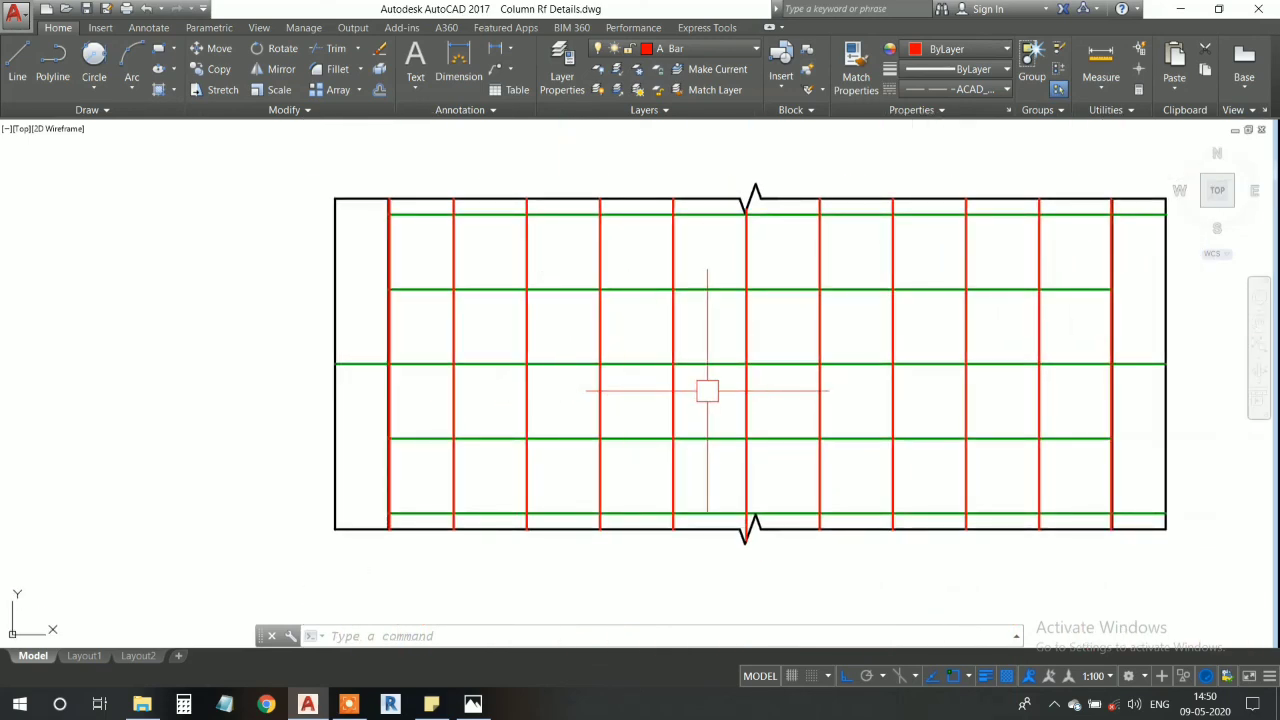
middle_drag(680, 392, 615, 377)
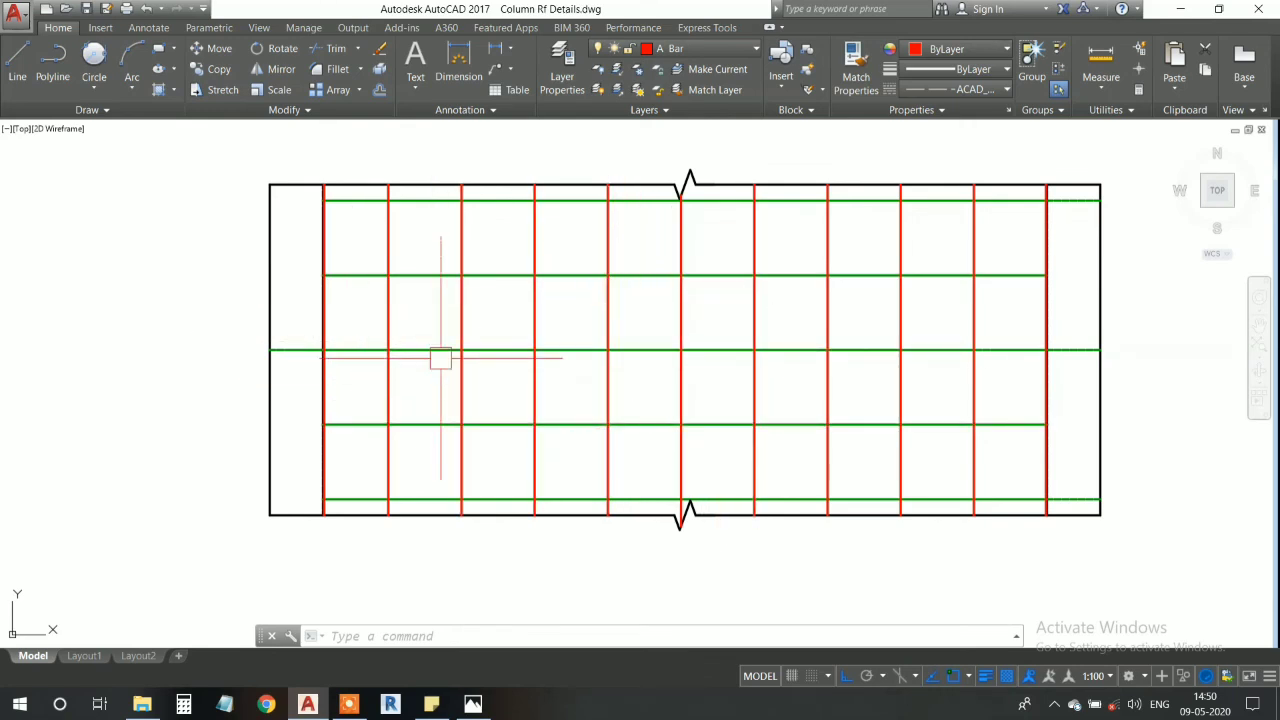
middle_drag(832, 356, 782, 371)
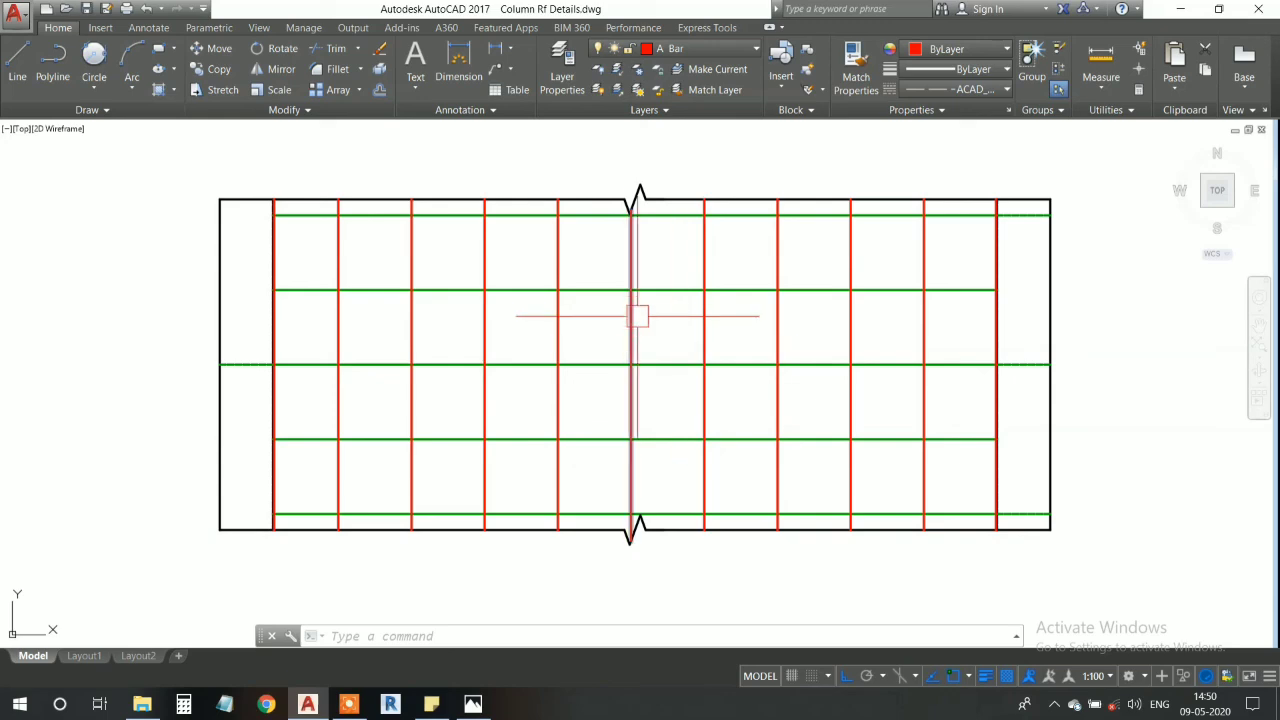
scroll(637, 316, up, 4)
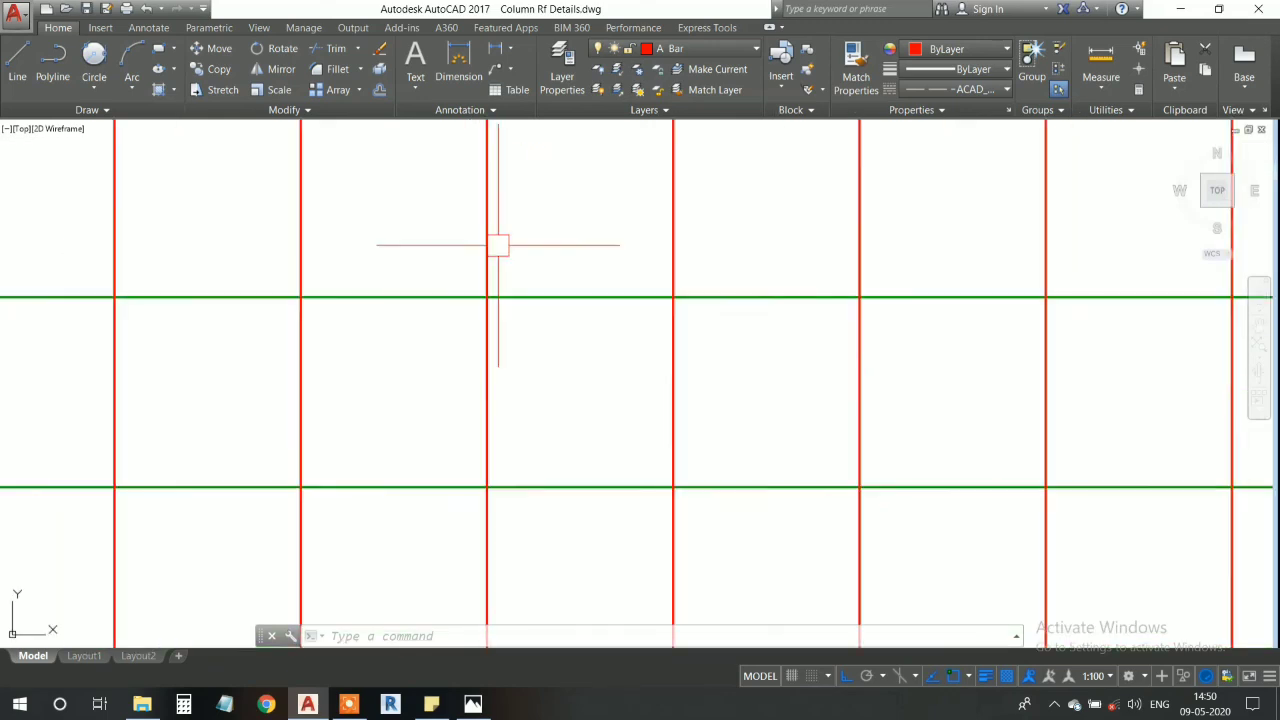
scroll(507, 332, down, 6)
scroll(499, 323, up, 6)
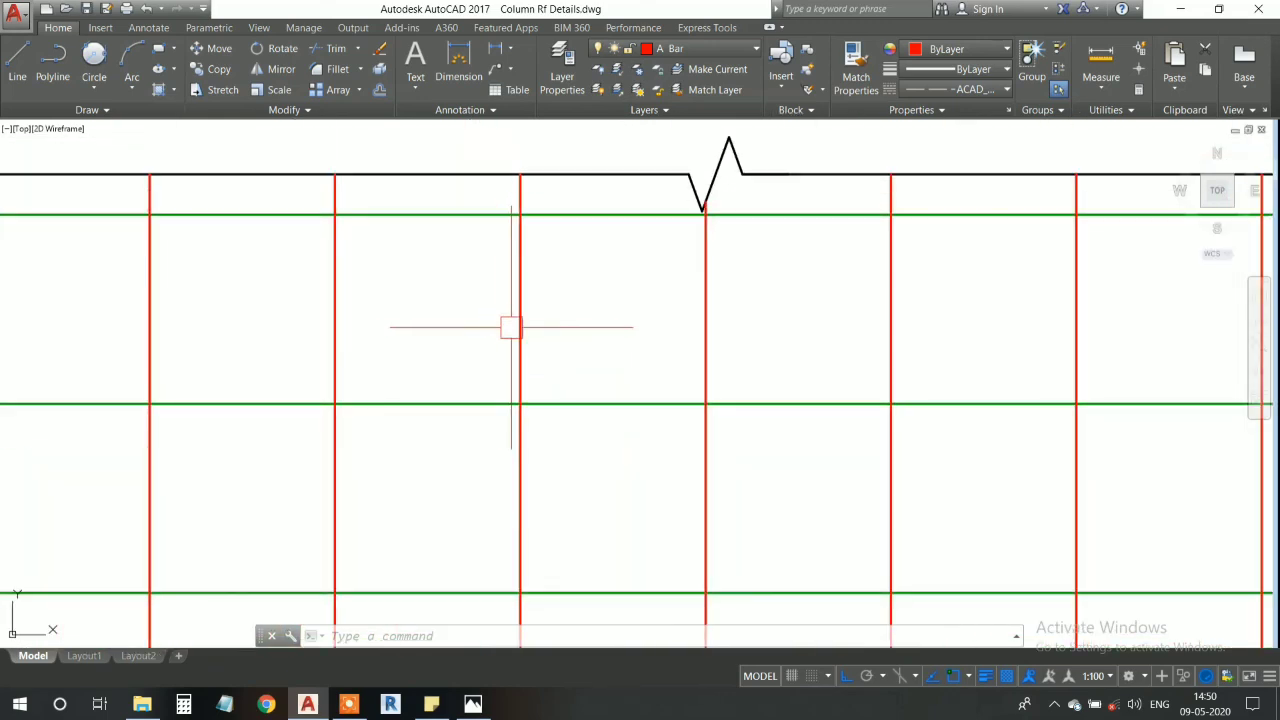
scroll(509, 326, down, 4)
middle_drag(629, 331, 580, 320)
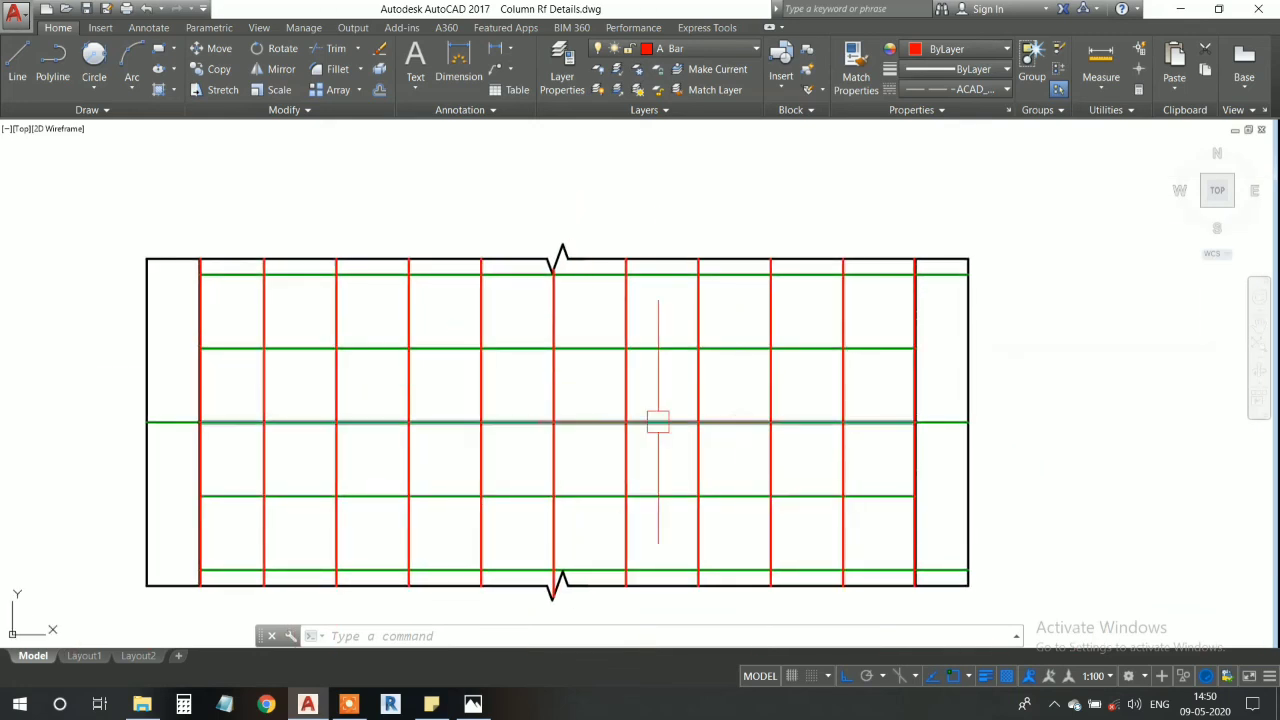
mouse_move(638, 430)
middle_down()
mouse_move(610, 410)
mouse_move(671, 434)
mouse_move(622, 420)
middle_up()
scroll(673, 430, down, 2)
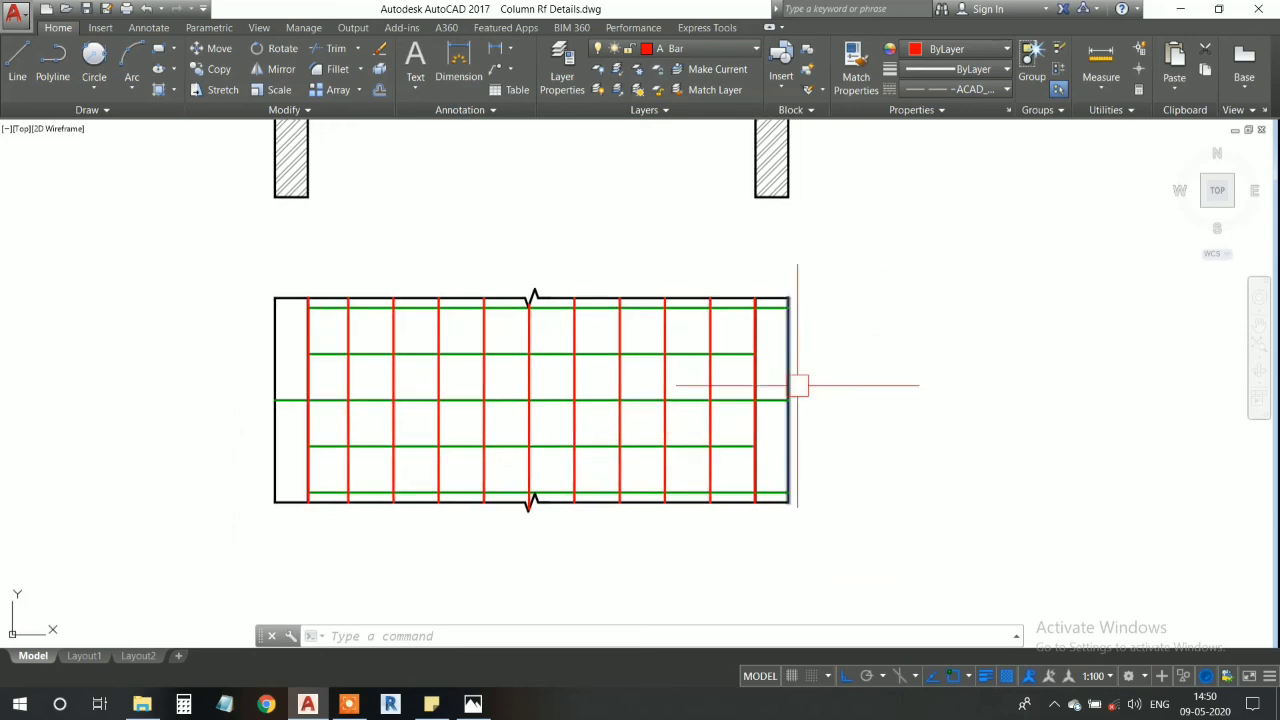
- Examine the plan's upper corner at the right wall, where the red bar, dashed wall edge and green bar meet
scroll(790, 364, up, 8)
middle_drag(689, 203, 658, 464)
mouse_move(671, 341)
middle_down()
mouse_move(574, 505)
mouse_move(680, 406)
middle_up()
scroll(590, 416, up, 4)
scroll(592, 420, up, 2)
scroll(597, 447, down, 2)
middle_drag(575, 430, 604, 330)
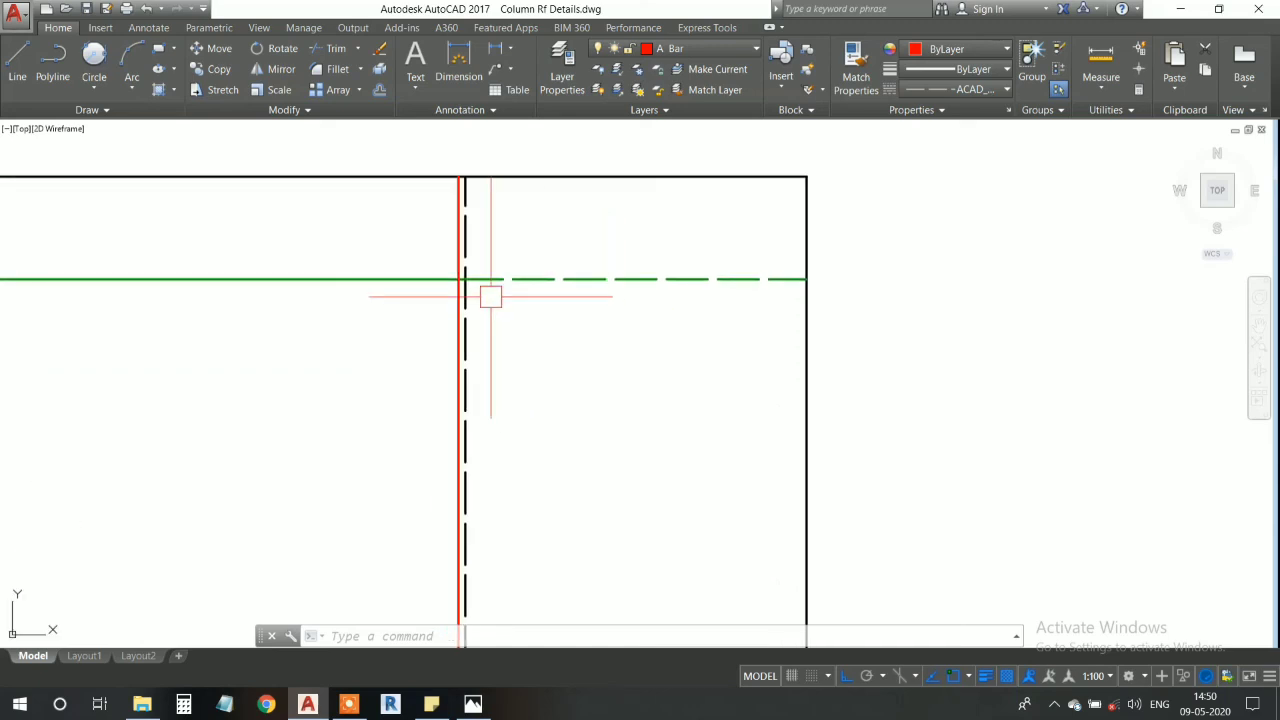
mouse_move(477, 315)
middle_down()
mouse_move(491, 260)
mouse_move(462, 289)
middle_up()
scroll(491, 260, up, 6)
scroll(461, 289, down, 8)
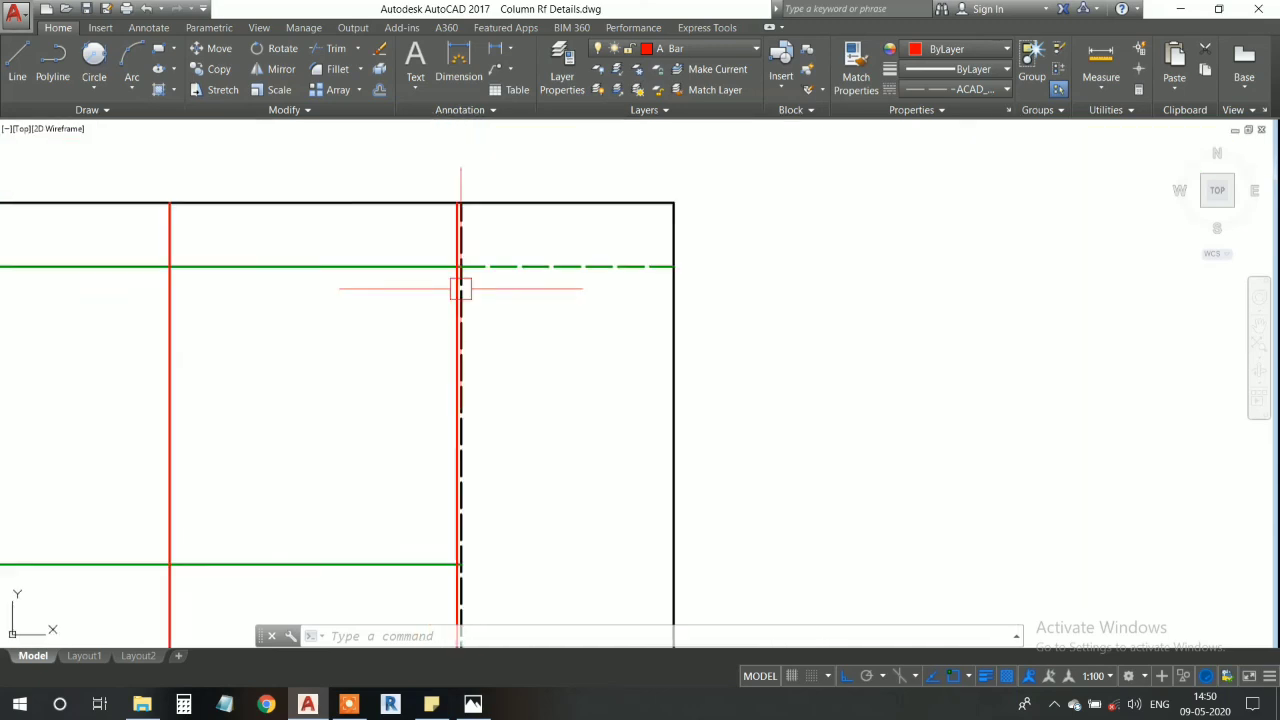
scroll(460, 289, down, 4)
- Compare the red lower bars in the slab section with their projected lines in the plan
middle_drag(510, 519, 577, 277)
middle_drag(600, 416, 708, 404)
scroll(713, 404, down, 6)
mouse_move(584, 223)
middle_down()
mouse_move(613, 290)
mouse_move(603, 350)
middle_up()
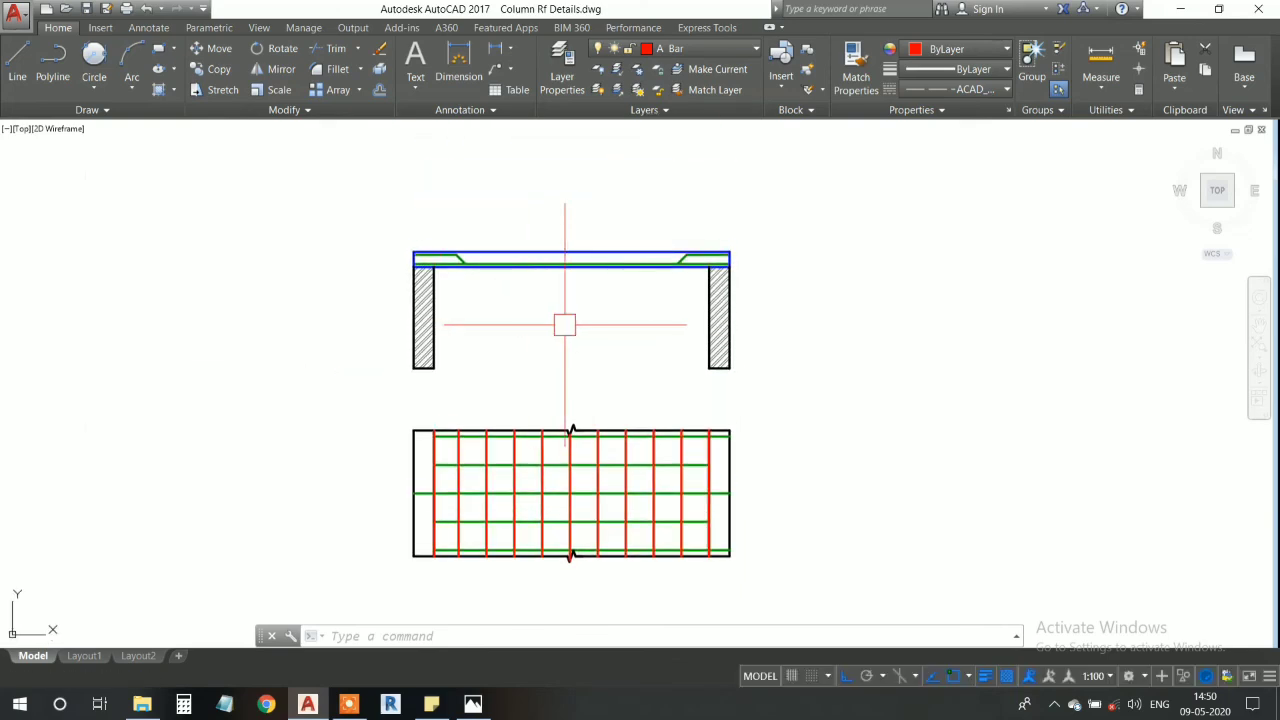
scroll(560, 272, up, 10)
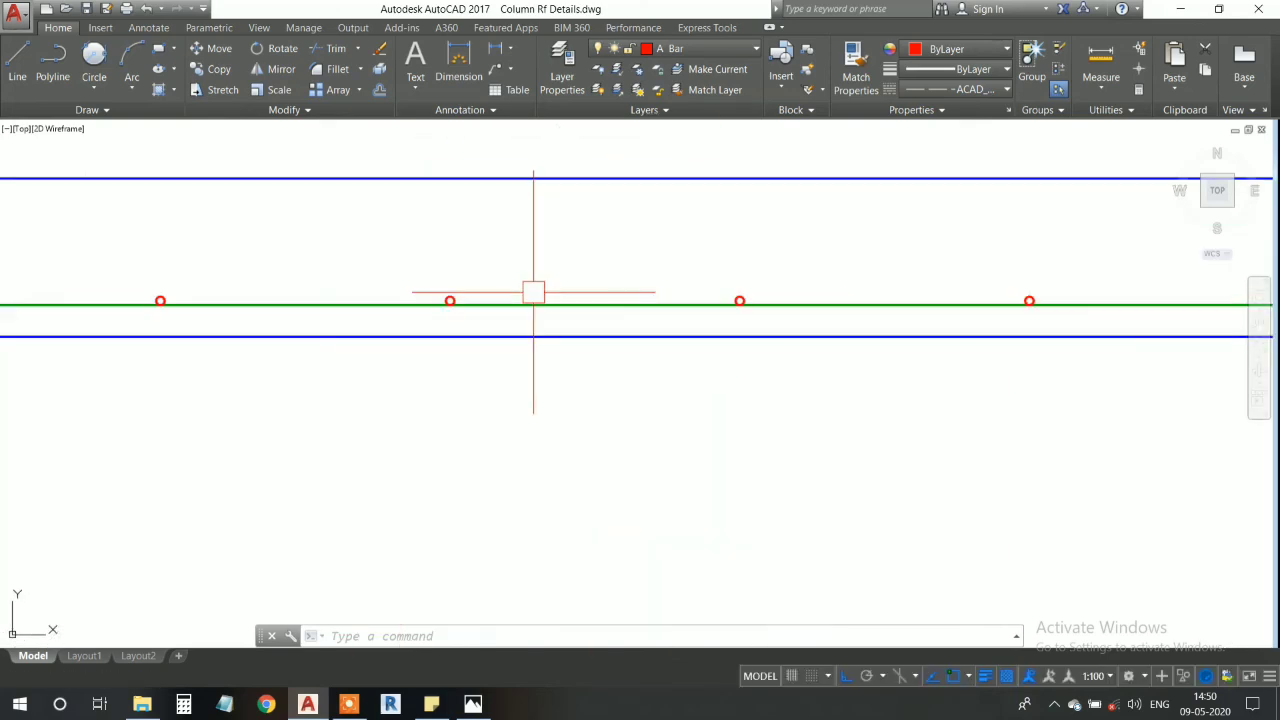
scroll(531, 290, down, 15)
scroll(531, 300, up, 6)
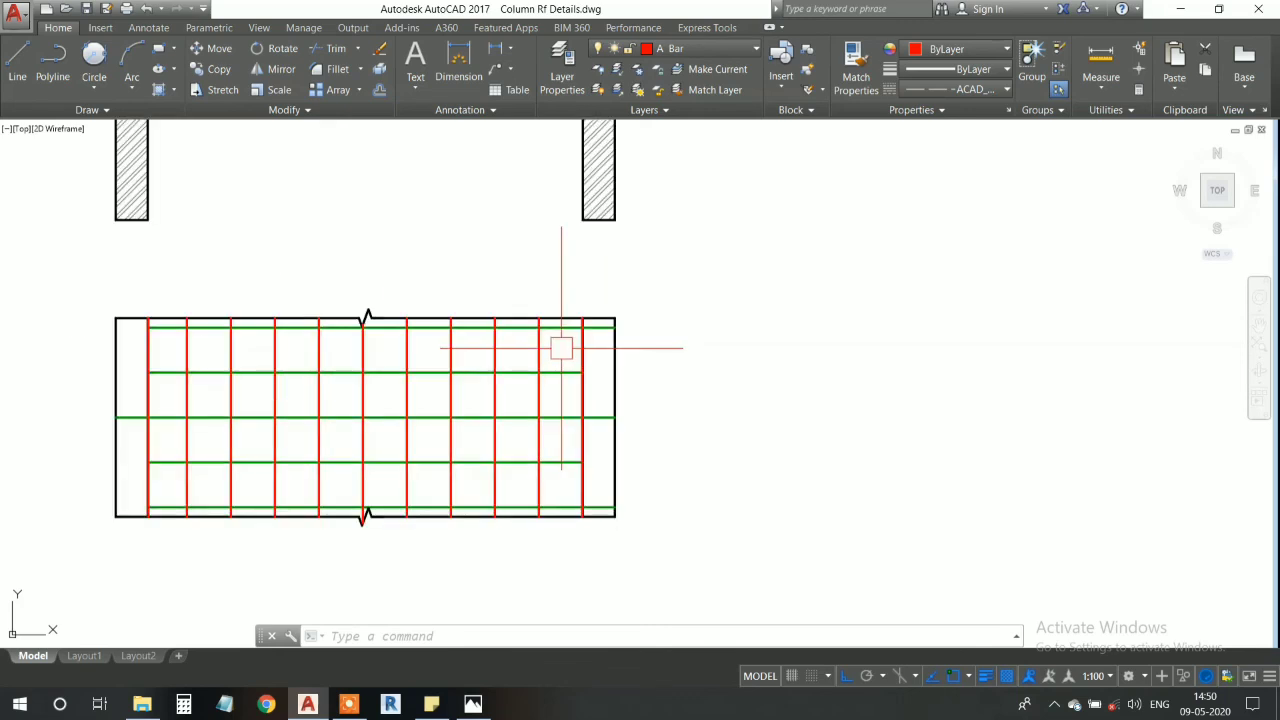
middle_drag(531, 341, 599, 341)
middle_drag(525, 327, 549, 349)
scroll(549, 351, down, 2)
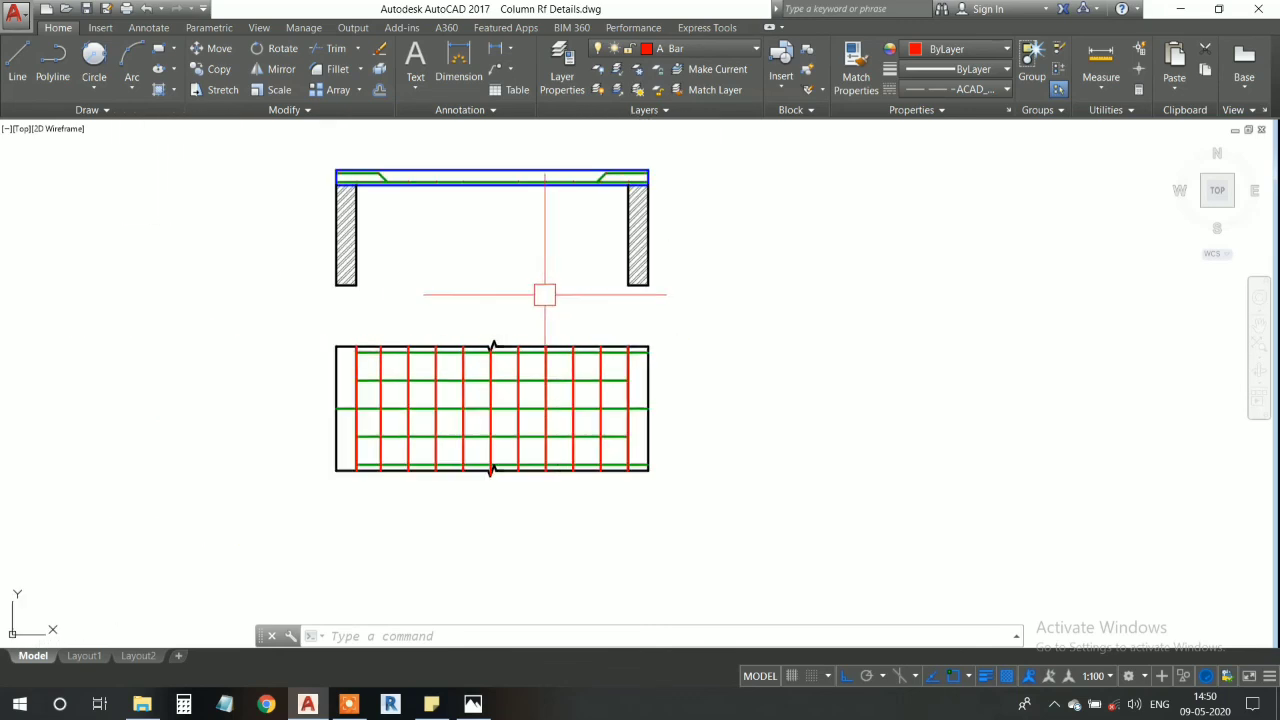
middle_drag(501, 210, 519, 287)
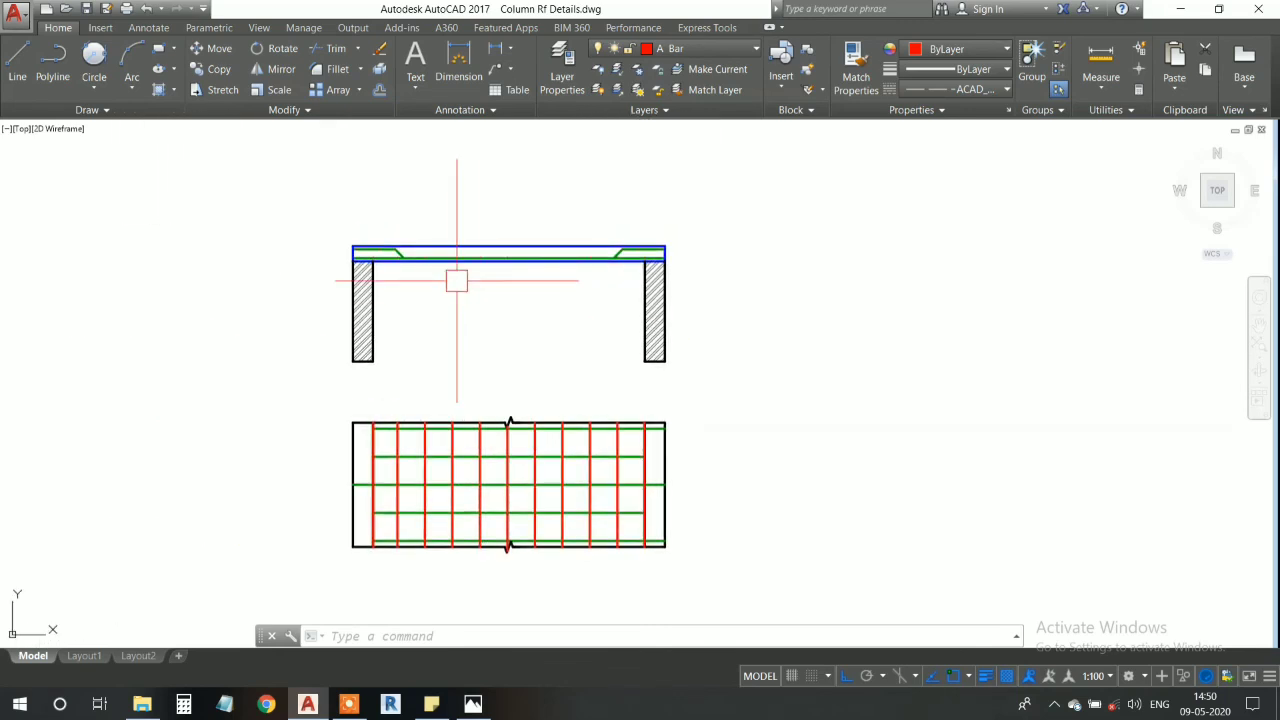